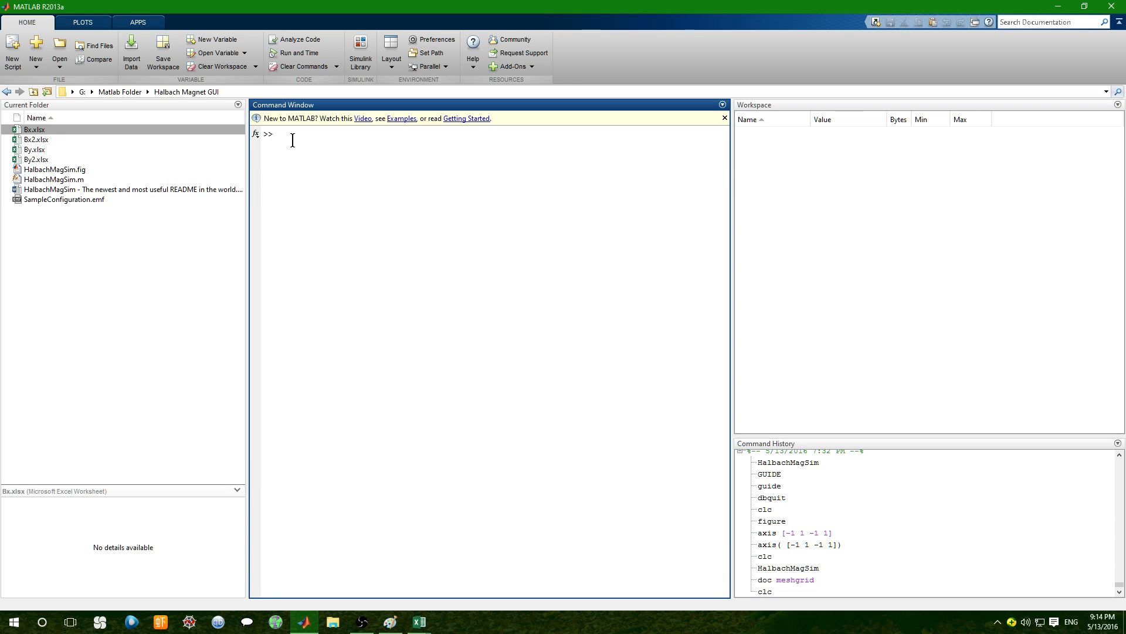
# Examine the HalbachMagSim.m function file and the HalbachMagSim.fig figure file in the current folder.
pyautogui.moveTo(411, 7)
pyautogui.mouseDown()
pyautogui.moveTo(422, 61)
pyautogui.moveTo(422, 2)
pyautogui.mouseUp()
pyautogui.click(64, 179)
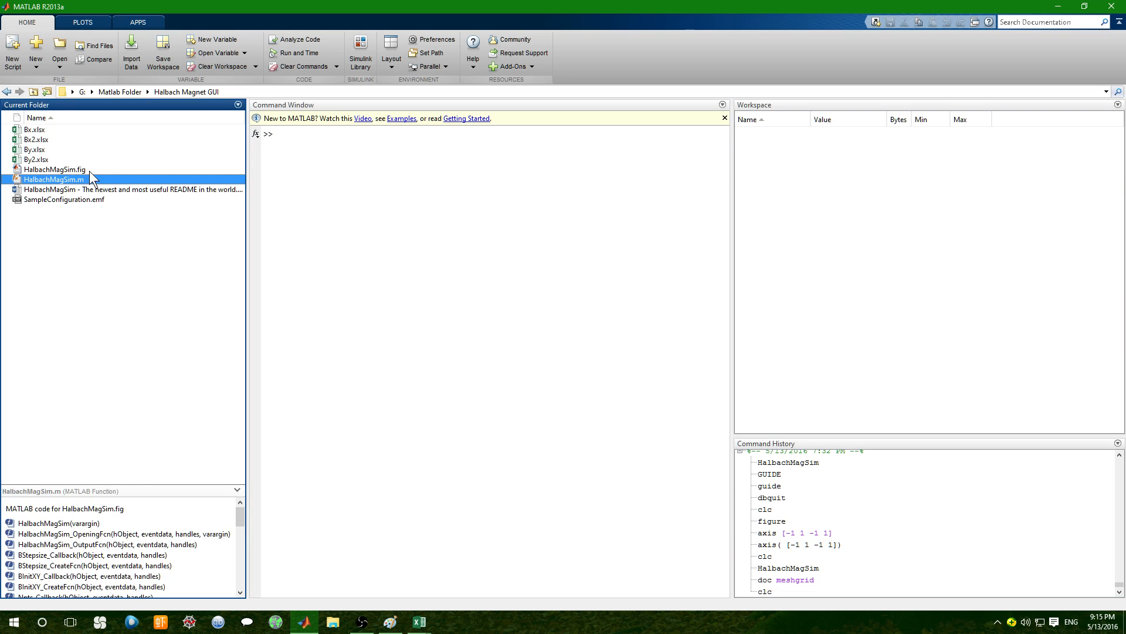
pyautogui.click(80, 171)
pyautogui.click(65, 182)
pyautogui.click(85, 171)
pyautogui.click(75, 182)
pyautogui.click(91, 170)
pyautogui.click(78, 181)
pyautogui.click(88, 170)
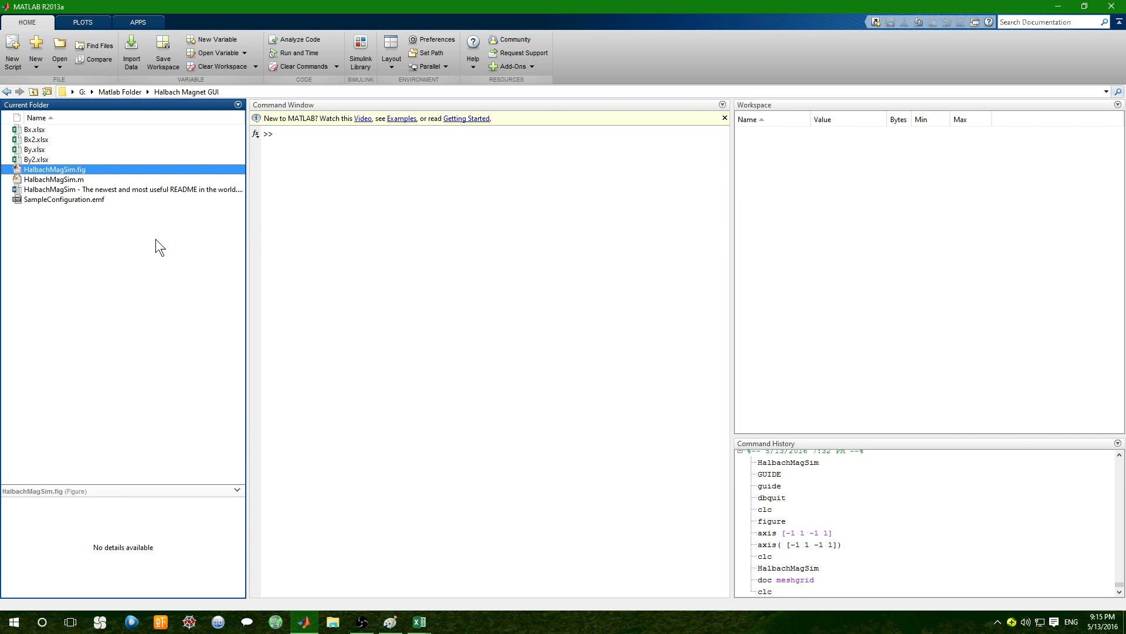
pyautogui.click(78, 176)
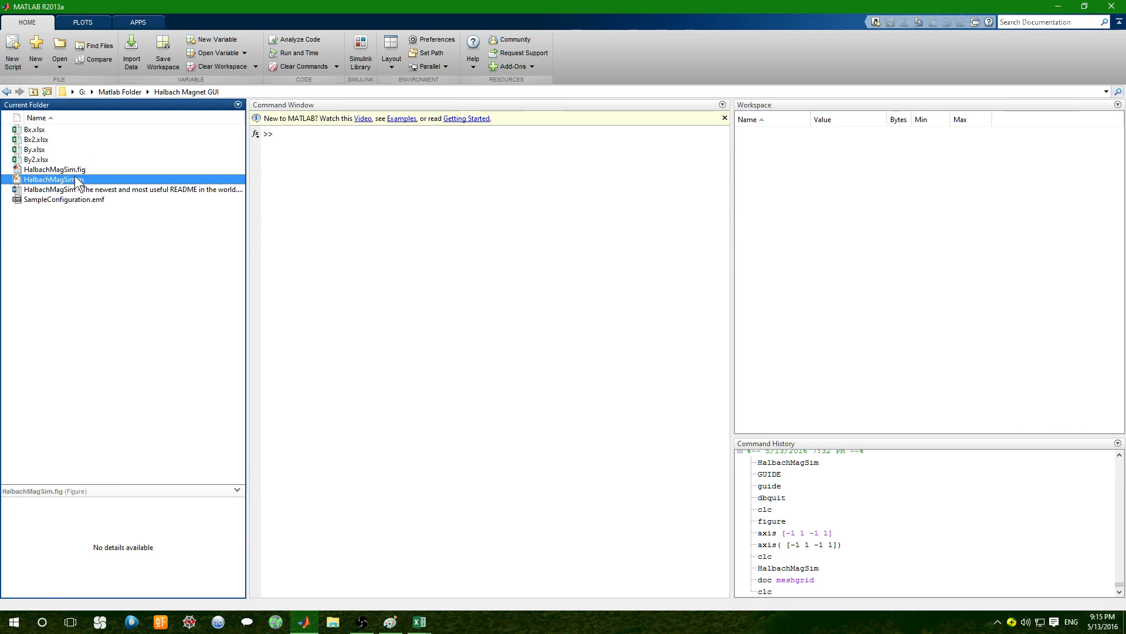
pyautogui.click(86, 169)
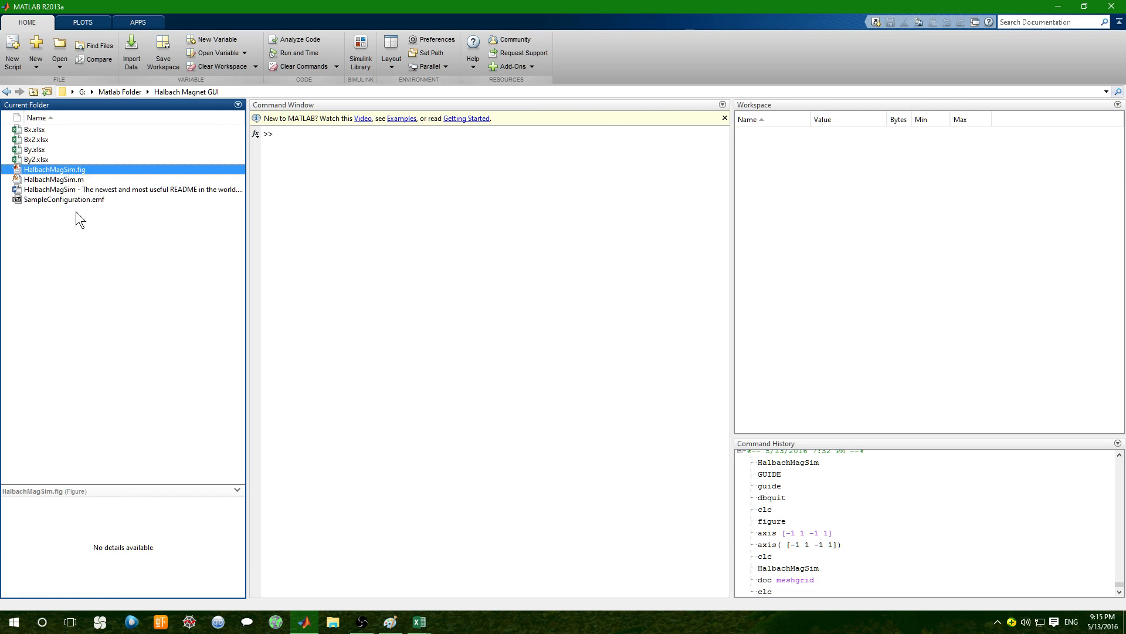
# Look over the Bx.xlsx and By.xlsx data files in the current folder.
pyautogui.click(44, 150)
pyautogui.click(60, 129)
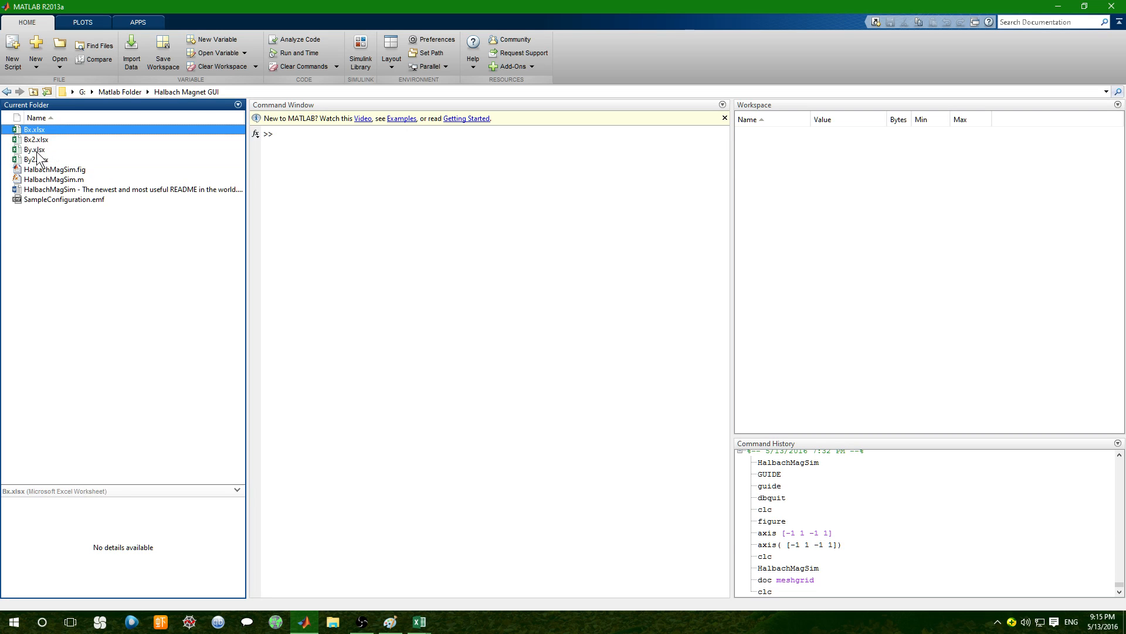
pyautogui.click(37, 151)
pyautogui.click(62, 128)
pyautogui.click(51, 149)
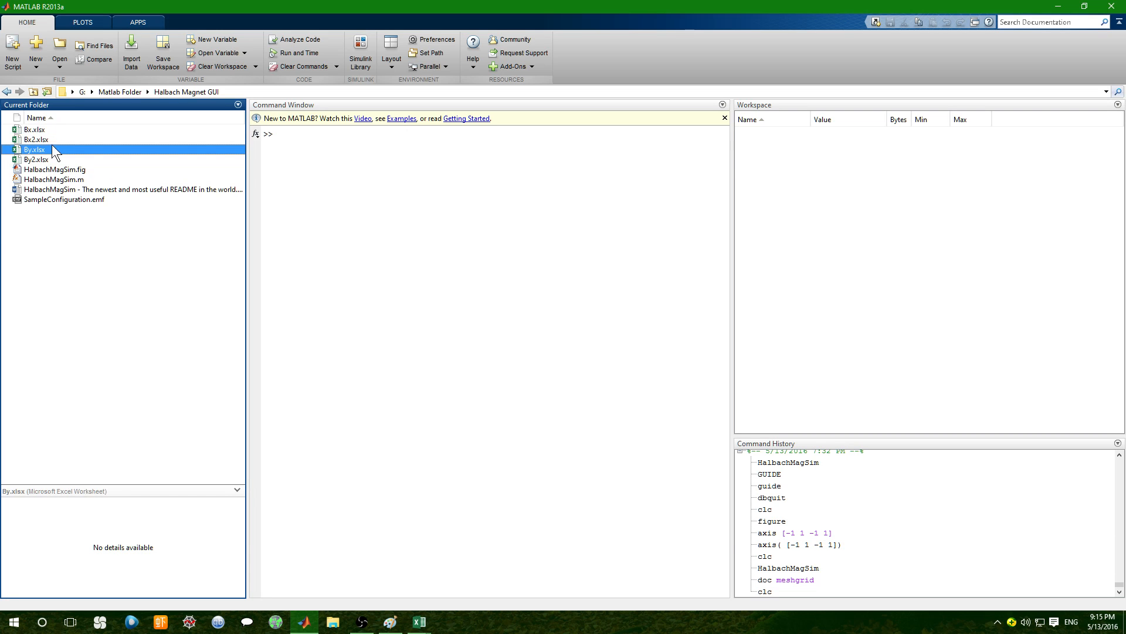
pyautogui.click(58, 132)
pyautogui.click(61, 148)
# Clear the Command Window with the clc command.
pyautogui.click(328, 153)
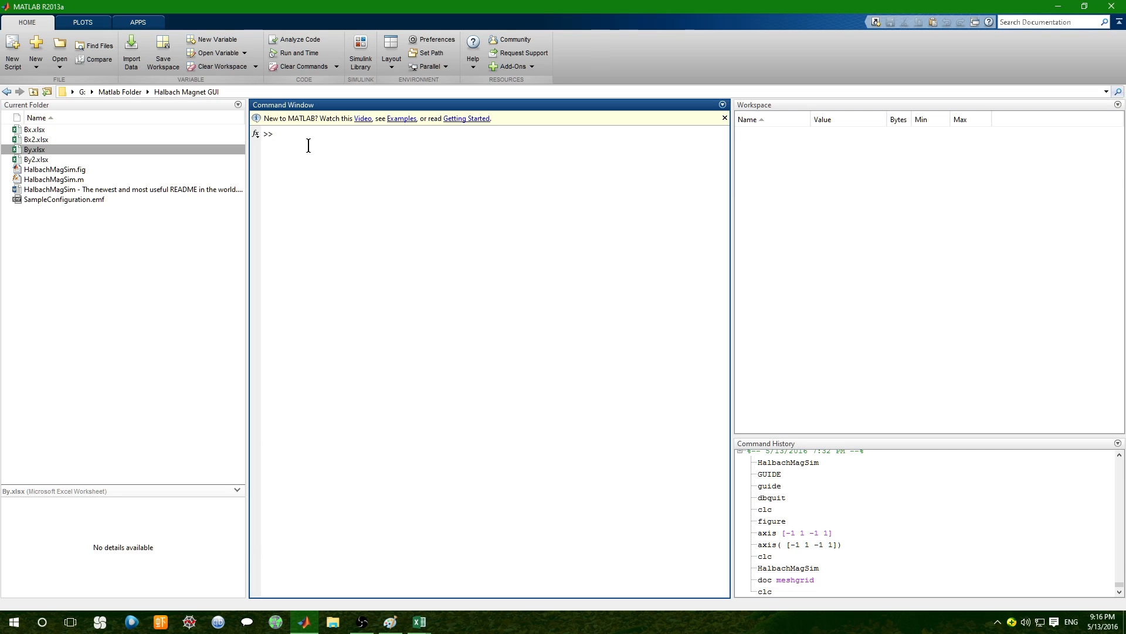
pyautogui.write('clc')
pyautogui.press('Return')
# Check the current folder path of Halbach Magnet GUI and the drives it can be switched to.
pyautogui.click(237, 92)
pyautogui.click(223, 93)
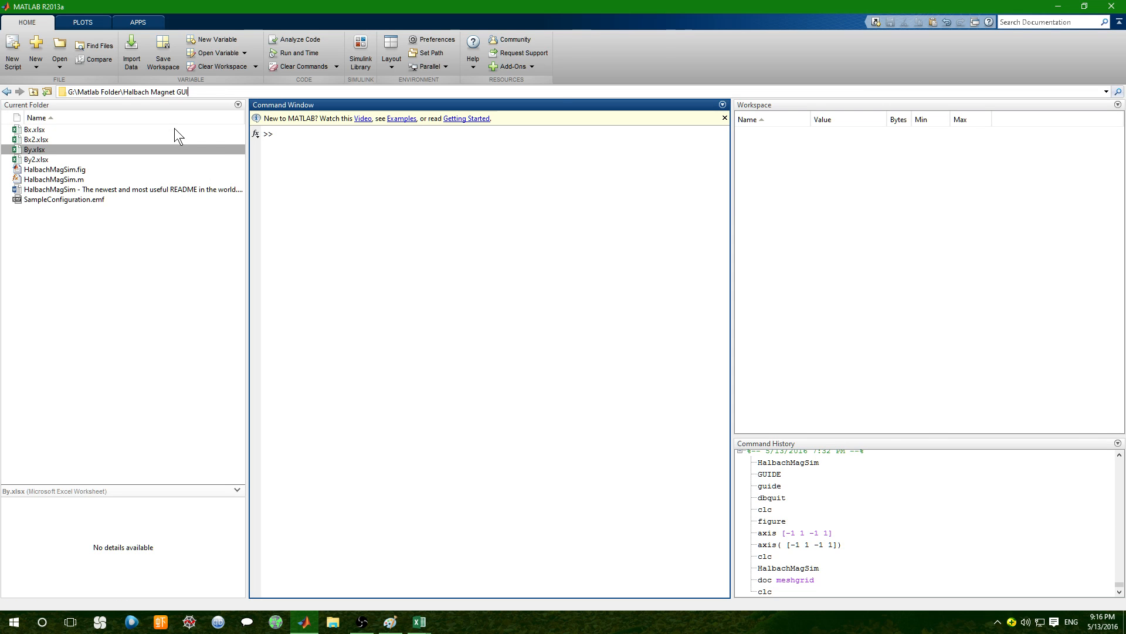
pyautogui.click(172, 234)
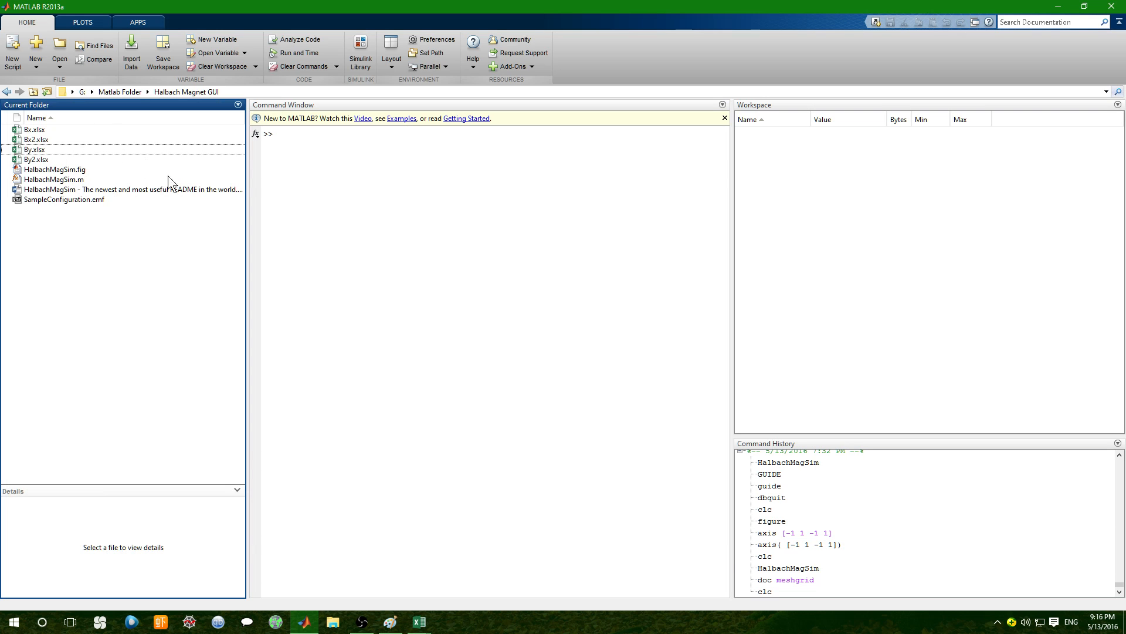
pyautogui.click(307, 158)
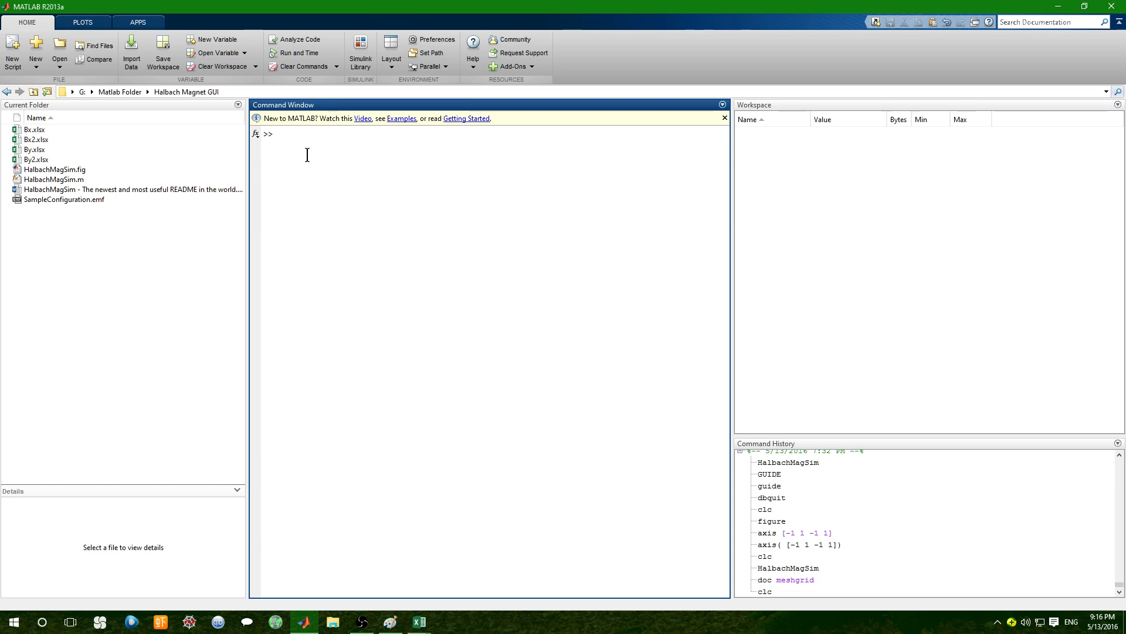
pyautogui.moveTo(388, 8); pyautogui.dragTo(396, 1)
pyautogui.click(229, 88)
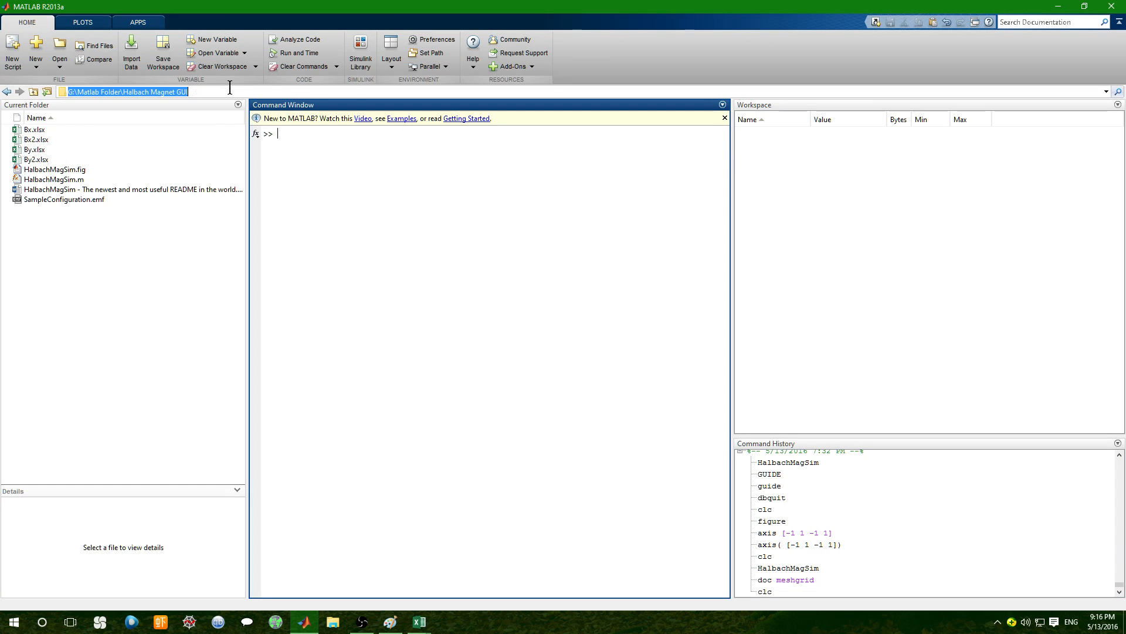
pyautogui.click(57, 216)
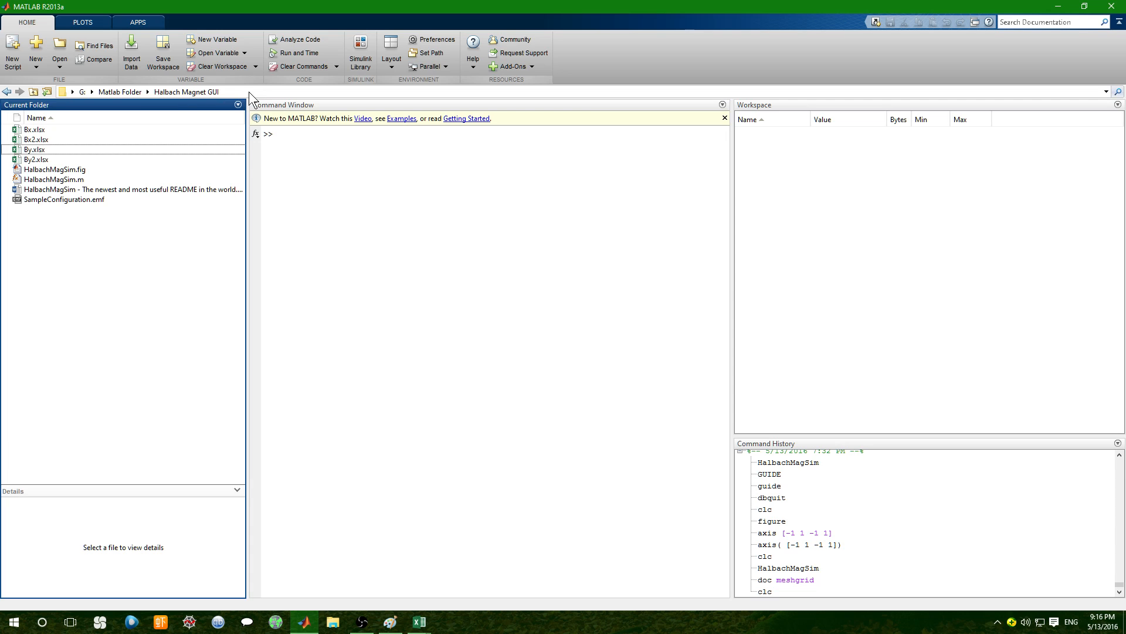
pyautogui.click(249, 91)
pyautogui.click(77, 217)
pyautogui.click(72, 92)
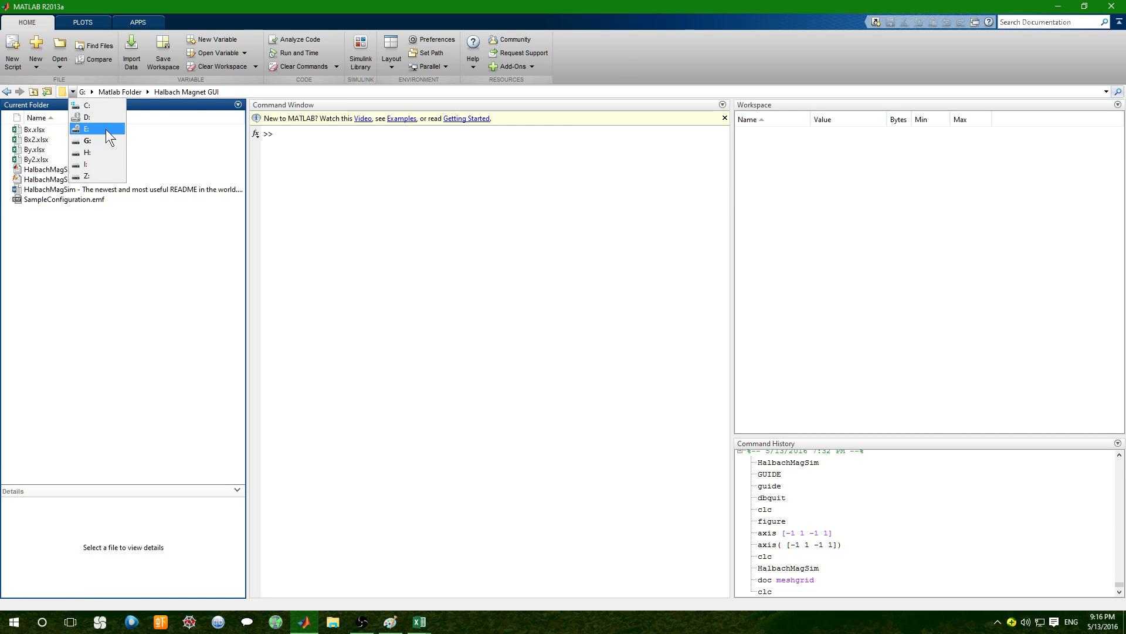
pyautogui.click(93, 92)
pyautogui.click(138, 307)
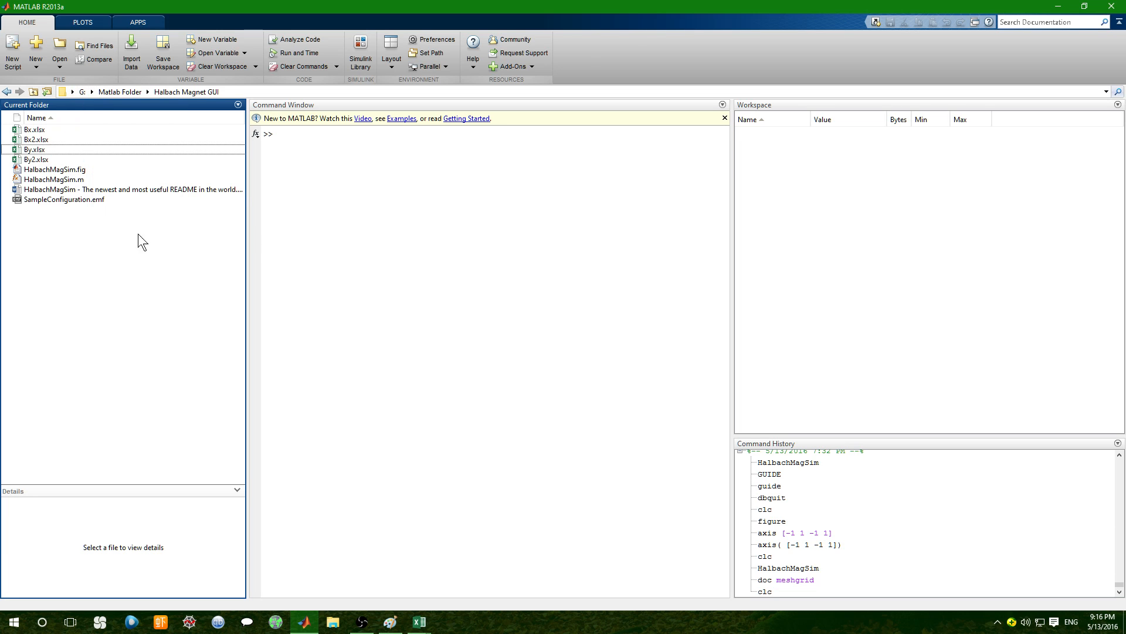
# Launch HalbachMagSim from the Command Window and close the simulation window.
pyautogui.click(286, 160)
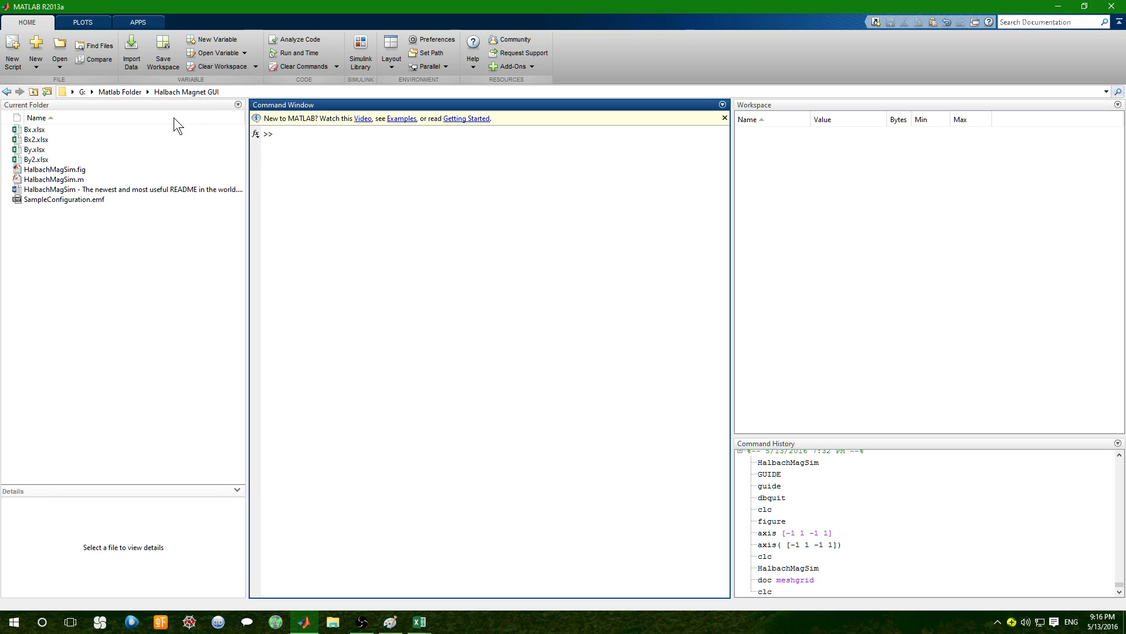
pyautogui.write('Hal')
pyautogui.write('bach')
pyautogui.press('Tab')
pyautogui.press('Return')
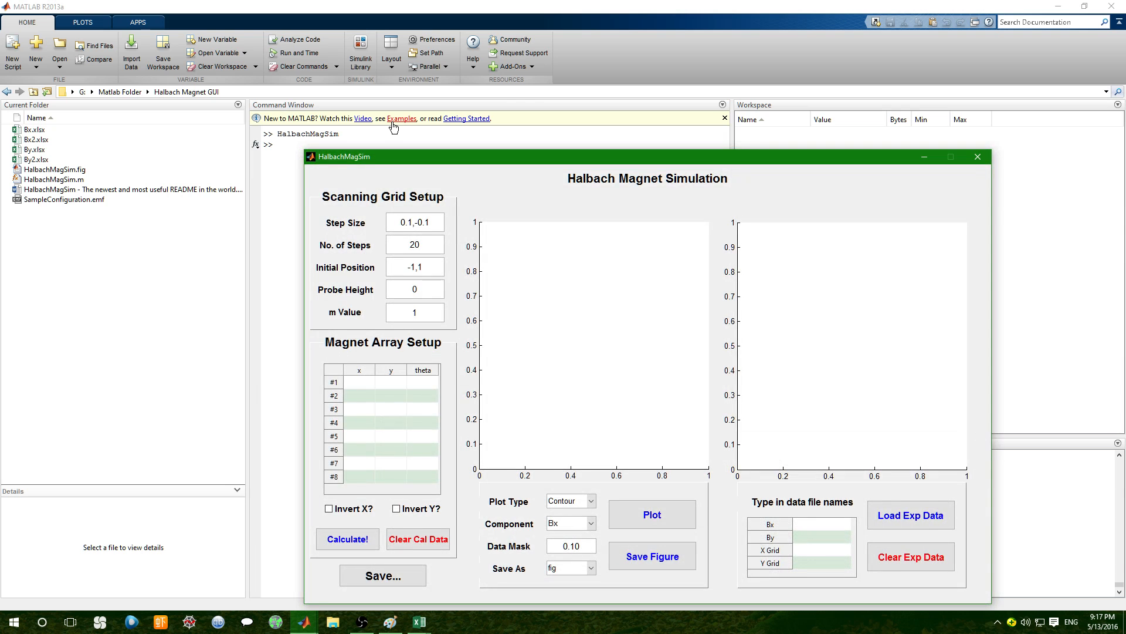
pyautogui.click(980, 159)
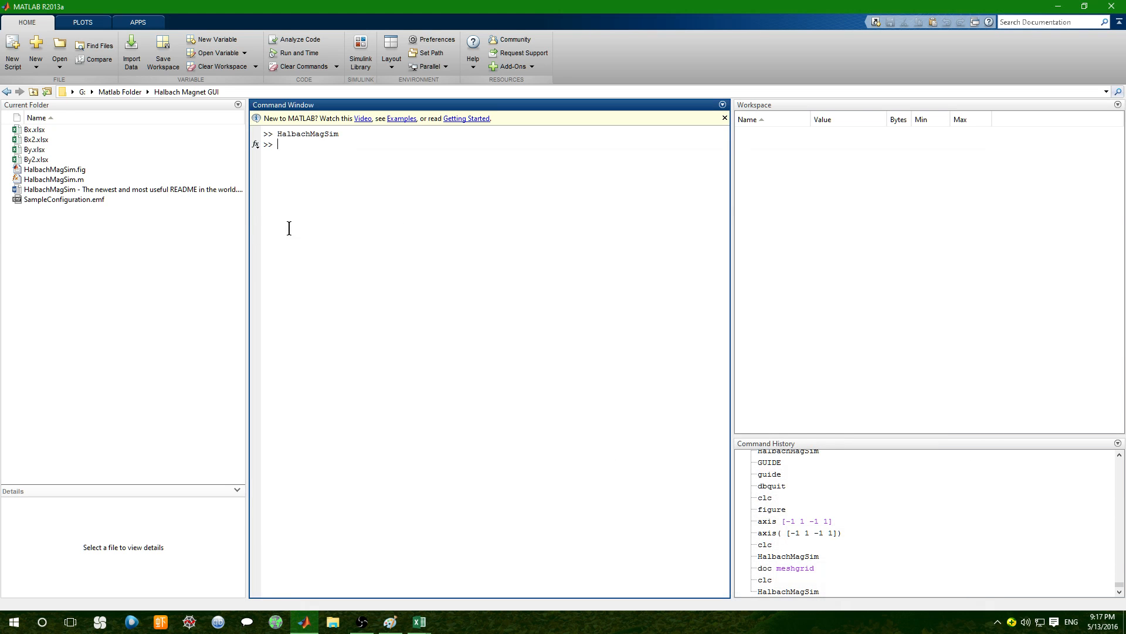
# Run HalbachMagSim.m directly from the current folder and reposition the simulation window.
pyautogui.click(45, 182)
pyautogui.rightClick(45, 182)
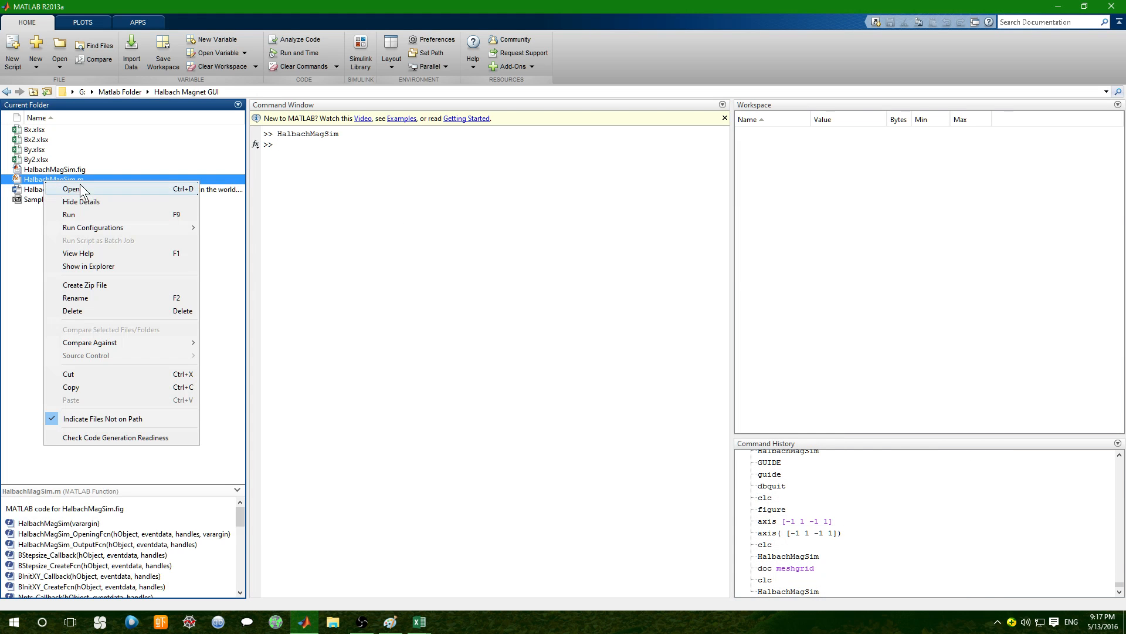
pyautogui.click(102, 213)
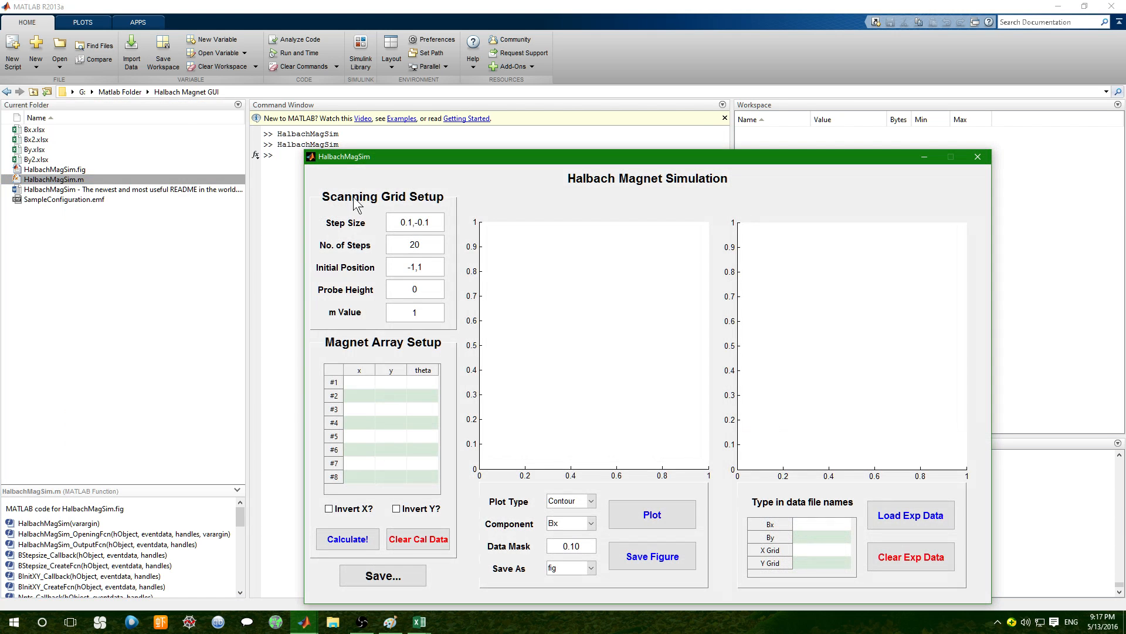
pyautogui.moveTo(523, 159); pyautogui.dragTo(461, 89)
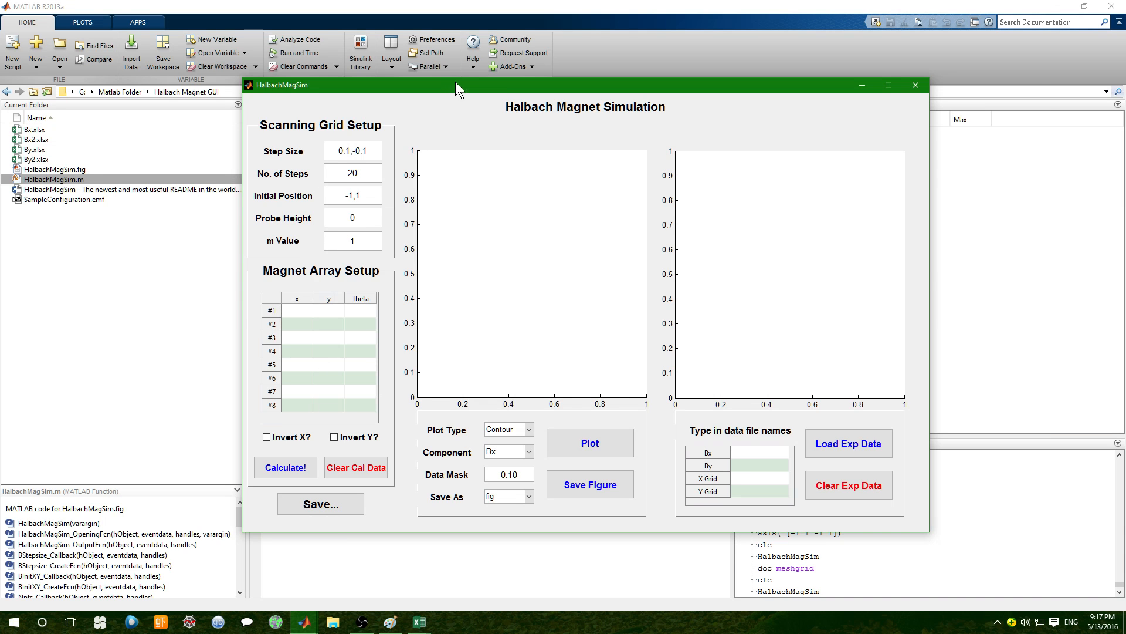
pyautogui.moveTo(455, 86); pyautogui.dragTo(615, 89)
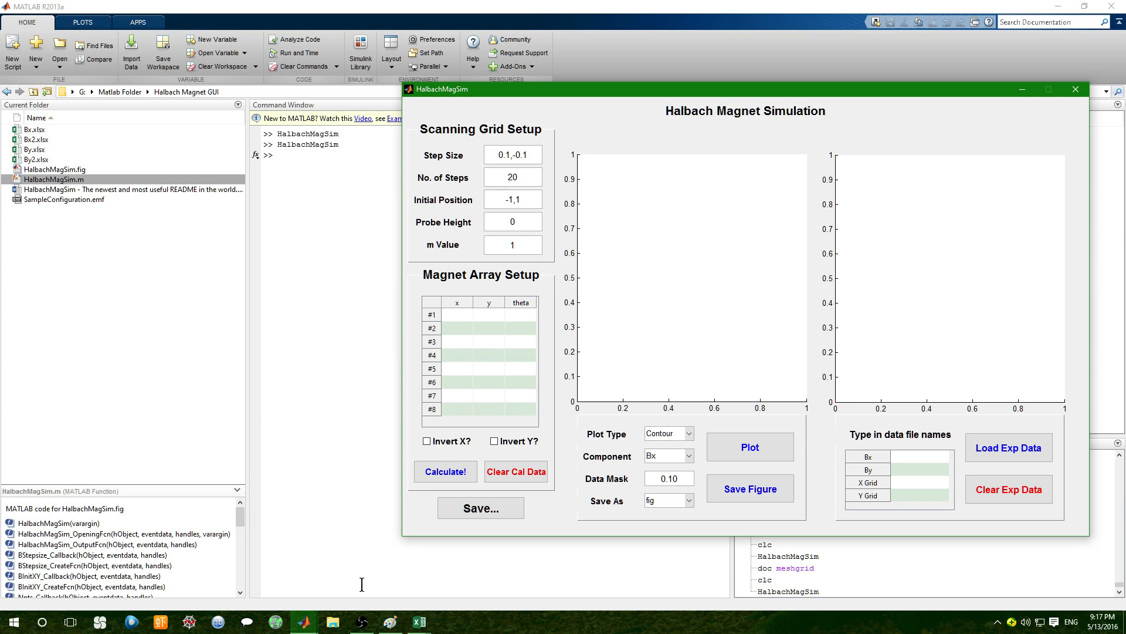
# Open SampleConfiguration.emf from the current folder outside MATLAB.
pyautogui.click(174, 200)
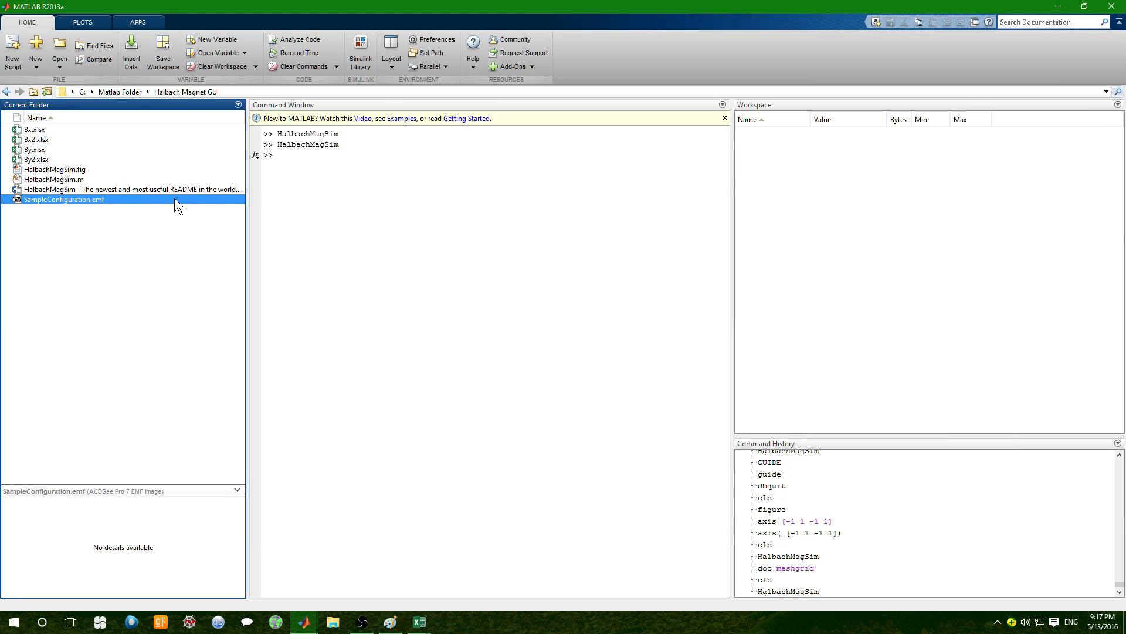
pyautogui.rightClick(79, 204)
pyautogui.click(42, 223)
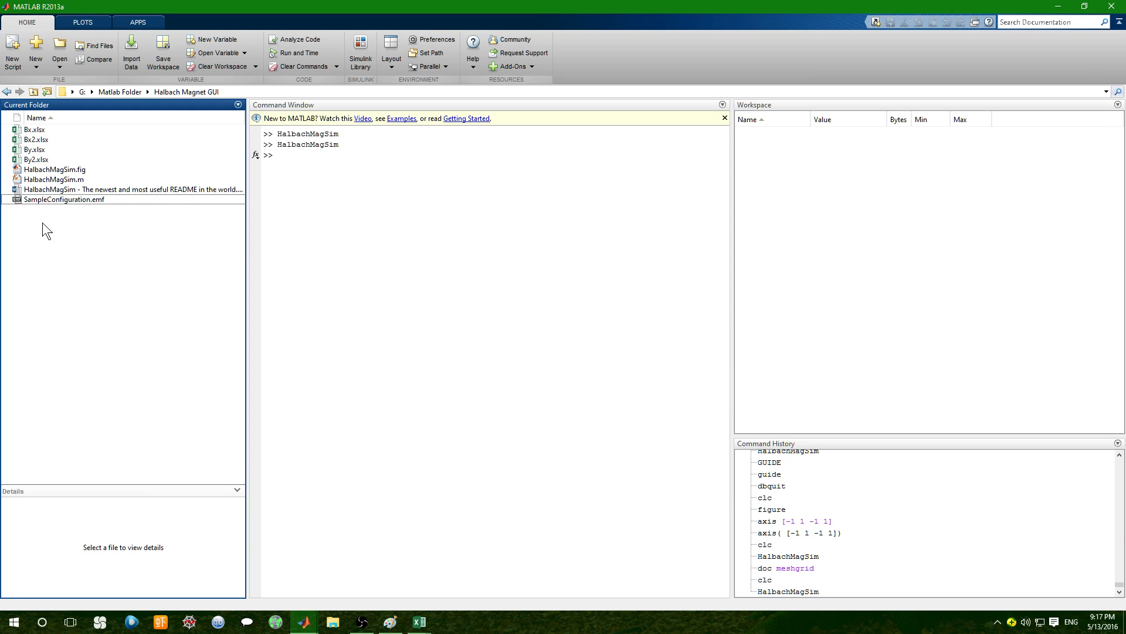
pyautogui.rightClick(58, 200)
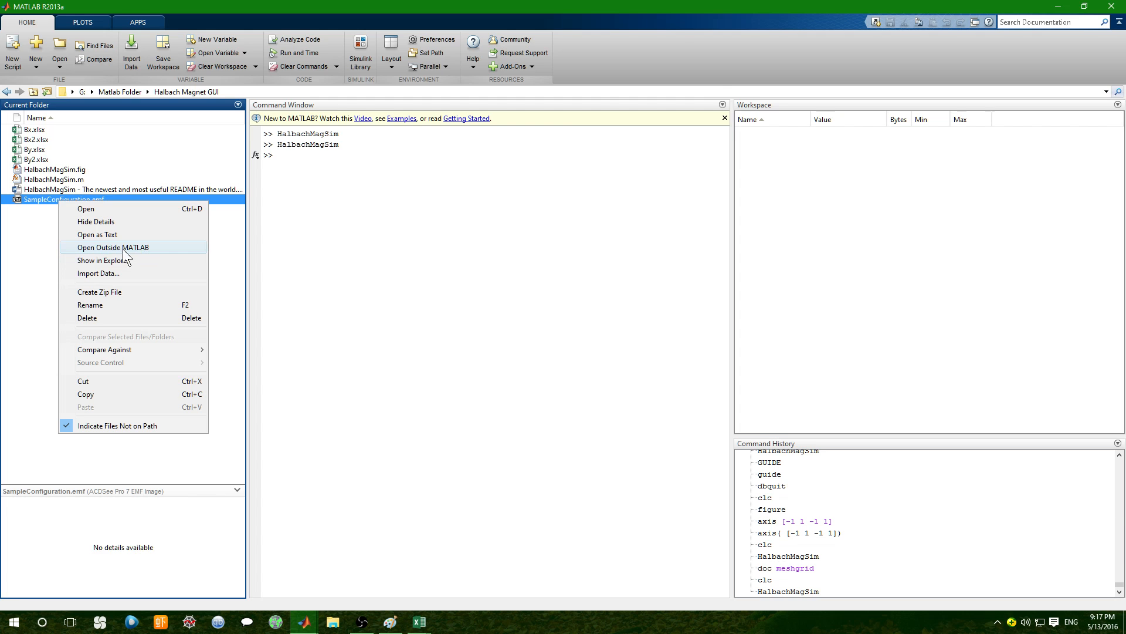
pyautogui.click(150, 247)
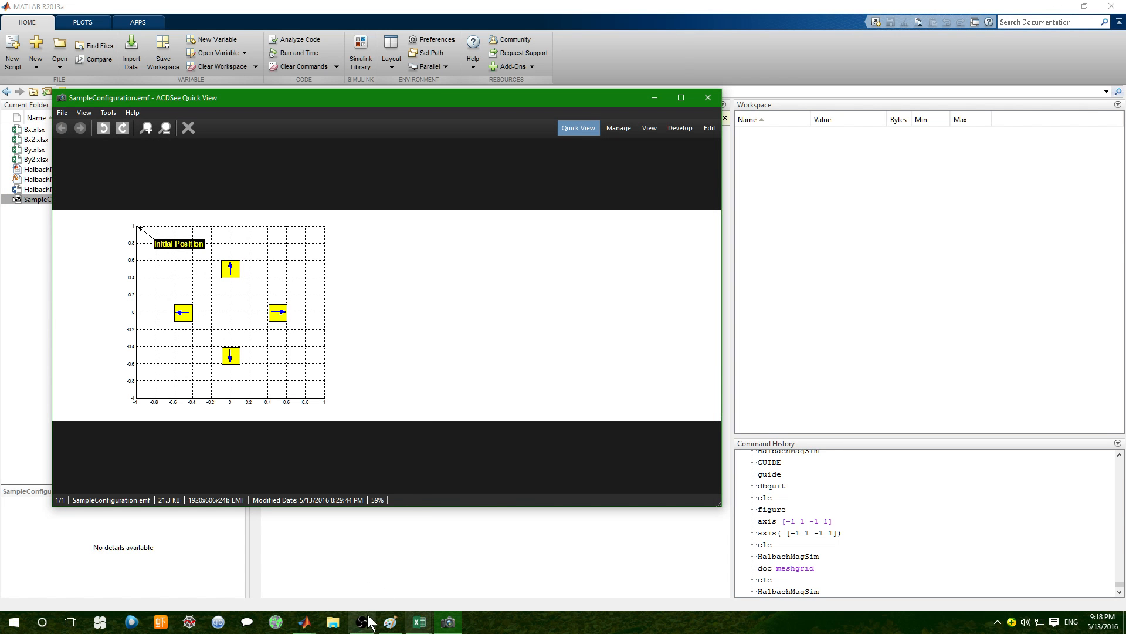
# Bring the HalbachMagSim window back in front, keeping the sample configuration diagram visible beside it.
pyautogui.moveTo(304, 622)
pyautogui.click(358, 575)
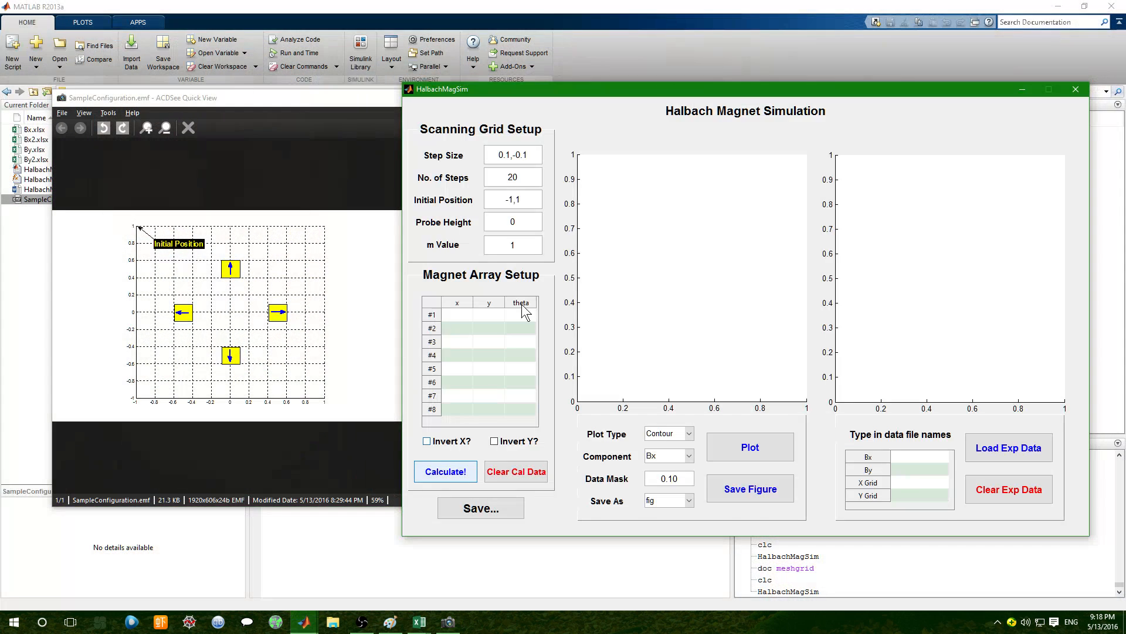
pyautogui.moveTo(666, 88); pyautogui.dragTo(671, 48)
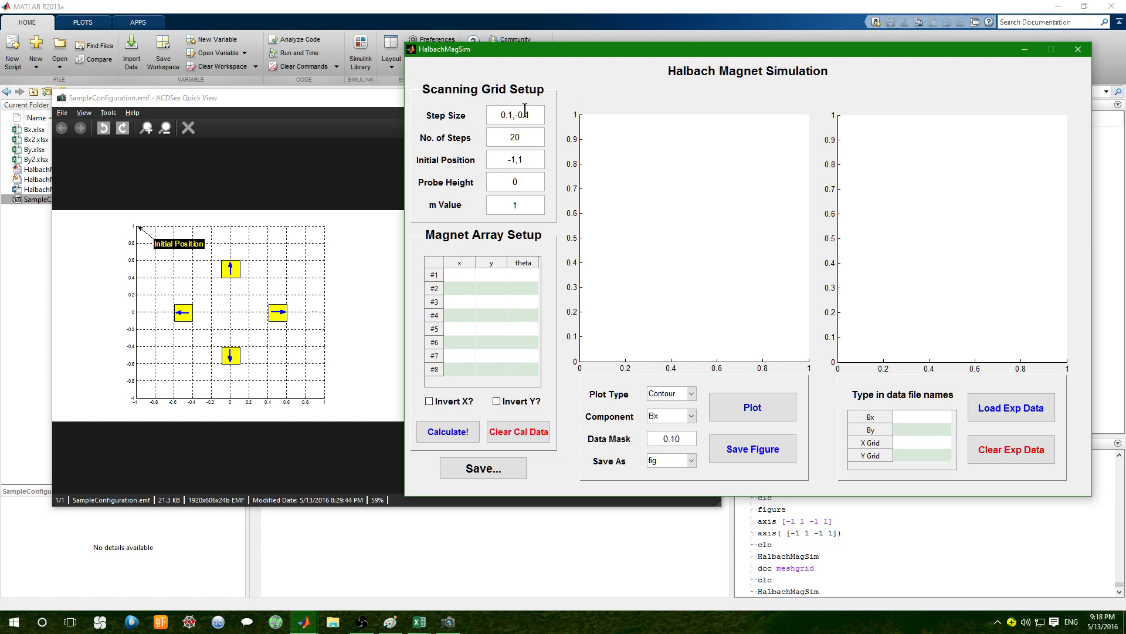
# Re-enter the scanning grid's step size as 0.1, -0.1.
pyautogui.click(494, 114)
pyautogui.moveTo(531, 115); pyautogui.dragTo(498, 115)
pyautogui.click(539, 115)
pyautogui.press('BackSpace')
pyautogui.press('BackSpace')
pyautogui.press('BackSpace')
pyautogui.write(', -0.1')
pyautogui.press('Right')
pyautogui.press('Right')
# Try separate x and y values for the number of steps, such as 20, 20, and restore the single value 20.
pyautogui.click(533, 142)
pyautogui.write(', ')
pyautogui.write('20')
pyautogui.press('BackSpace')
pyautogui.press('BackSpace')
pyautogui.write('15')
pyautogui.press('Left')
pyautogui.press('Left')
pyautogui.write(', 25')
pyautogui.press('BackSpace')
pyautogui.press('BackSpace')
pyautogui.press('BackSpace')
pyautogui.press('BackSpace')
# Set the initial position to -1,-1 and the step size to 0.1, 0.1.
pyautogui.moveTo(526, 160)
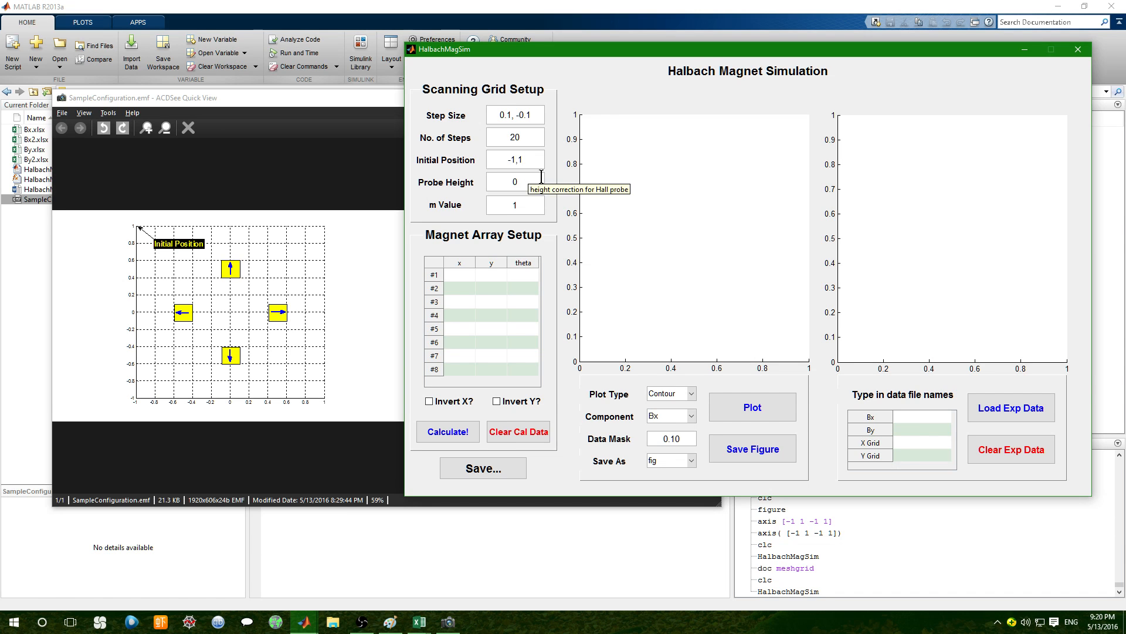
pyautogui.moveTo(531, 118)
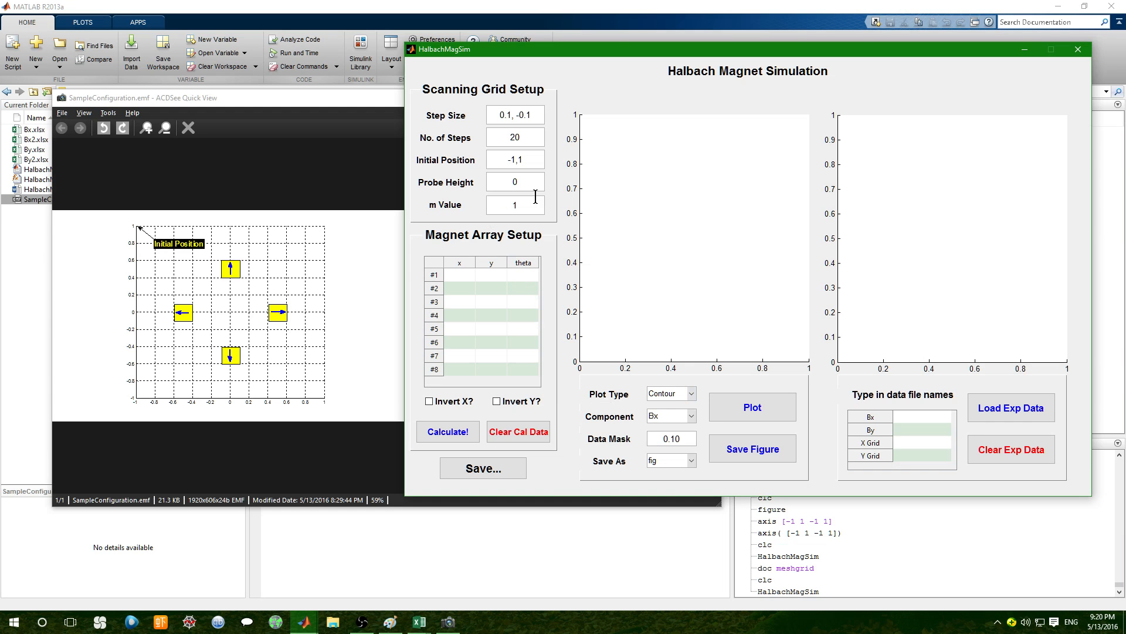
pyautogui.moveTo(534, 196)
pyautogui.click(535, 155)
pyautogui.moveTo(538, 165); pyautogui.dragTo(464, 157)
pyautogui.click(528, 155)
pyautogui.moveTo(529, 159); pyautogui.dragTo(454, 159)
pyautogui.write('-1,-1')
pyautogui.moveTo(537, 115); pyautogui.dragTo(479, 113)
pyautogui.write('0.1, 0.1')
# Set the scanning grid's initial position to 1,1.
pyautogui.press('BackSpace')
pyautogui.press('BackSpace')
pyautogui.press('BackSpace')
pyautogui.press('BackSpace')
pyautogui.press('BackSpace')
pyautogui.write('1,1')
# Replace the scanning grid's step size with the single value -0.1.
pyautogui.click(544, 115)
pyautogui.press('BackSpace')
pyautogui.press('BackSpace')
pyautogui.press('BackSpace')
pyautogui.press('BackSpace')
pyautogui.press('BackSpace')
pyautogui.press('BackSpace')
pyautogui.press('BackSpace')
pyautogui.press('BackSpace')
pyautogui.write('-0.1')
pyautogui.click(531, 160)
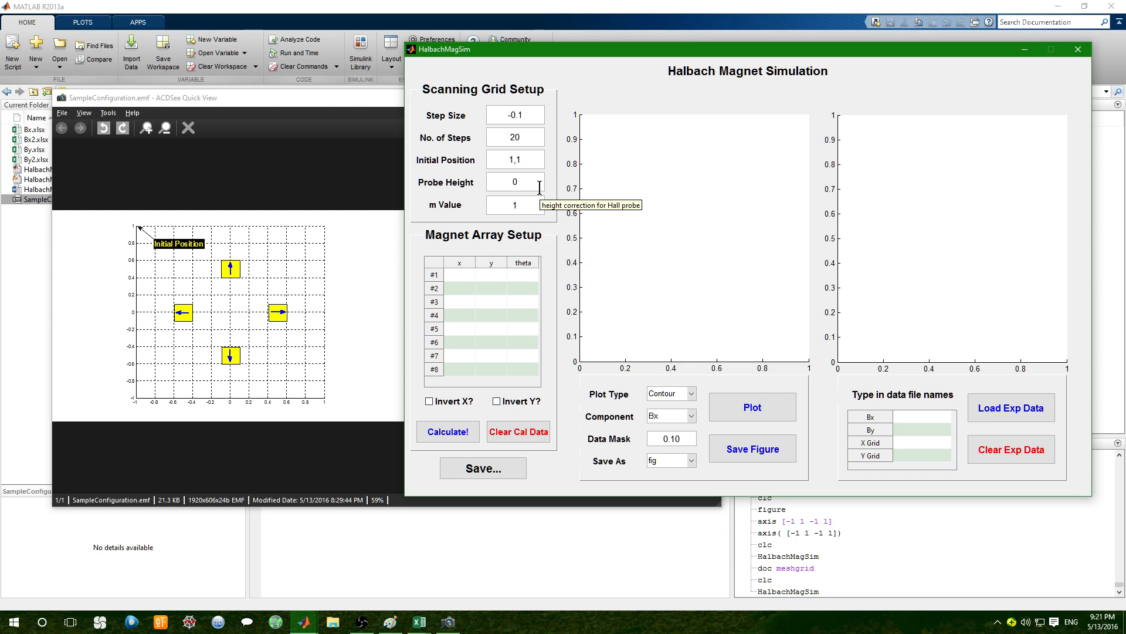
# Set the probe height to 0.1.
pyautogui.click(530, 180)
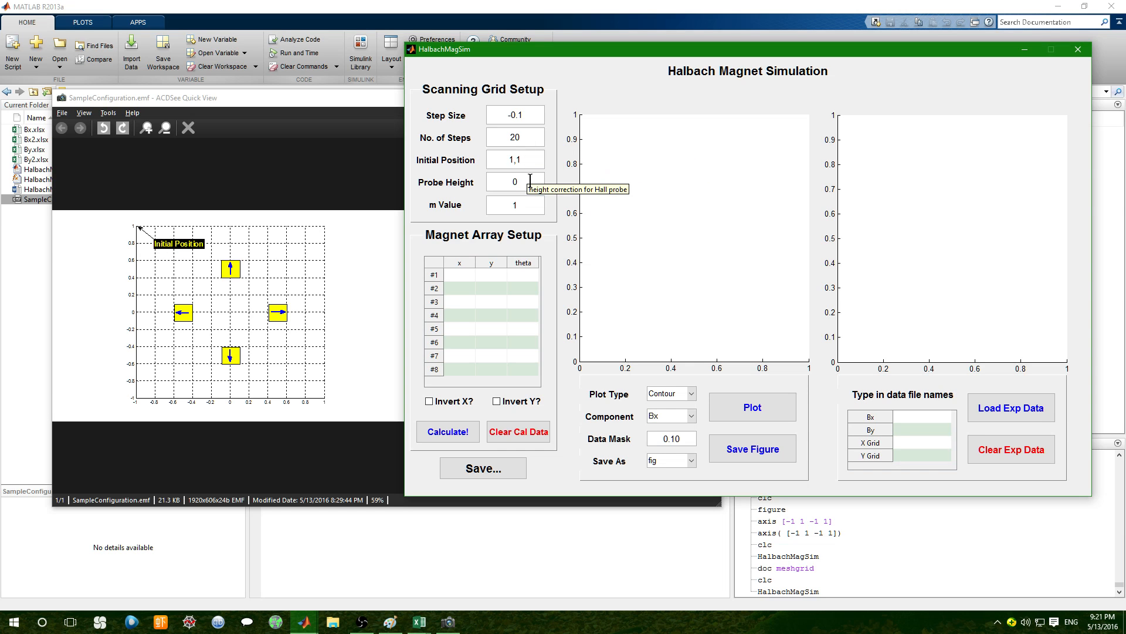
pyautogui.click(526, 203)
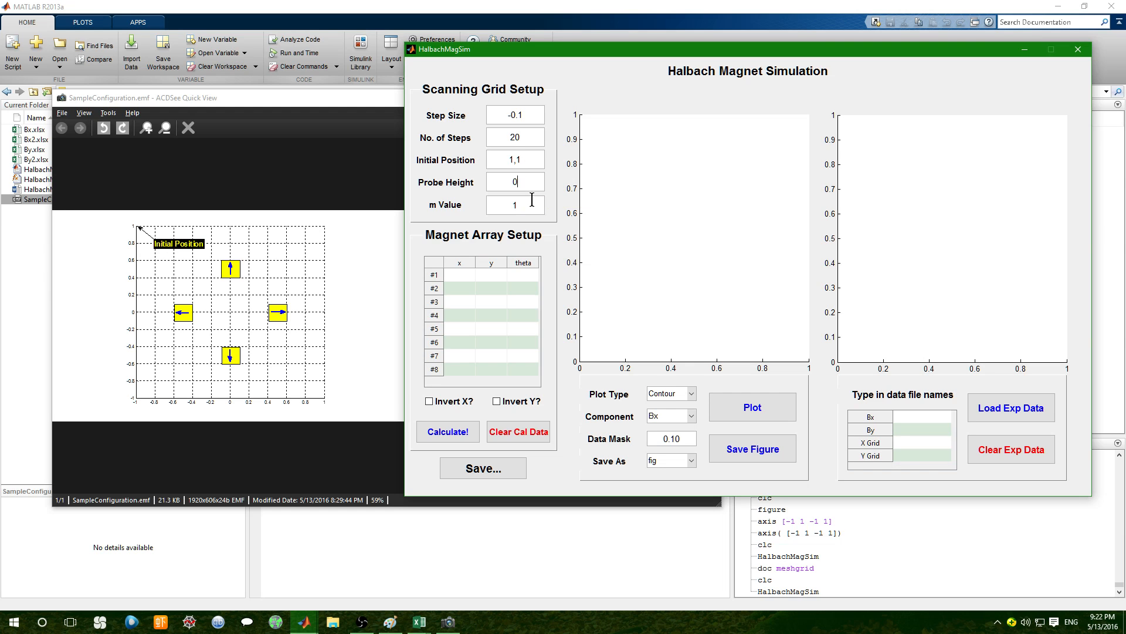
pyautogui.click(528, 180)
pyautogui.click(530, 211)
pyautogui.doubleClick(525, 181)
pyautogui.write('0.1')
pyautogui.click(528, 160)
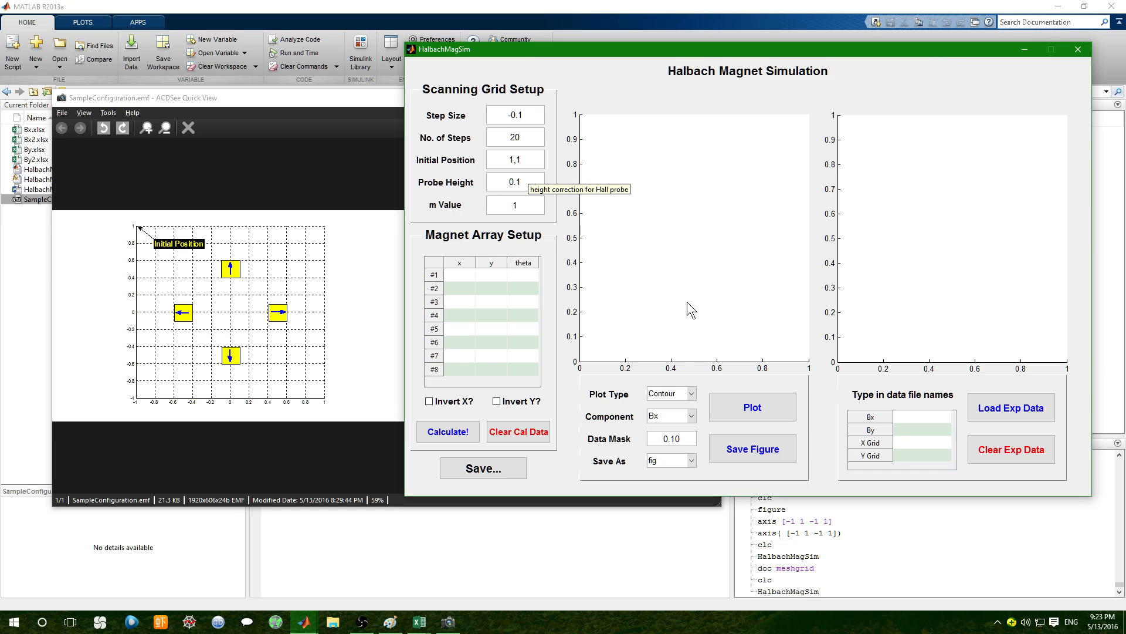
# Enter the position of magnet #1 in the magnet array as x 0 and y 0.5.
pyautogui.click(525, 205)
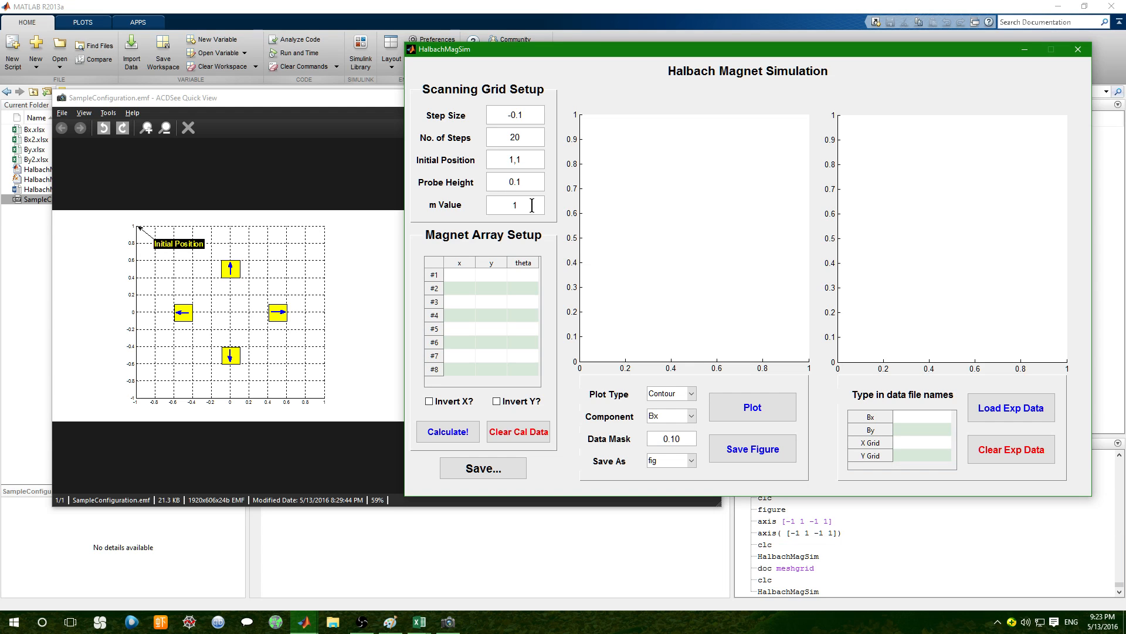
pyautogui.moveTo(533, 205)
pyautogui.click(458, 275)
pyautogui.write('0')
pyautogui.press('Tab')
pyautogui.write('0.5')
pyautogui.press('Return')
pyautogui.press('Left')
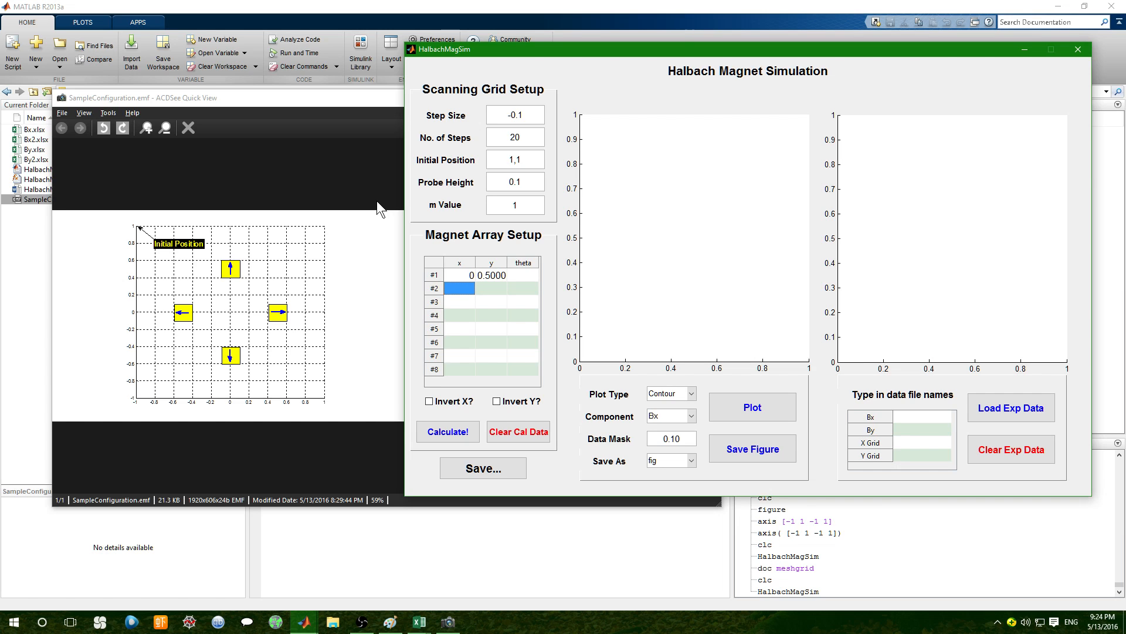
# Enter the position of magnet #2 in the magnet array as x 0 and y -0.5.
pyautogui.write('0')
pyautogui.press('Tab')
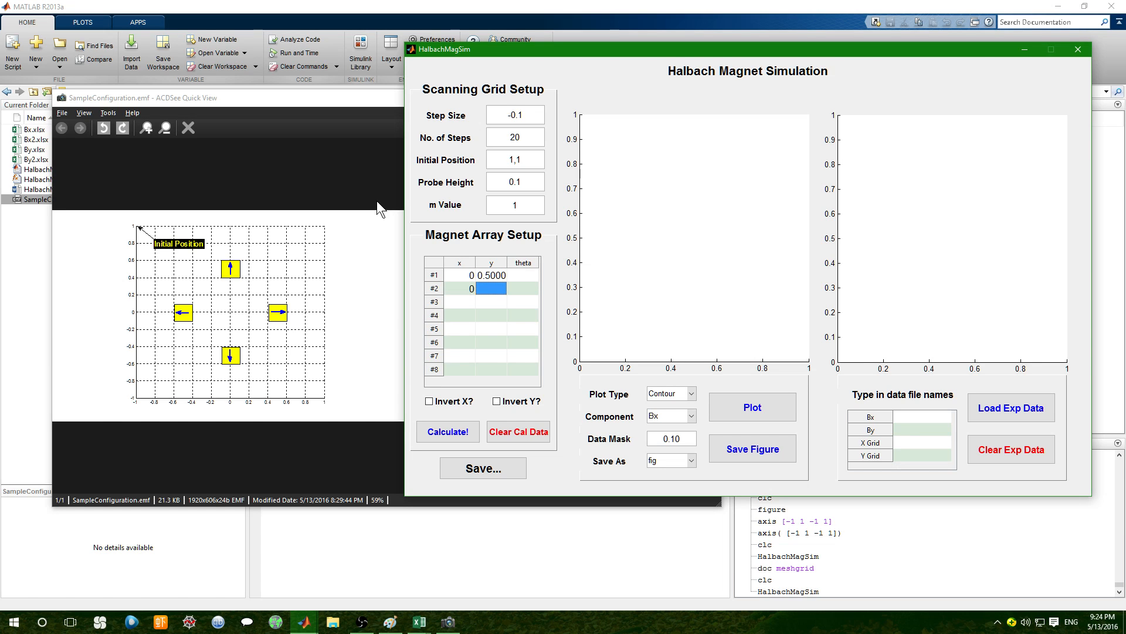
pyautogui.write('-0.5')
pyautogui.press('Return')
pyautogui.press('Left')
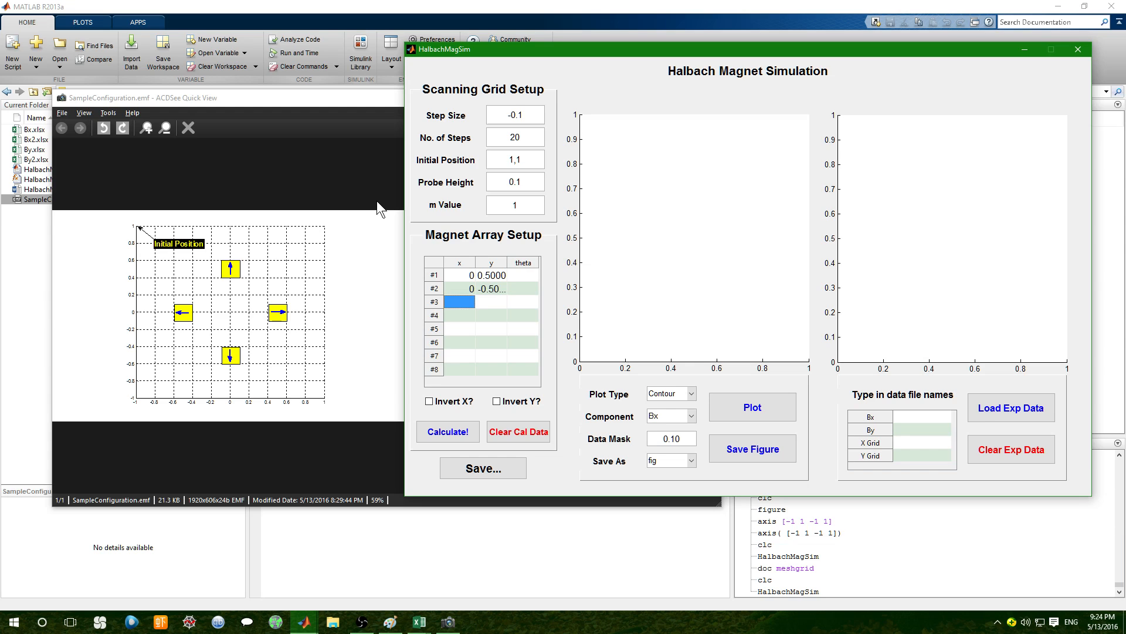
# Enter the positions of magnet #3 as x 0.5, y 0 and magnet #4 as x -0.5, y 0.
pyautogui.write('0.5')
pyautogui.press('Tab')
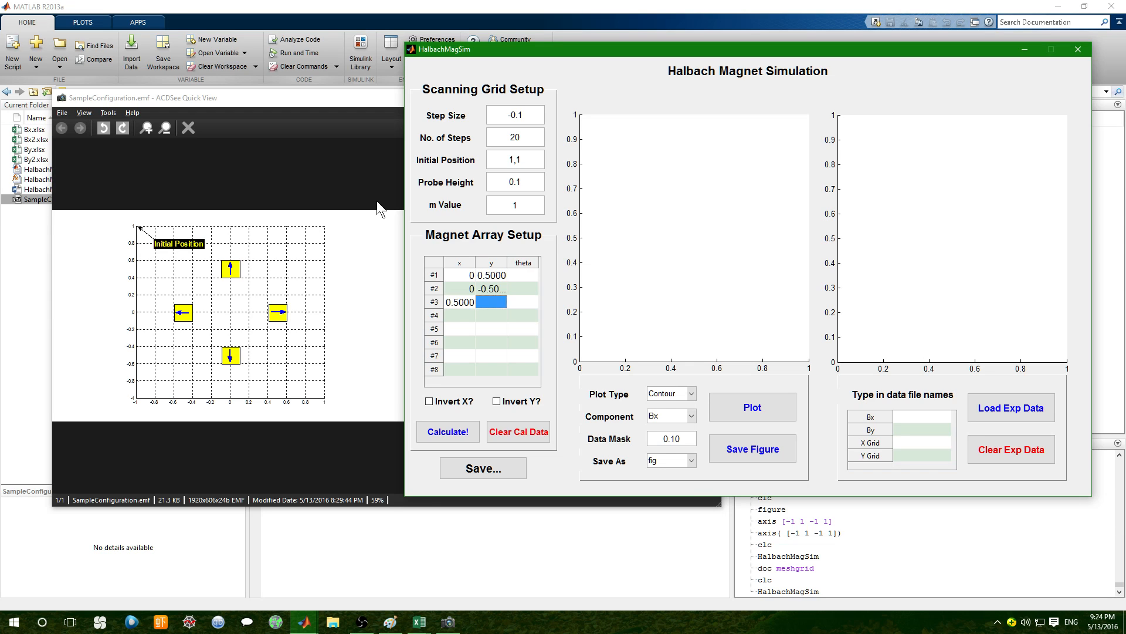
pyautogui.write('0')
pyautogui.press('Return')
pyautogui.press('Left')
pyautogui.write('-0.5')
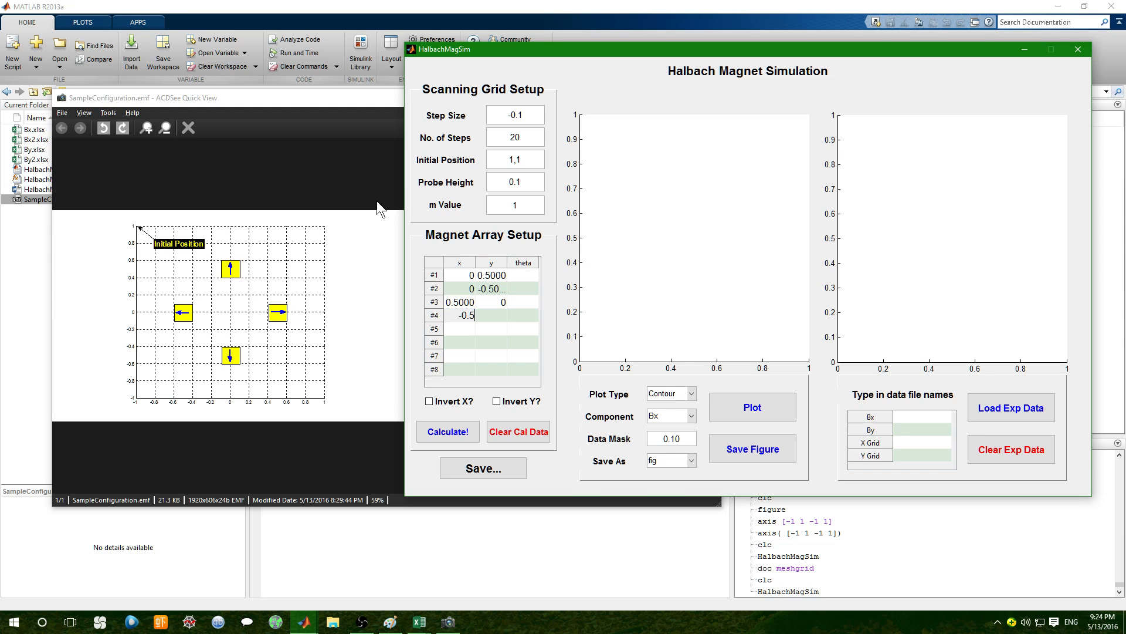
pyautogui.press('Tab')
pyautogui.write('0')
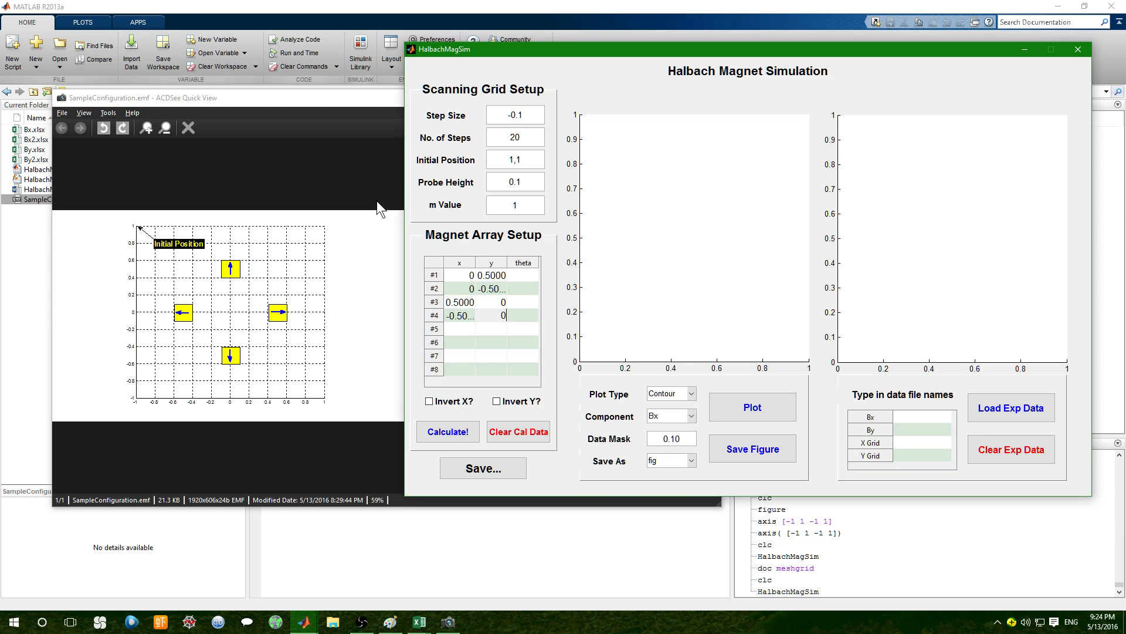
# Enter the theta angles 90, 270, 0 and 180 for magnets #1 to #4 in the magnet array.
pyautogui.doubleClick(522, 275)
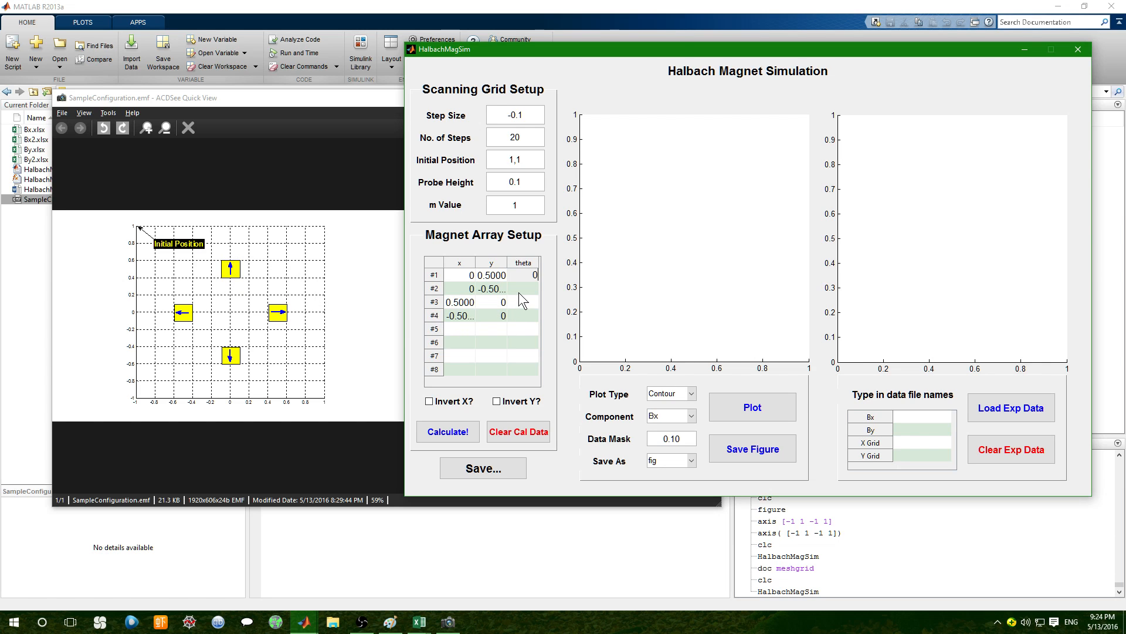
pyautogui.write('-90')
pyautogui.click(528, 301)
pyautogui.write('18')
pyautogui.press('Up')
pyautogui.write('270')
pyautogui.press('Up')
pyautogui.write('90')
pyautogui.press('Return')
pyautogui.press('Down')
pyautogui.write('0')
pyautogui.press('Return')
pyautogui.write('180')
# Try pi as the theta of magnet #4 with a calculation, and set it back to 180.
pyautogui.click(426, 325)
pyautogui.doubleClick(522, 276)
pyautogui.click(519, 290)
pyautogui.click(529, 277)
pyautogui.click(531, 316)
pyautogui.write('pi')
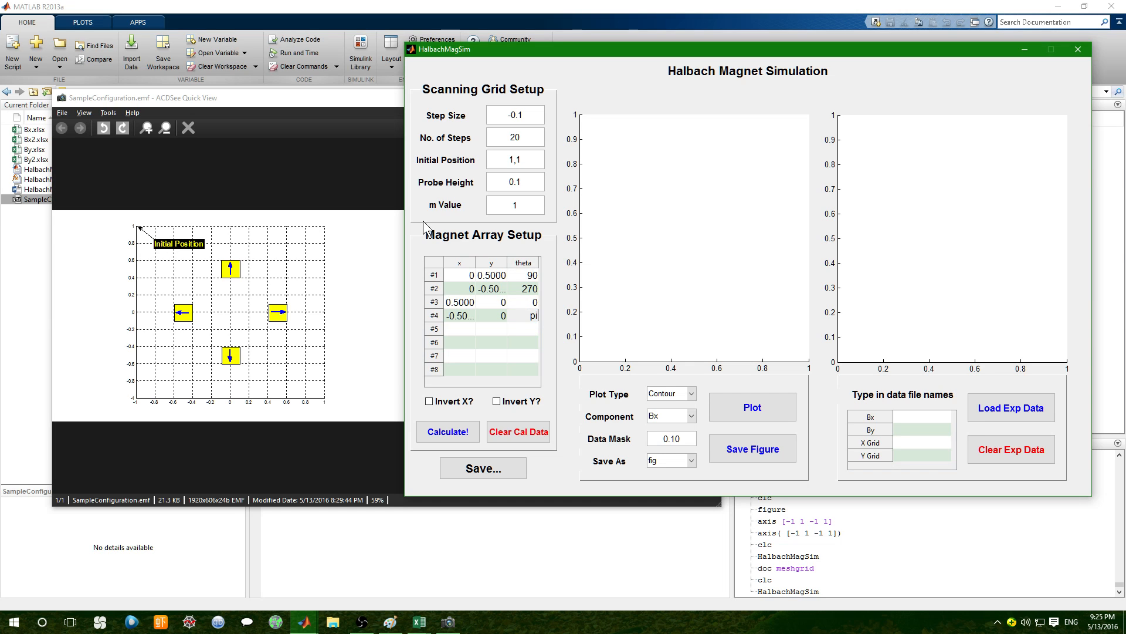
pyautogui.click(465, 436)
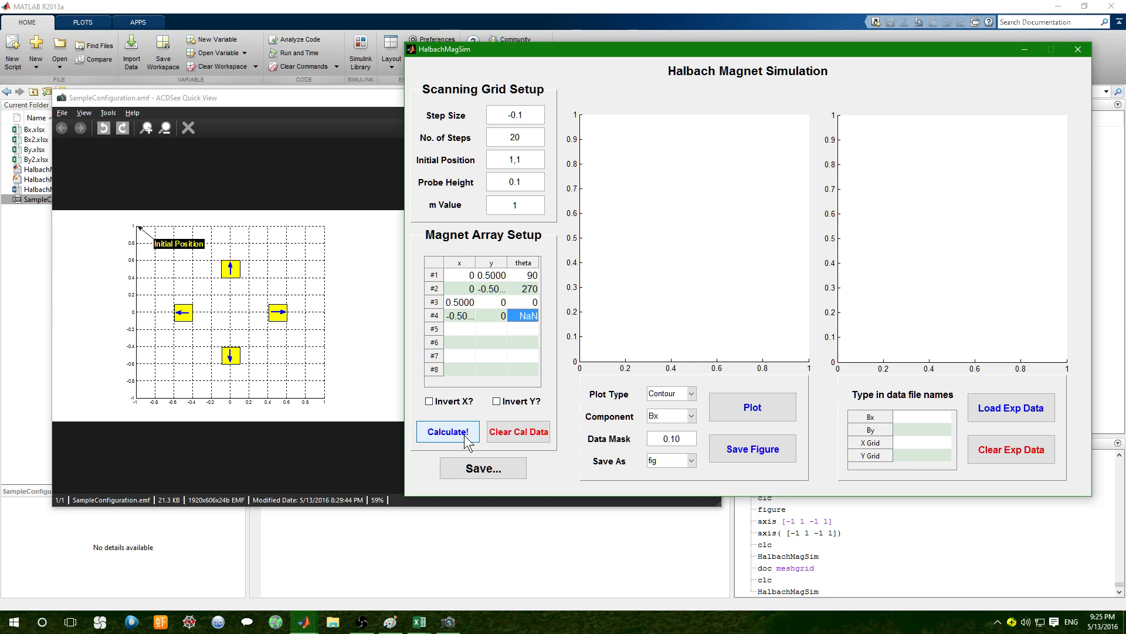
pyautogui.click(524, 316)
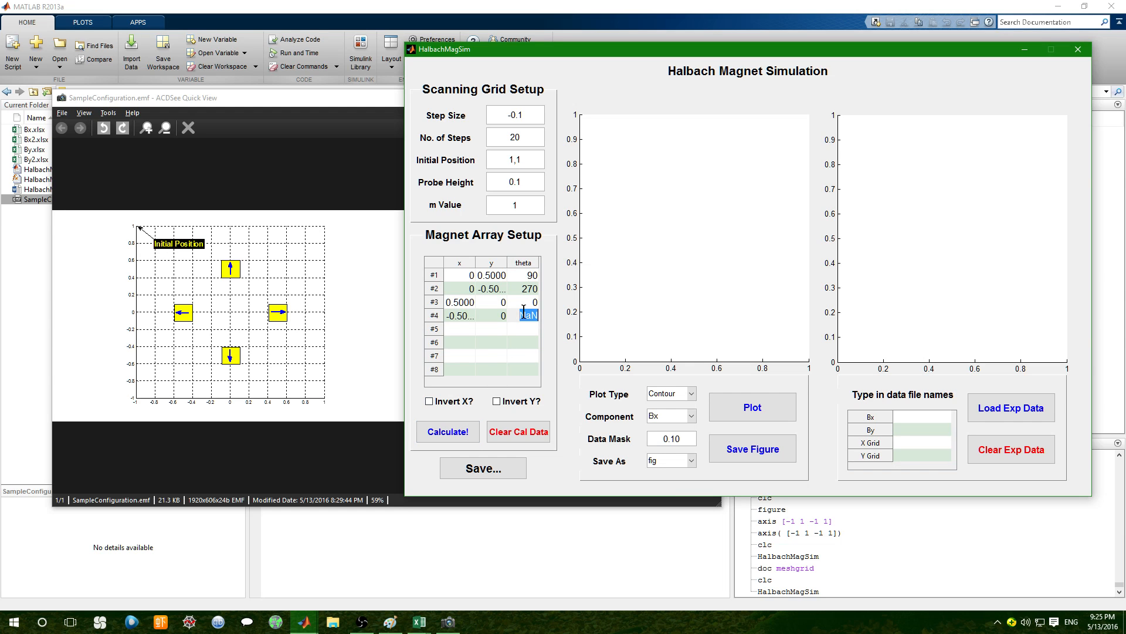
pyautogui.write('180')
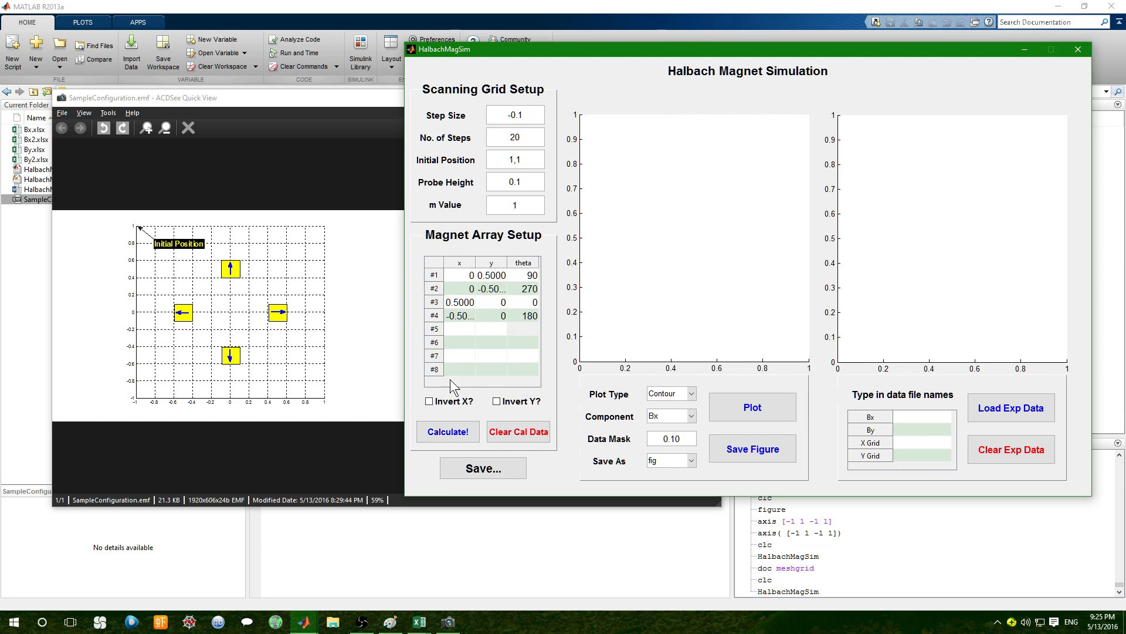
# Calculate the field of the magnet array and plot its Bx component as a contour.
pyautogui.click(456, 432)
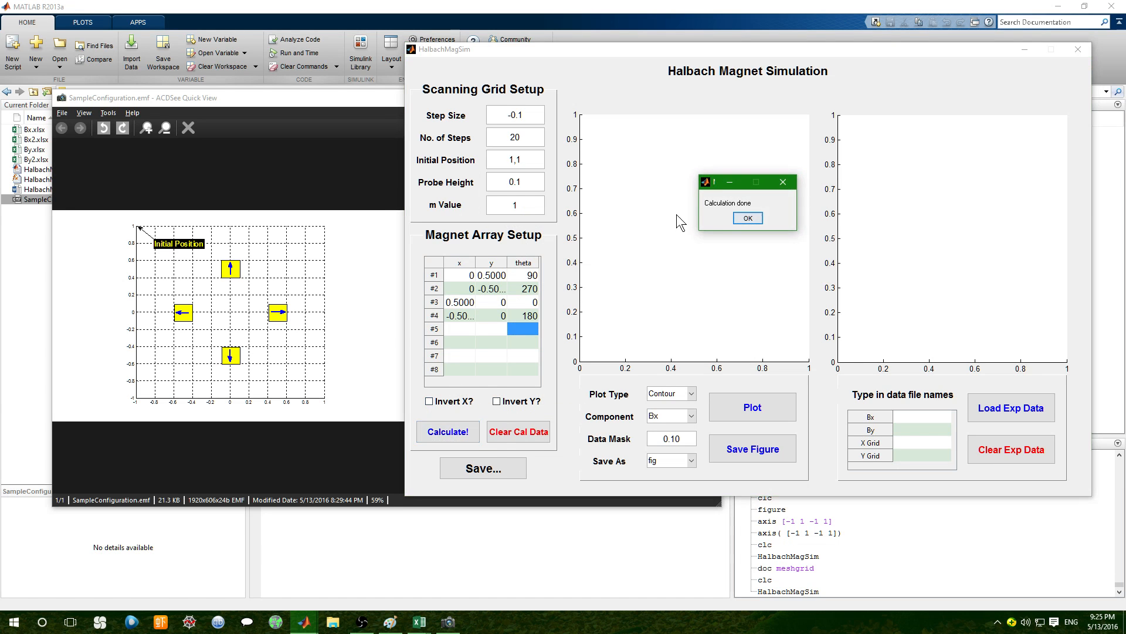
pyautogui.click(747, 216)
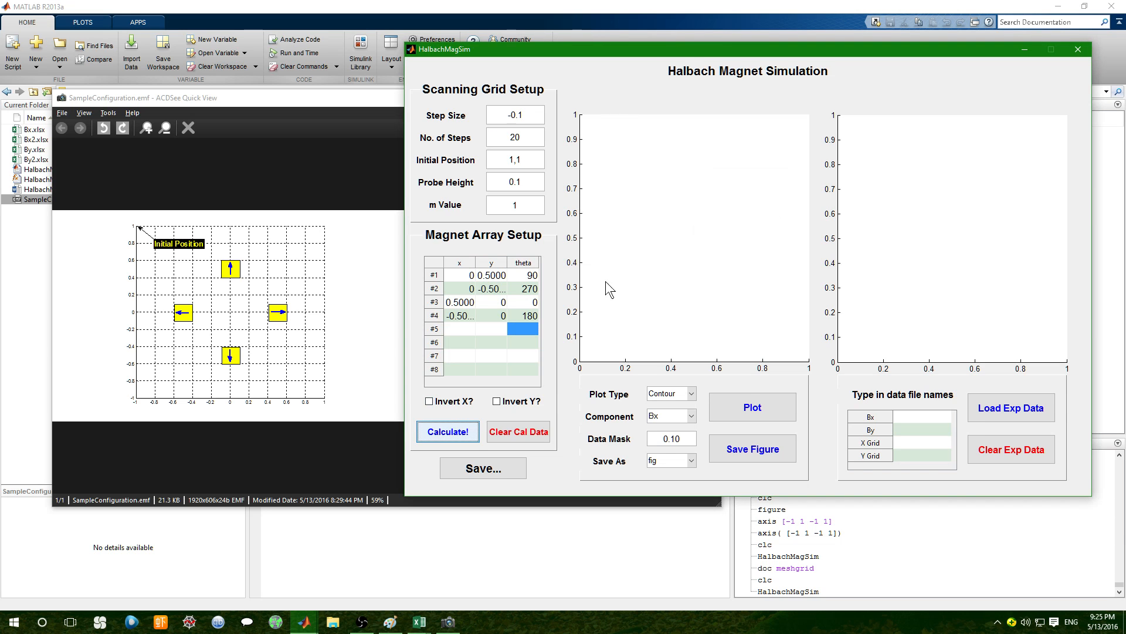
pyautogui.click(746, 415)
pyautogui.click(747, 219)
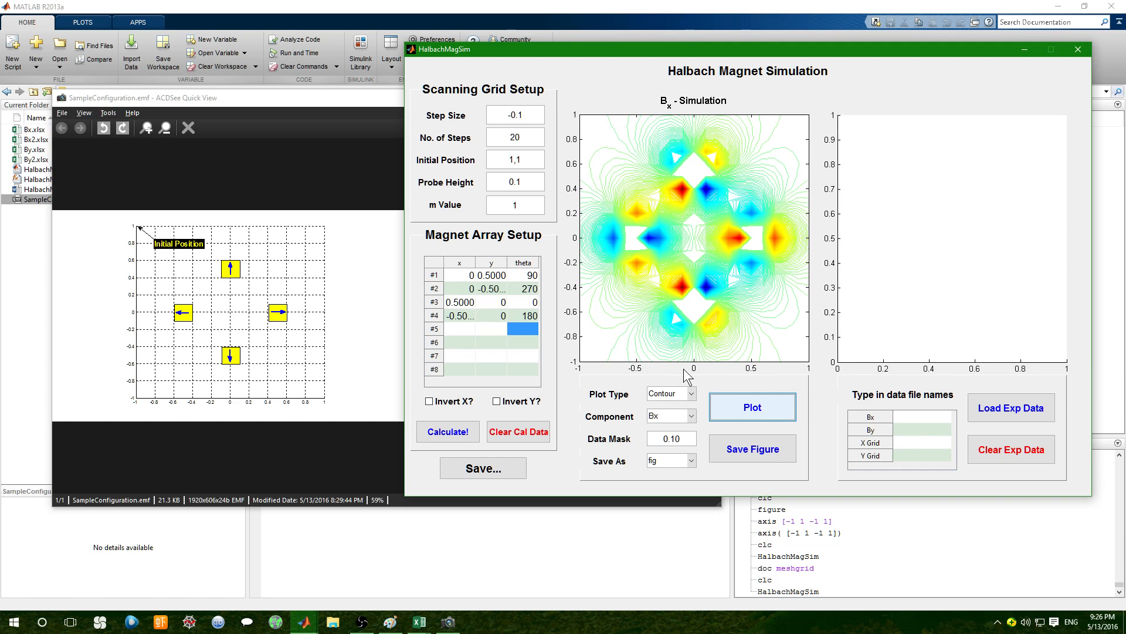
# Recalculate and replot the Bx contour with the number of steps set to 20,30.
pyautogui.click(542, 137)
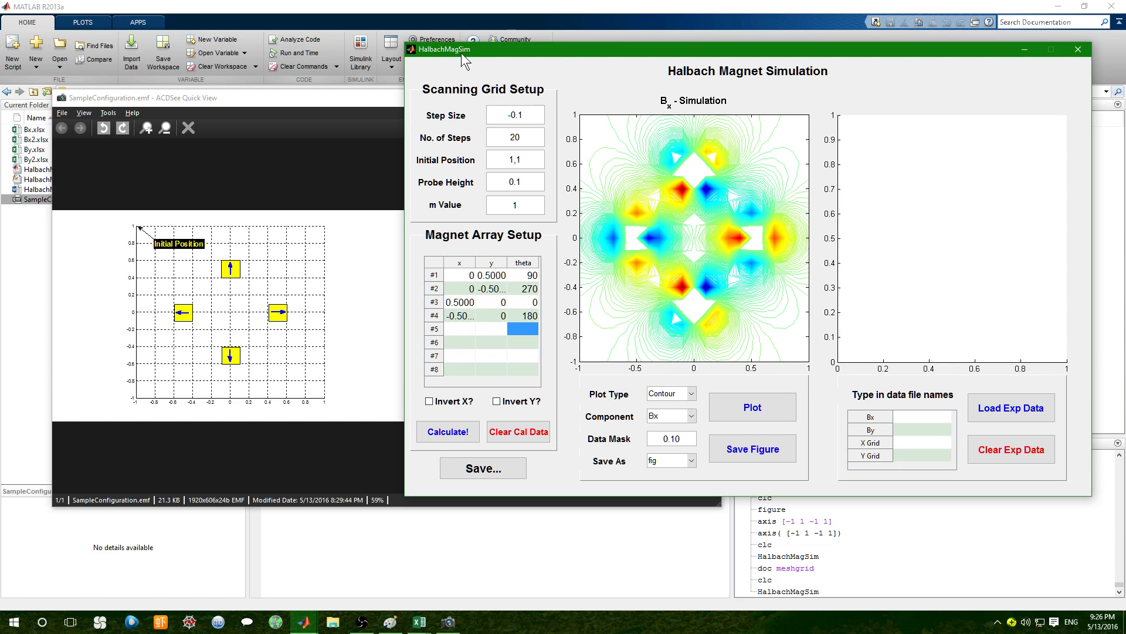
pyautogui.write(',30')
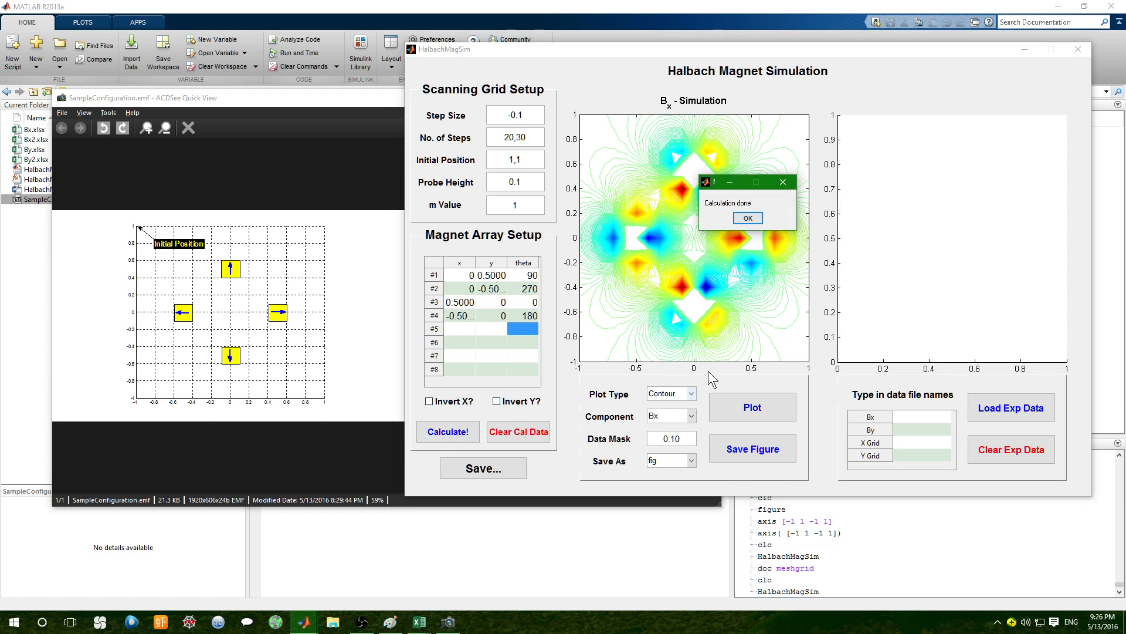
pyautogui.click(734, 405)
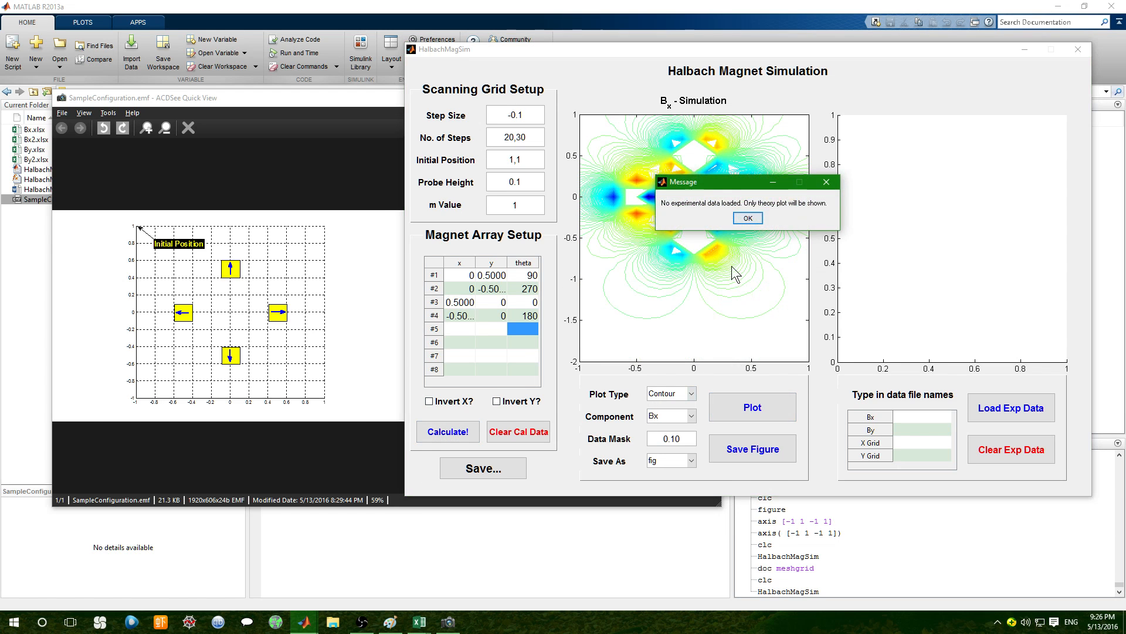
pyautogui.click(747, 220)
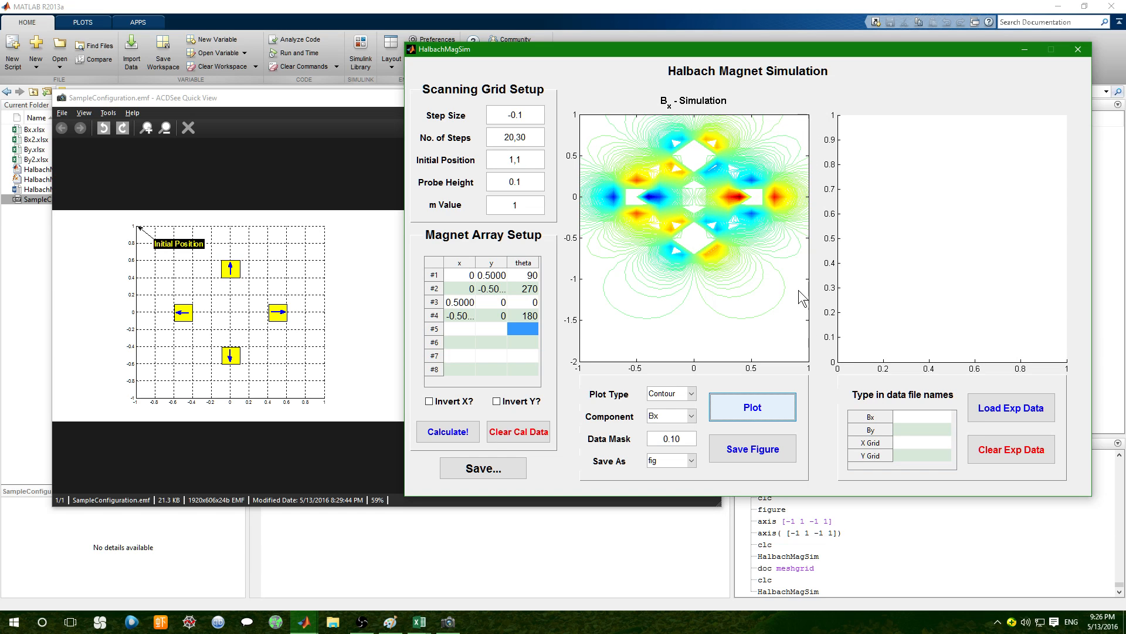
# Set the scanning grid's initial position to -1,-1 and its step size to 0.1.
pyautogui.click(508, 166)
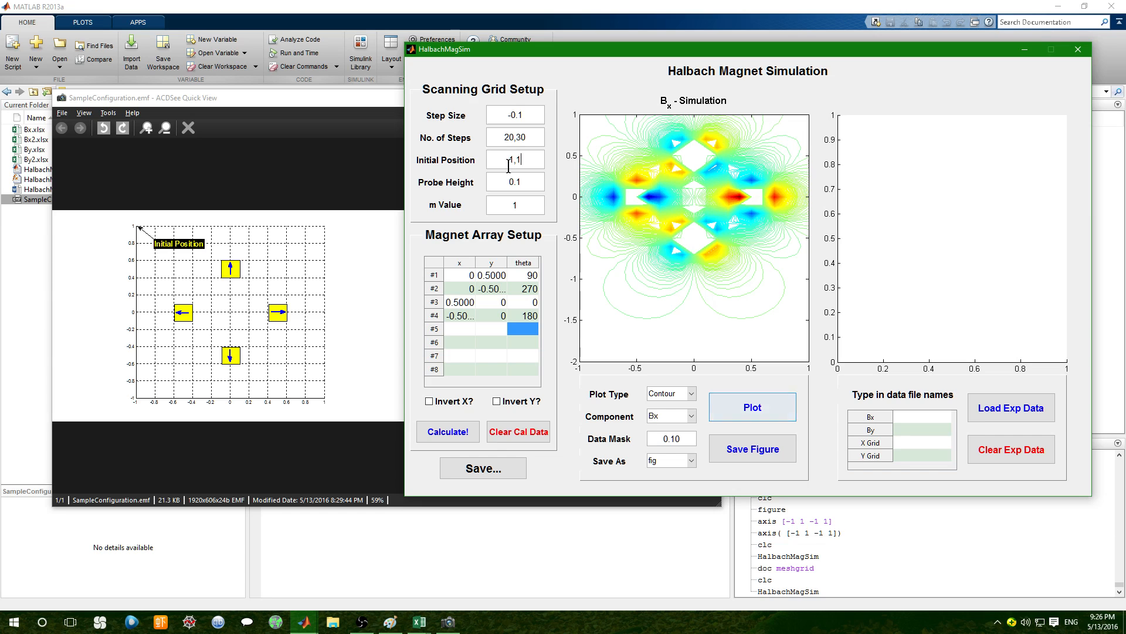
pyautogui.press('BackSpace')
pyautogui.write('-1')
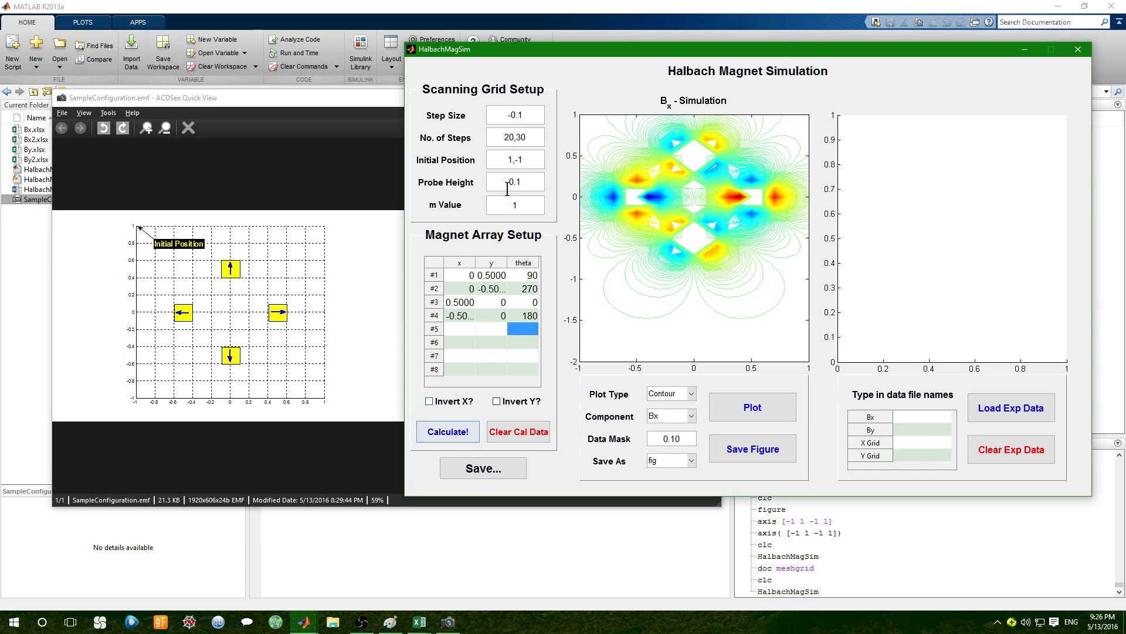
pyautogui.click(526, 116)
pyautogui.doubleClick(508, 162)
pyautogui.write('-1,1')
pyautogui.moveTo(525, 115); pyautogui.dragTo(473, 114)
pyautogui.write('0.1')
# Recalculate the field with the new scanning grid and replot the Bx contour.
pyautogui.click(441, 436)
pyautogui.click(747, 215)
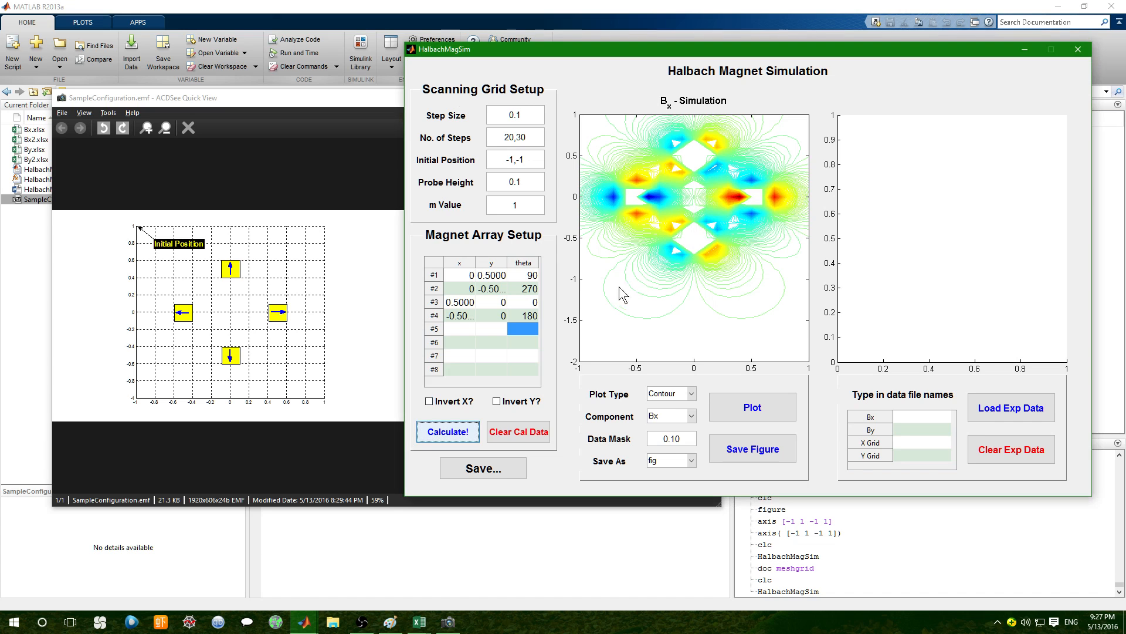
pyautogui.click(732, 408)
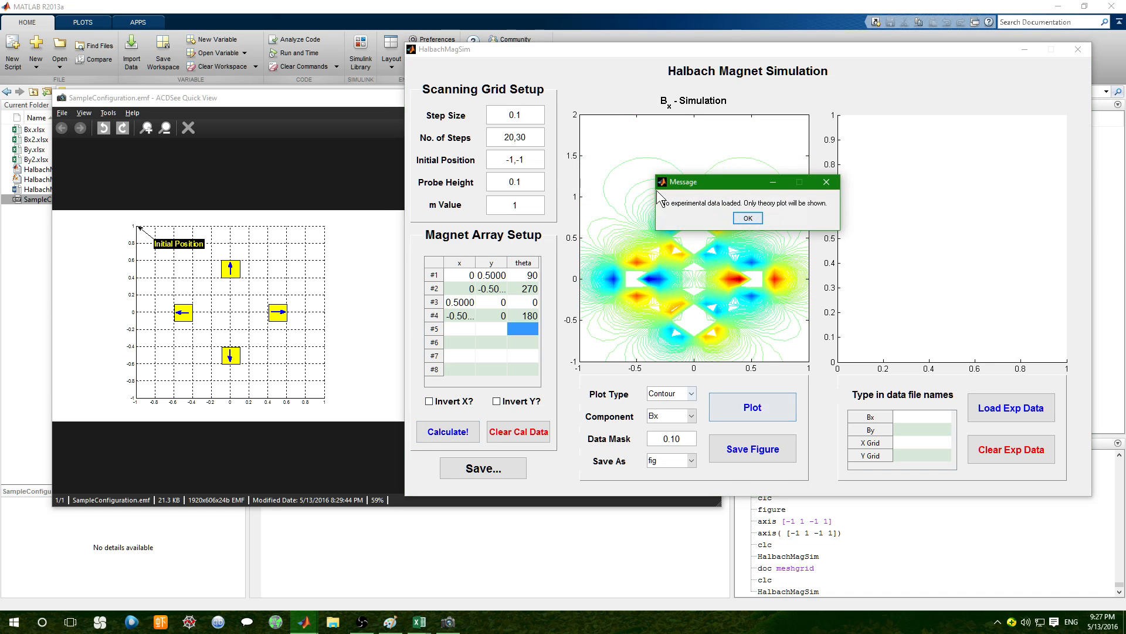
pyautogui.press('Return')
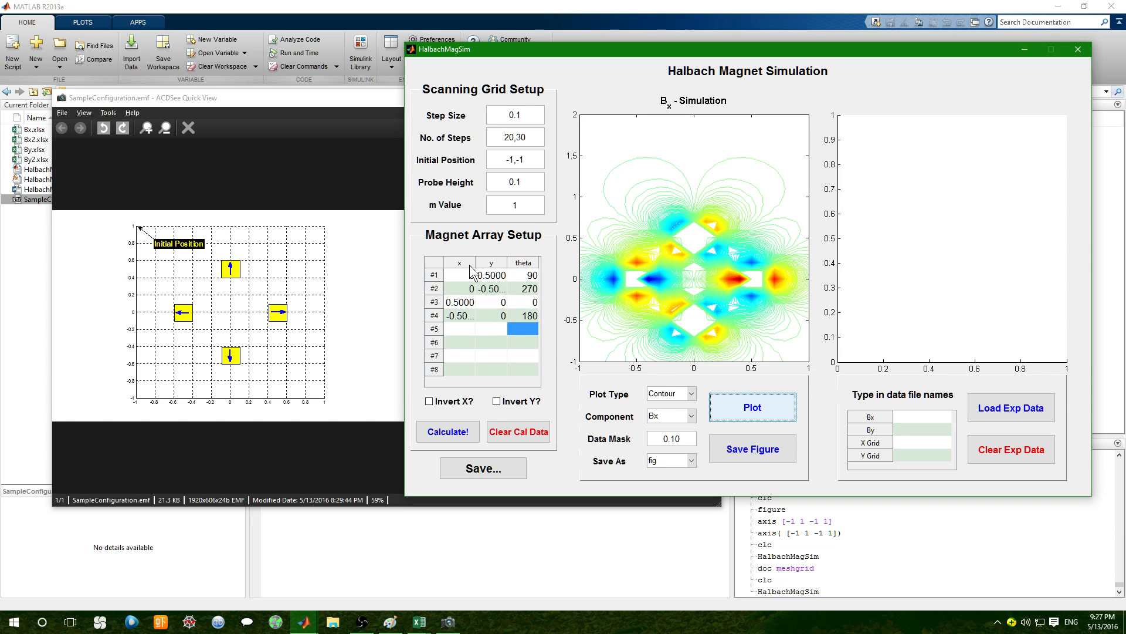
# Set the y position and theta of magnet #1 to 0 and replot the recalculated Bx contour.
pyautogui.doubleClick(453, 280)
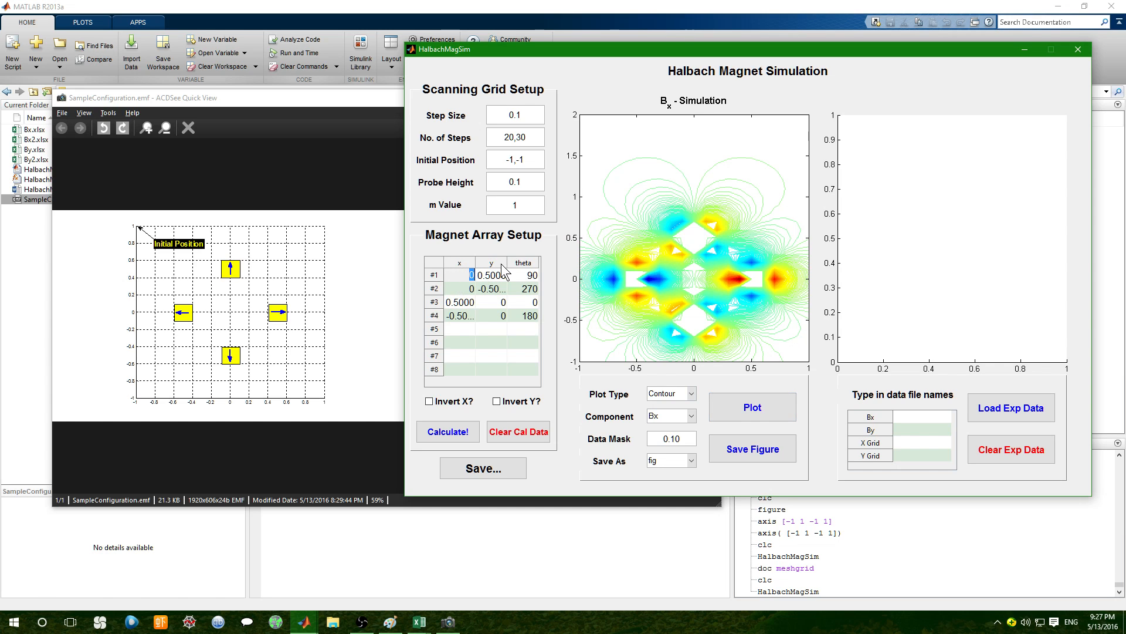
pyautogui.press('Tab')
pyautogui.write('0')
pyautogui.press('Tab')
pyautogui.write('0')
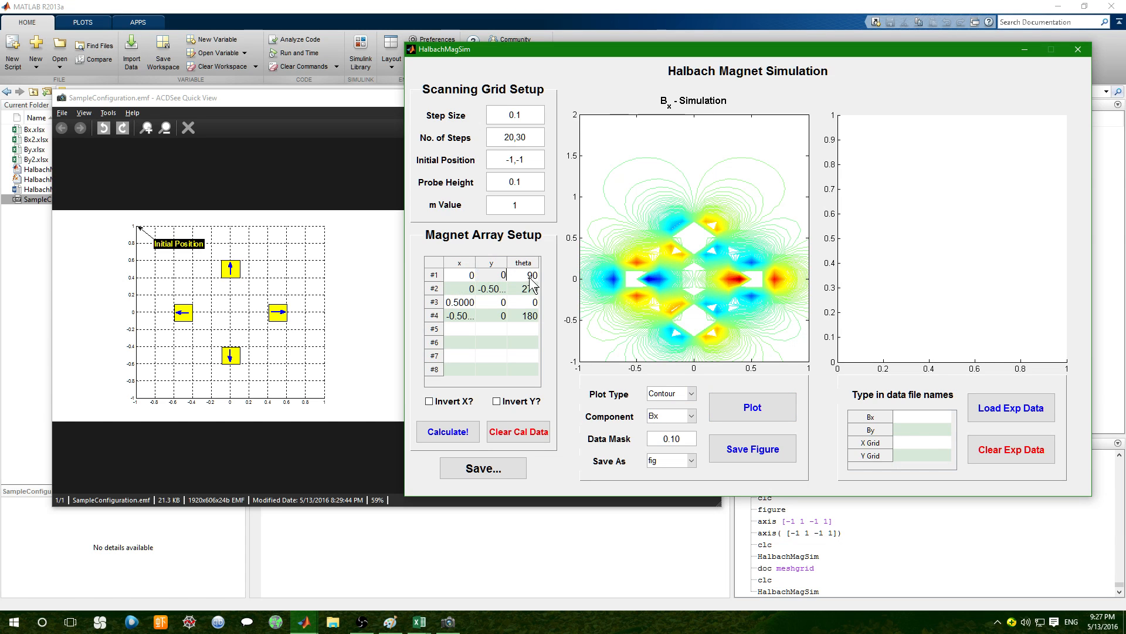
pyautogui.press('Tab')
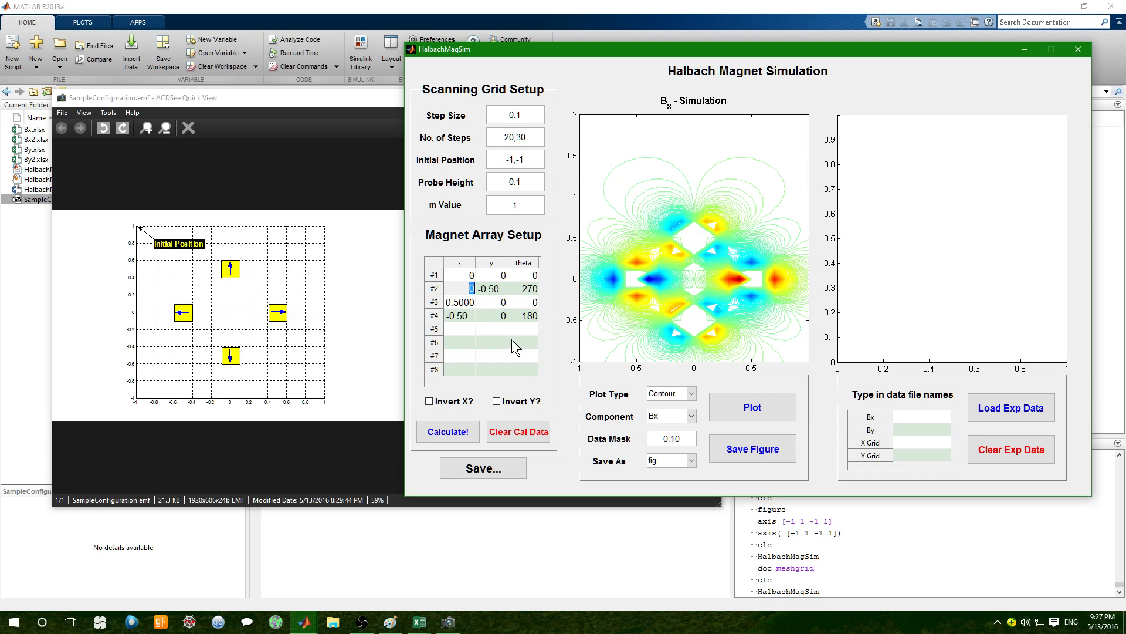
pyautogui.click(436, 434)
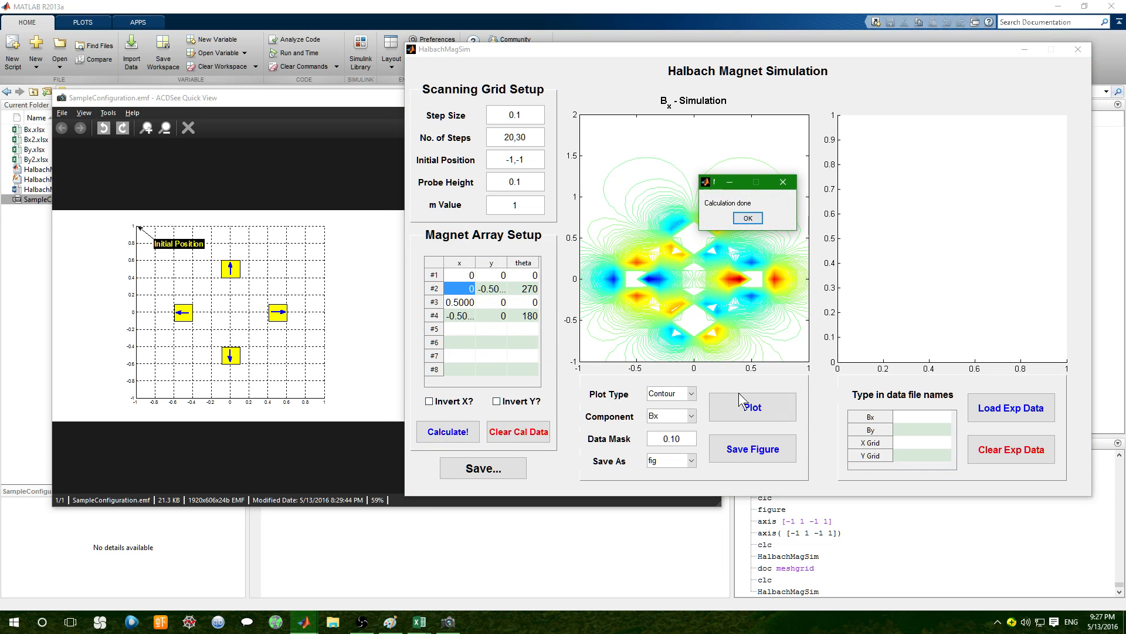
pyautogui.click(740, 399)
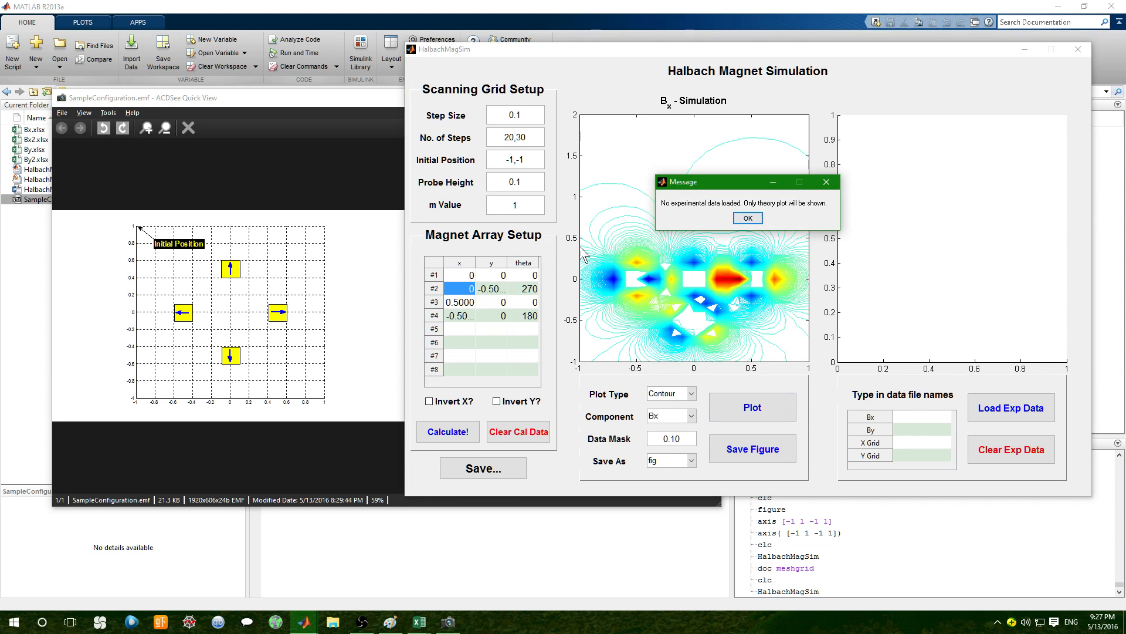
# Set the number of steps to 20,20 and replot the recalculated Bx contour.
pyautogui.doubleClick(519, 135)
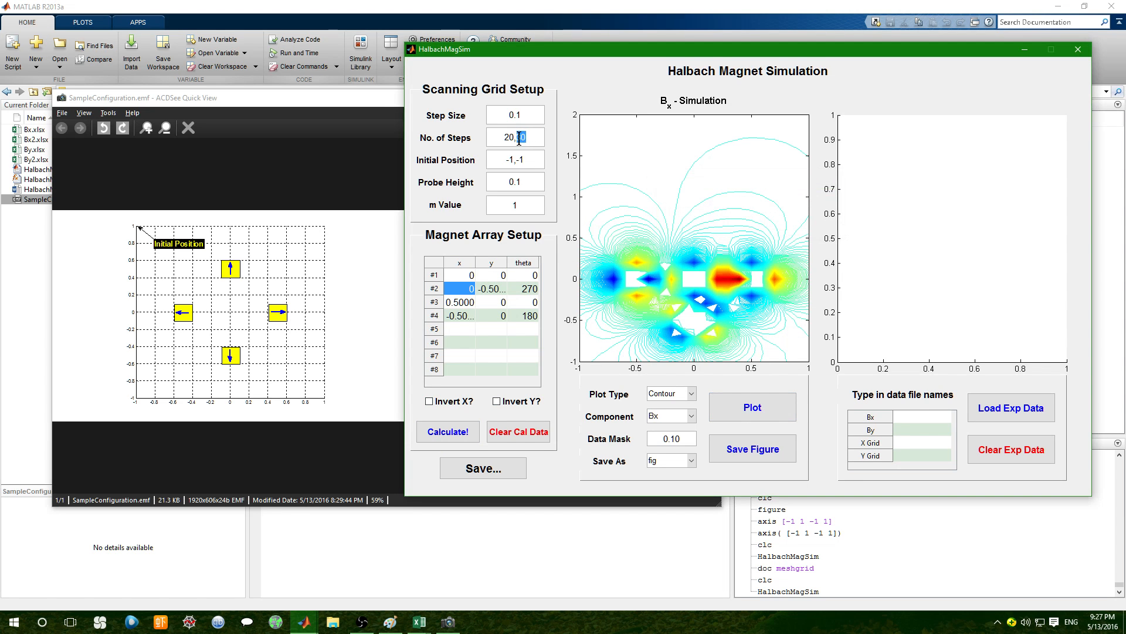
pyautogui.write('20')
pyautogui.click(442, 438)
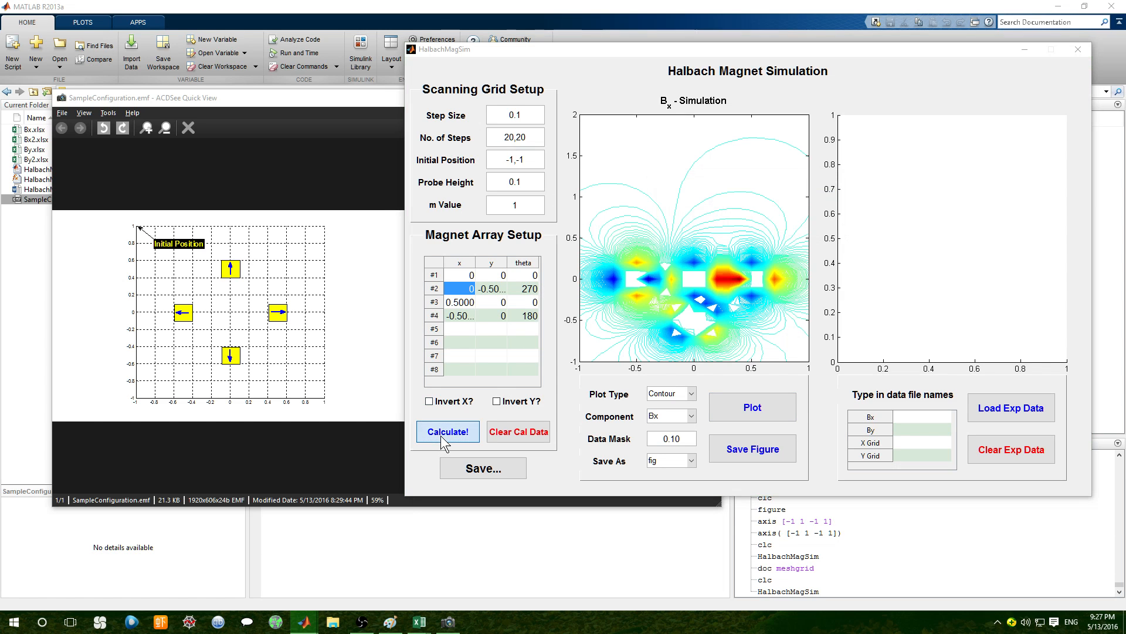
pyautogui.press('Return')
pyautogui.click(768, 409)
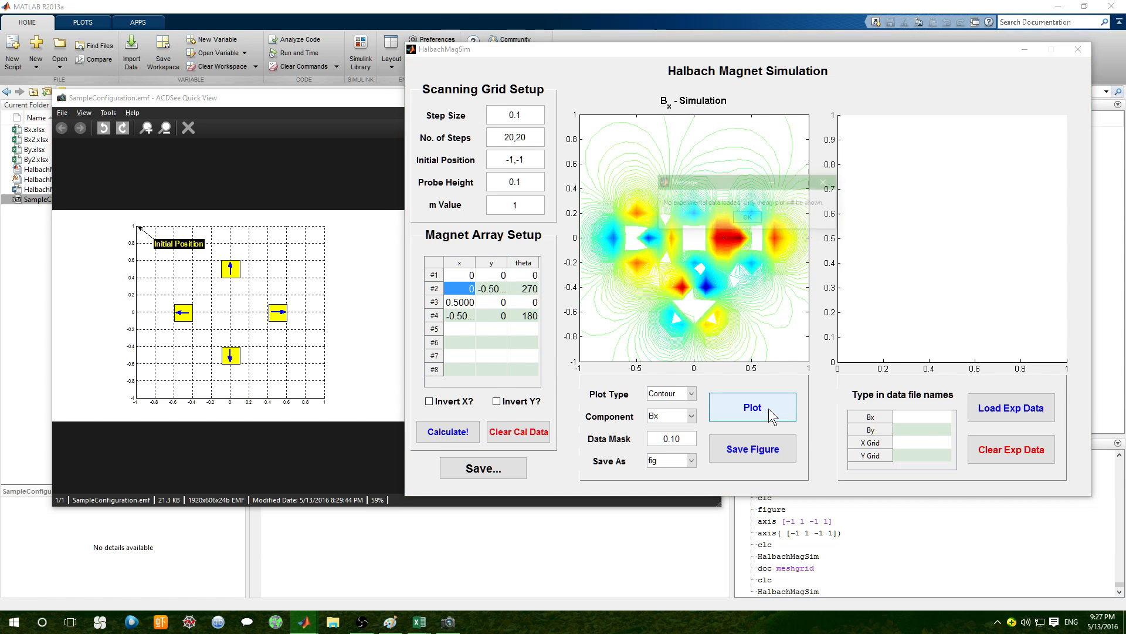
pyautogui.press('Return')
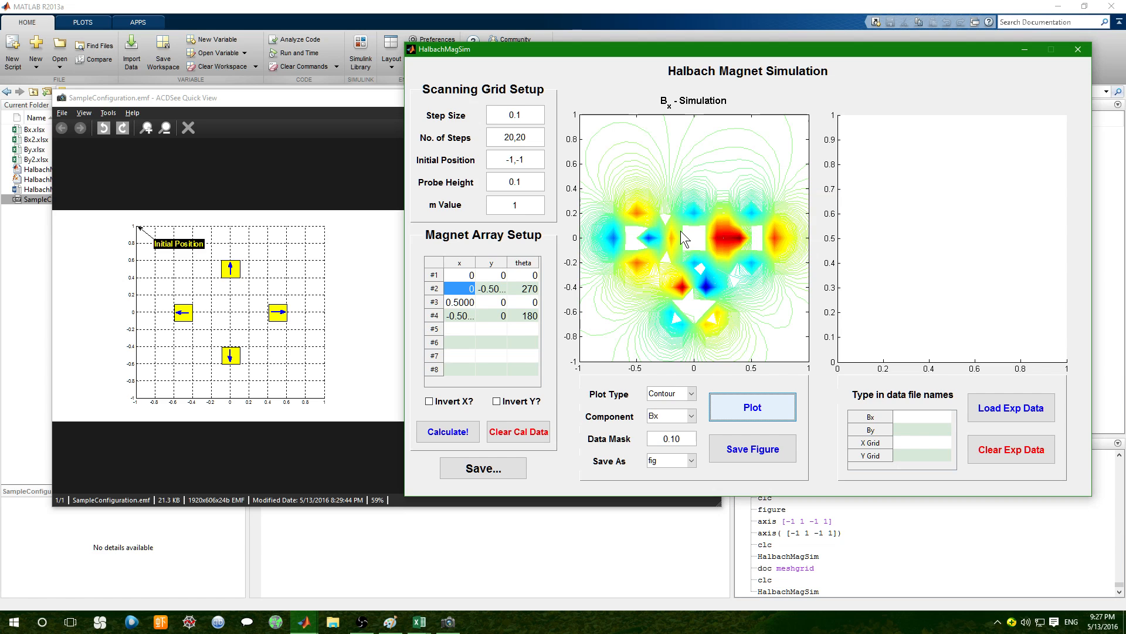
# Set magnet #1's y position to 0.5 and its theta to 90.
pyautogui.doubleClick(485, 271)
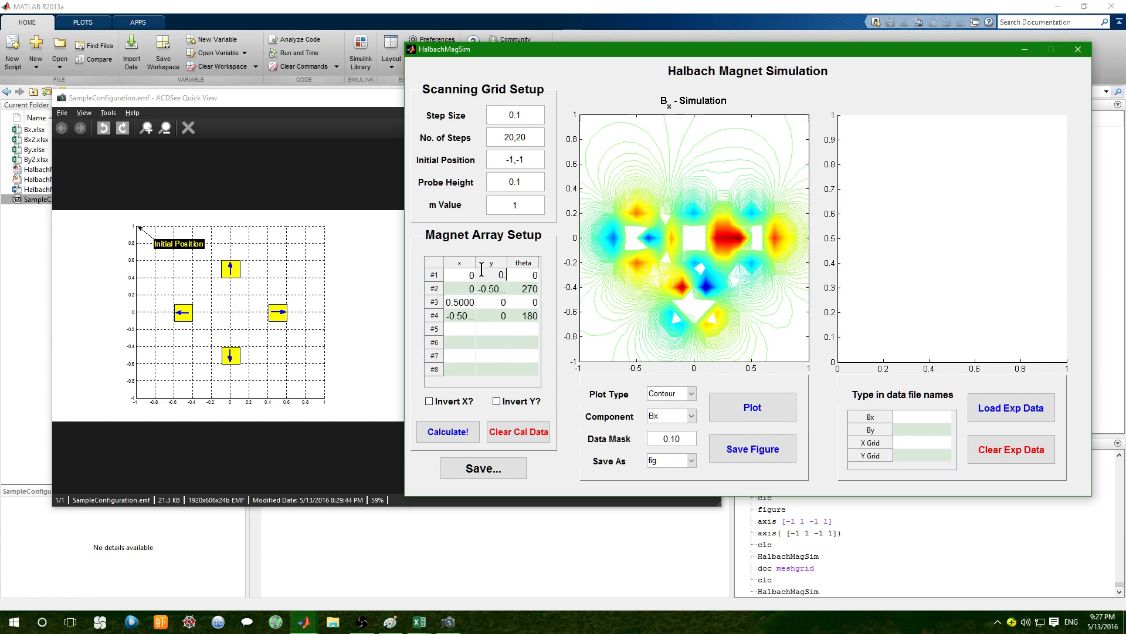
pyautogui.press('Tab')
pyautogui.write('90')
pyautogui.press('Tab')
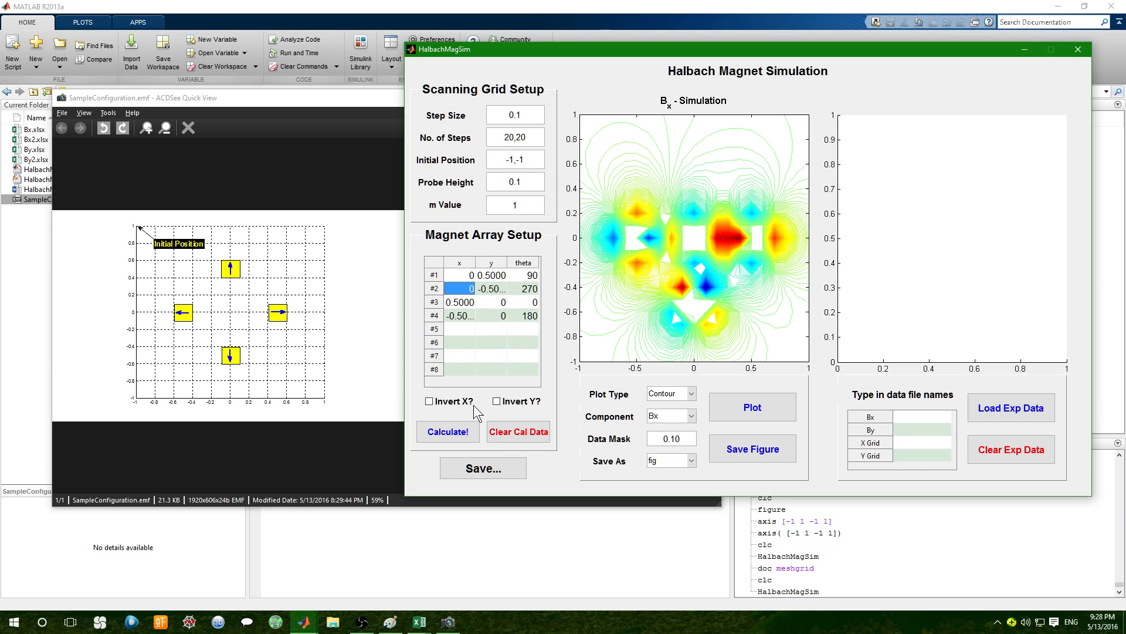
# Recalculate the field of the four-magnet array and replot the Bx contour.
pyautogui.click(457, 436)
pyautogui.click(747, 219)
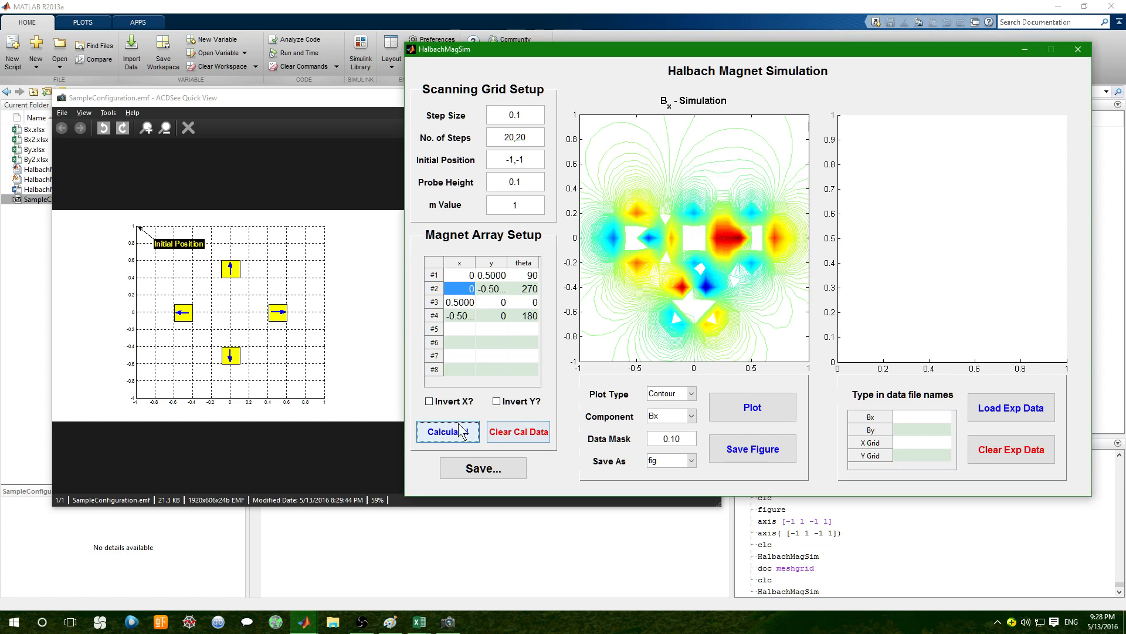
pyautogui.click(738, 417)
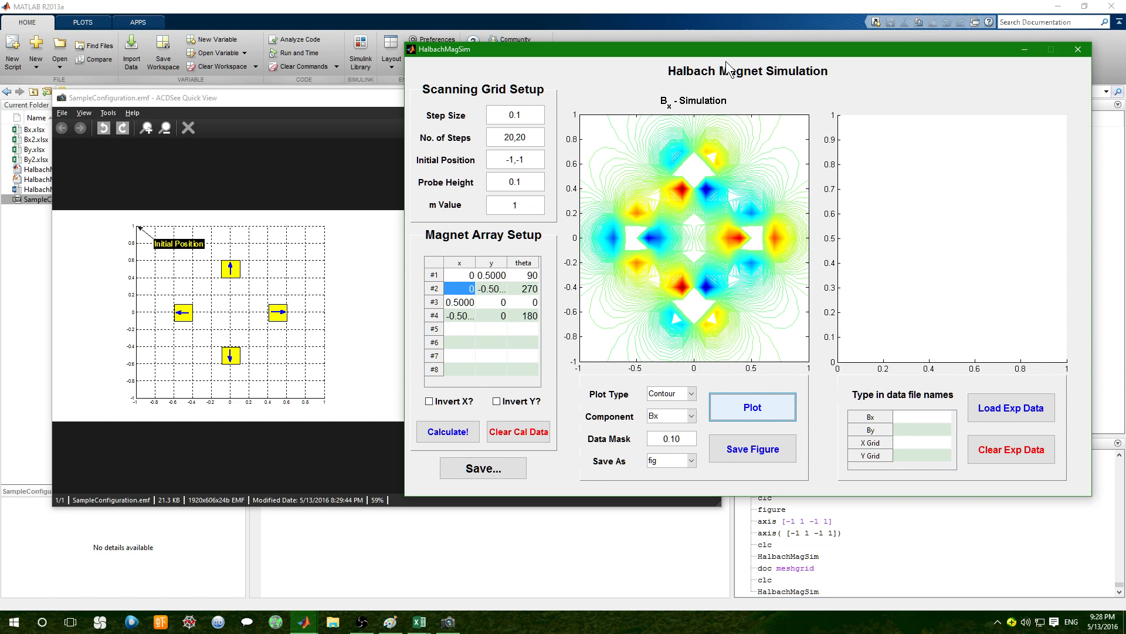
# Set the data mask to 0.2 and replot the Bx contour of the four-magnet array.
pyautogui.moveTo(738, 51); pyautogui.dragTo(687, 64)
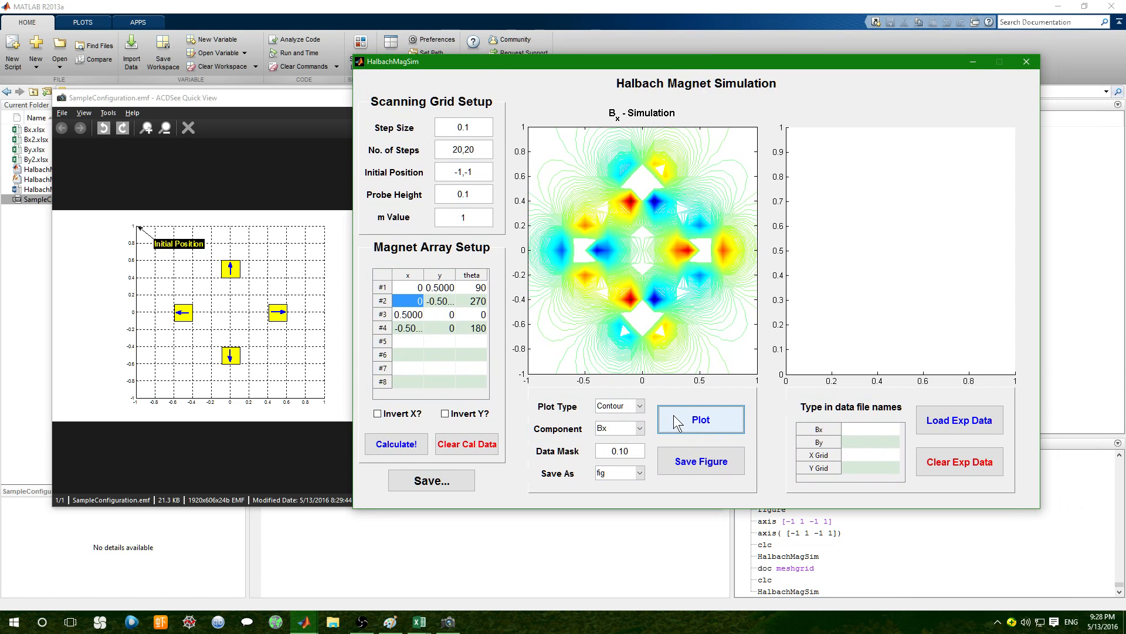
pyautogui.click(620, 429)
pyautogui.click(648, 400)
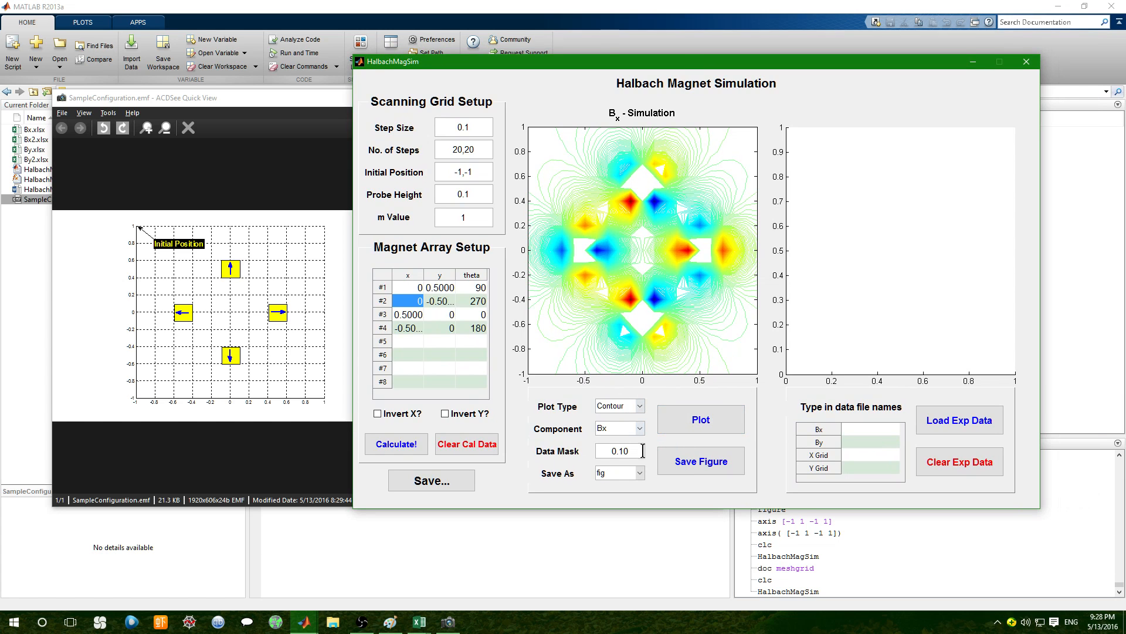
pyautogui.moveTo(637, 450); pyautogui.dragTo(608, 452)
pyautogui.click(630, 454)
pyautogui.press('Return')
pyautogui.click(696, 230)
pyautogui.write('0.')
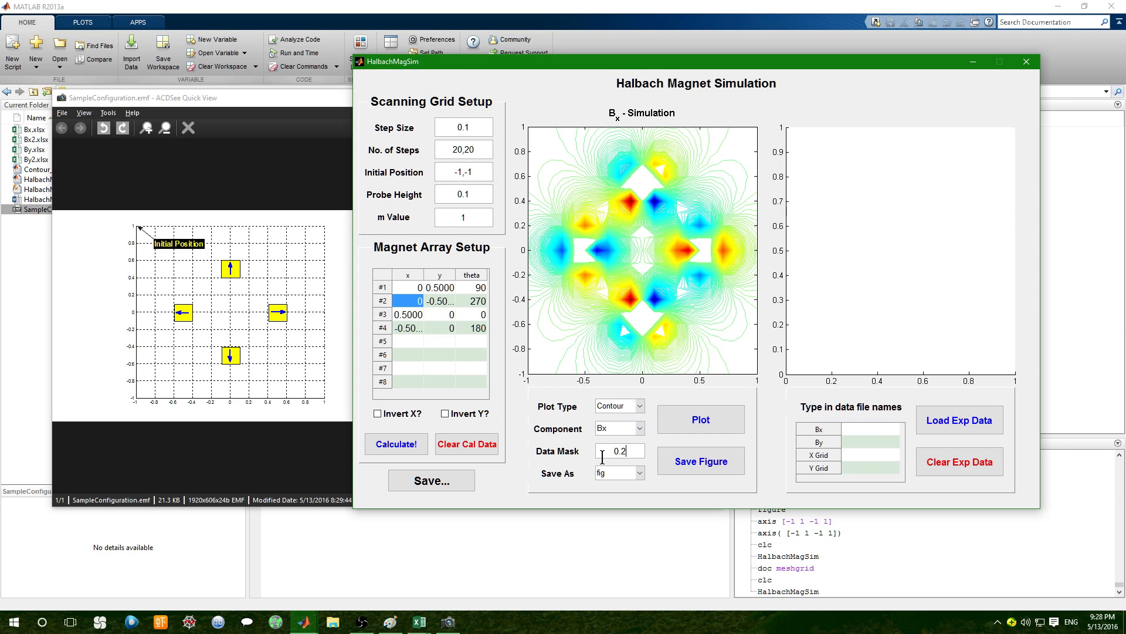
pyautogui.click(707, 420)
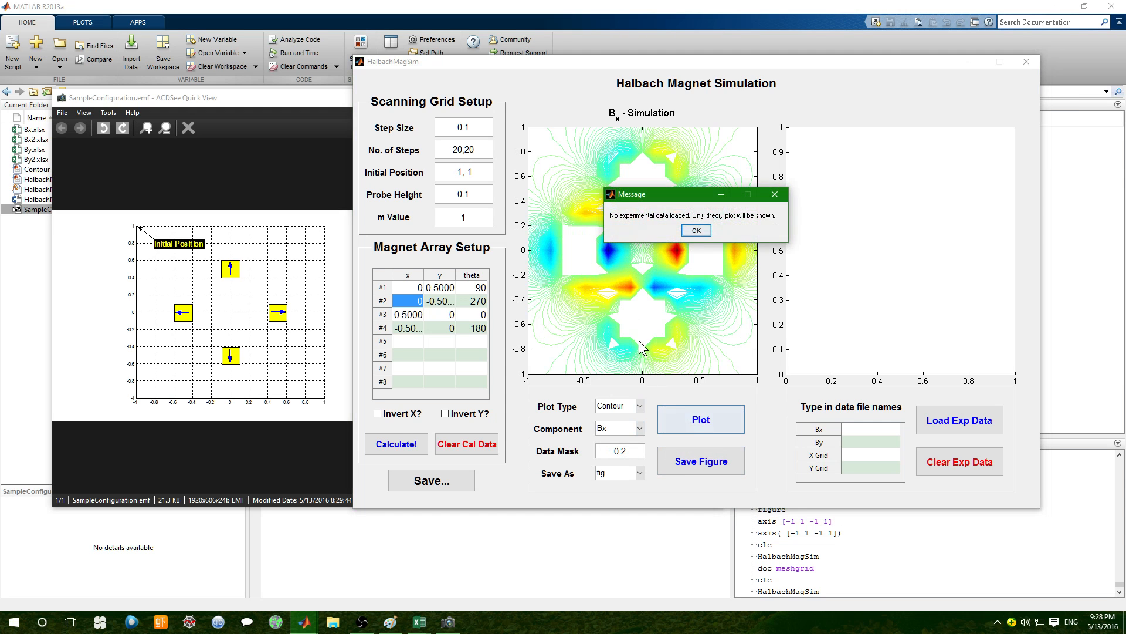
pyautogui.press('Return')
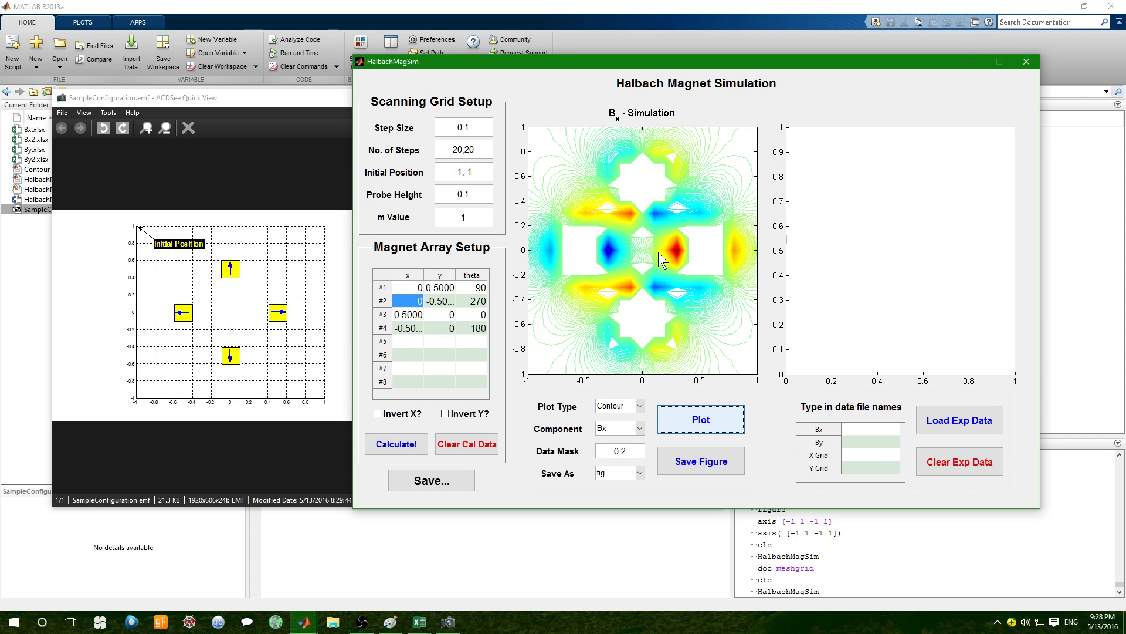
# Set the data mask to 0.3 and replot the Bx contour.
pyautogui.doubleClick(636, 449)
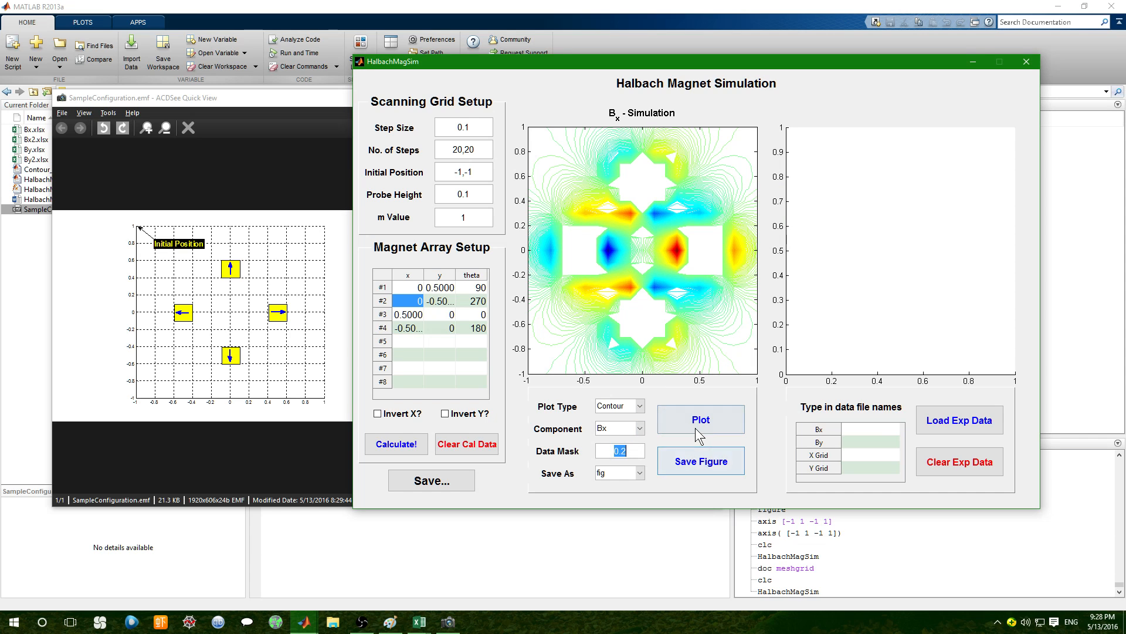
pyautogui.write('0.3')
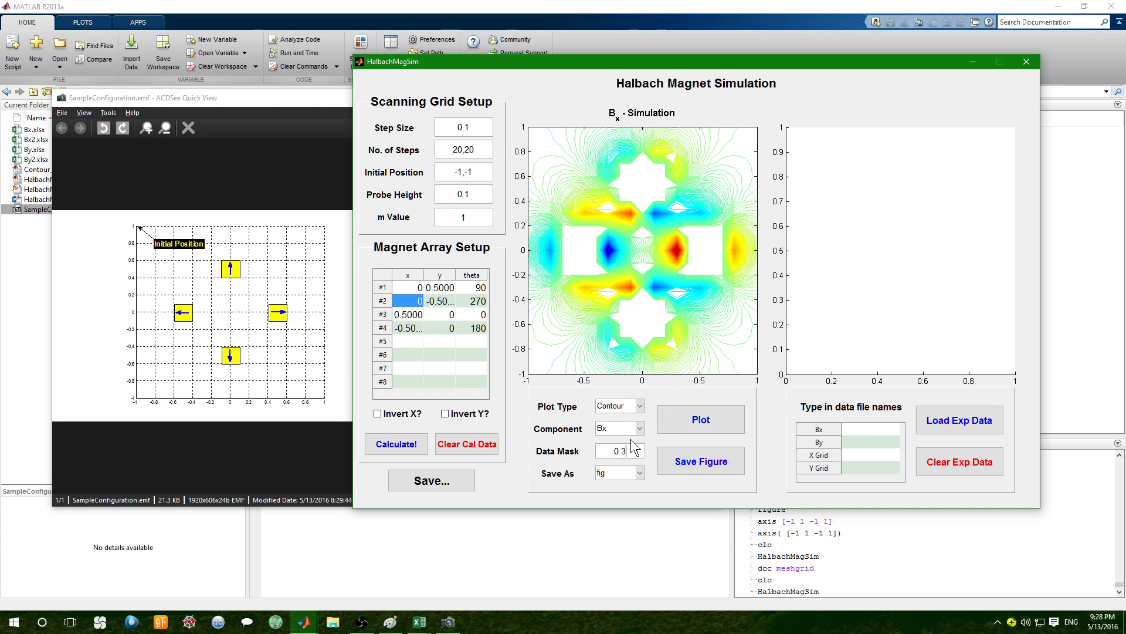
pyautogui.click(699, 425)
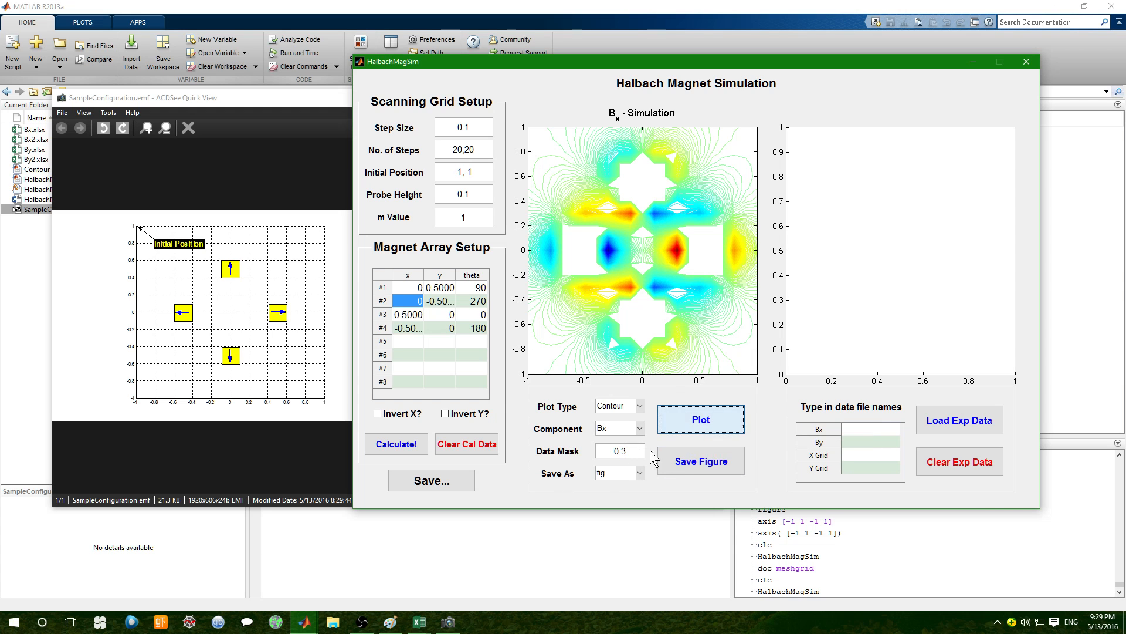
pyautogui.press('Return')
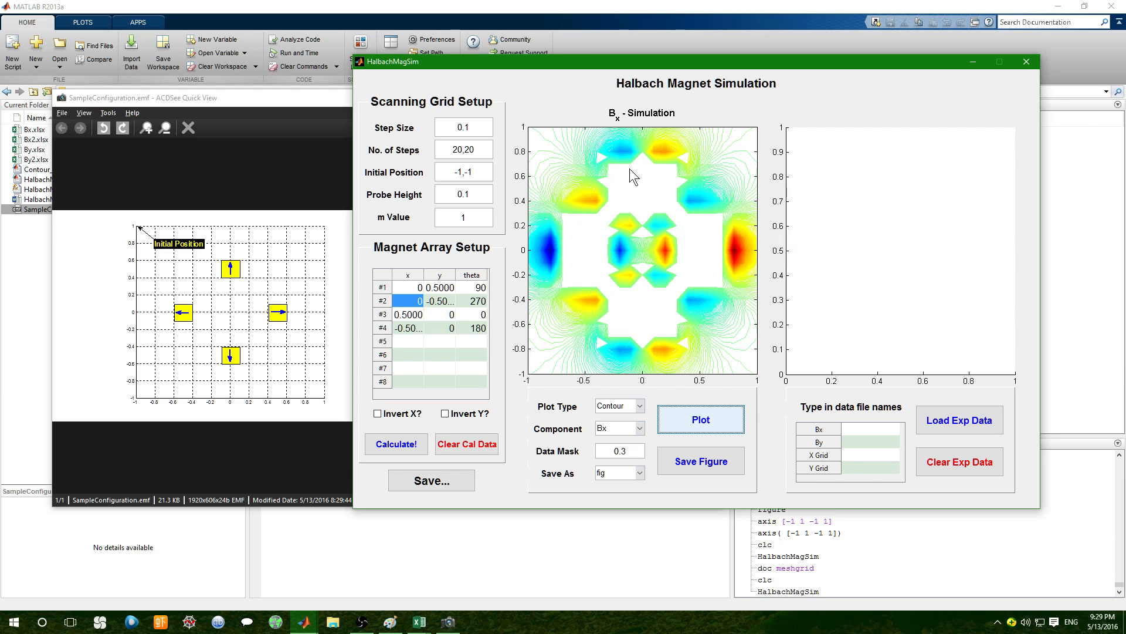
# Set the data mask to 0.05 and replot the Bx contour.
pyautogui.click(634, 454)
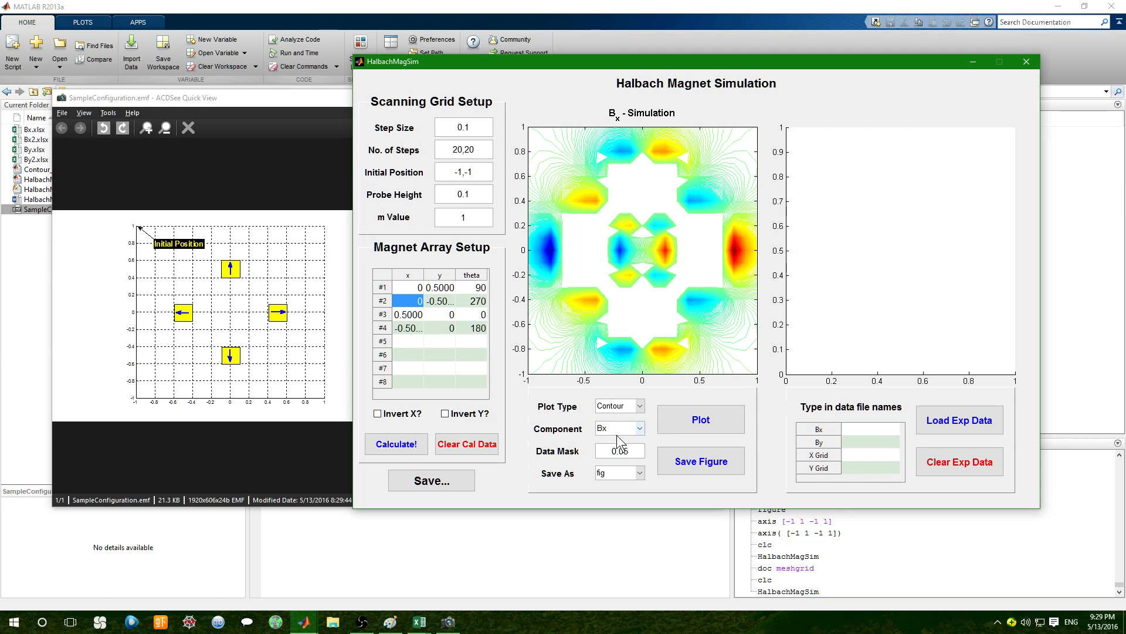
pyautogui.click(707, 431)
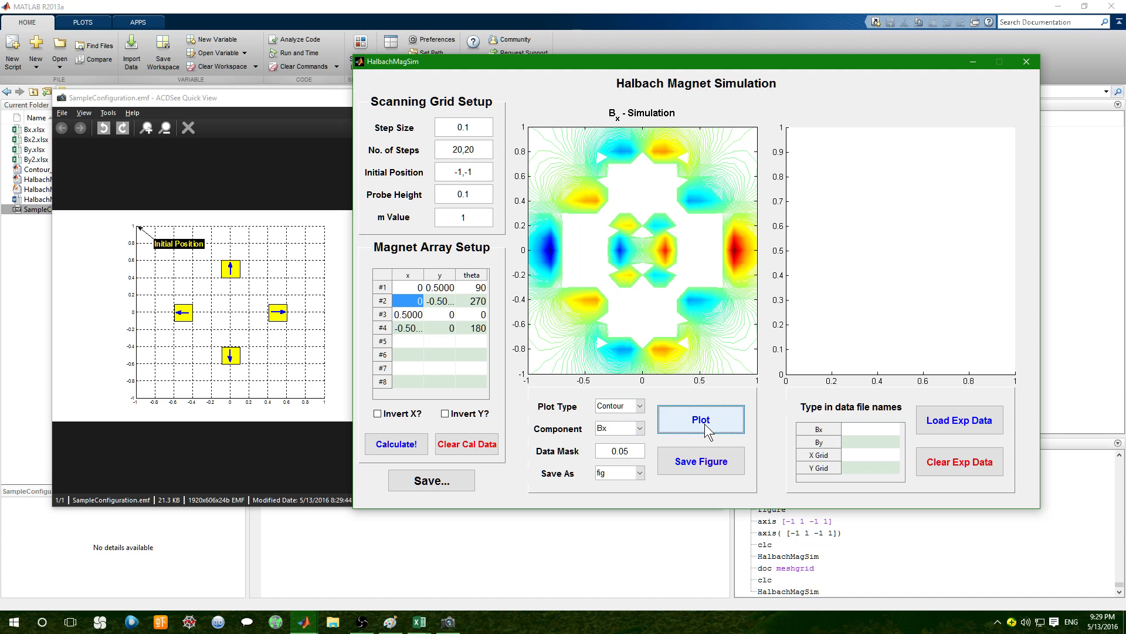
pyautogui.press('Return')
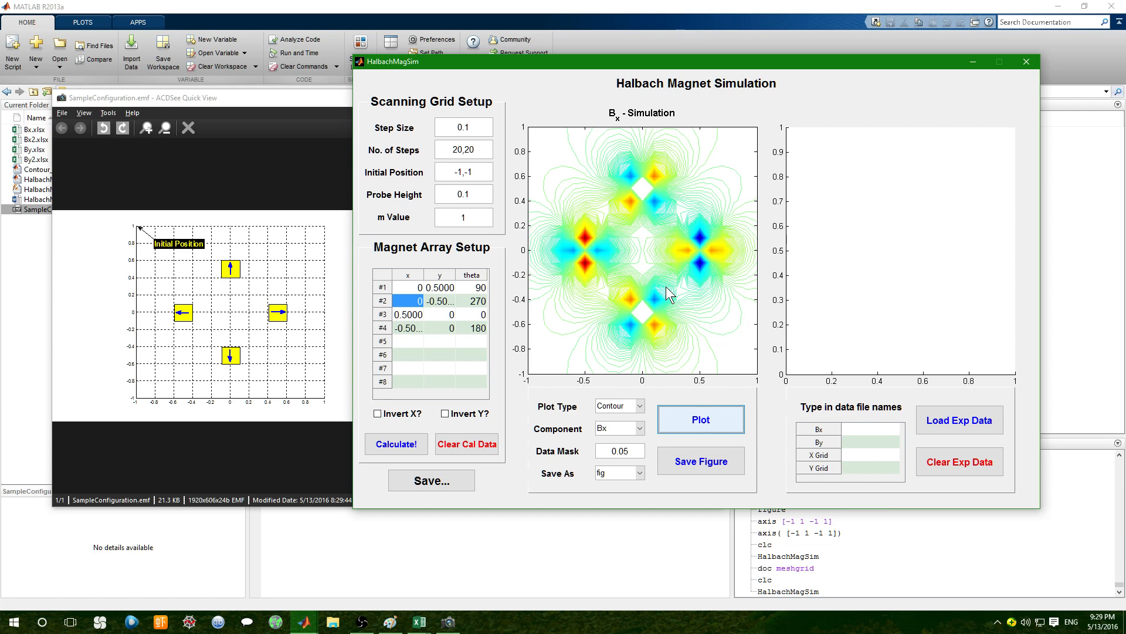
# Change the plot type to 3D contour and plot the Bx component of the simulated field.
pyautogui.click(630, 433)
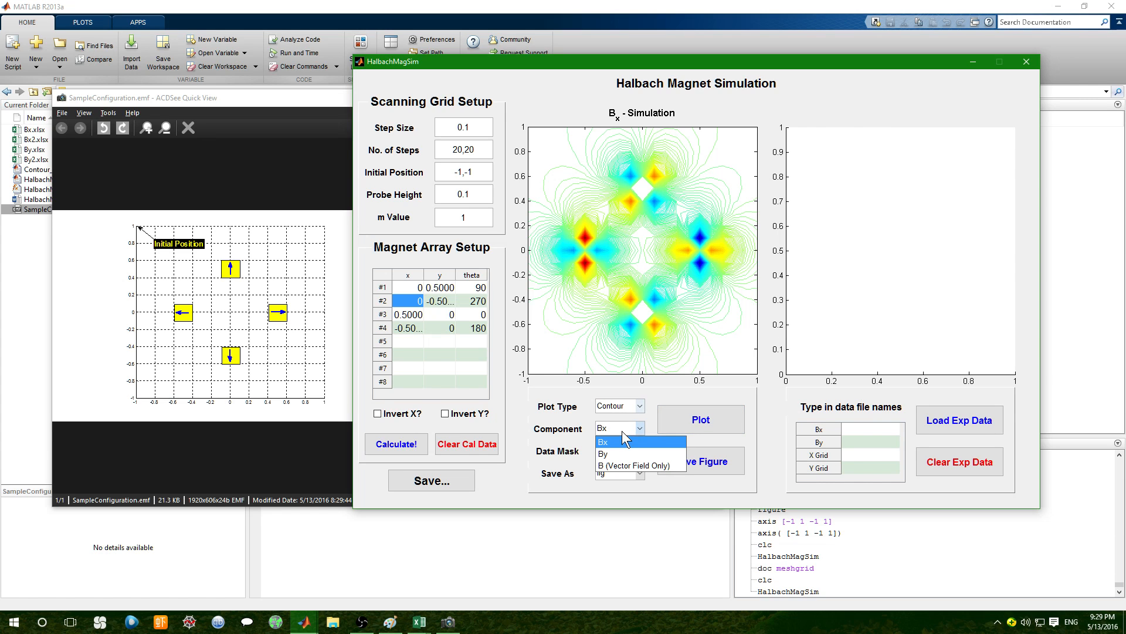
pyautogui.click(622, 432)
pyautogui.click(619, 406)
pyautogui.click(637, 430)
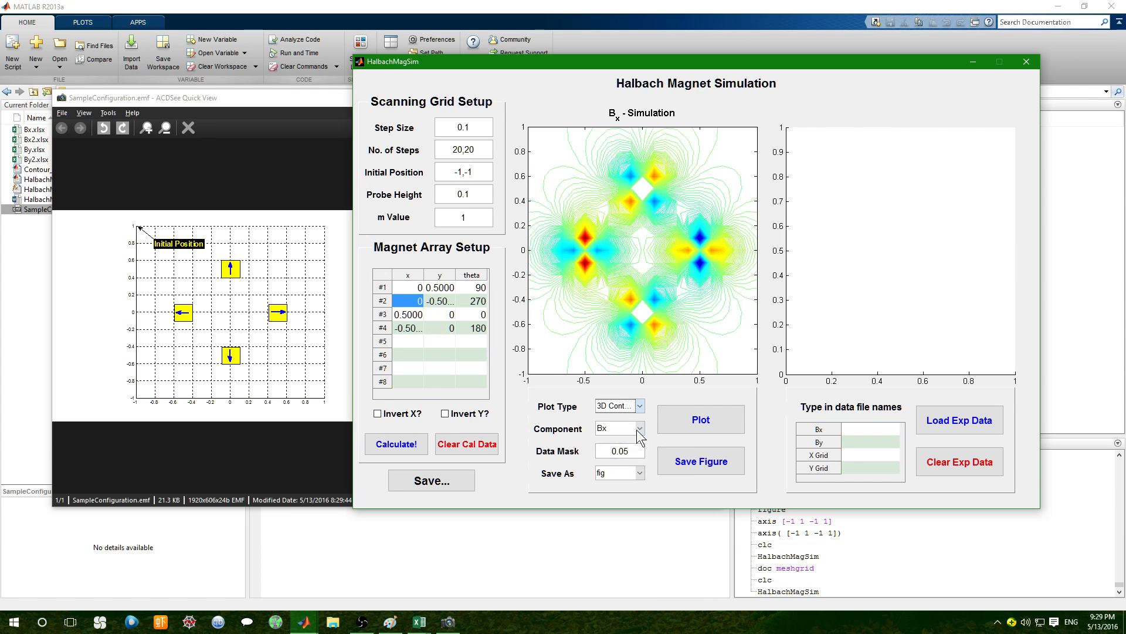
pyautogui.click(684, 417)
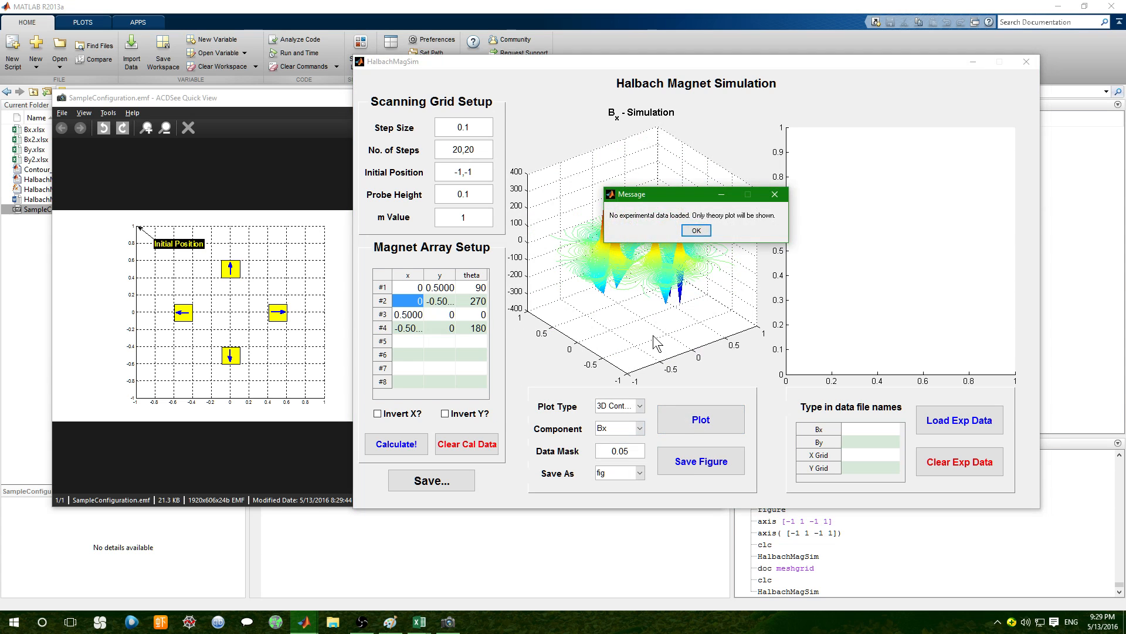
pyautogui.press('Return')
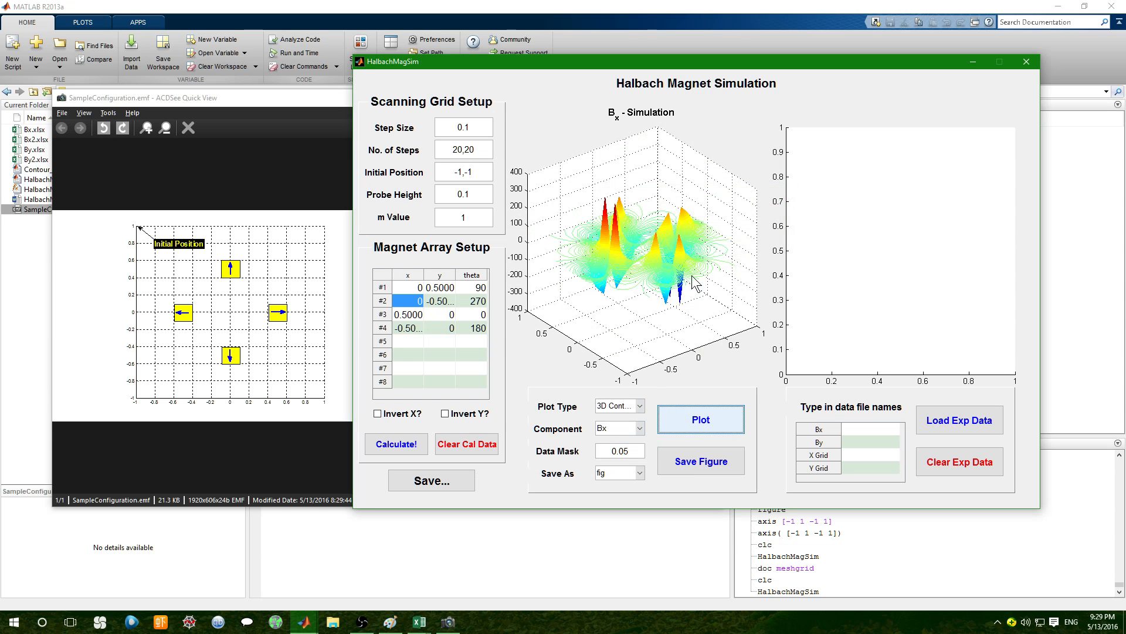
# Set the data mask to 0.1 and replot Bx as a 3D contour.
pyautogui.moveTo(638, 455); pyautogui.dragTo(576, 451)
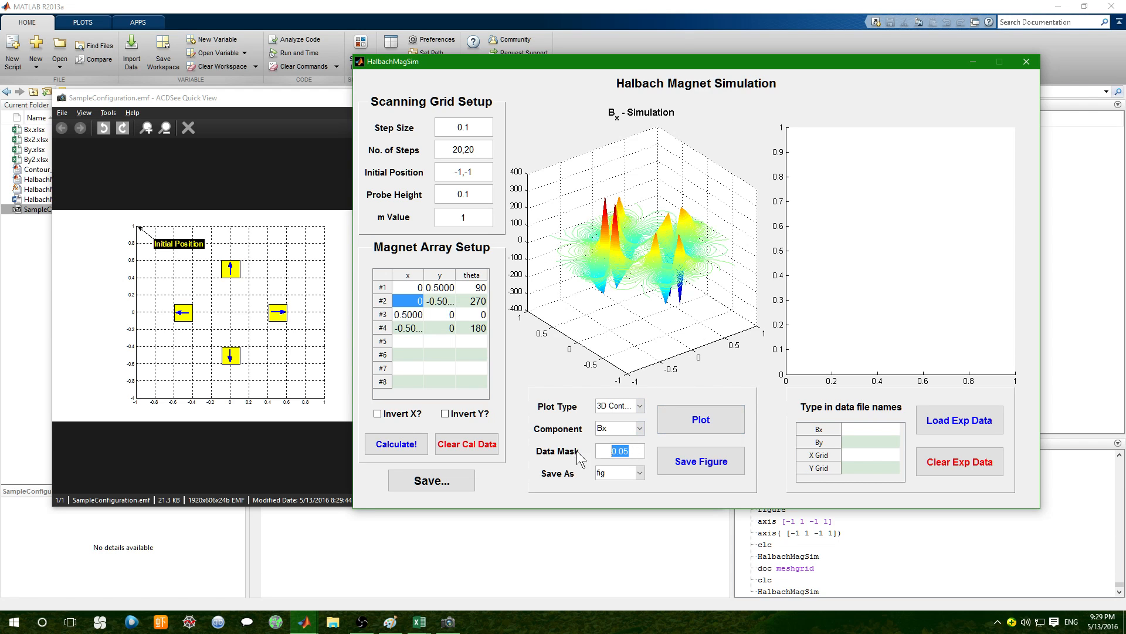
pyautogui.write('0.1')
pyautogui.click(677, 414)
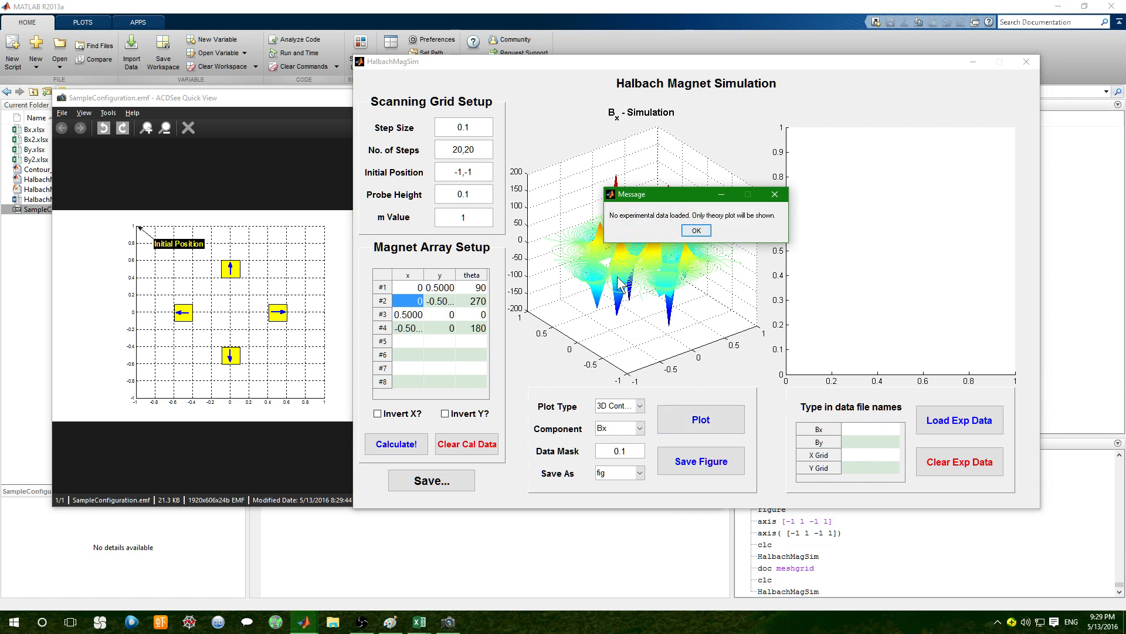
pyautogui.press('Return')
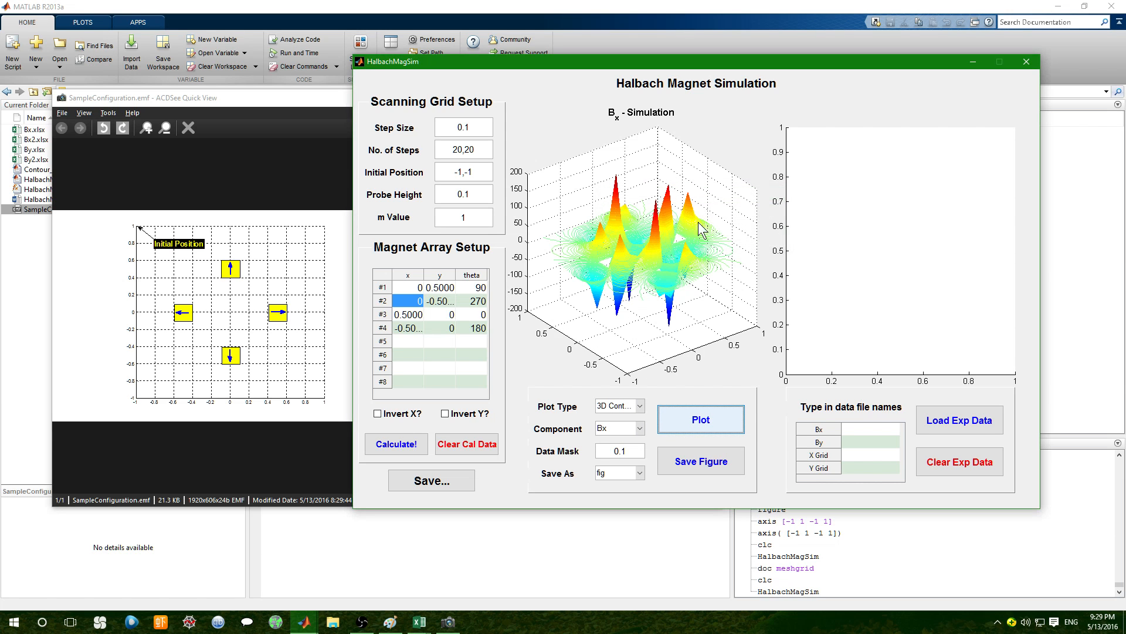
# Set the data mask to 0.05 and replot the Bx 3D contour.
pyautogui.click(637, 451)
pyautogui.press('BackSpace')
pyautogui.write('0')
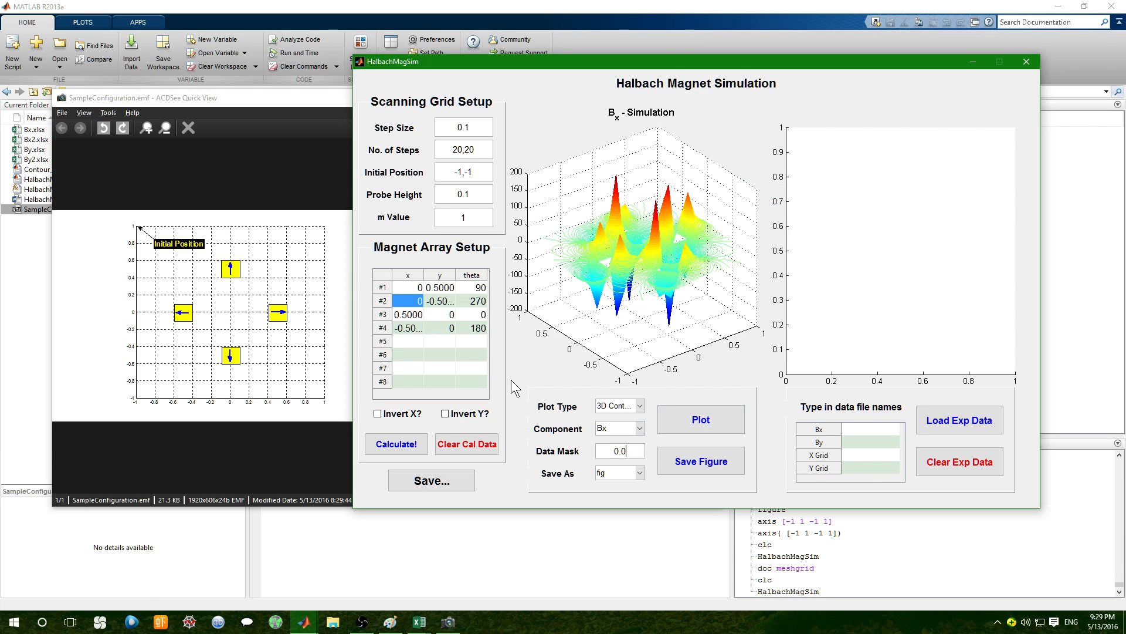
pyautogui.write('5')
pyautogui.click(689, 425)
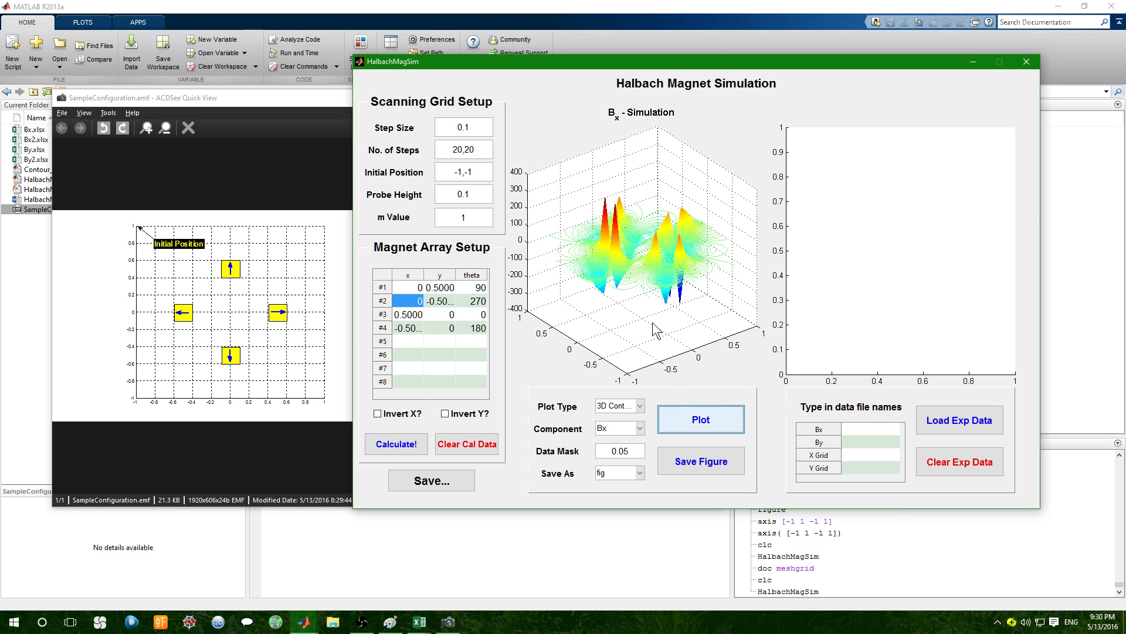
# Set the data mask back to 0.1 and replot the Bx 3D contour.
pyautogui.doubleClick(630, 453)
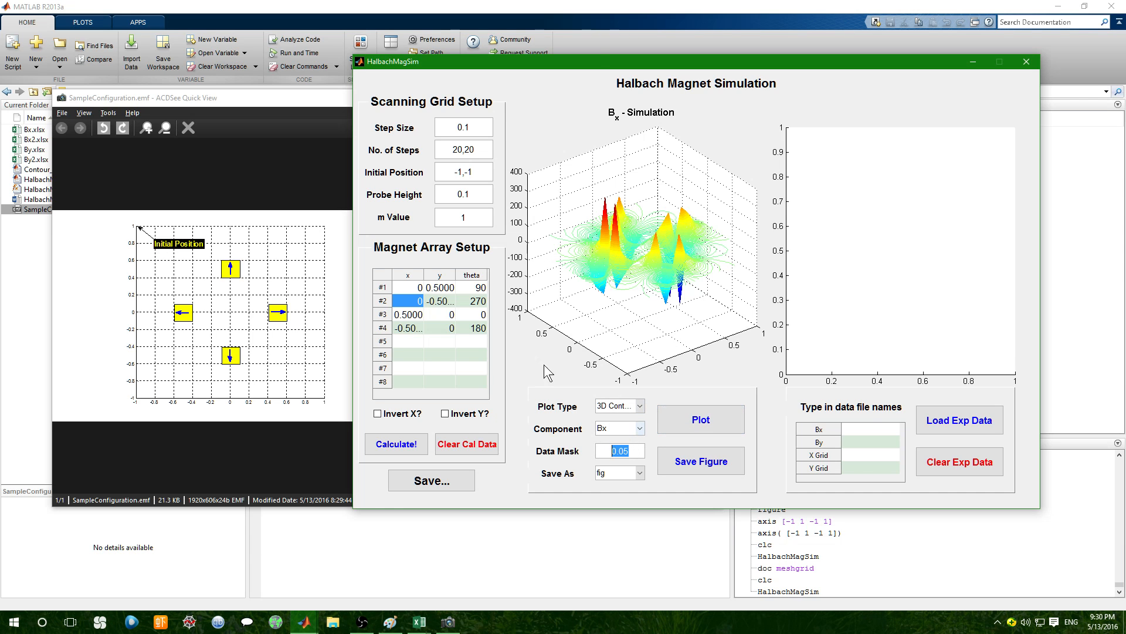
pyautogui.write('0.1')
pyautogui.click(704, 421)
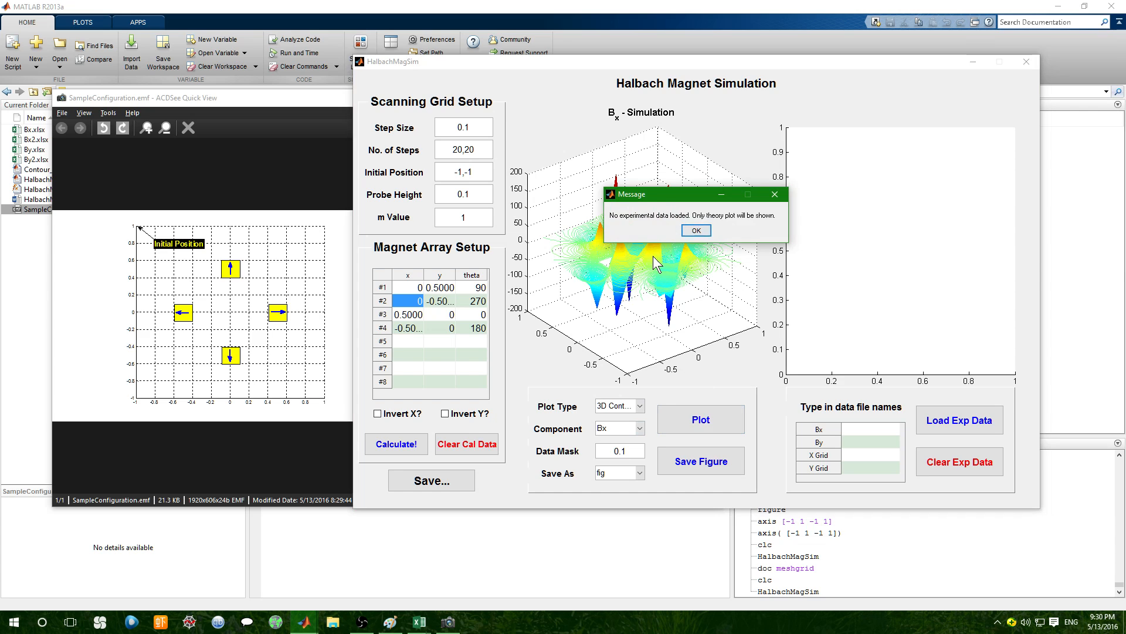
pyautogui.press('Return')
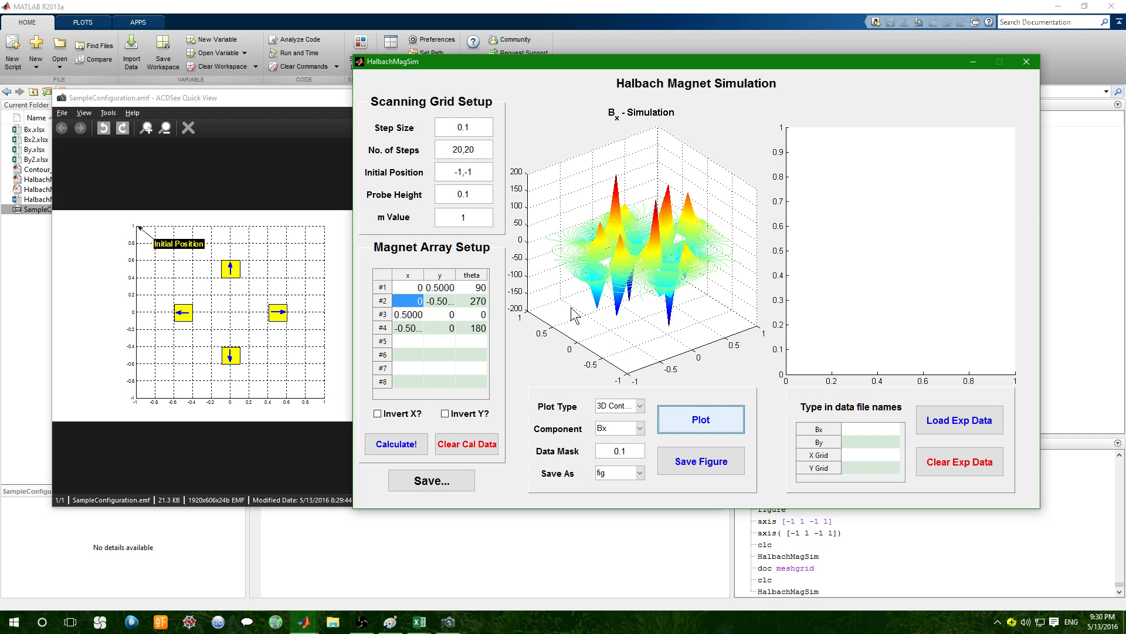
# Set the probe height to 0, recalculate the field and replot the Bx 3D contour.
pyautogui.click(485, 192)
pyautogui.doubleClick(484, 194)
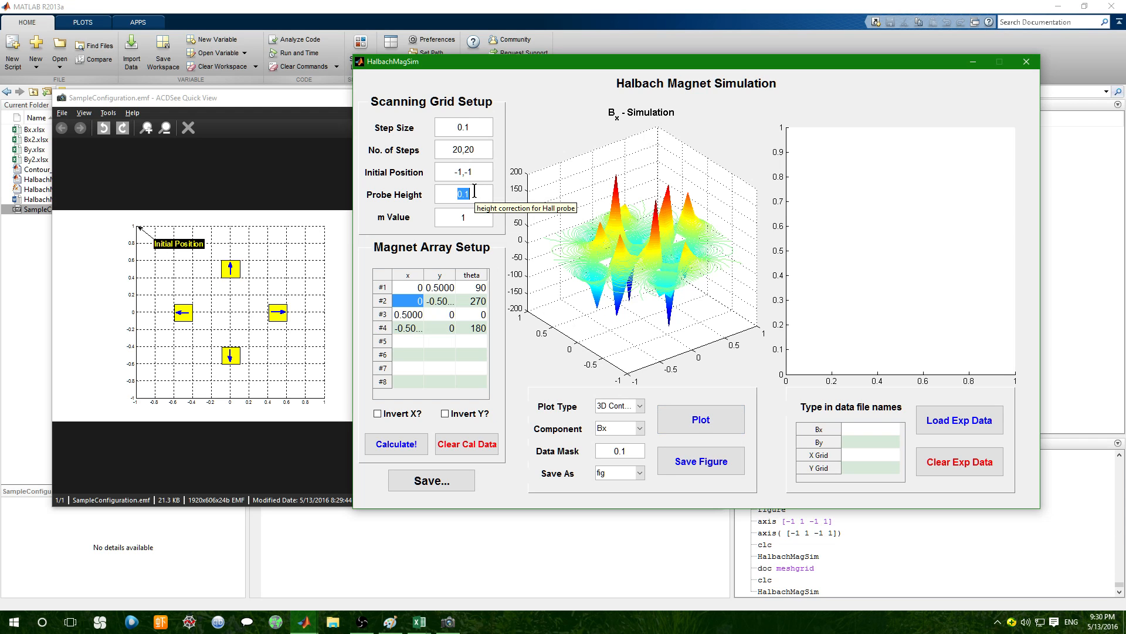
pyautogui.write('0')
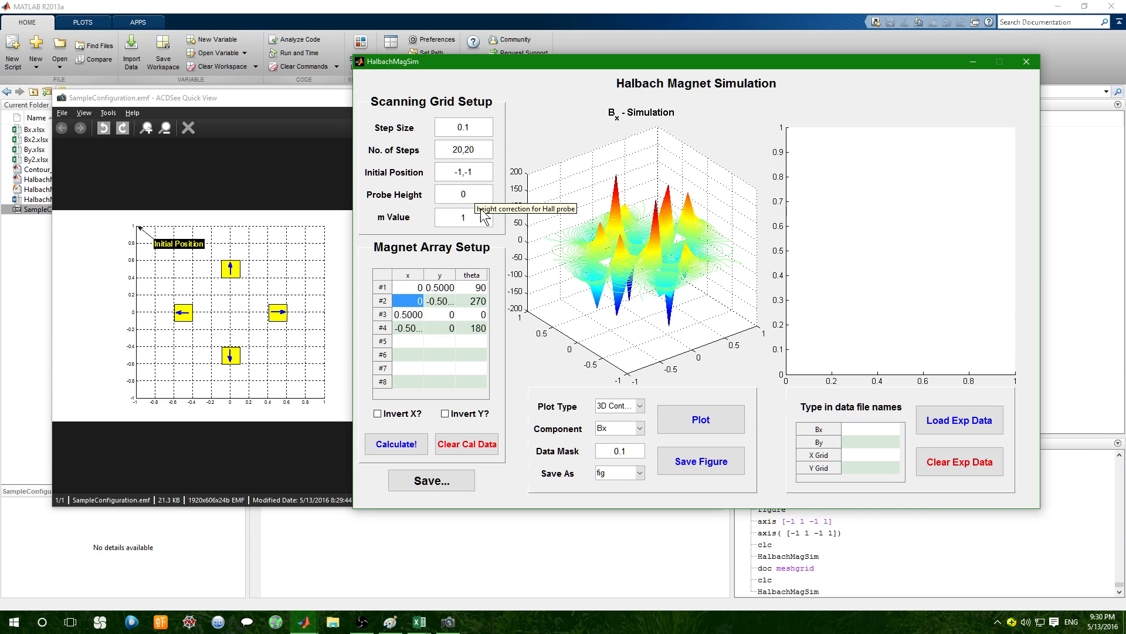
pyautogui.click(484, 218)
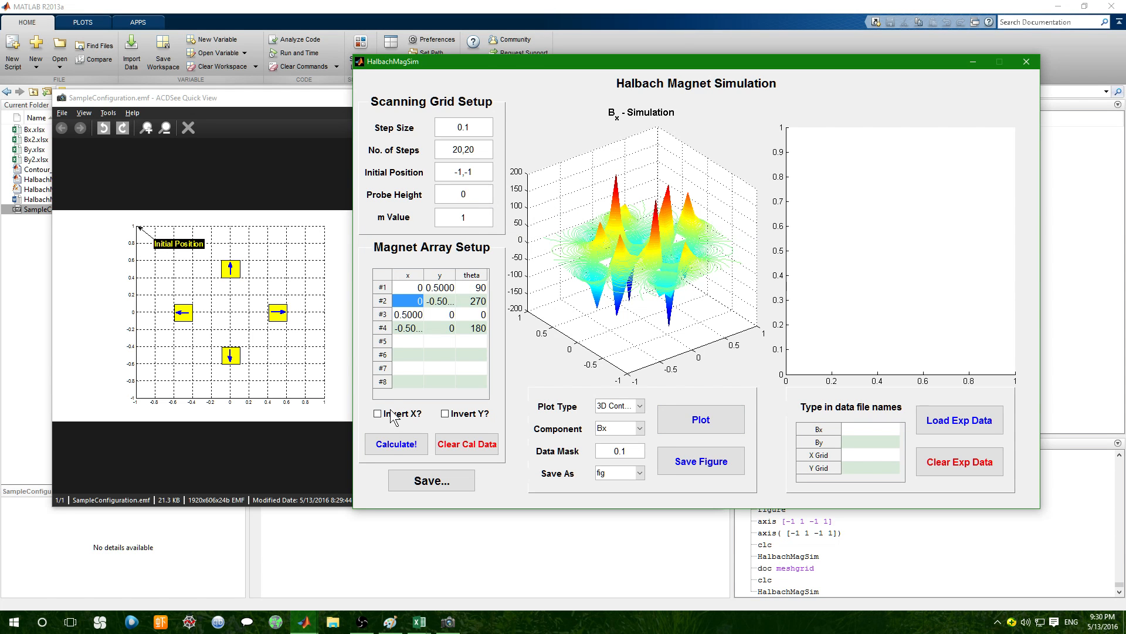
pyautogui.click(389, 446)
pyautogui.click(704, 418)
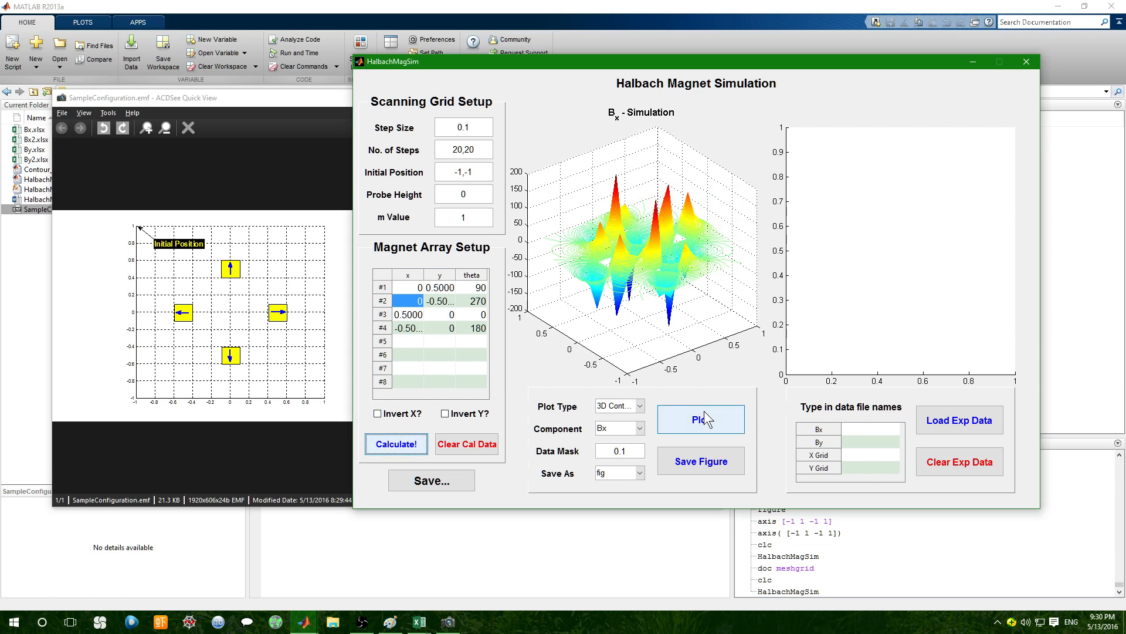
pyautogui.click(697, 230)
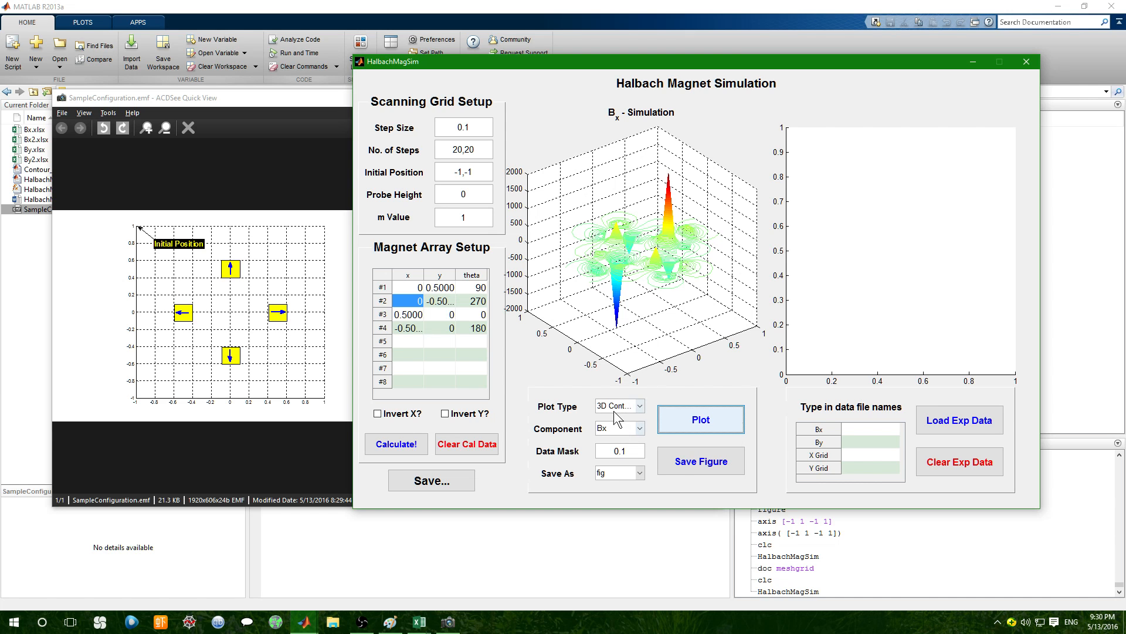
# Switch the plotted component to By and plot its 3D contour.
pyautogui.click(622, 454)
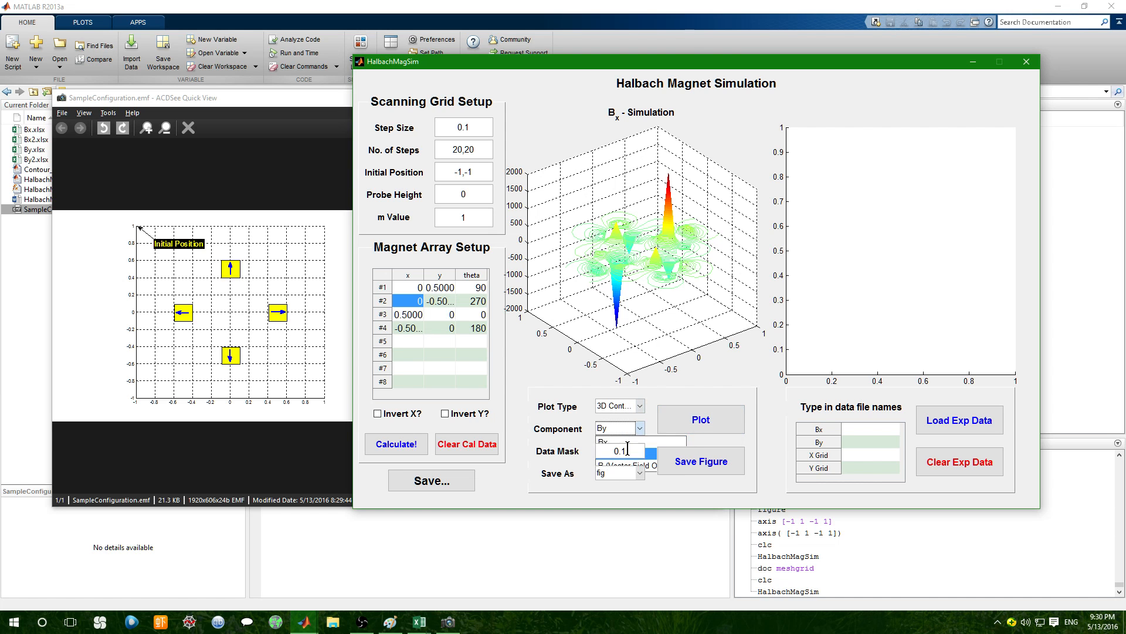
pyautogui.click(700, 420)
pyautogui.click(687, 232)
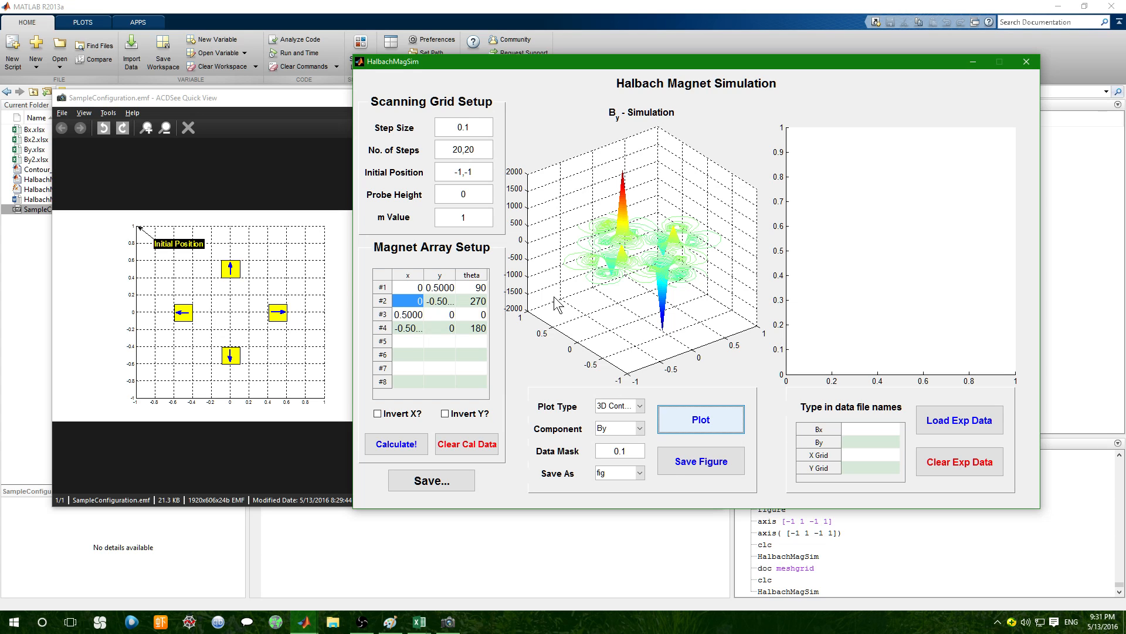
# Set the probe height to 0.2, recalculate the field and replot the By 3D contour.
pyautogui.doubleClick(480, 195)
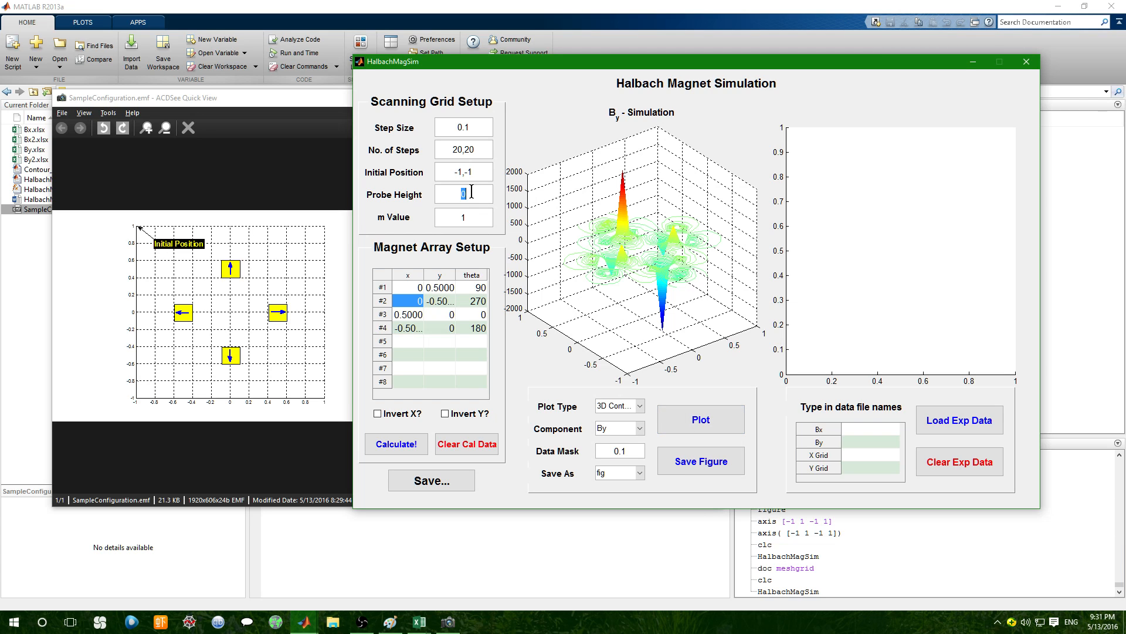
pyautogui.write('0.2')
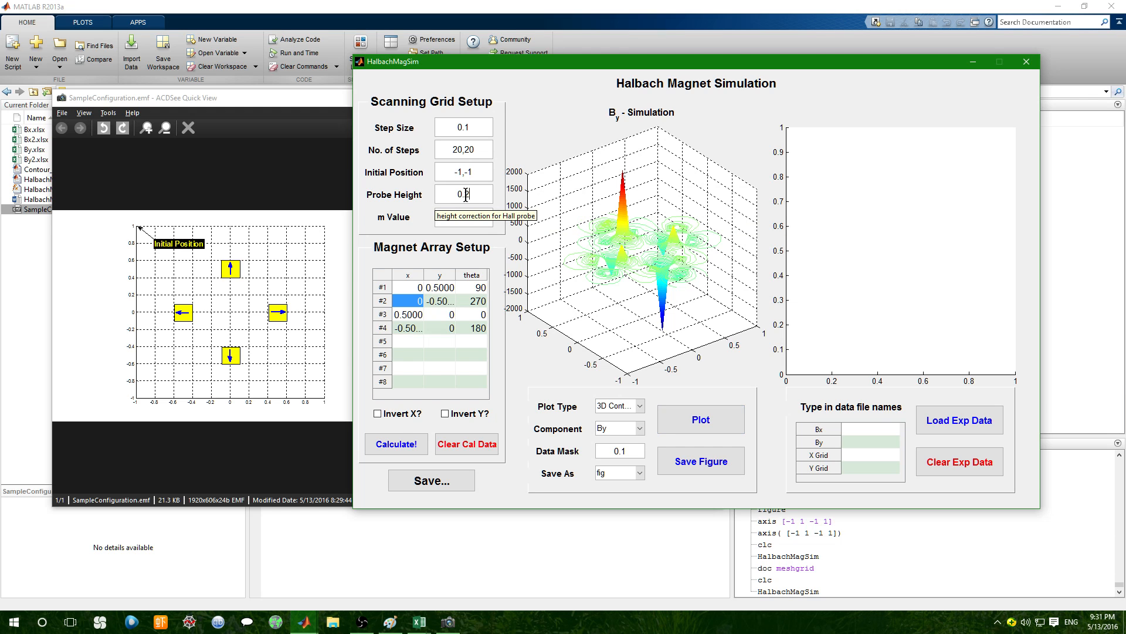
pyautogui.click(412, 441)
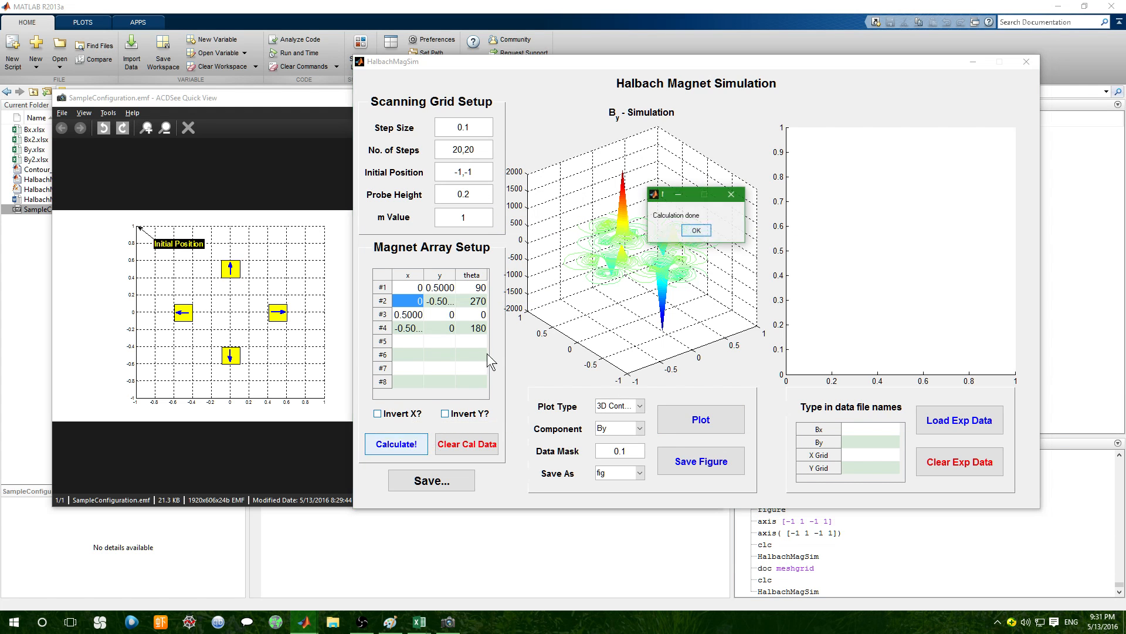
pyautogui.press('Return')
pyautogui.click(674, 420)
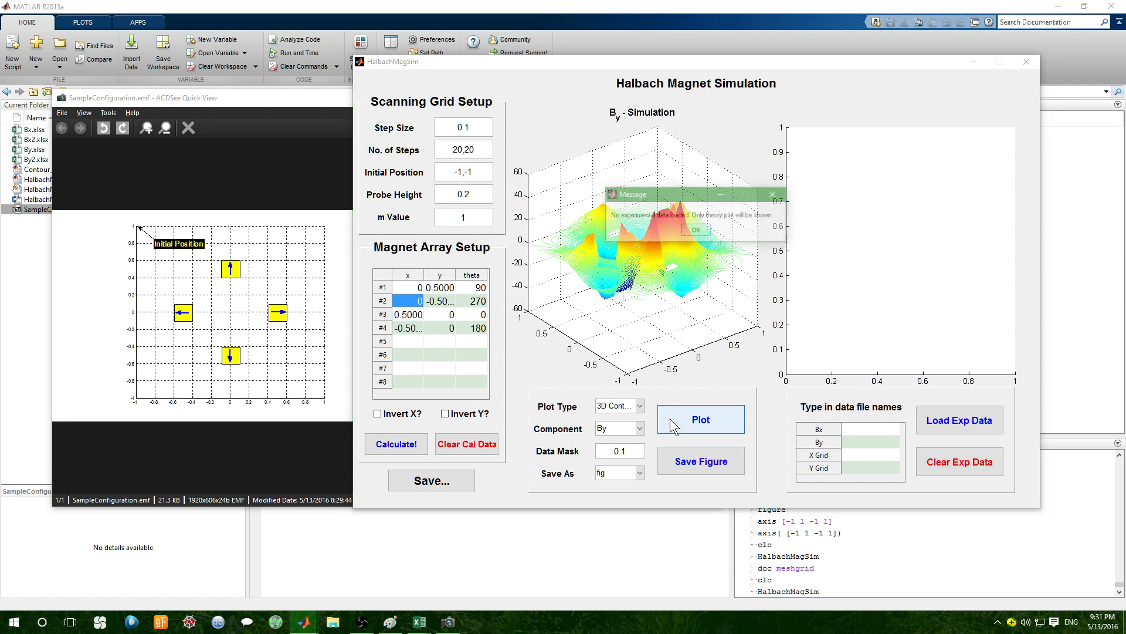
# Set the data mask to 0.02 and replot the By 3D contour.
pyautogui.press('Return')
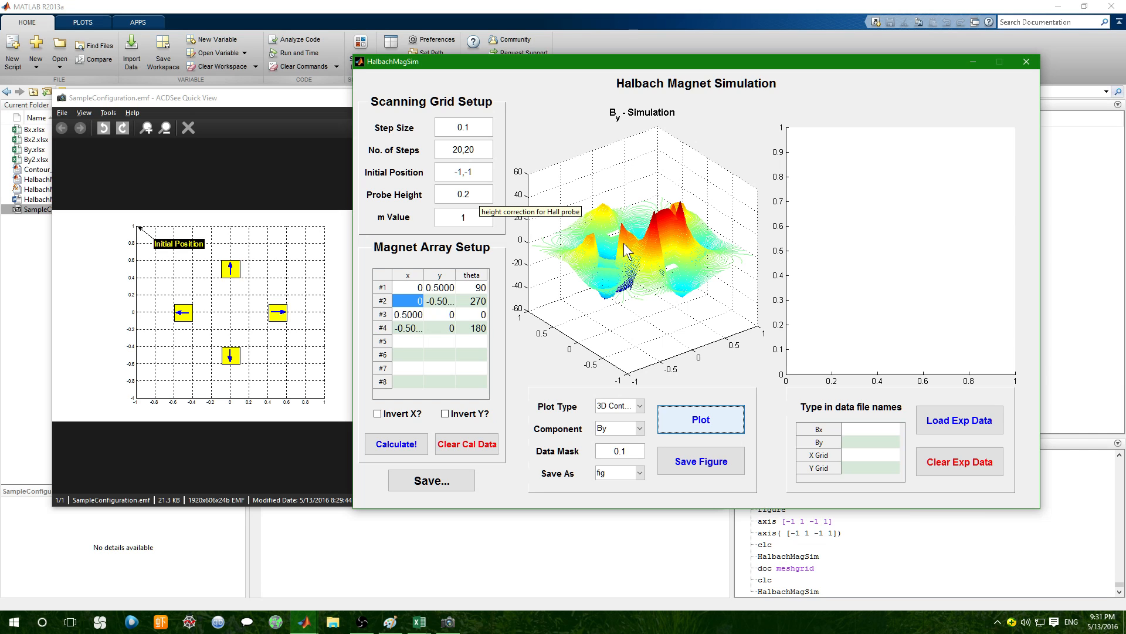
pyautogui.click(621, 450)
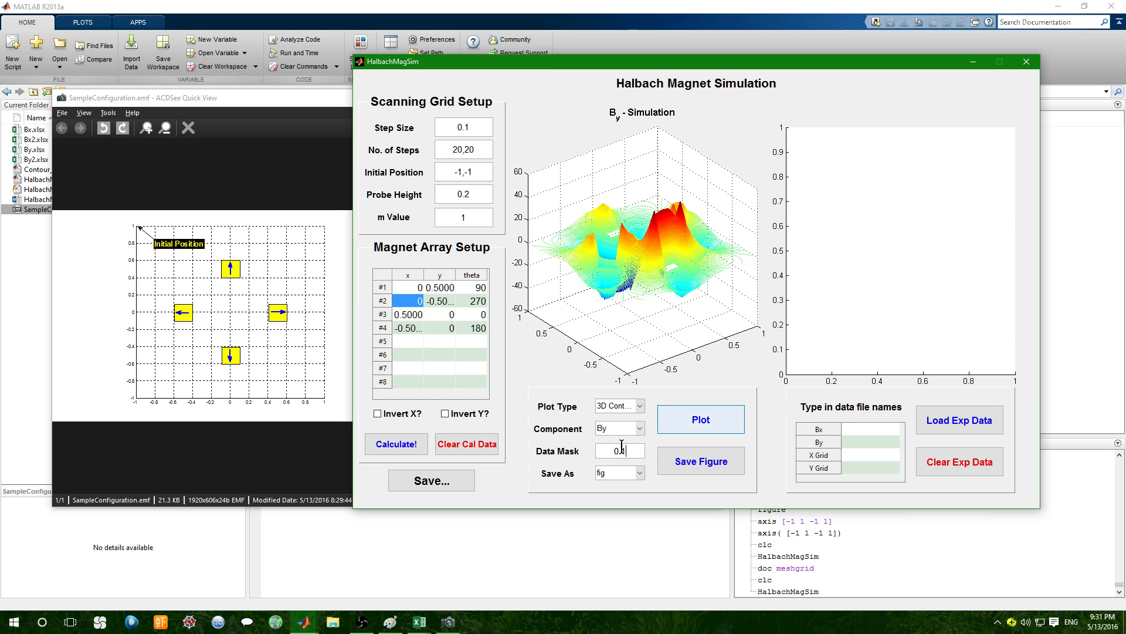
pyautogui.press('BackSpace')
pyautogui.write('02')
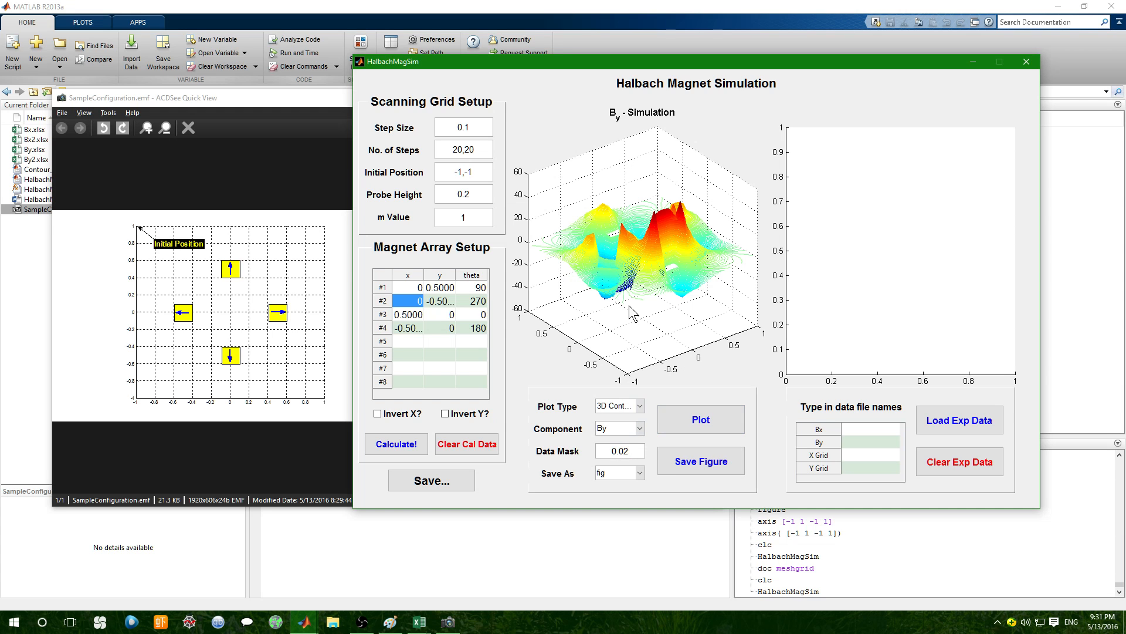
pyautogui.click(708, 411)
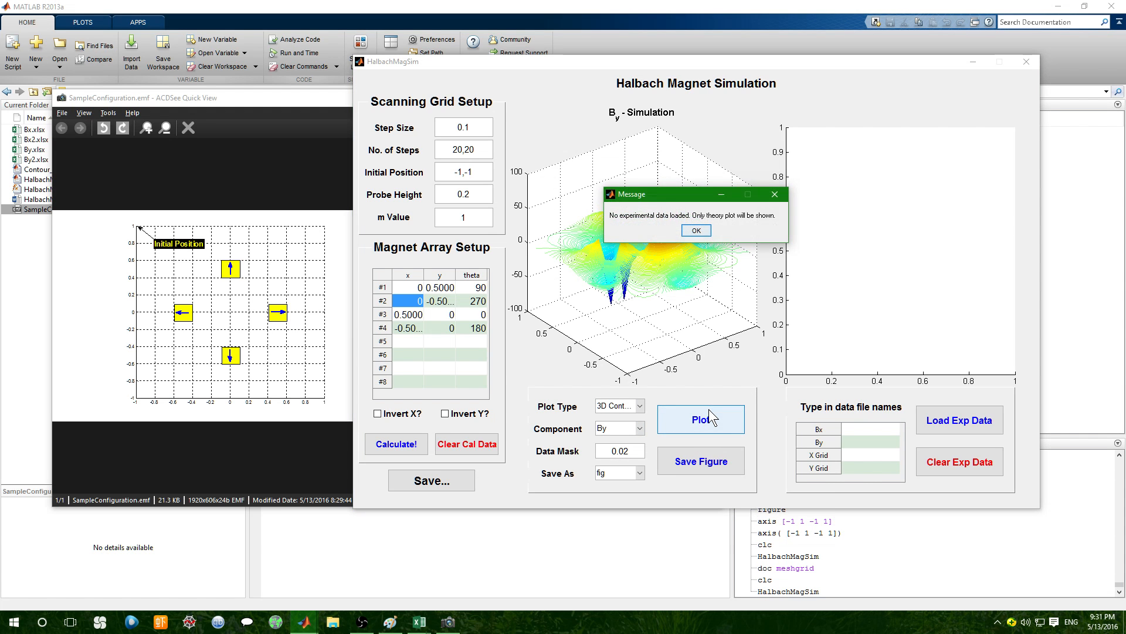
pyautogui.press('Return')
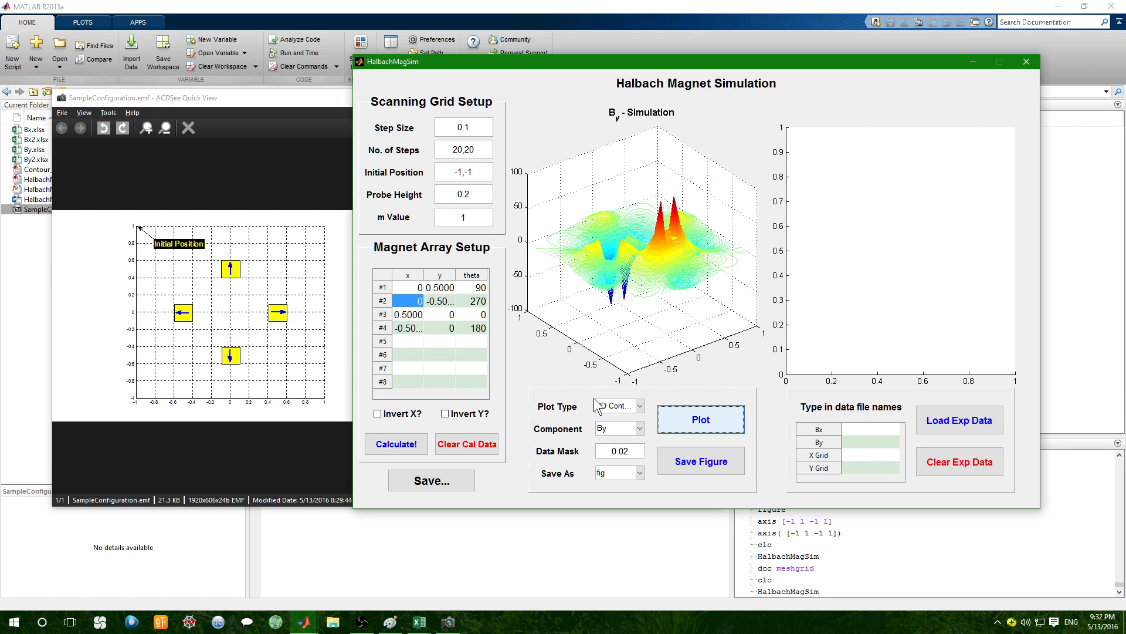
# Switch the plotted component to Bx and plot its 3D contour with the 0.02 data mask.
pyautogui.click(629, 434)
pyautogui.click(629, 440)
pyautogui.click(704, 420)
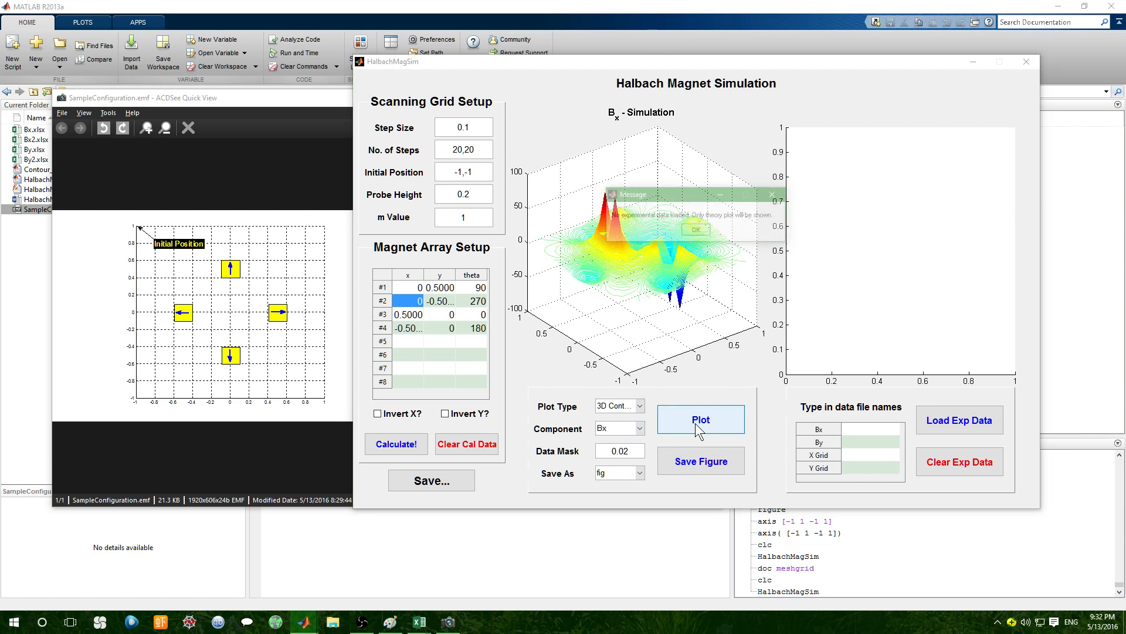
pyautogui.press('Return')
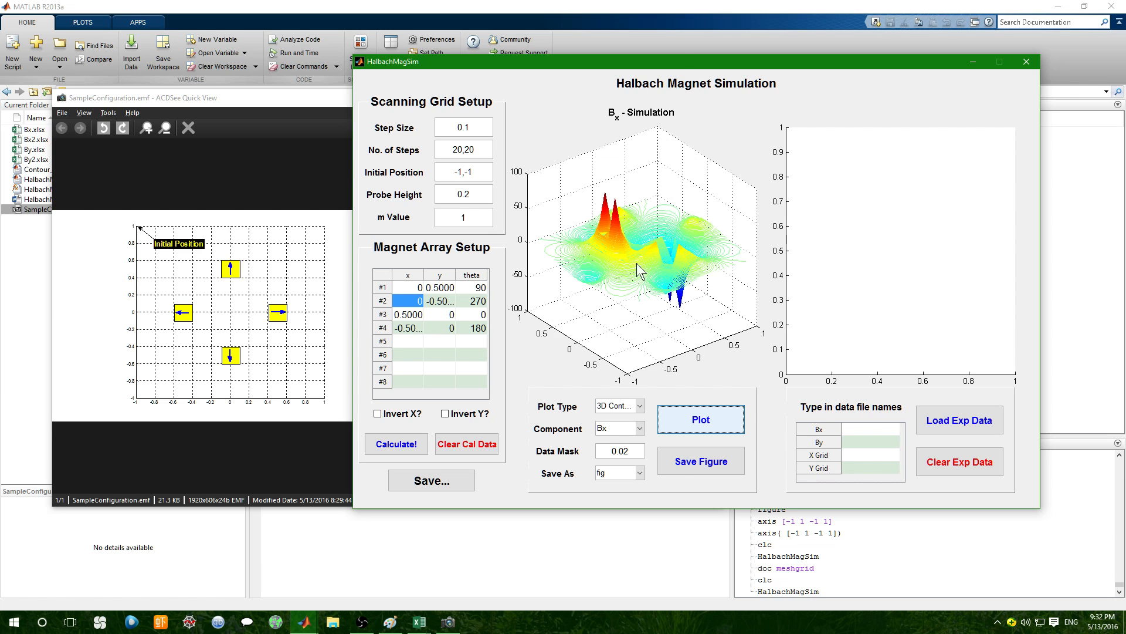
# Switch the plotted component back to By and replot its 3D contour.
pyautogui.click(628, 433)
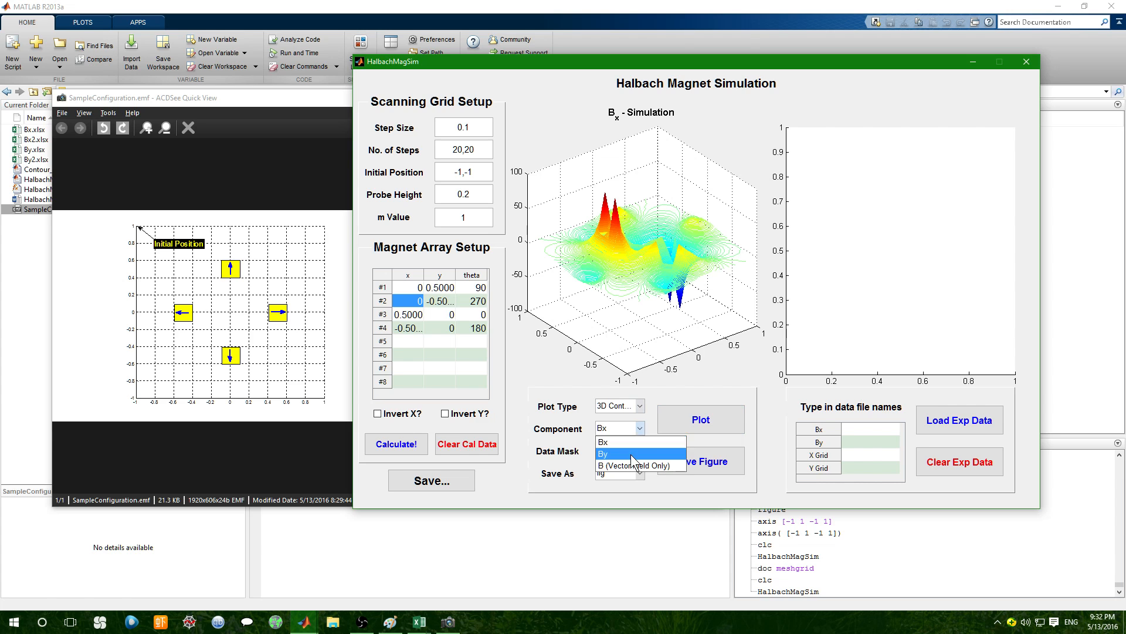
pyautogui.click(631, 450)
pyautogui.click(677, 420)
pyautogui.click(696, 229)
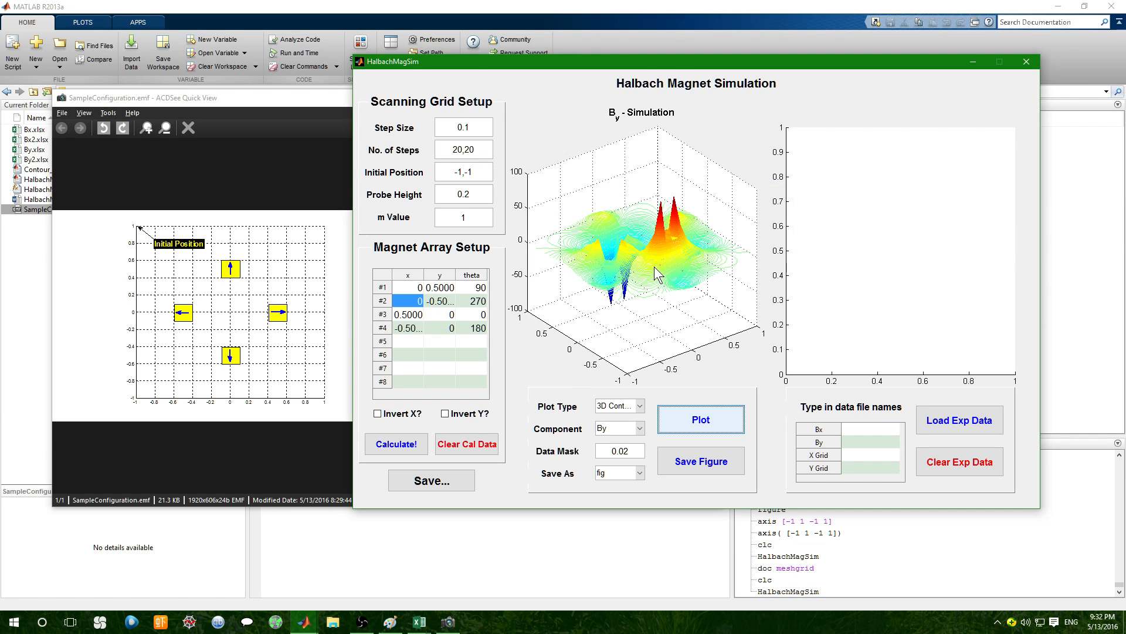
# Review the scanning grid's step size, number of steps, initial position and probe height.
pyautogui.click(482, 122)
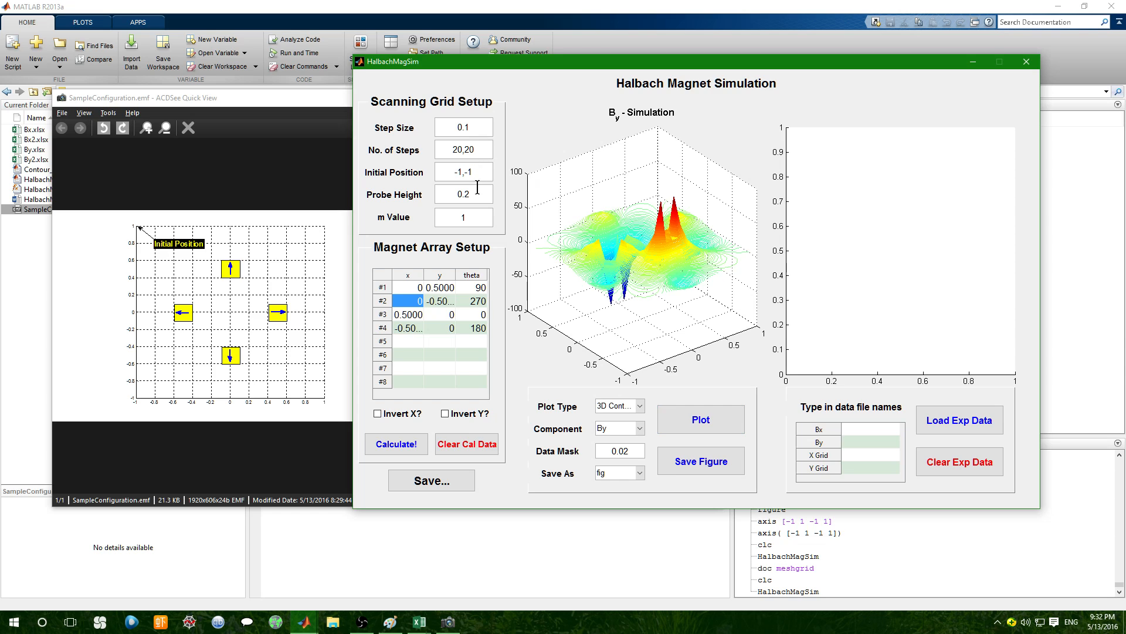
pyautogui.click(484, 153)
pyautogui.click(469, 201)
pyautogui.moveTo(485, 153); pyautogui.dragTo(452, 153)
pyautogui.click(487, 153)
pyautogui.click(478, 128)
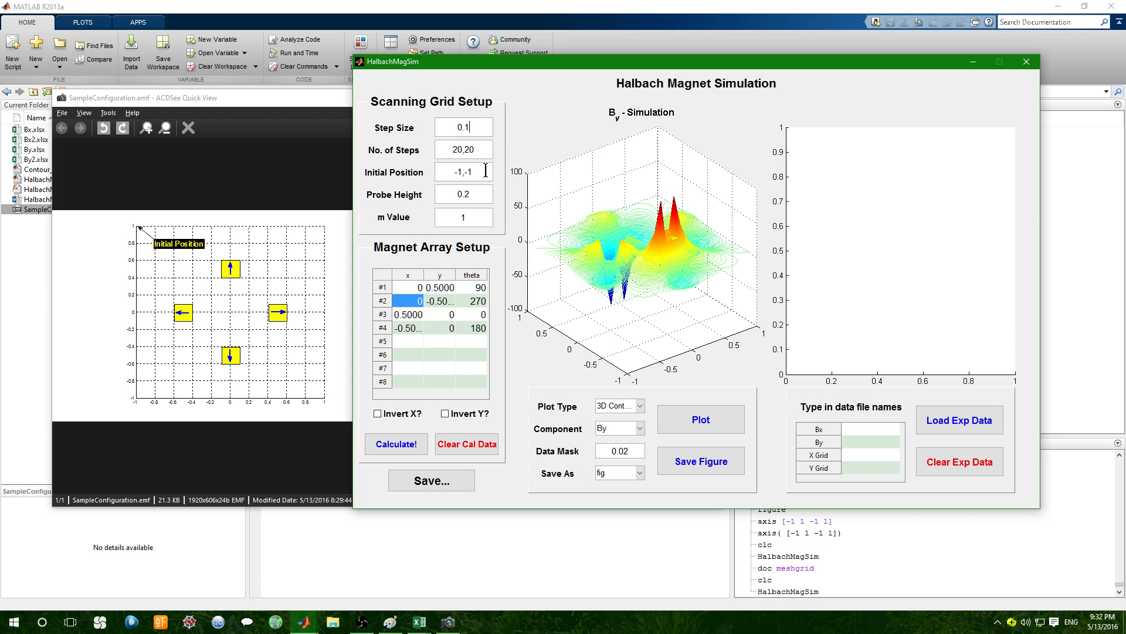
pyautogui.click(481, 172)
pyautogui.click(476, 194)
# Enter -0.5 as the y position of magnet #2 in the magnet array table.
pyautogui.doubleClick(437, 287)
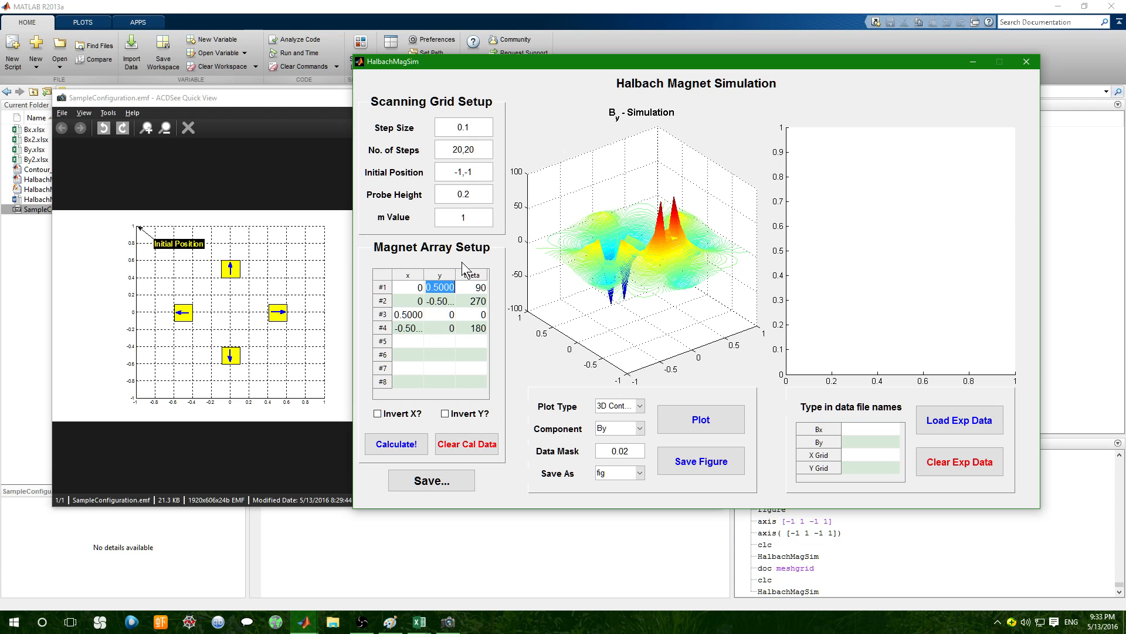
pyautogui.doubleClick(406, 301)
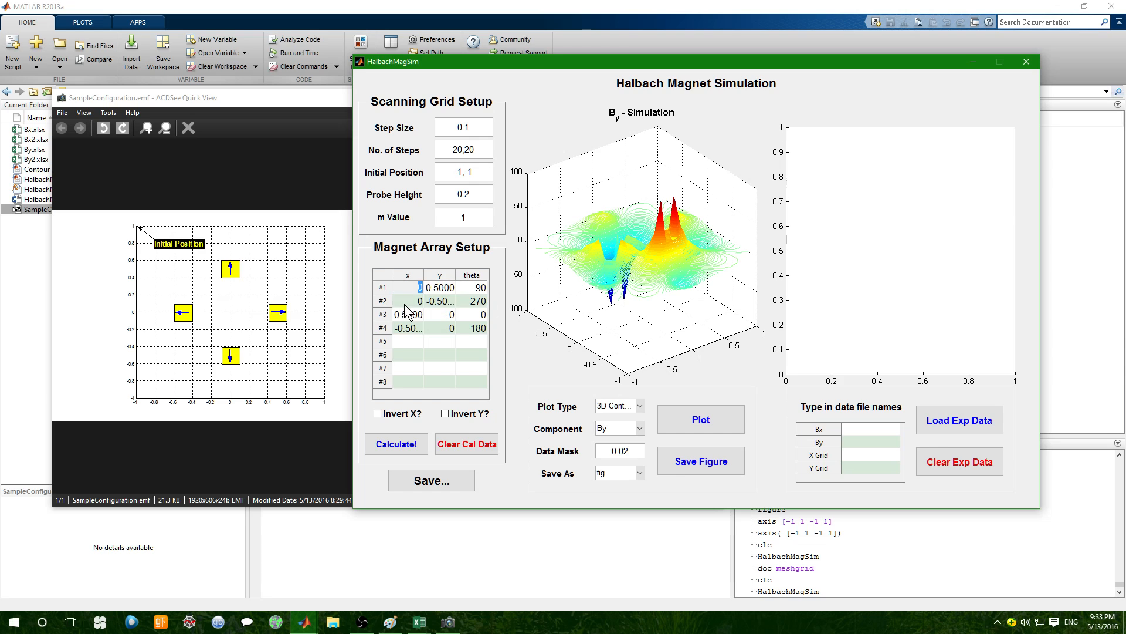
pyautogui.doubleClick(442, 300)
pyautogui.write('-0.5')
pyautogui.press('Return')
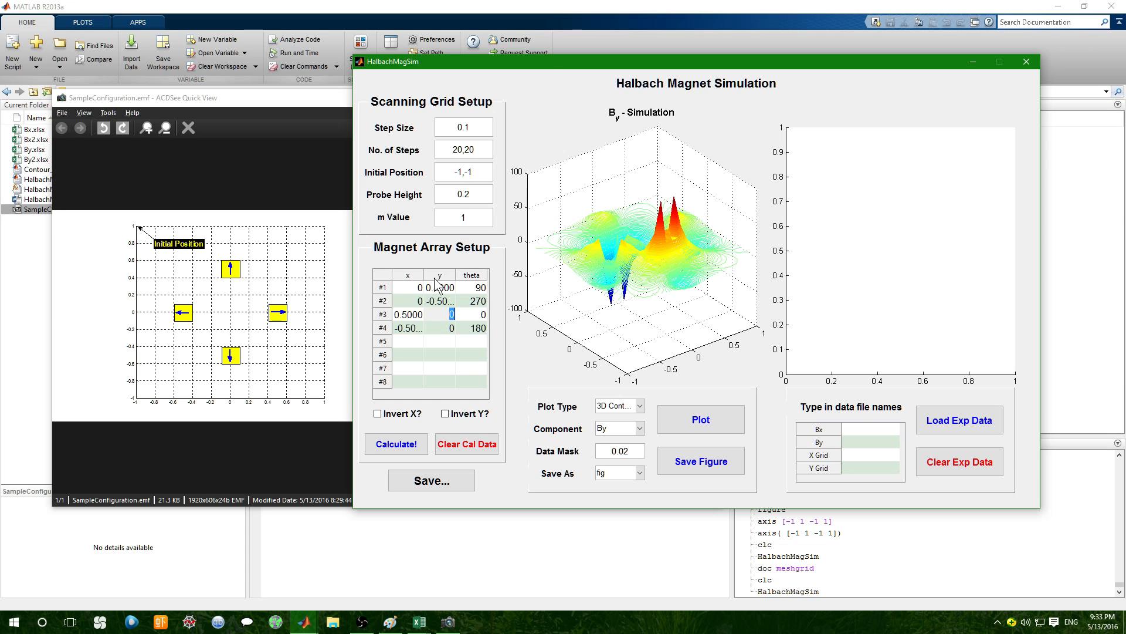
# Examine the magnet coordinates alongside the step size, initial position and probe height to compare their length units.
pyautogui.click(411, 292)
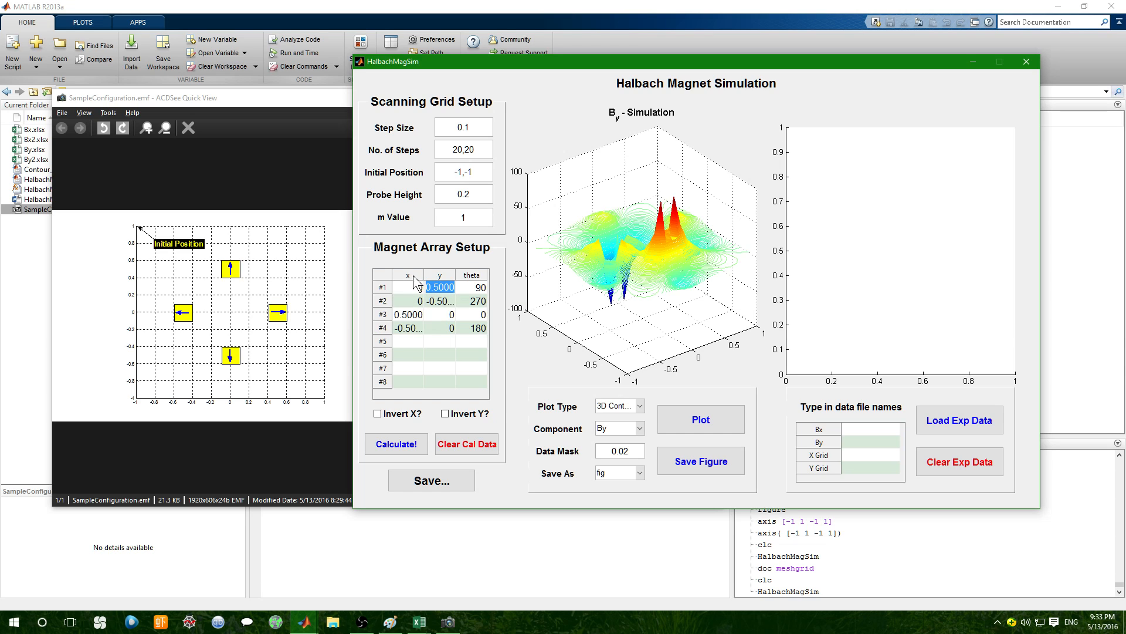
pyautogui.click(420, 287)
pyautogui.doubleClick(407, 295)
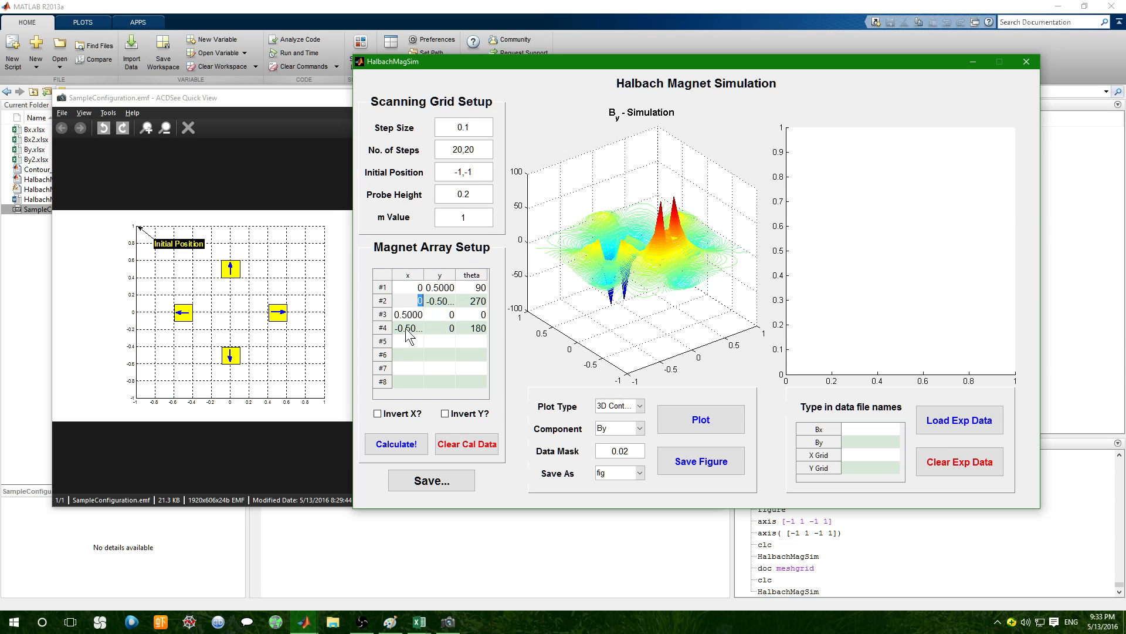
pyautogui.doubleClick(416, 314)
pyautogui.press('Tab')
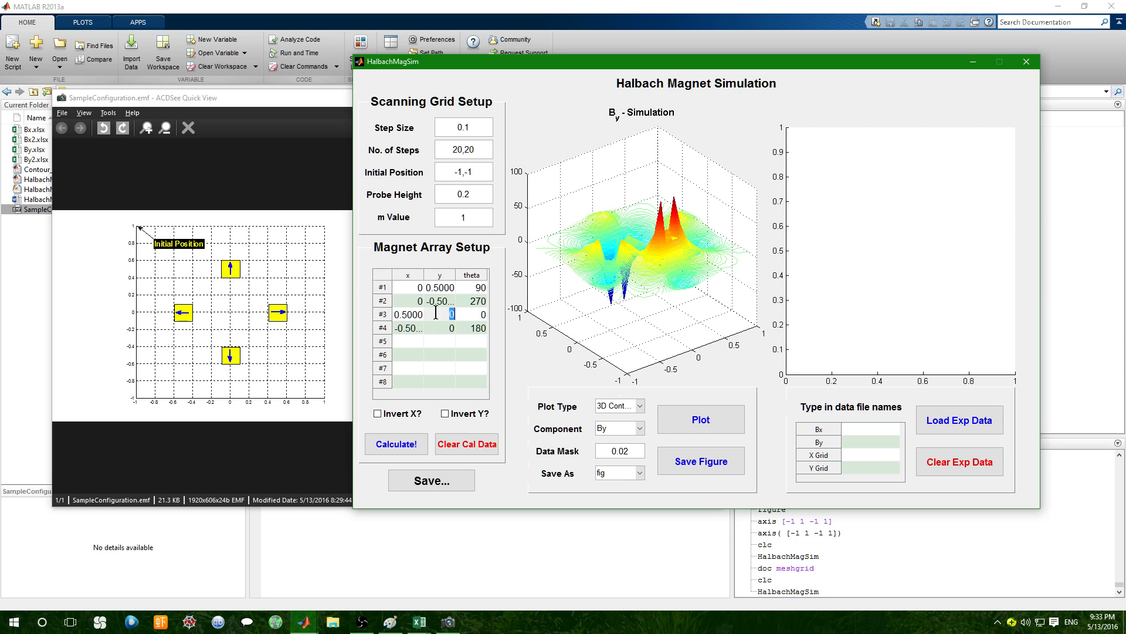
pyautogui.click(478, 192)
pyautogui.click(479, 171)
pyautogui.click(479, 128)
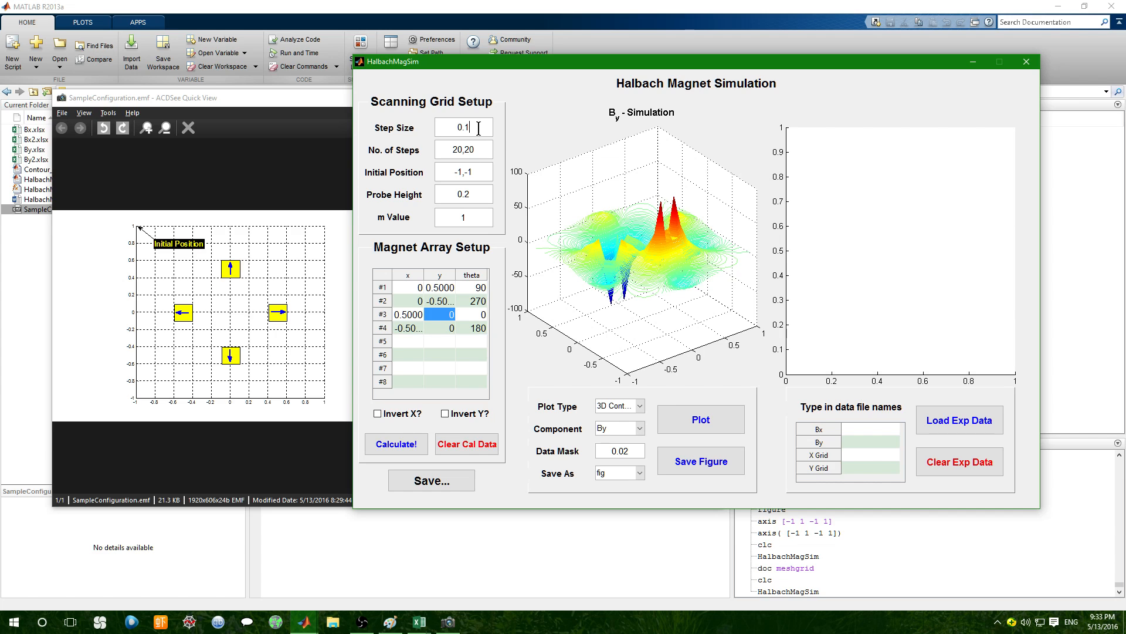
pyautogui.click(484, 196)
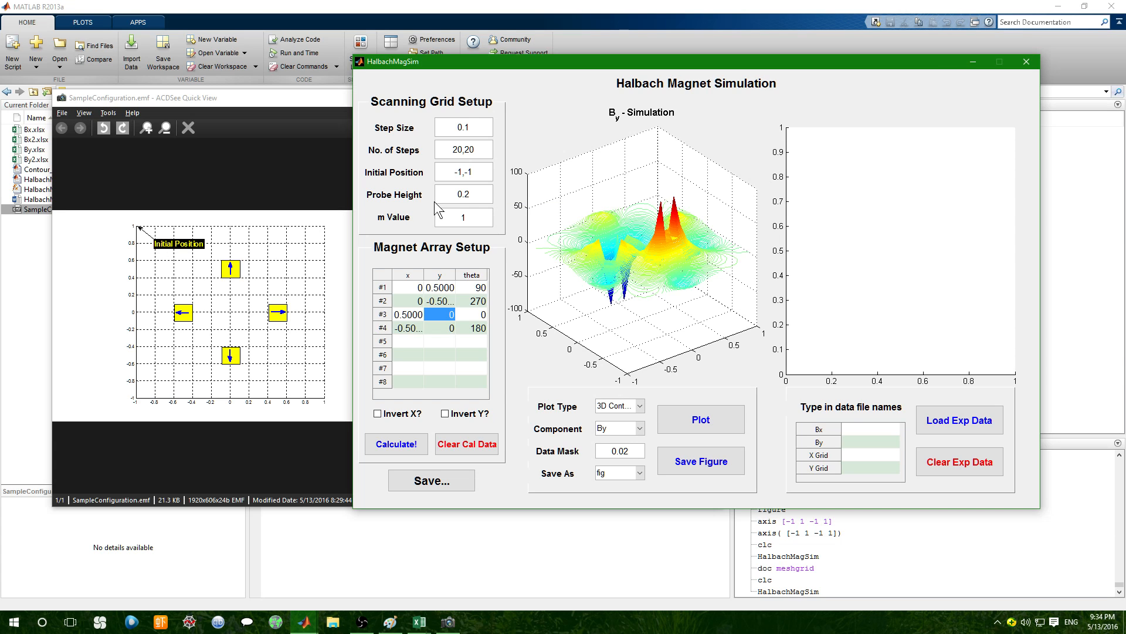
pyautogui.click(480, 148)
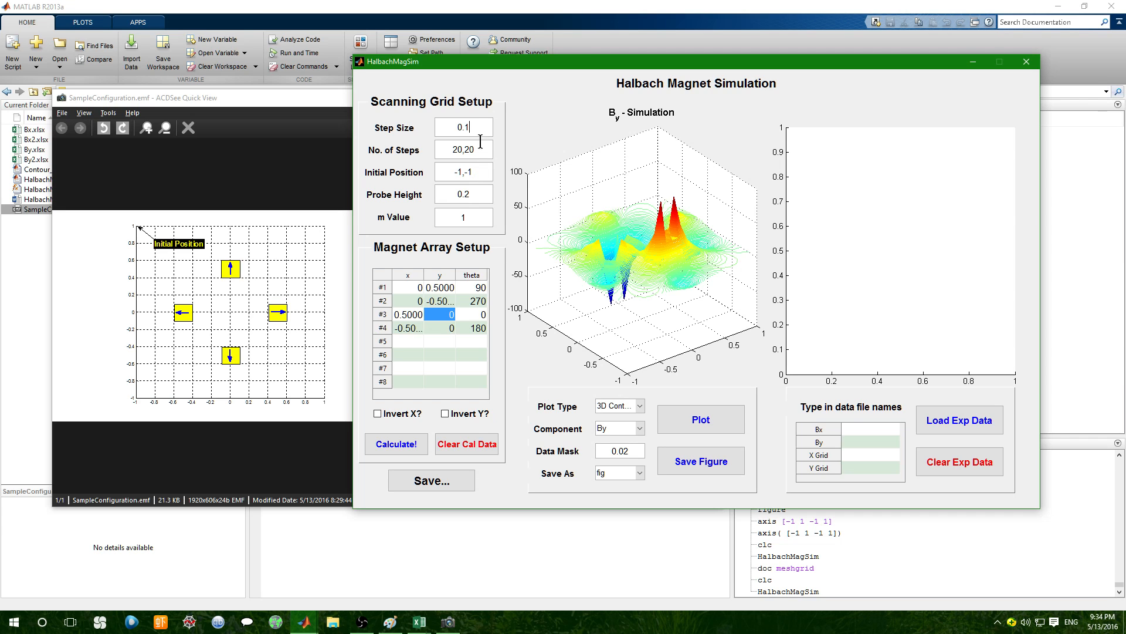
pyautogui.click(487, 177)
# Review the x and y positions of magnets #1 to #4 in the magnet array table.
pyautogui.click(413, 286)
pyautogui.click(435, 298)
pyautogui.doubleClick(434, 310)
pyautogui.click(415, 314)
pyautogui.click(413, 327)
pyautogui.click(430, 325)
pyautogui.click(437, 314)
pyautogui.click(438, 311)
pyautogui.click(418, 297)
pyautogui.click(433, 293)
pyautogui.click(439, 300)
pyautogui.click(414, 300)
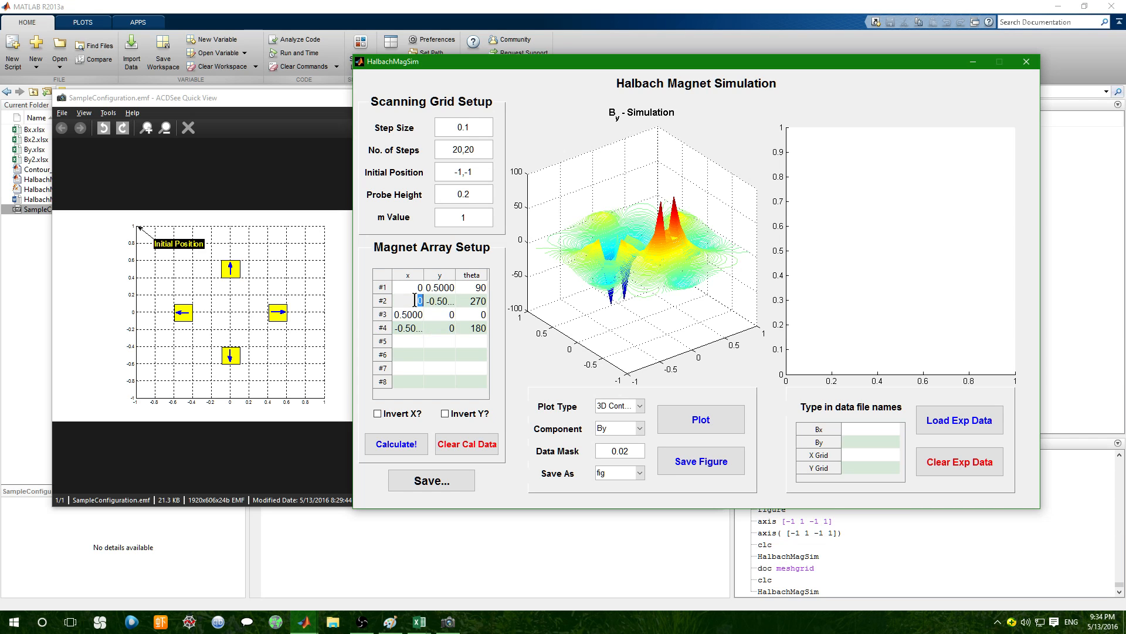
pyautogui.click(418, 289)
pyautogui.click(433, 293)
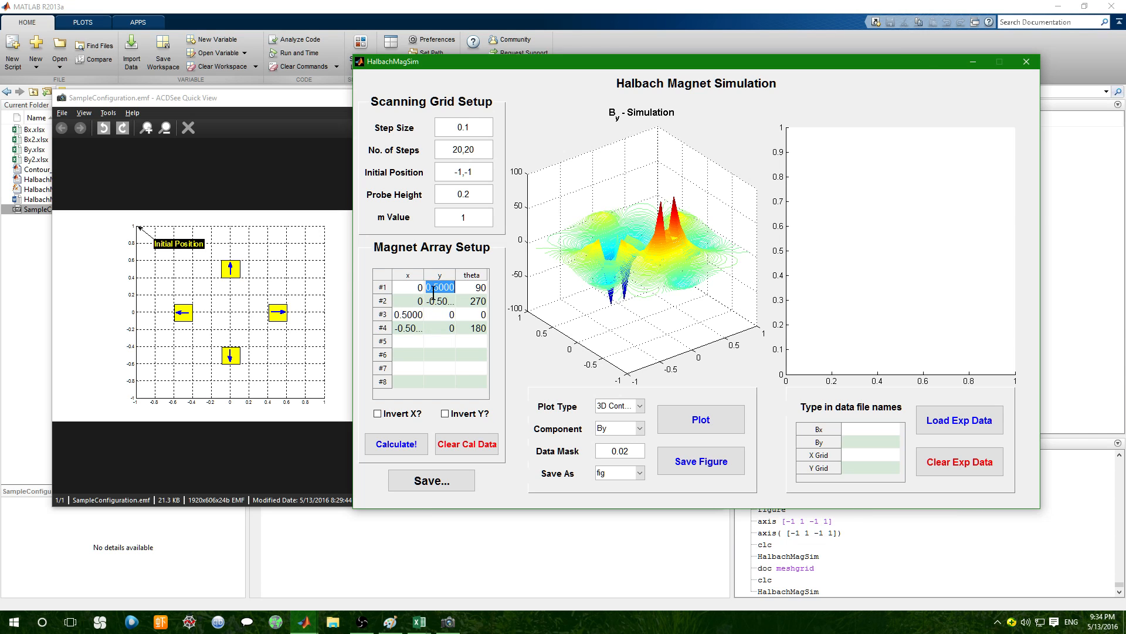
pyautogui.click(439, 301)
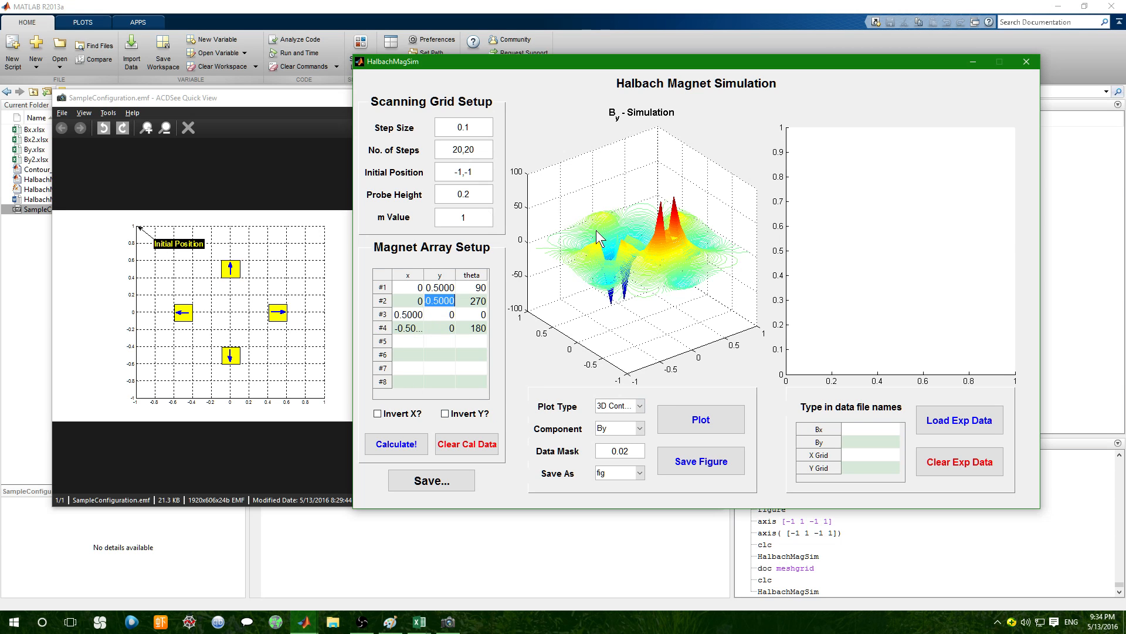
# Save the calculated magnetic field data as text files in the working folder.
pyautogui.click(504, 482)
pyautogui.click(452, 482)
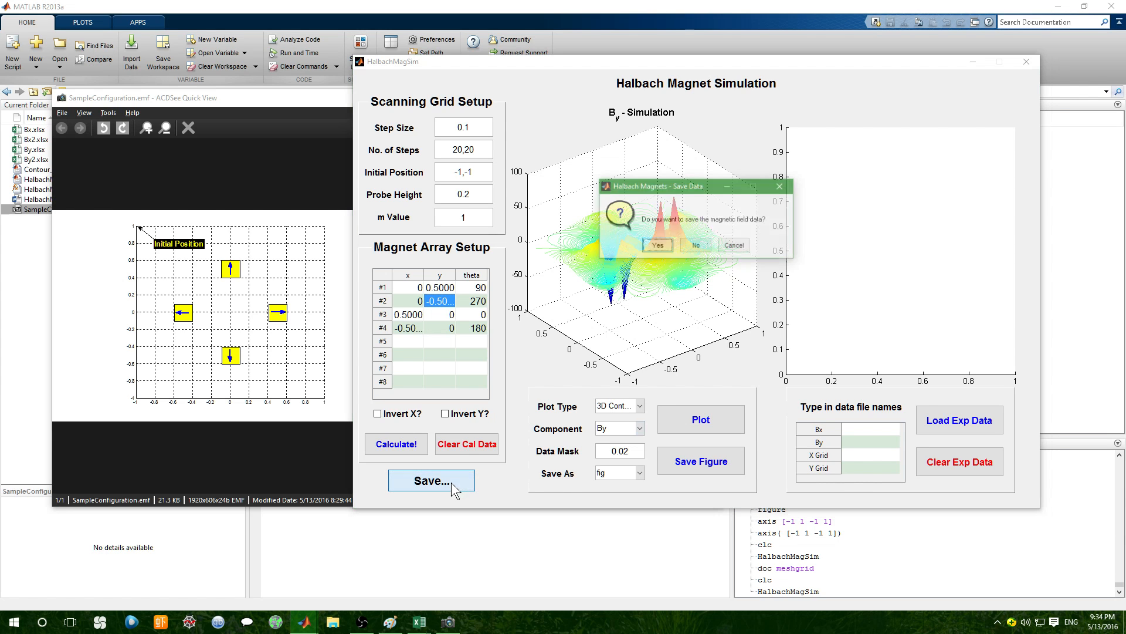
pyautogui.click(664, 243)
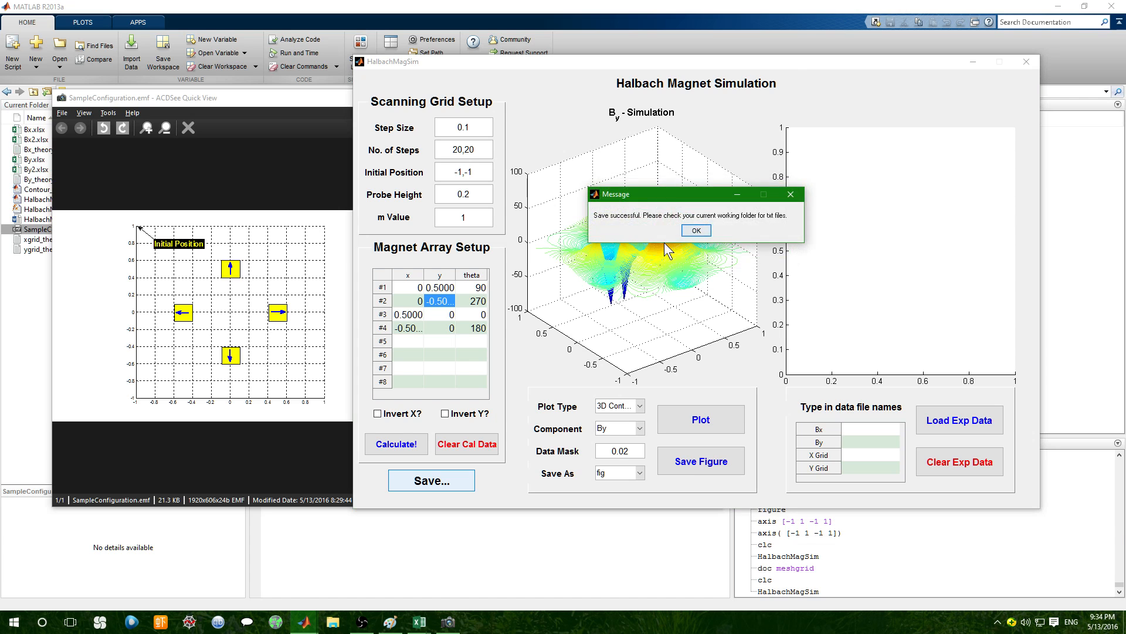
pyautogui.click(696, 230)
# Switch to the main MATLAB window and locate the saved Bx, By and grid theory text files in the current folder.
pyautogui.click(174, 44)
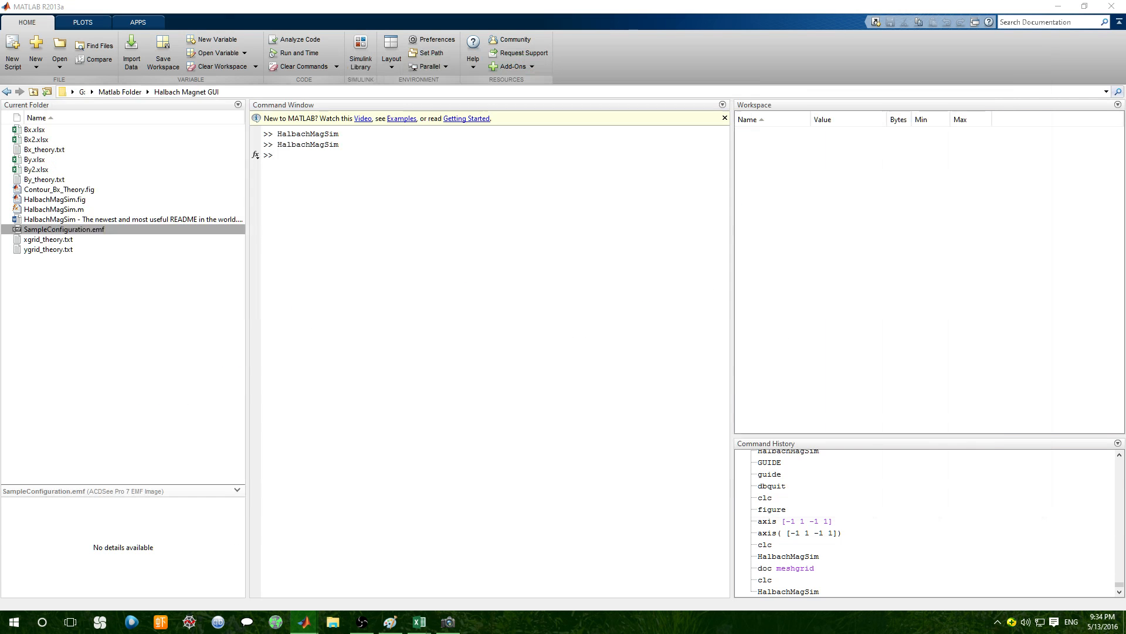
pyautogui.click(76, 289)
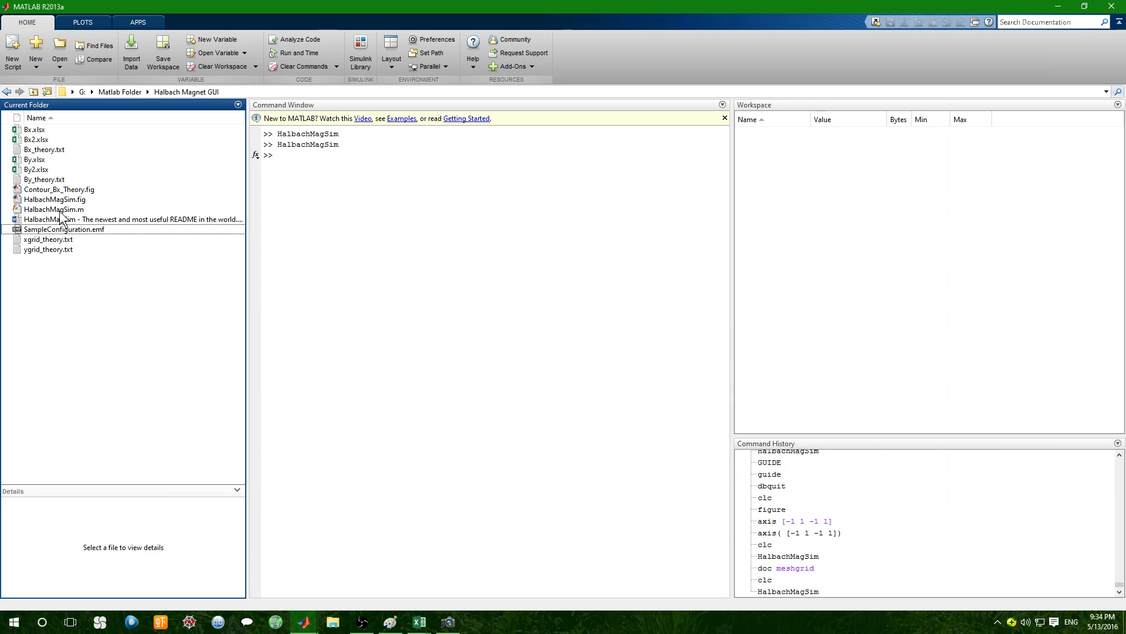
pyautogui.click(74, 179)
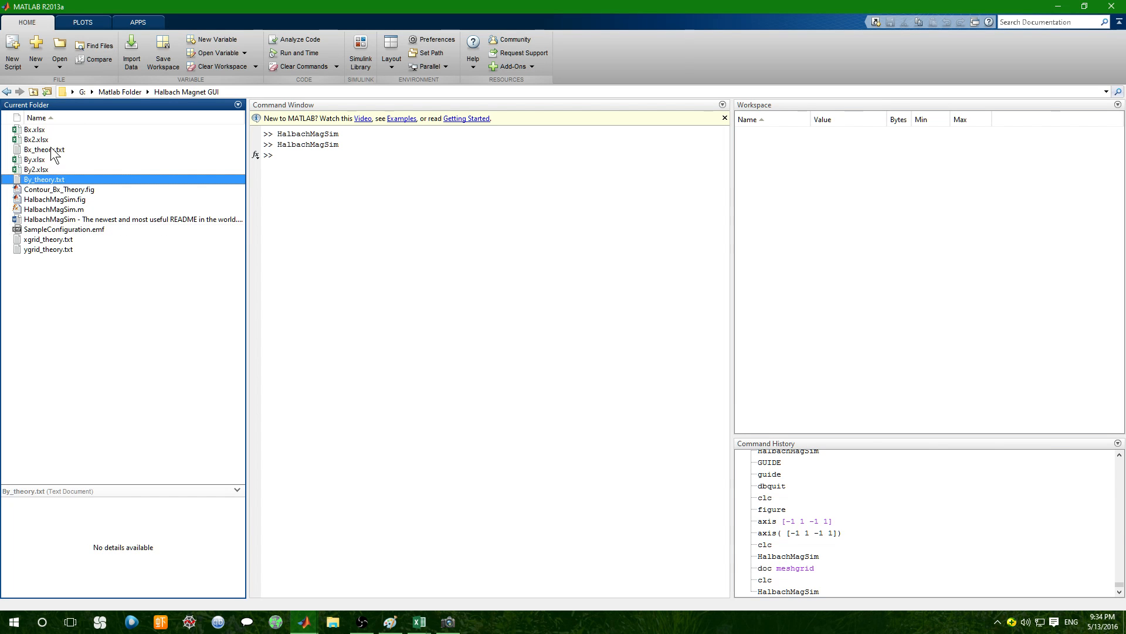
pyautogui.click(43, 150)
pyautogui.click(63, 178)
pyautogui.click(53, 149)
pyautogui.click(51, 179)
pyautogui.click(49, 149)
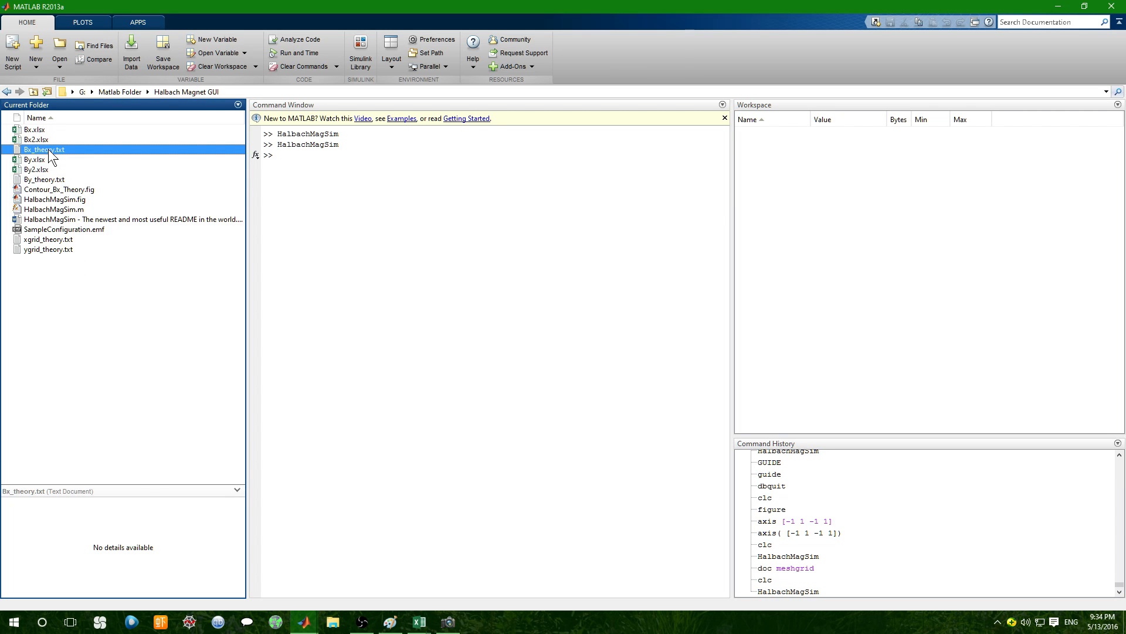
pyautogui.click(55, 180)
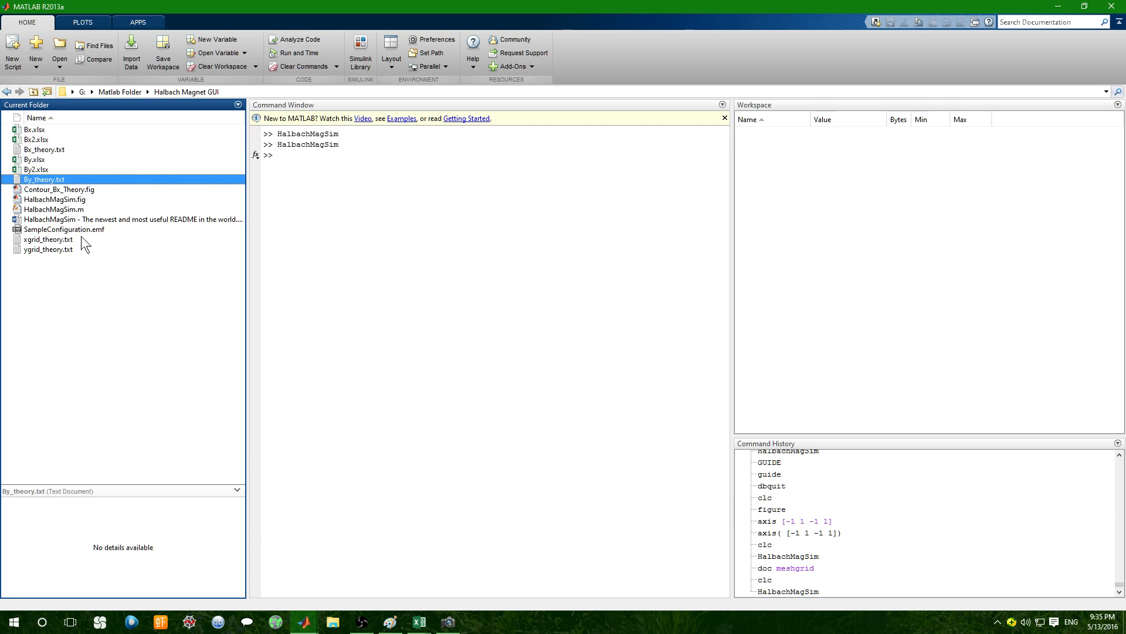
pyautogui.click(33, 251)
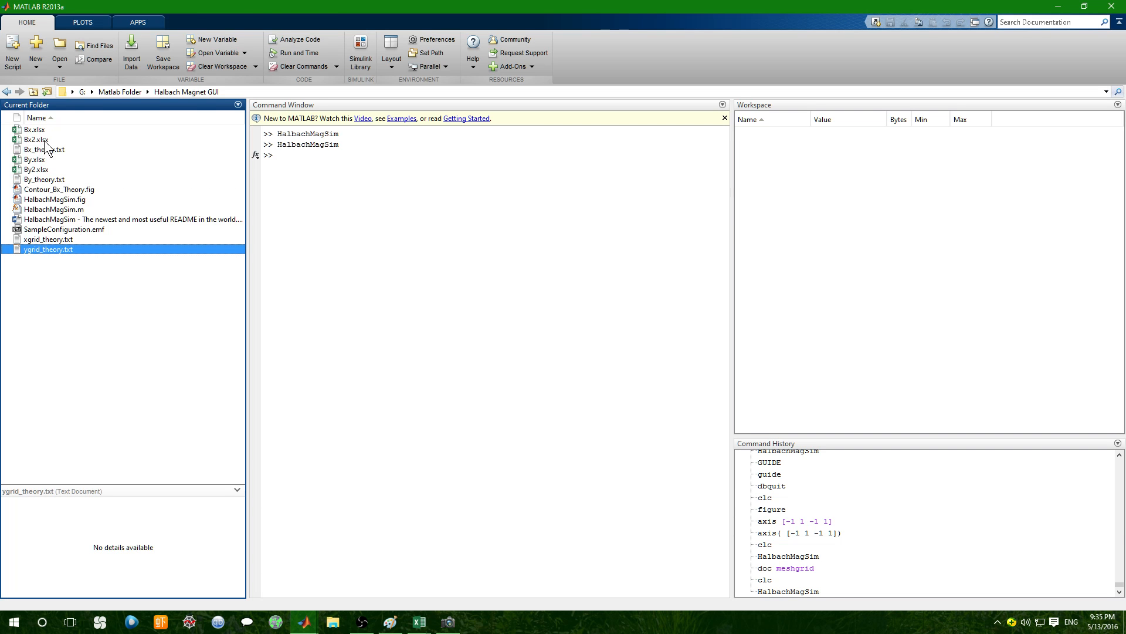
# Open Bx_theory.txt, By_theory.txt and xgrid_theory.txt in the editor and look through their data columns.
pyautogui.click(48, 149)
pyautogui.doubleClick(48, 149)
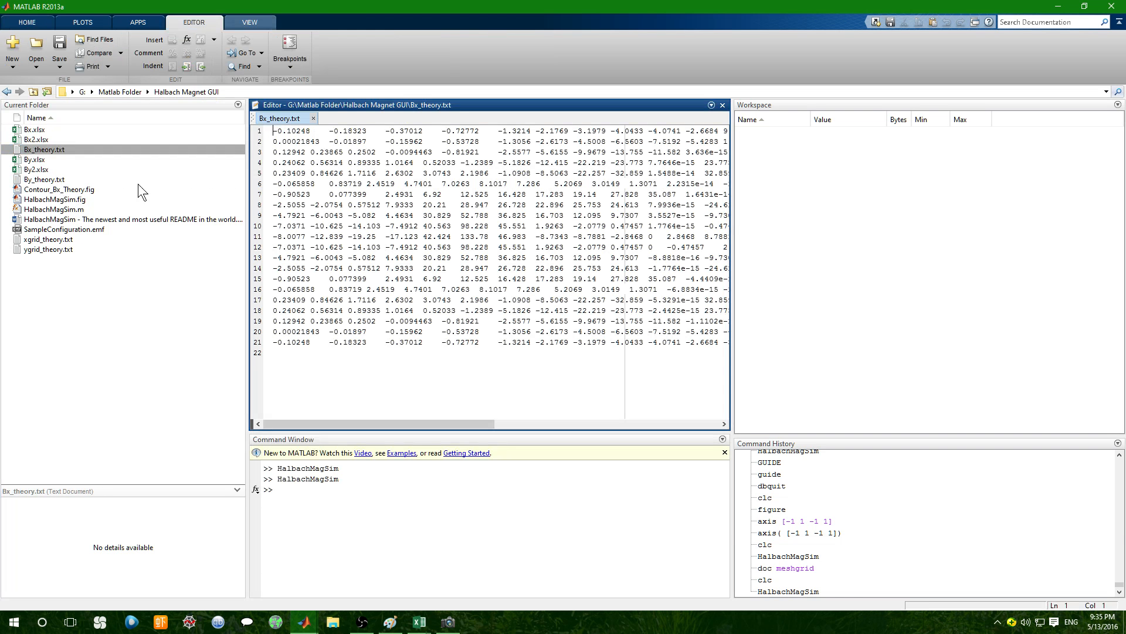
pyautogui.click(33, 180)
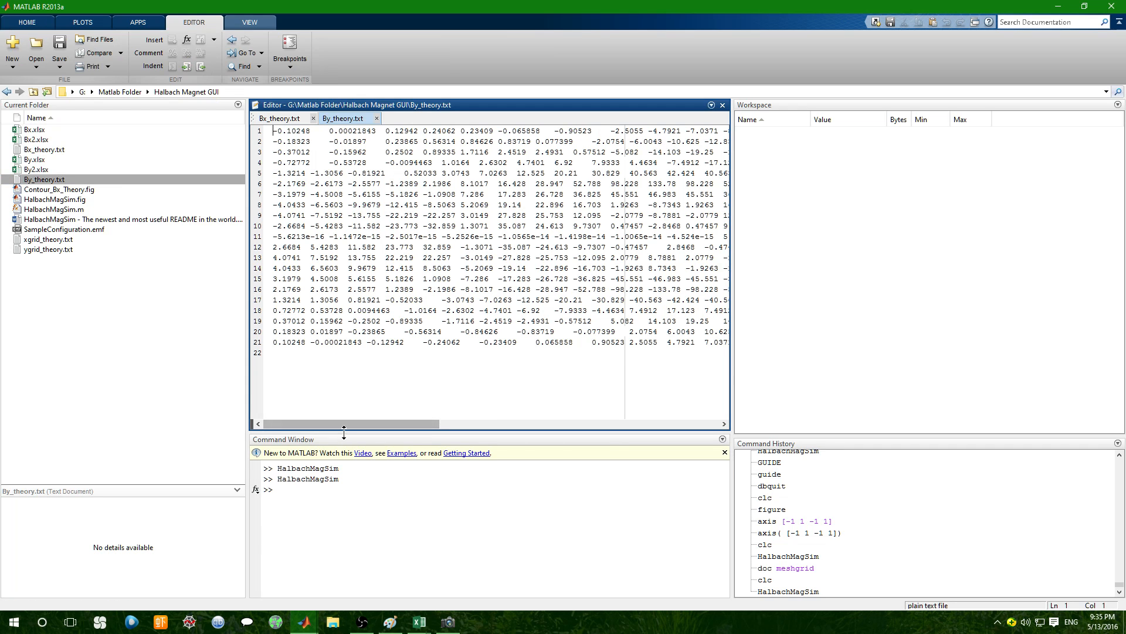
pyautogui.moveTo(346, 427); pyautogui.dragTo(390, 425)
pyautogui.doubleClick(24, 240)
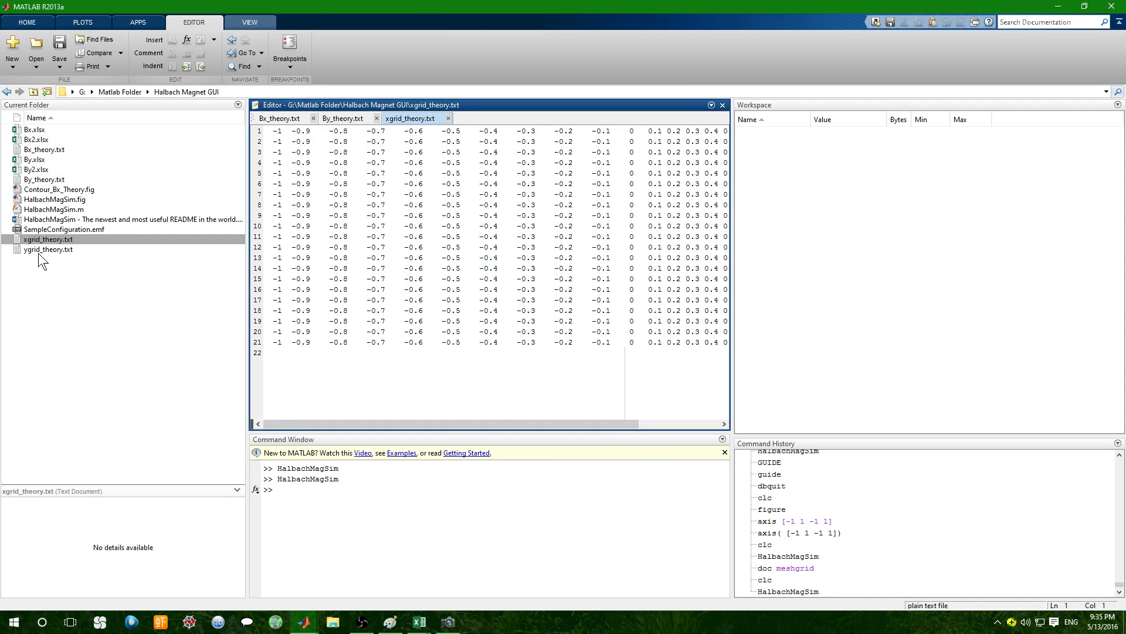
pyautogui.moveTo(375, 427); pyautogui.dragTo(412, 432)
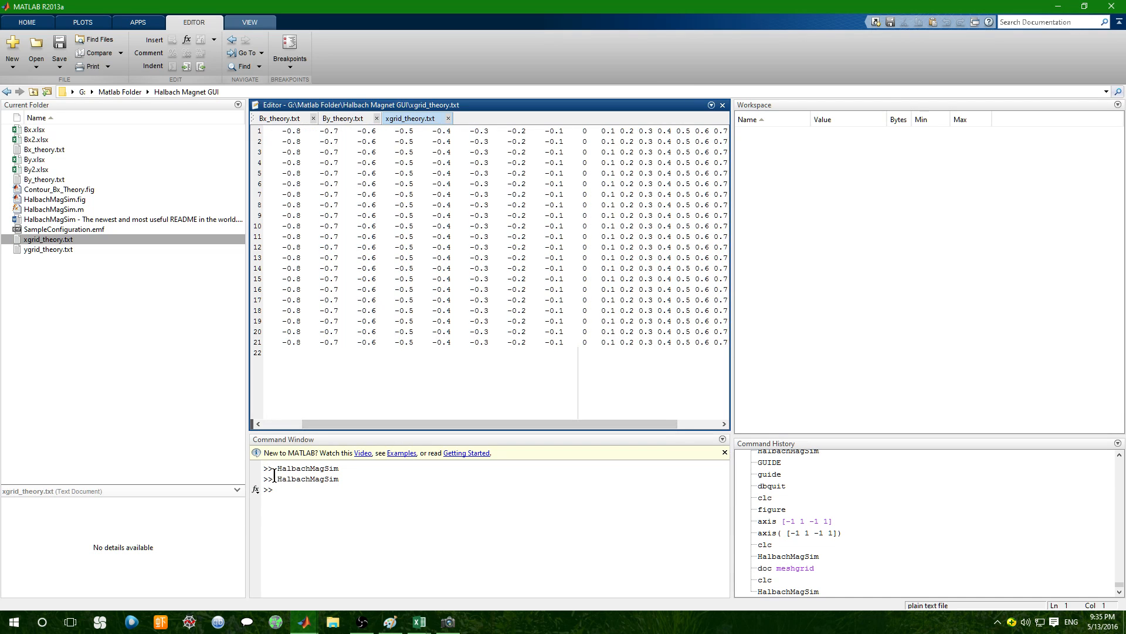
# Enter the command "doc meshgrid" at the Command Window prompt without running it.
pyautogui.click(311, 493)
pyautogui.write('doc')
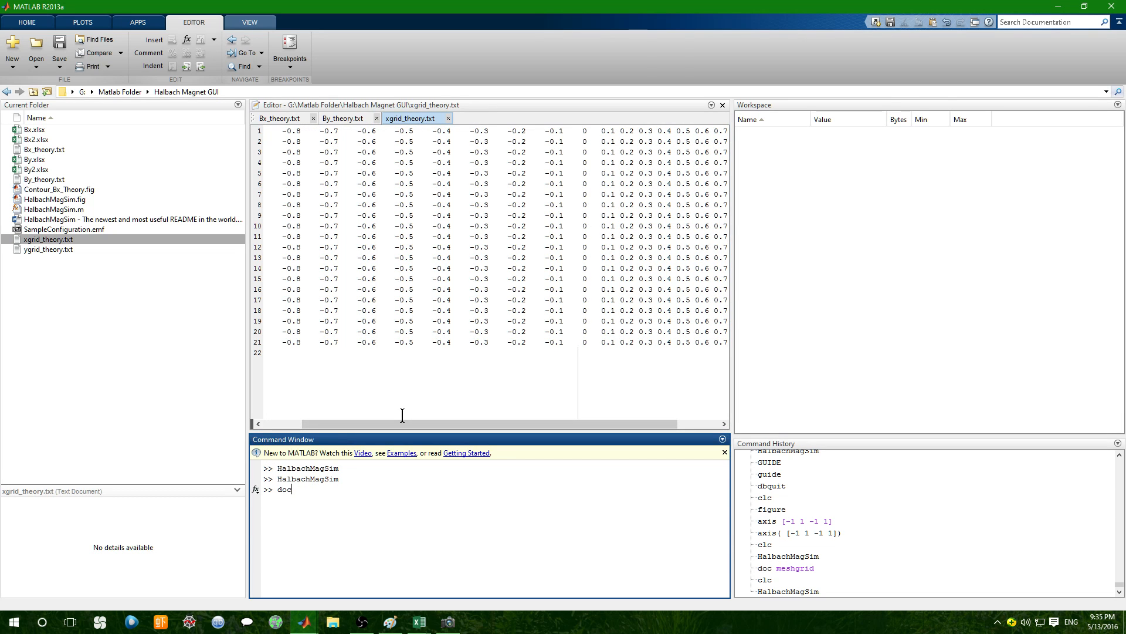
pyautogui.write(' meshgrid')
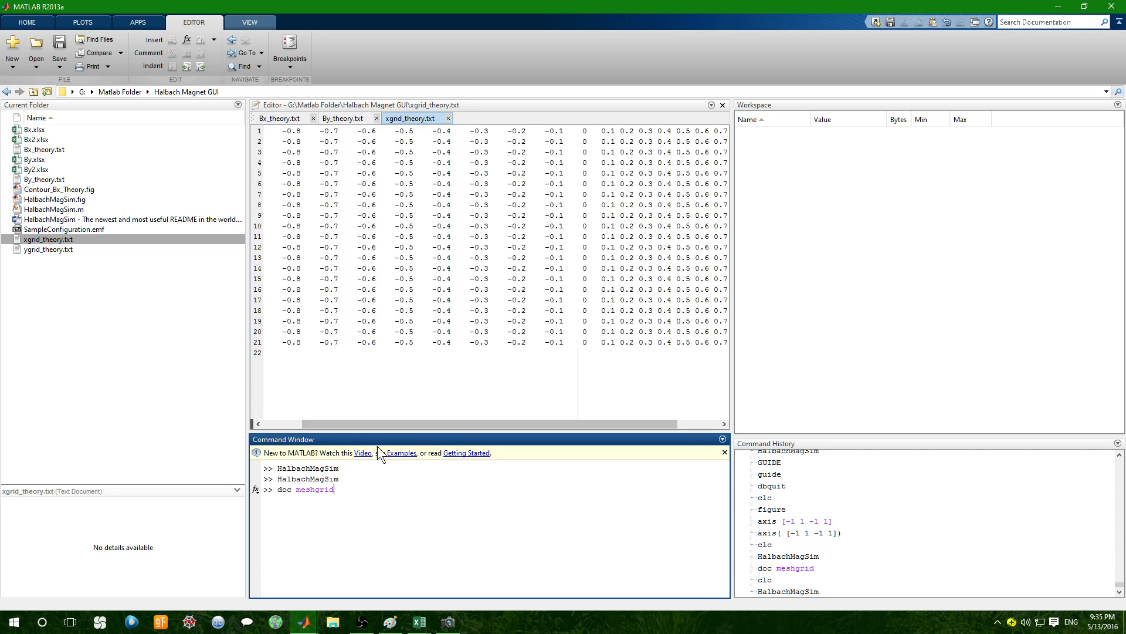
# Compare the data layout of xgrid_theory.txt with Bx_theory.txt, and open ygrid_theory.txt in the editor.
pyautogui.moveTo(420, 423); pyautogui.dragTo(375, 423)
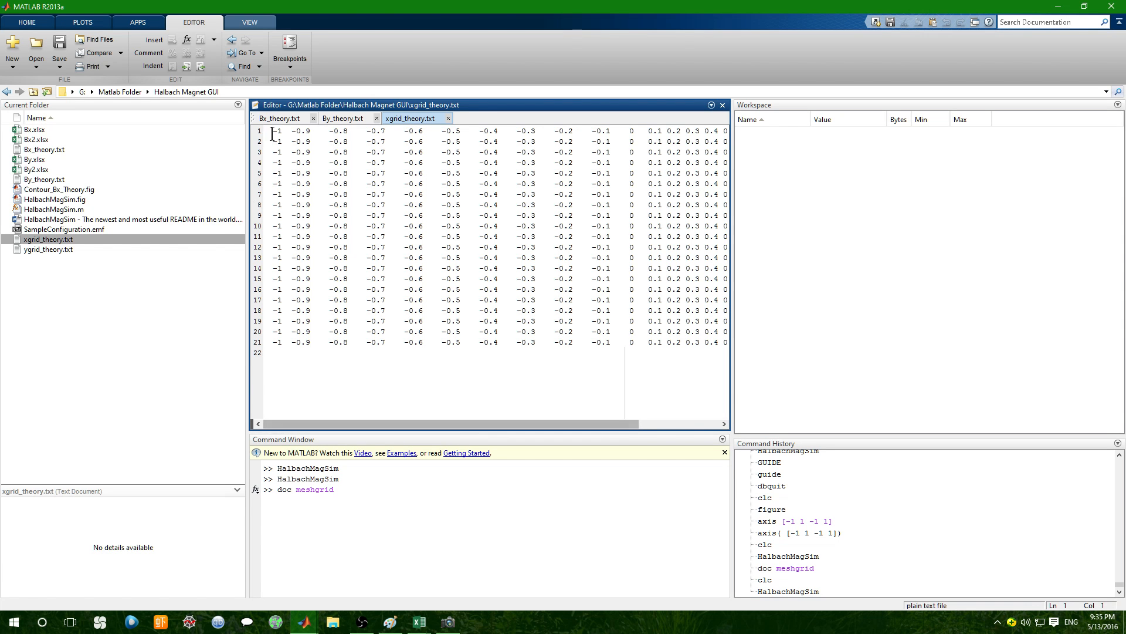
pyautogui.click(286, 119)
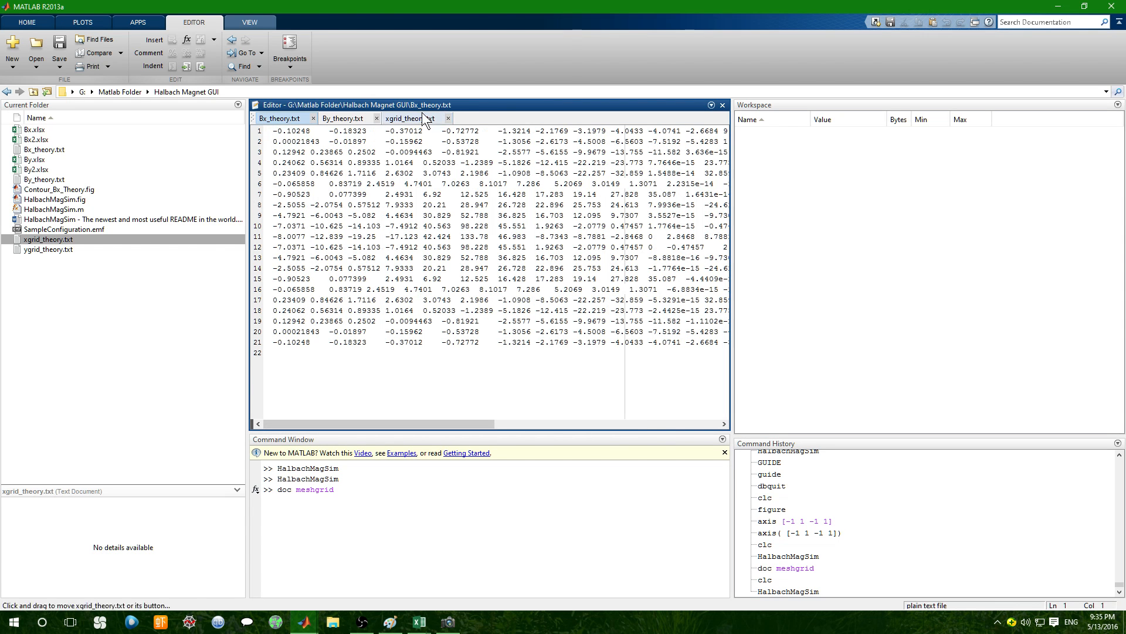
pyautogui.click(414, 119)
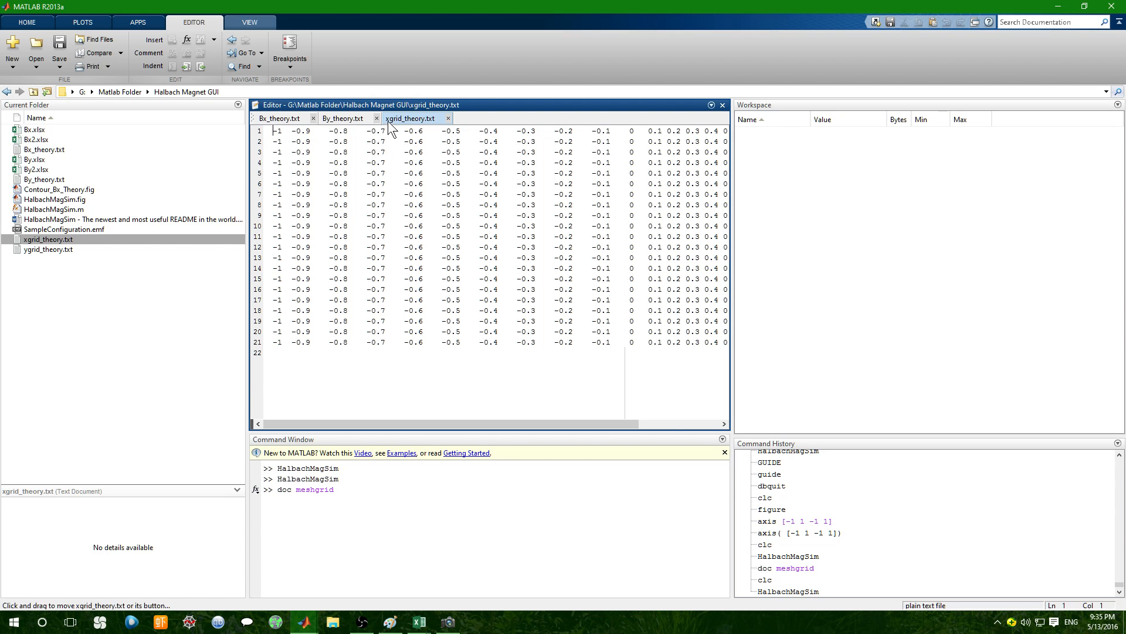
pyautogui.click(501, 237)
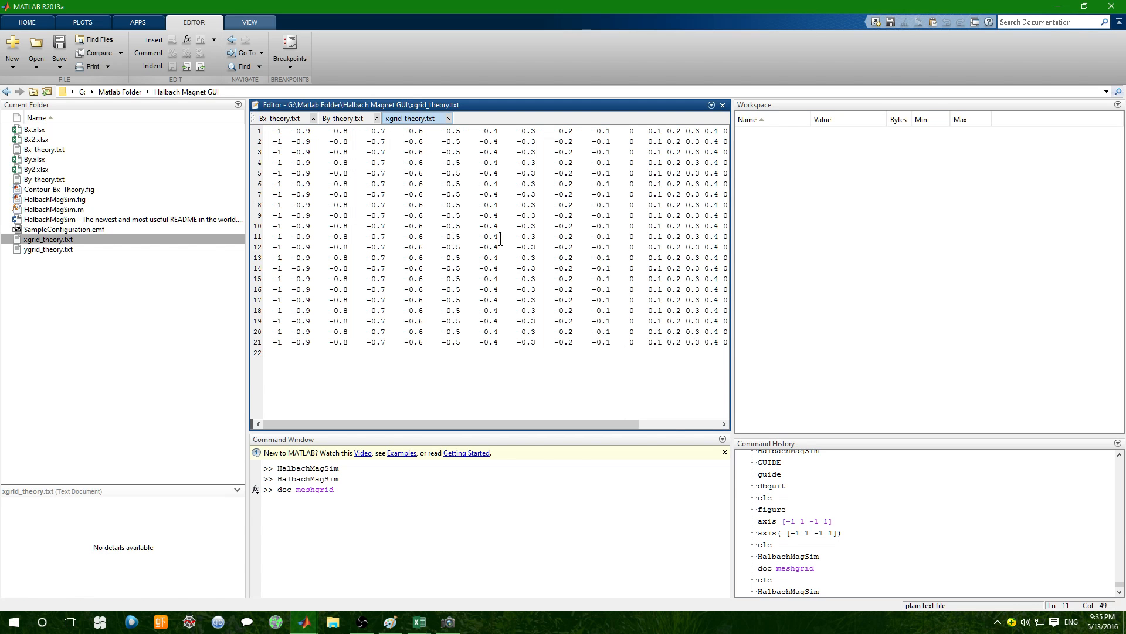
pyautogui.click(298, 226)
pyautogui.click(46, 250)
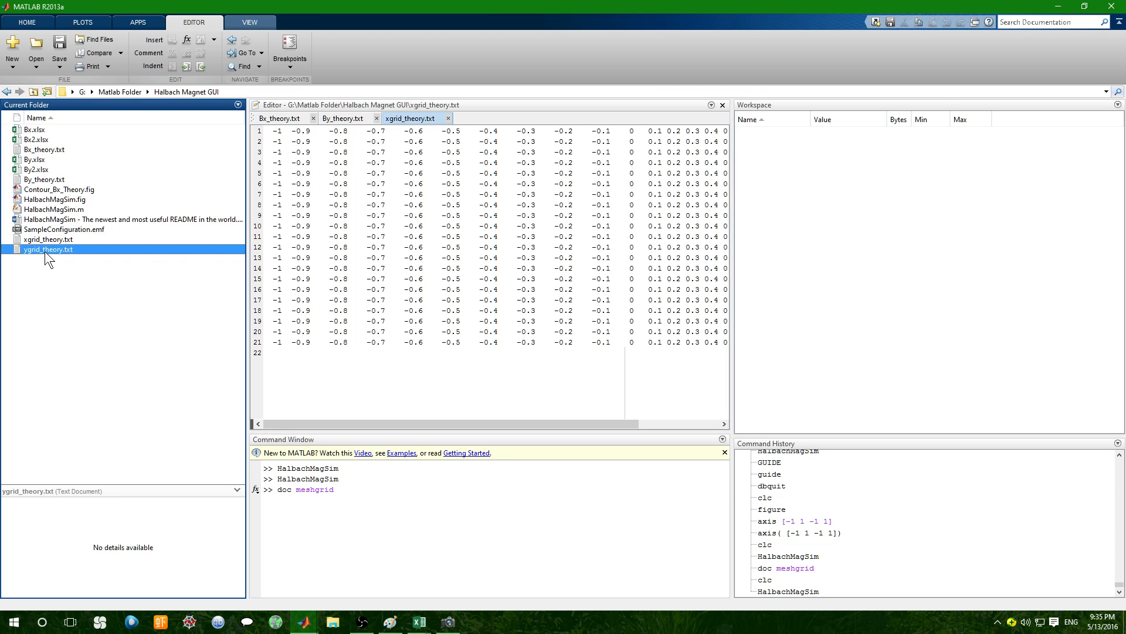
pyautogui.doubleClick(45, 250)
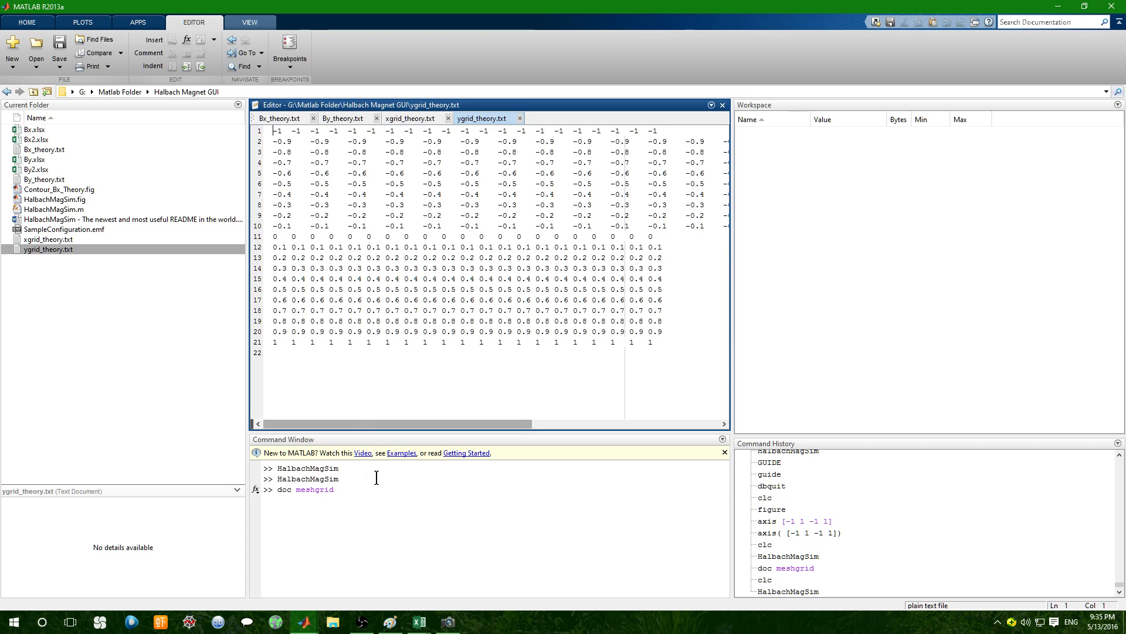
# Return to the HalbachMagSim window and enter Bx2.xlsx and By2.xlsx as the Bx and By experimental data file names.
pyautogui.moveTo(303, 623)
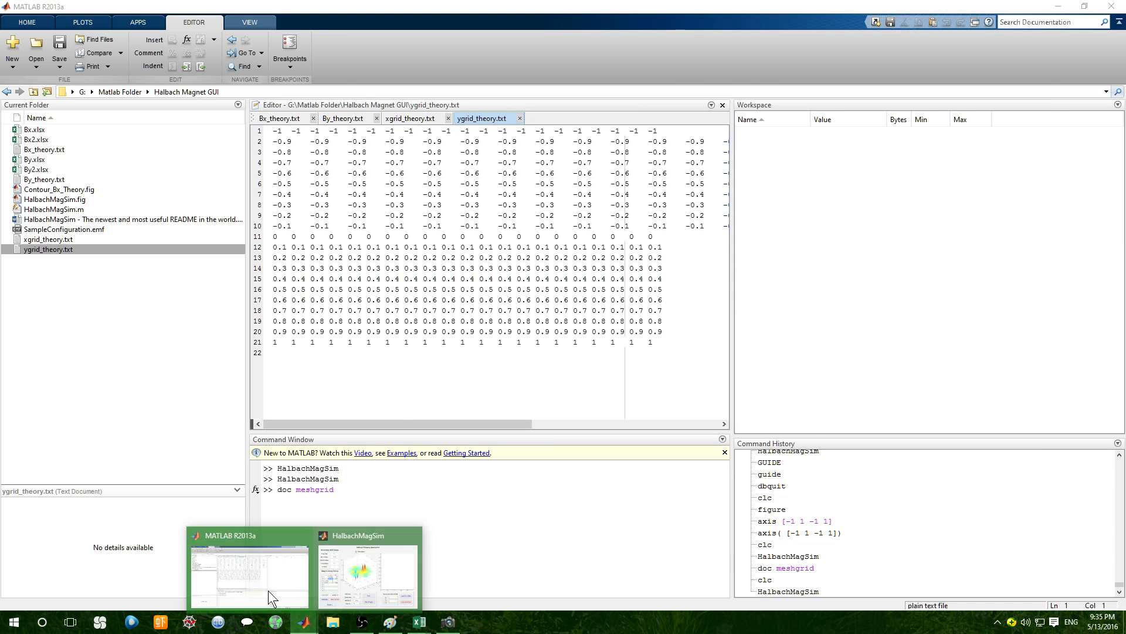
pyautogui.click(270, 568)
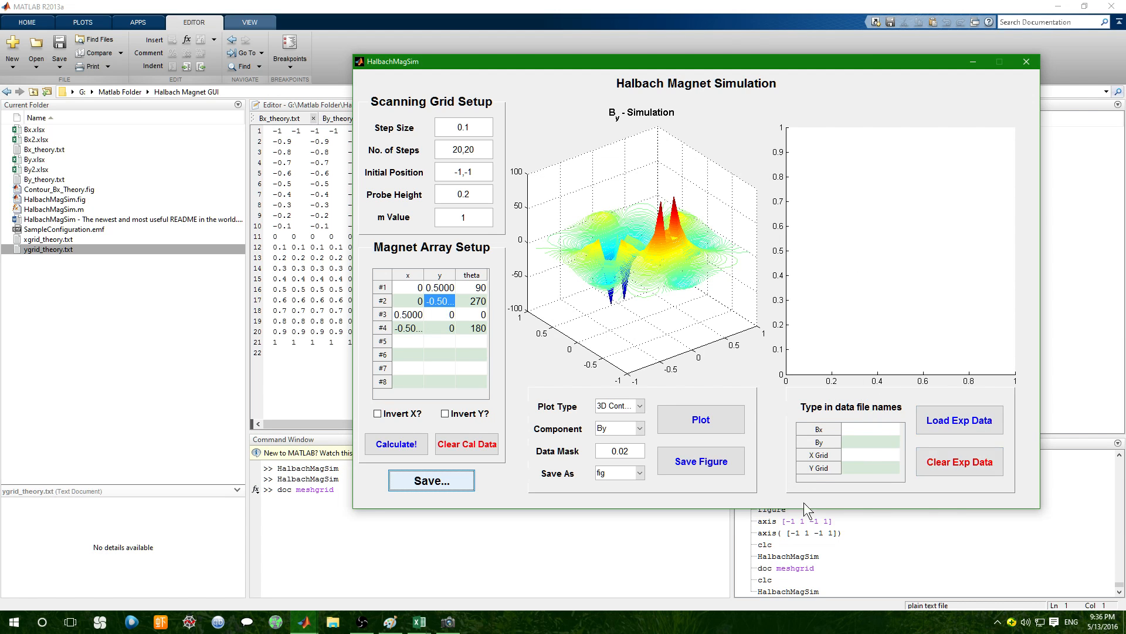
pyautogui.click(868, 431)
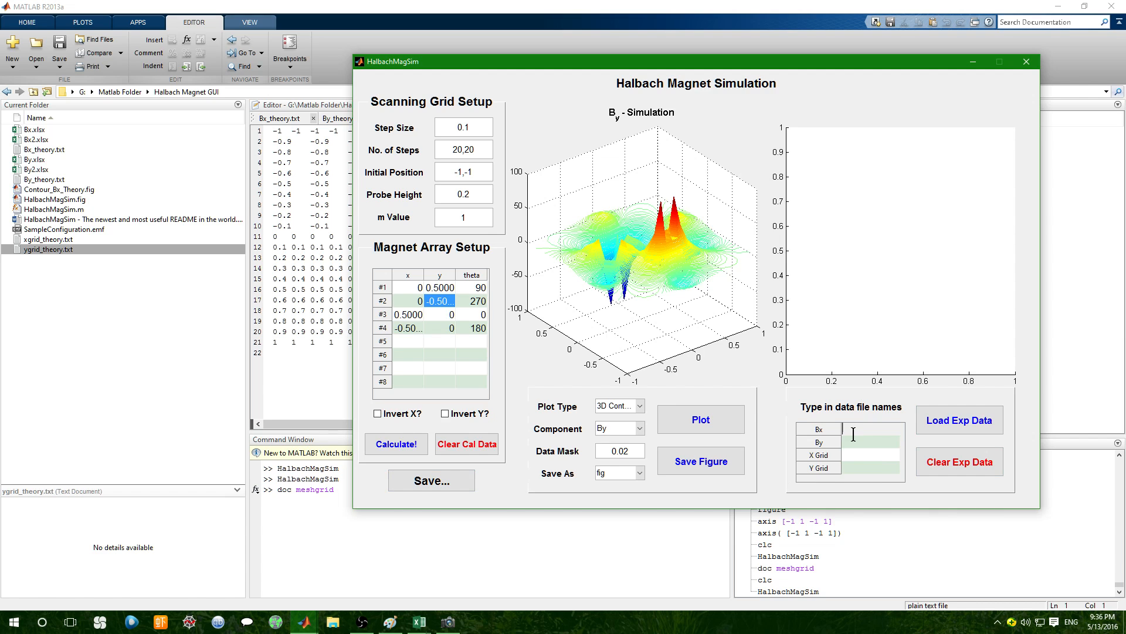
pyautogui.click(852, 444)
pyautogui.click(860, 439)
pyautogui.click(859, 438)
pyautogui.click(849, 443)
pyautogui.press('Return')
pyautogui.write('By2.xlsx')
pyautogui.click(886, 431)
pyautogui.click(891, 441)
pyautogui.click(887, 432)
# Check the current folder path in the main MATLAB window and look at the open Excel workbooks.
pyautogui.click(230, 89)
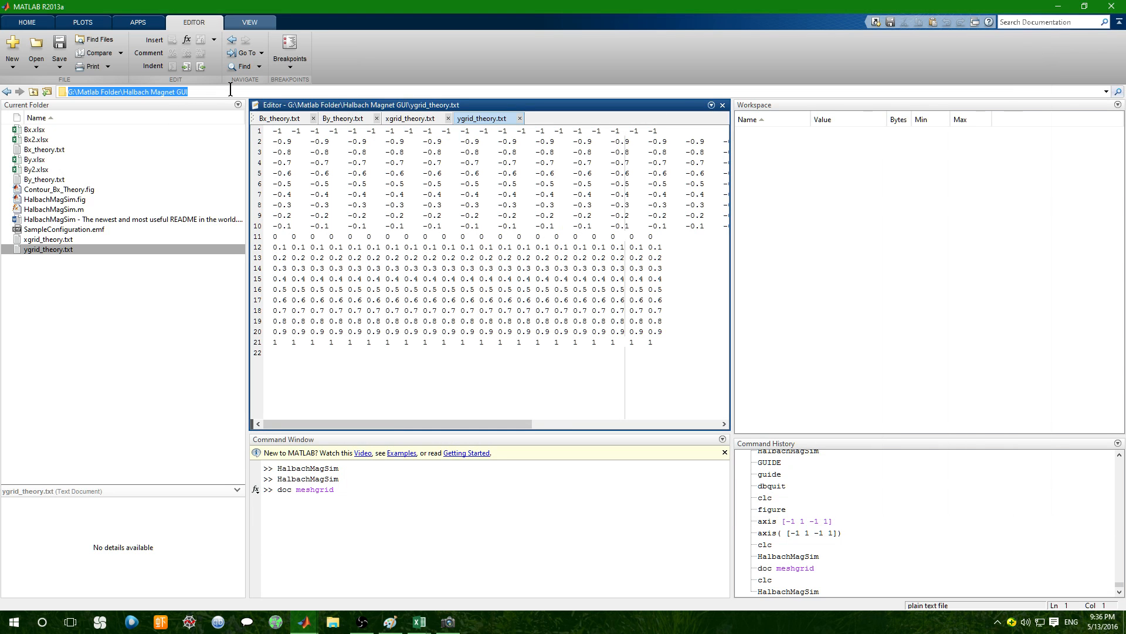
pyautogui.click(90, 290)
pyautogui.click(419, 622)
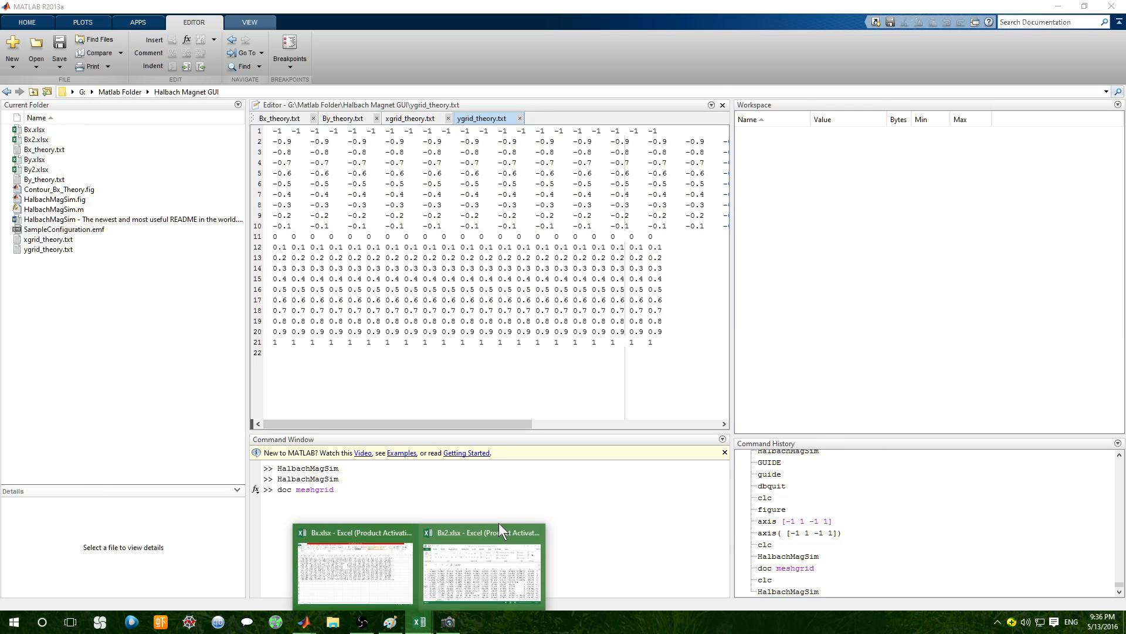
pyautogui.click(394, 583)
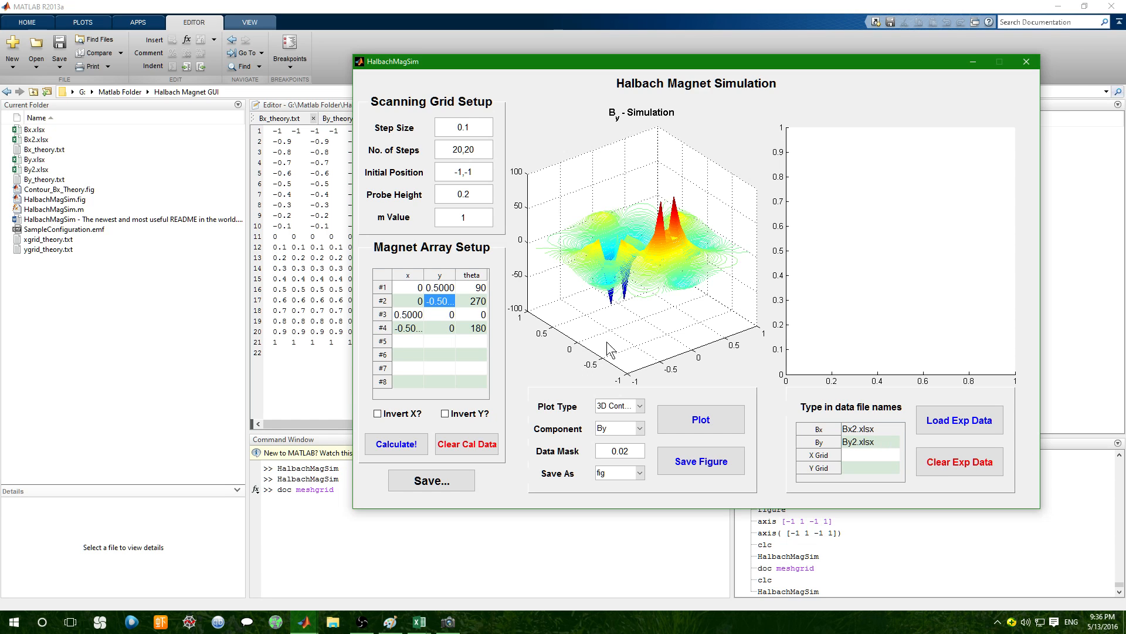
# Change the Bx experimental data file name to Bx.xlsx.
pyautogui.click(885, 440)
pyautogui.click(888, 427)
pyautogui.press('Left')
pyautogui.press('Left')
pyautogui.press('BackSpace')
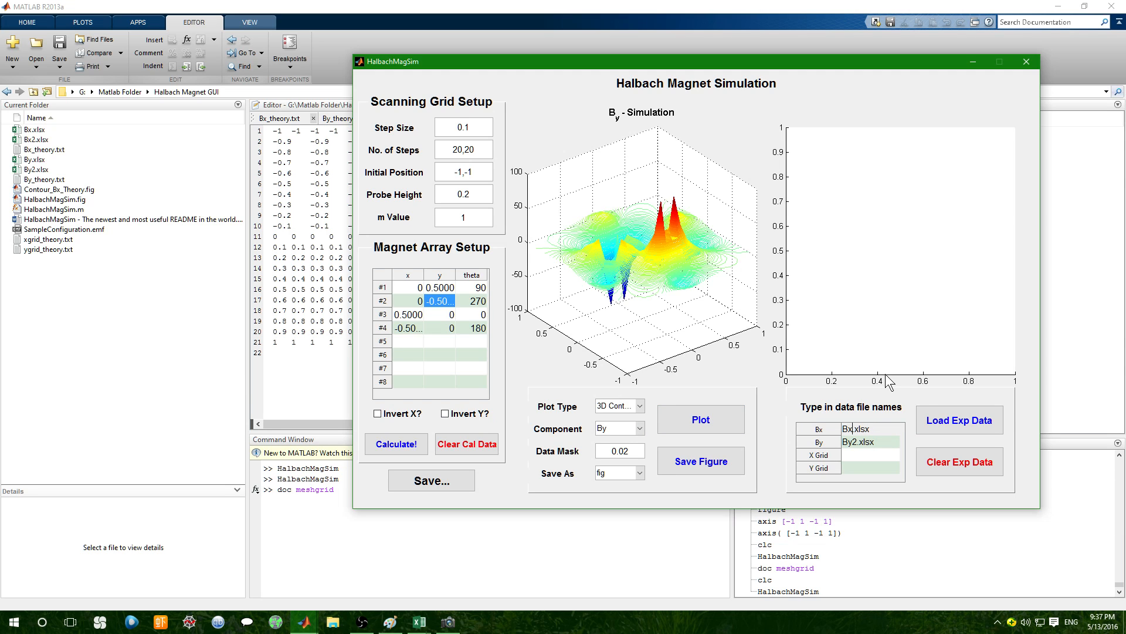
# Load the experimental data from the specified files and plot the By component beside the simulation.
pyautogui.click(971, 423)
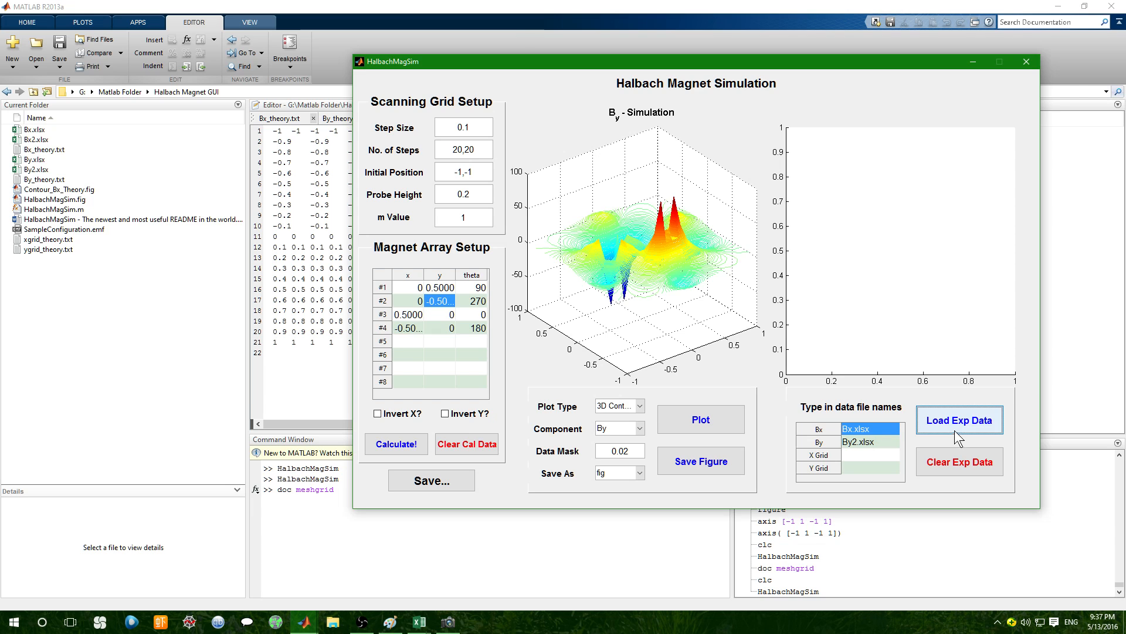
pyautogui.click(971, 417)
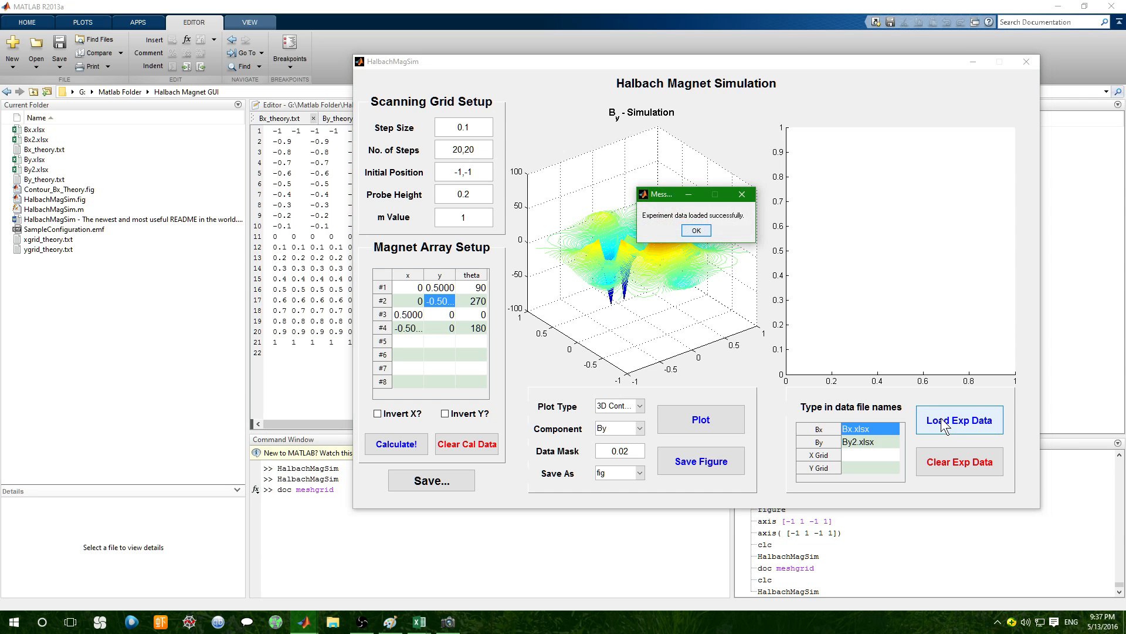
pyautogui.press('Return')
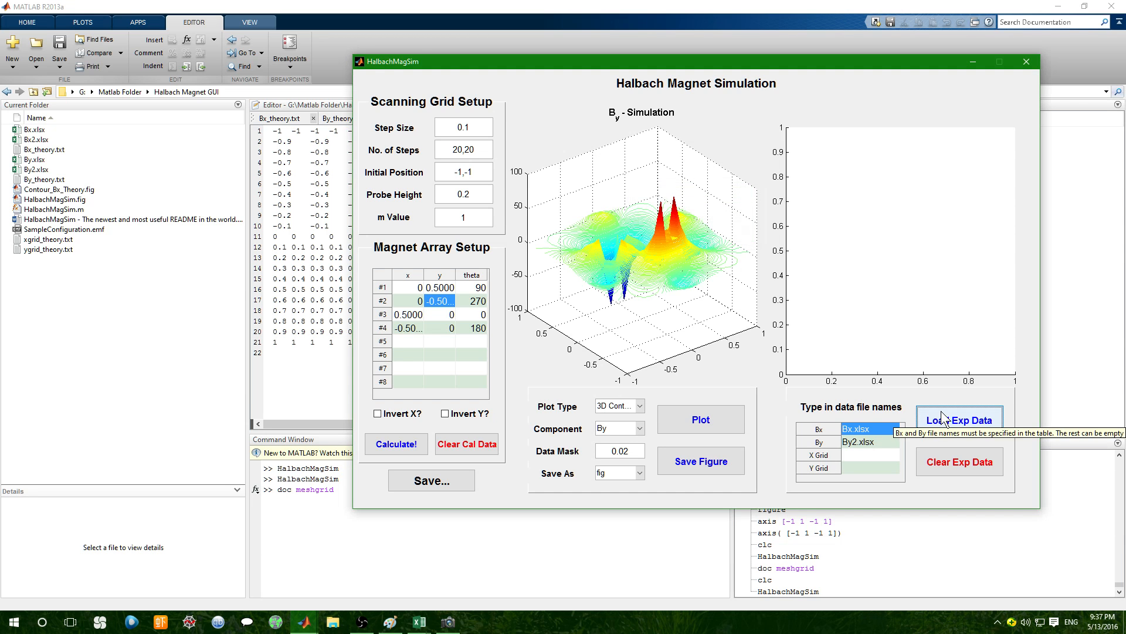
pyautogui.click(706, 410)
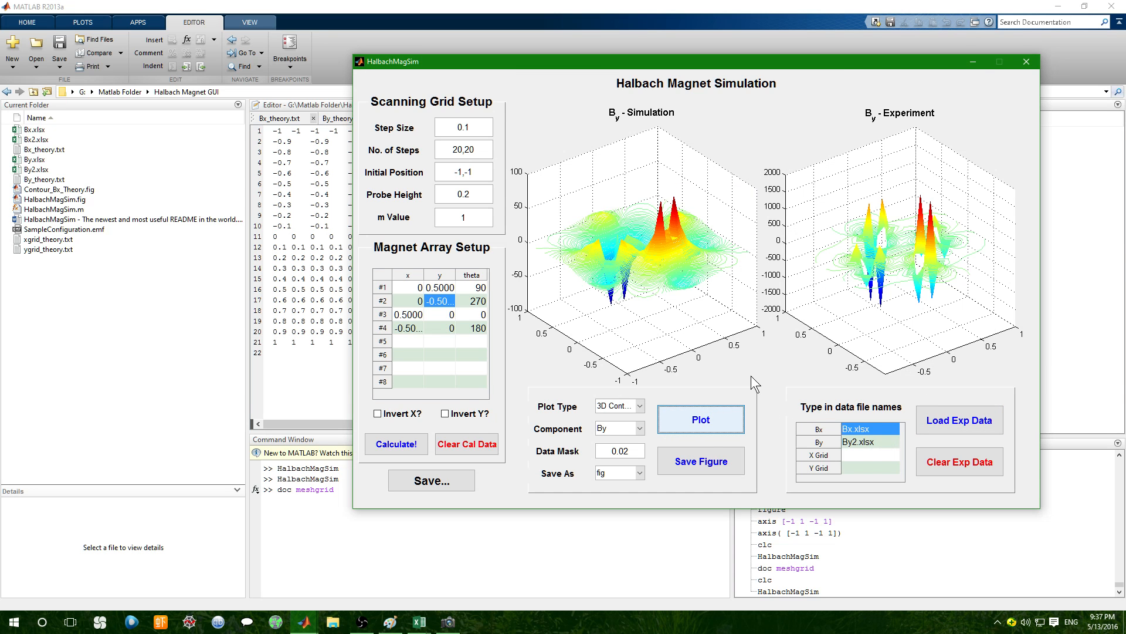
# Open Bx.xlsx from the current folder in the import tool, and switch to the Bx.xlsx workbook in Excel.
pyautogui.moveTo(580, 62); pyautogui.dragTo(515, 68)
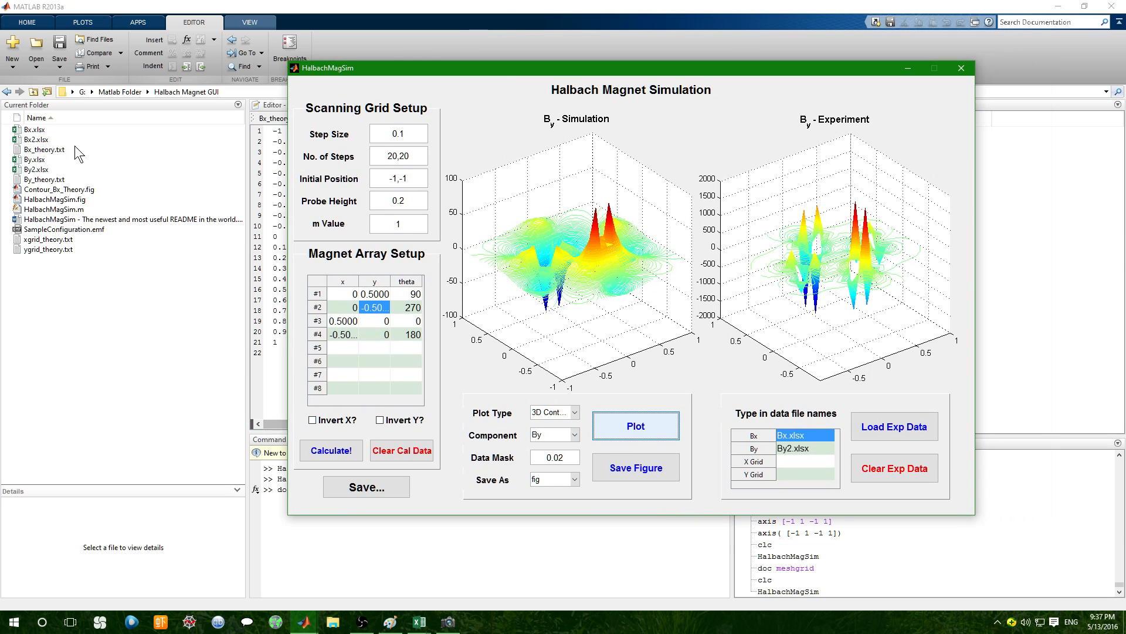
pyautogui.click(36, 130)
pyautogui.rightClick(33, 128)
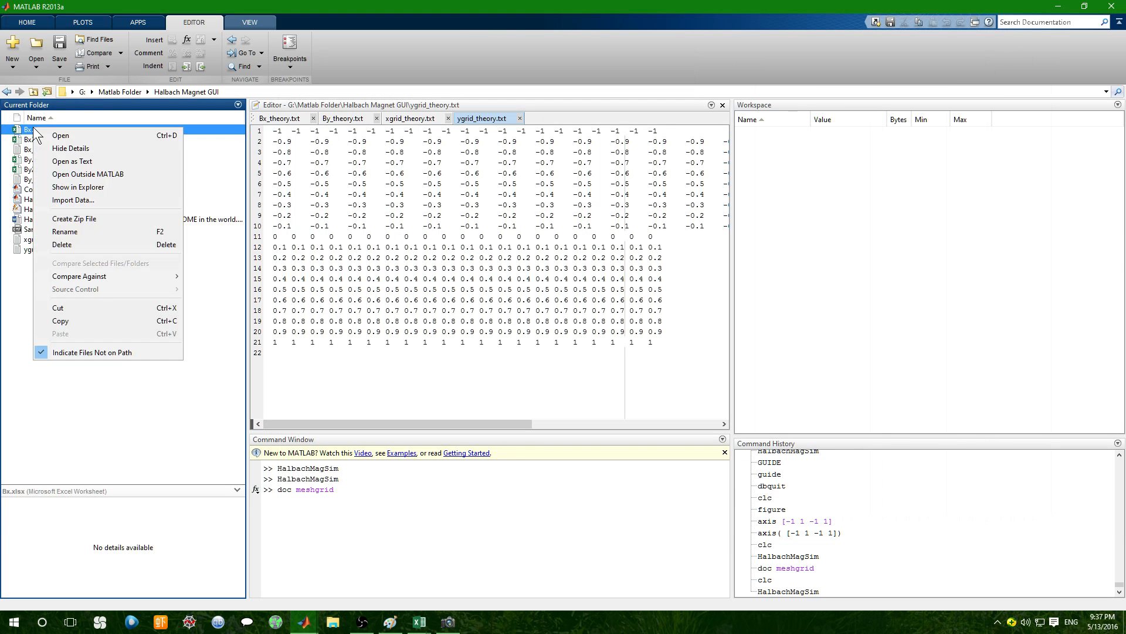
pyautogui.click(16, 273)
pyautogui.click(51, 130)
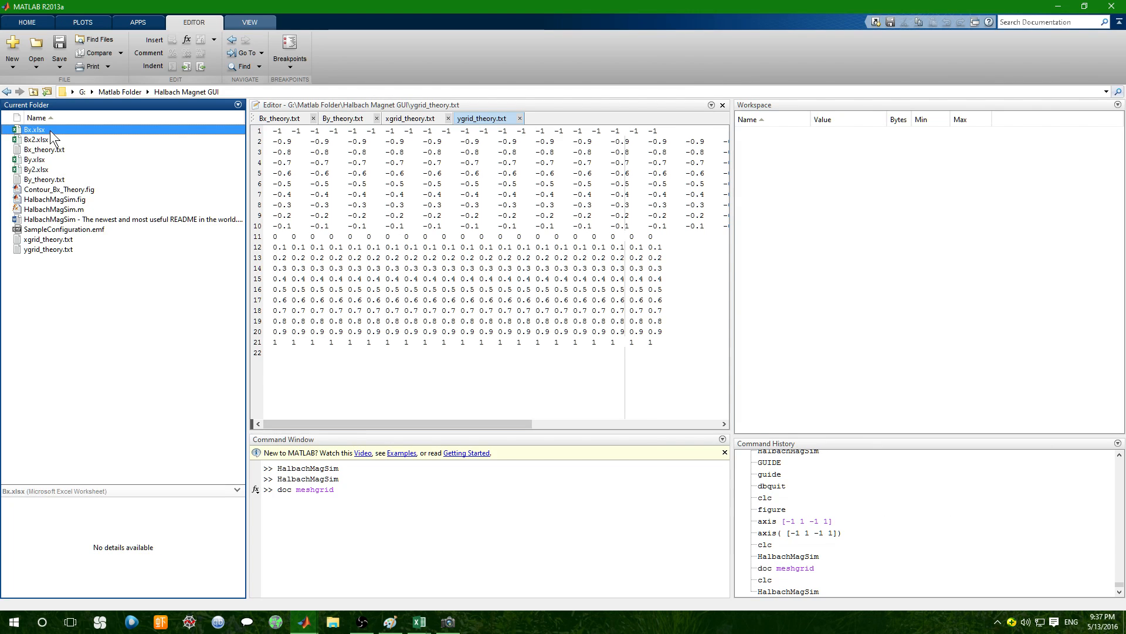
pyautogui.moveTo(414, 626)
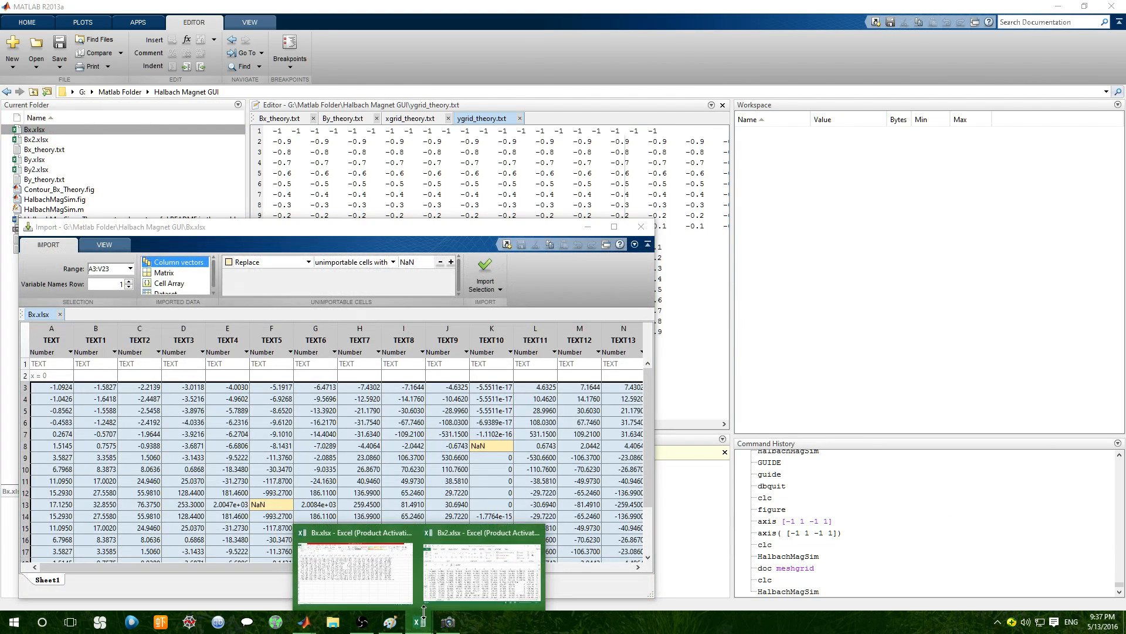
pyautogui.click(385, 583)
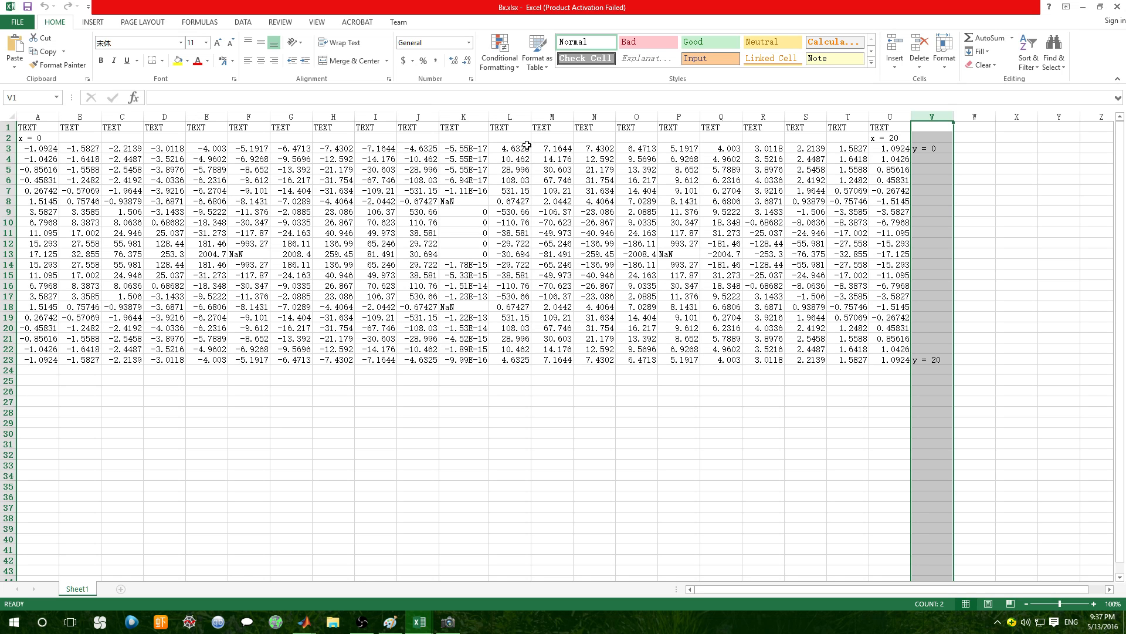
# Examine the data block A3:U23 and the x and y range labels along its edges in the Bx.xlsx sheet.
pyautogui.moveTo(52, 144); pyautogui.dragTo(899, 364)
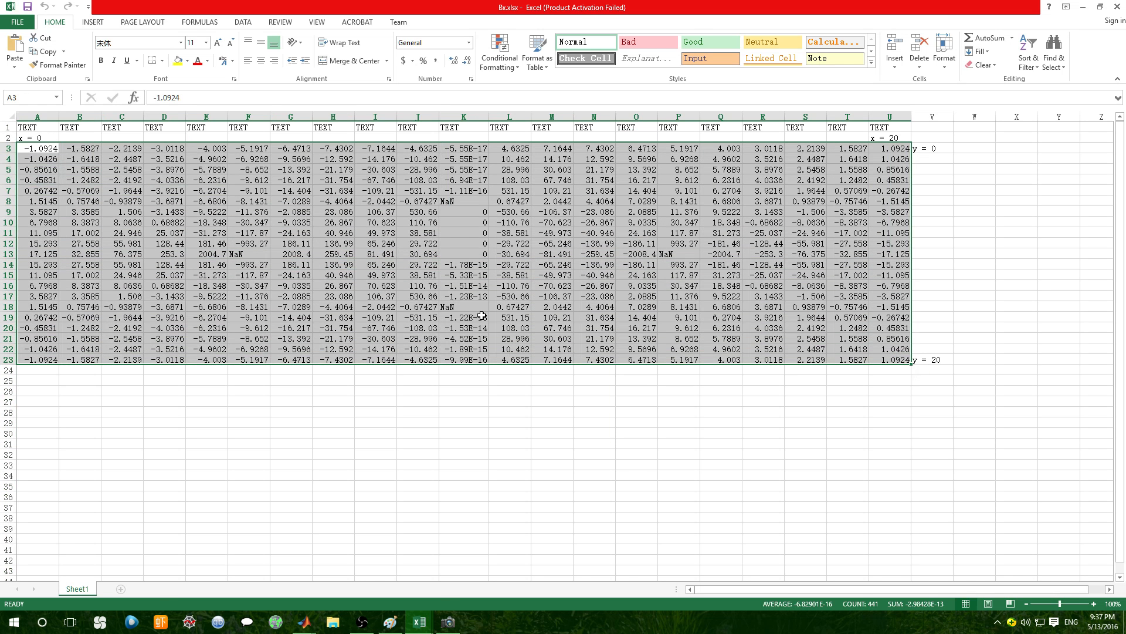
pyautogui.click(32, 140)
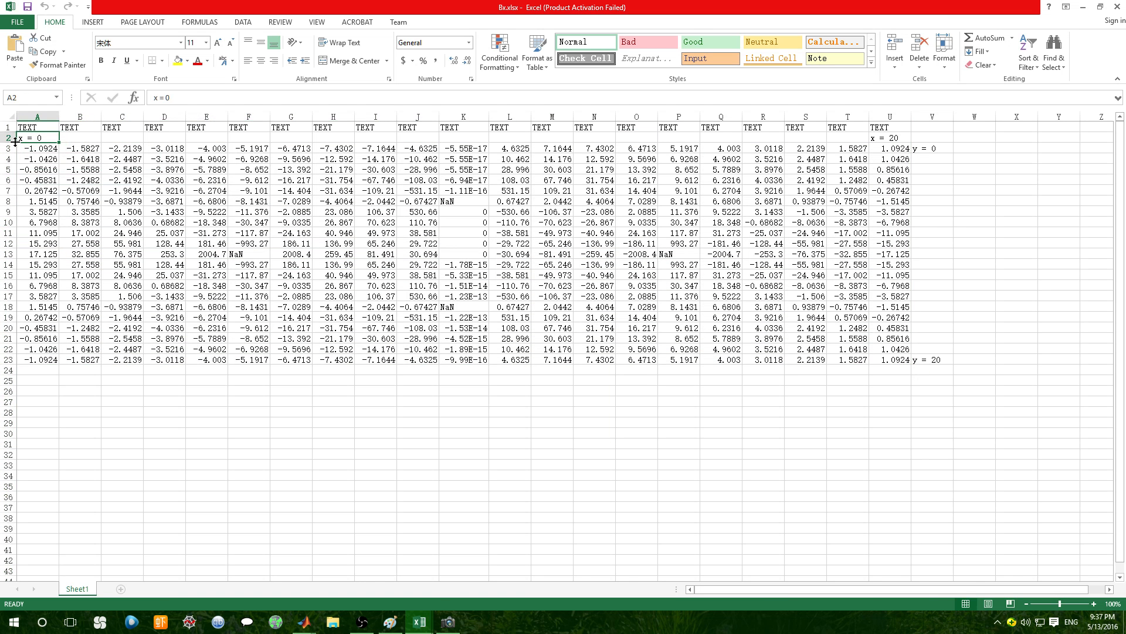
pyautogui.click(5, 136)
pyautogui.click(27, 147)
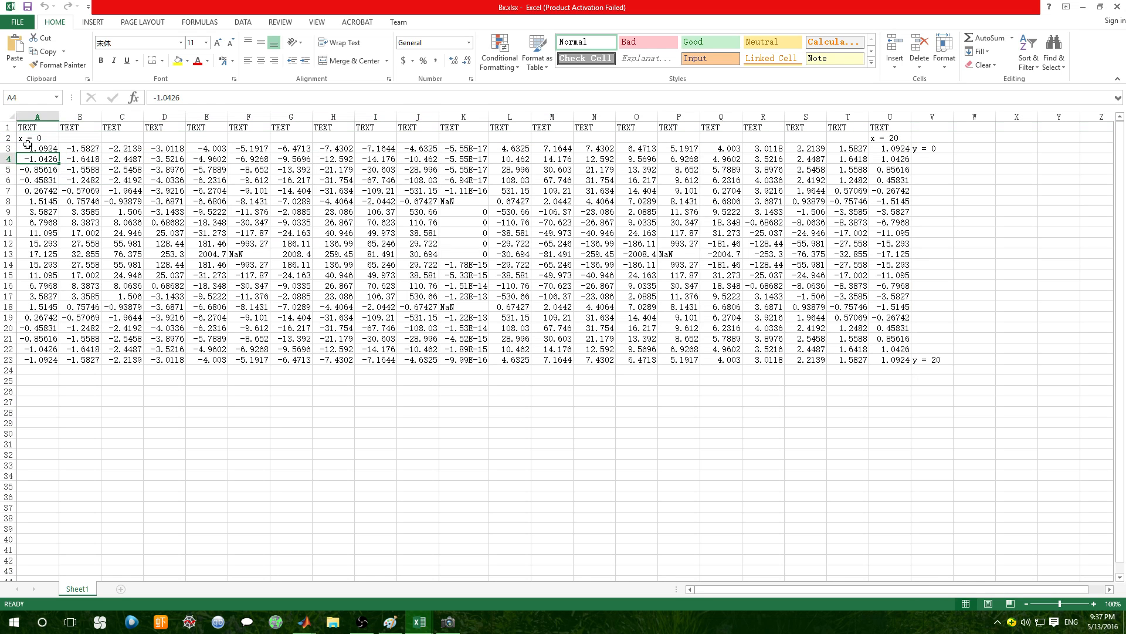
pyautogui.click(37, 136)
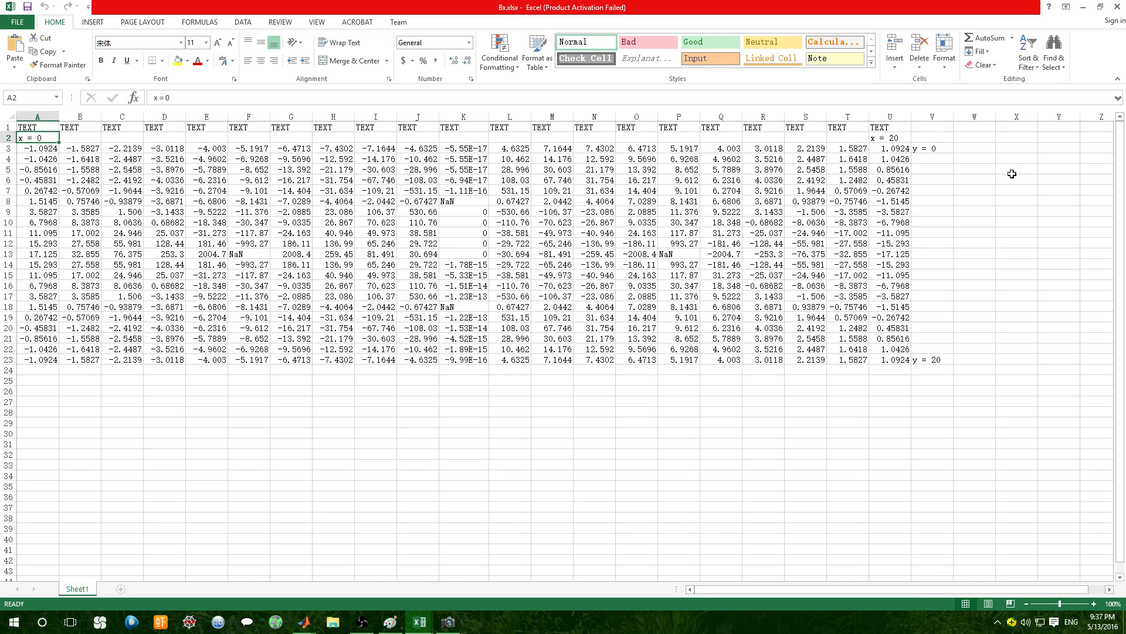
pyautogui.click(901, 137)
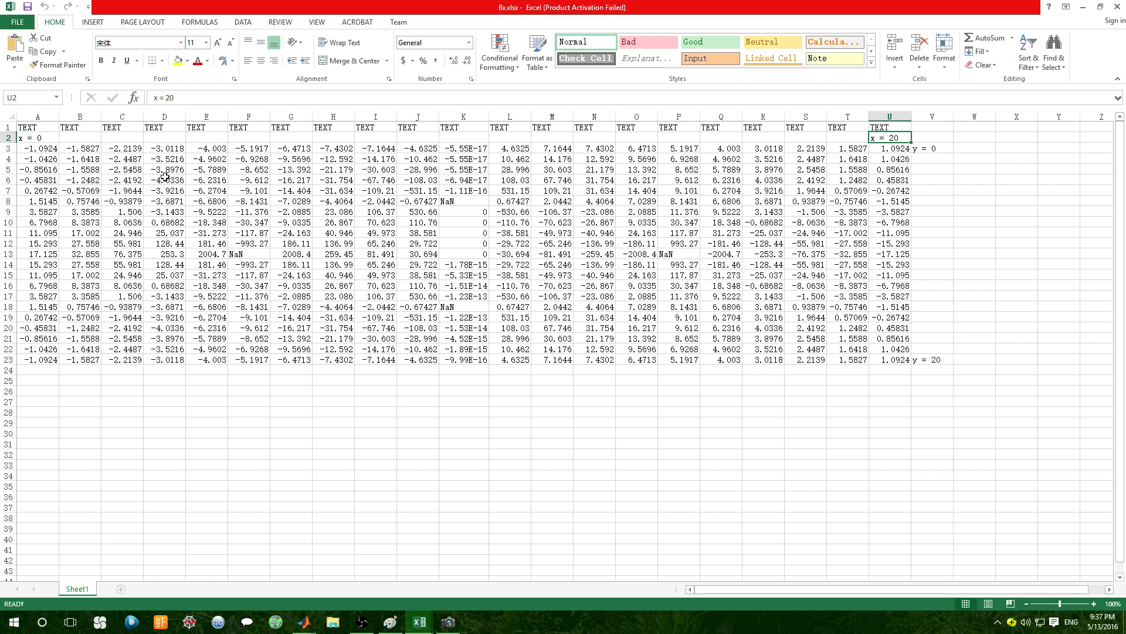
pyautogui.click(924, 148)
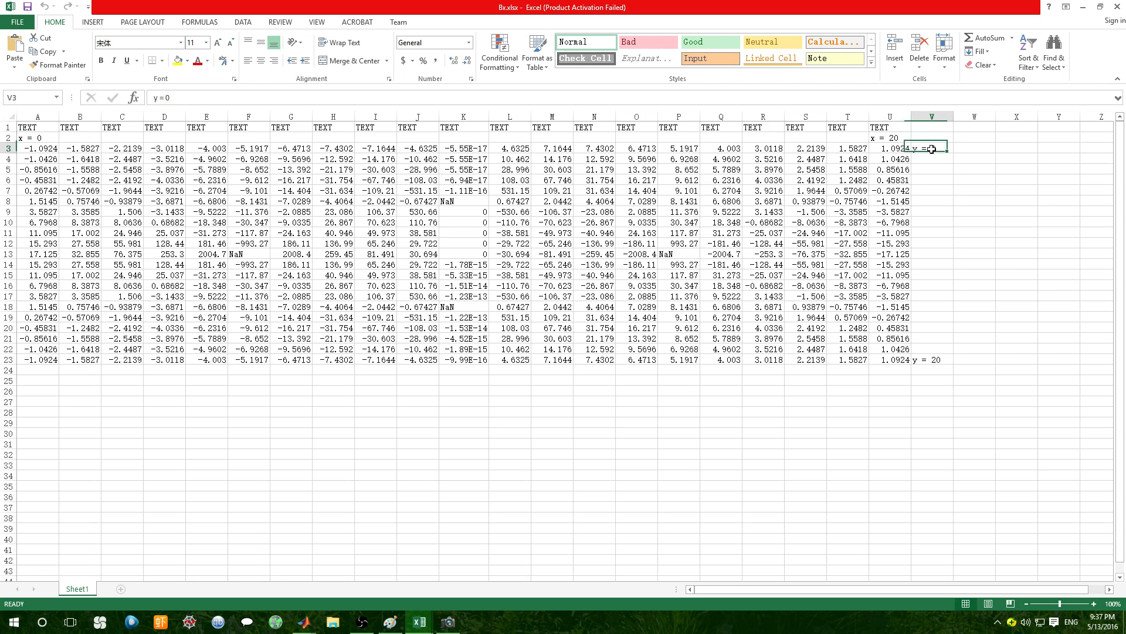
pyautogui.click(925, 349)
pyautogui.click(929, 365)
pyautogui.click(931, 362)
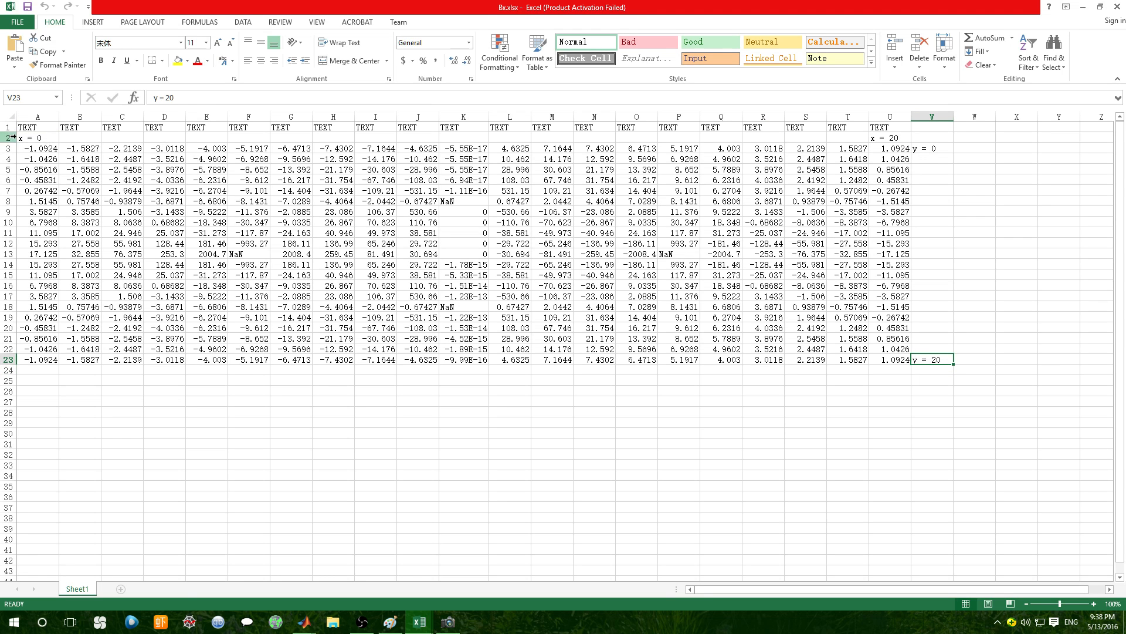
# Examine the text header cells in row 1 of the Bx.xlsx sheet, from column A to column E.
pyautogui.click(9, 127)
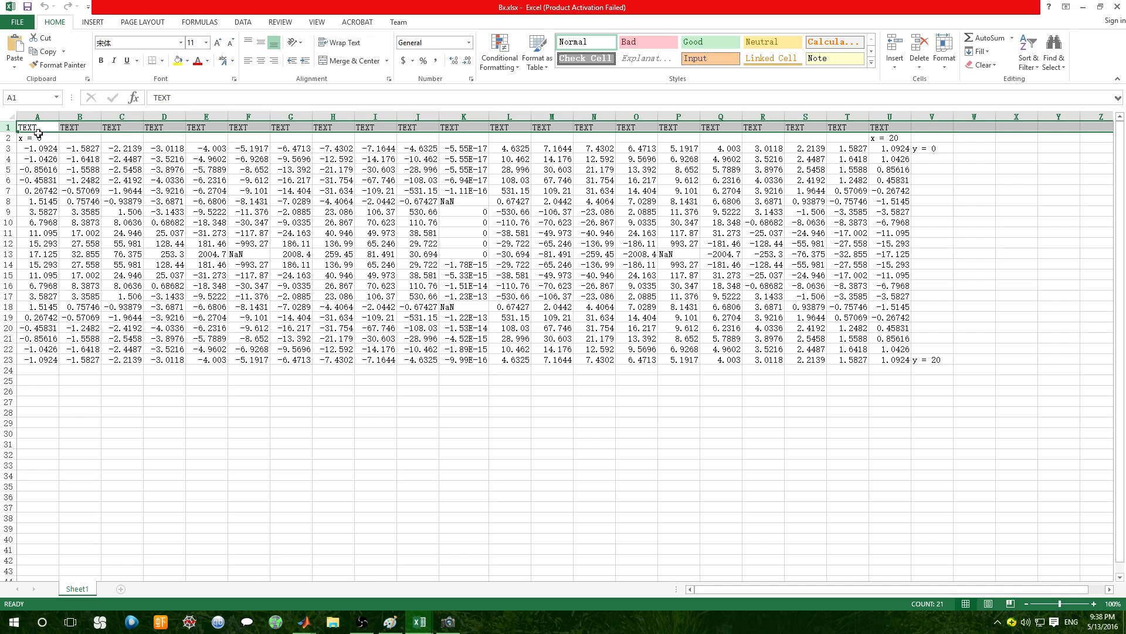
pyautogui.click(79, 127)
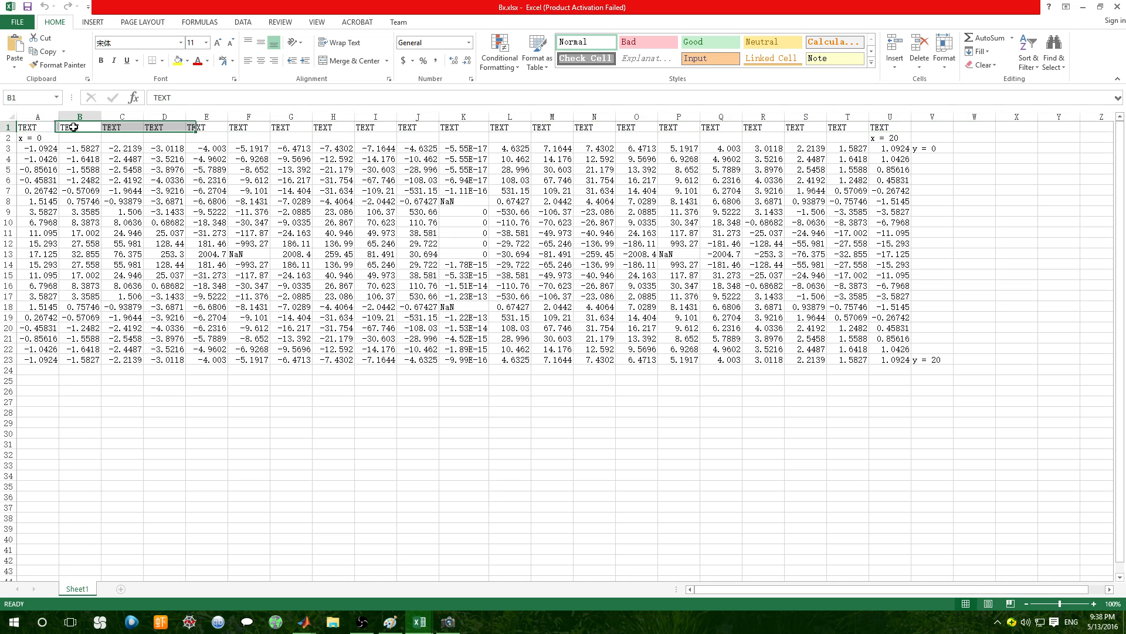
pyautogui.click(138, 126)
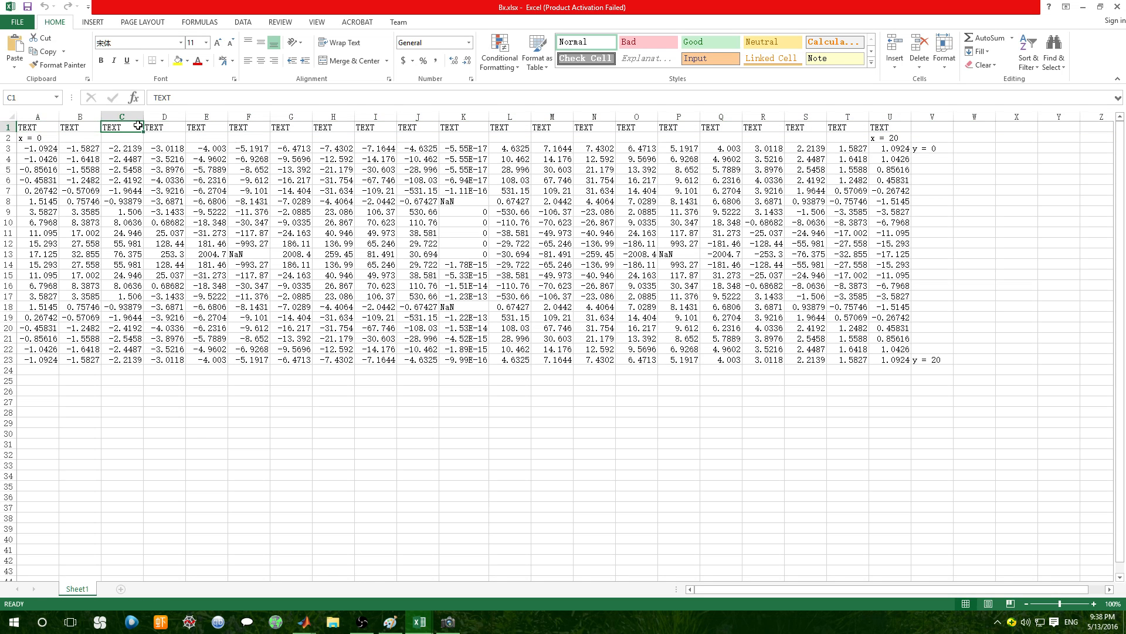
pyautogui.click(176, 128)
pyautogui.click(206, 127)
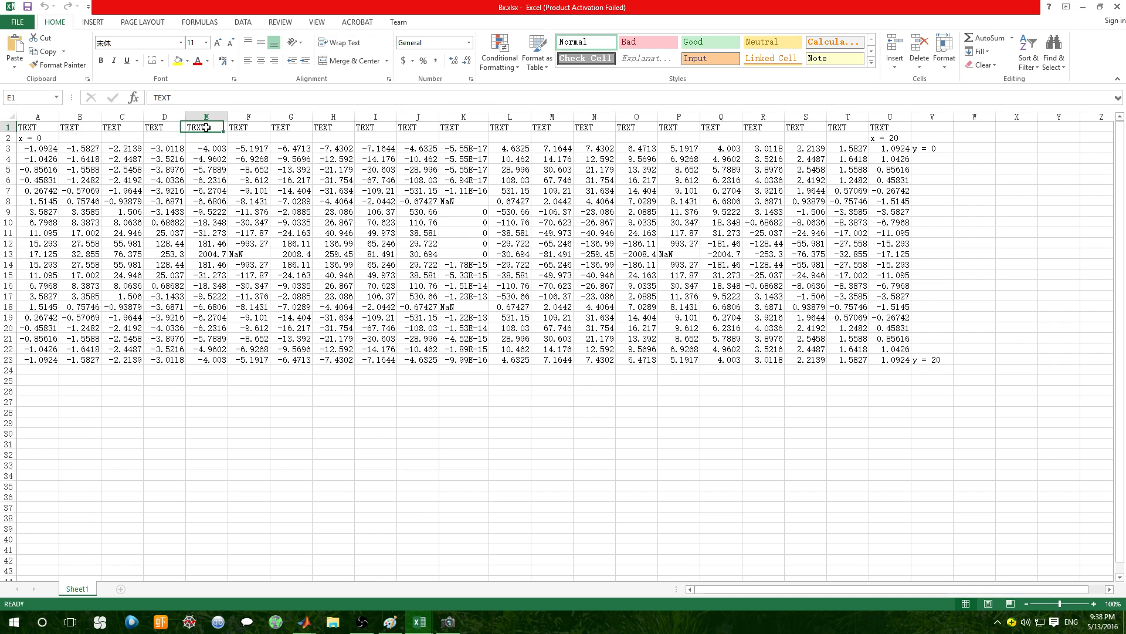
# Examine the header rows 1 and 2 and the label column V around the data in the Bx.xlsx sheet.
pyautogui.click(251, 126)
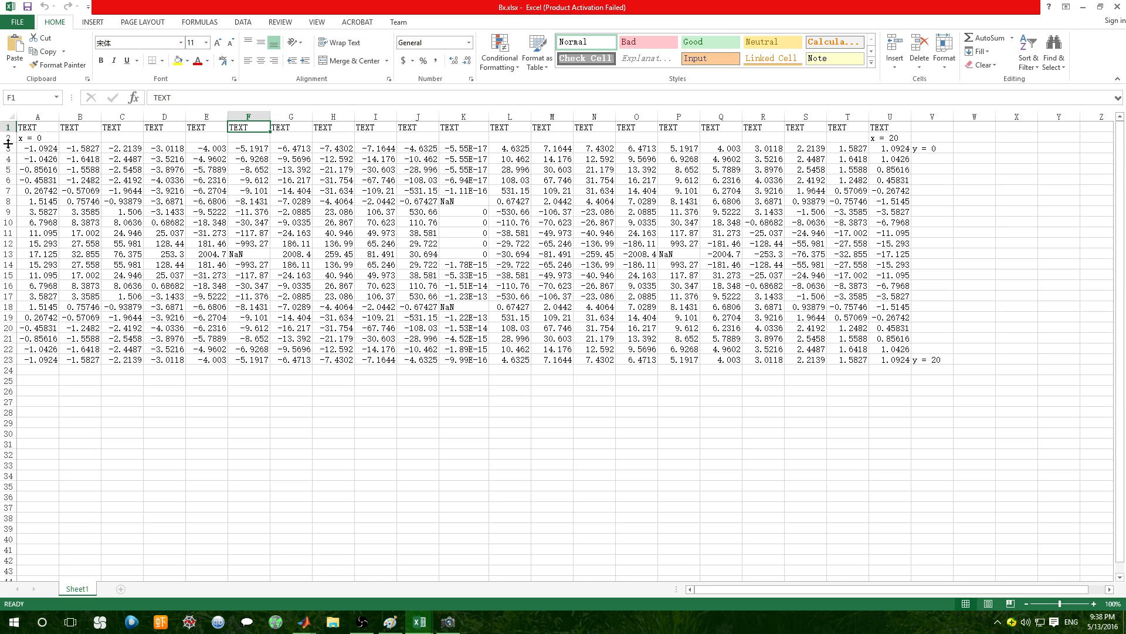
pyautogui.moveTo(9, 127); pyautogui.dragTo(10, 138)
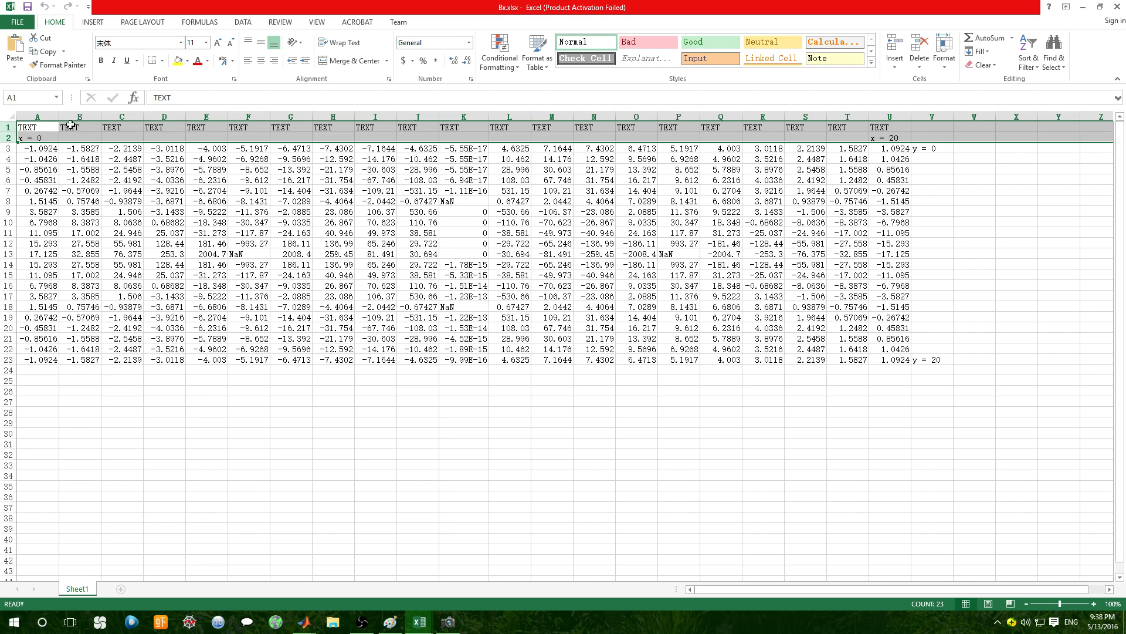
pyautogui.click(932, 117)
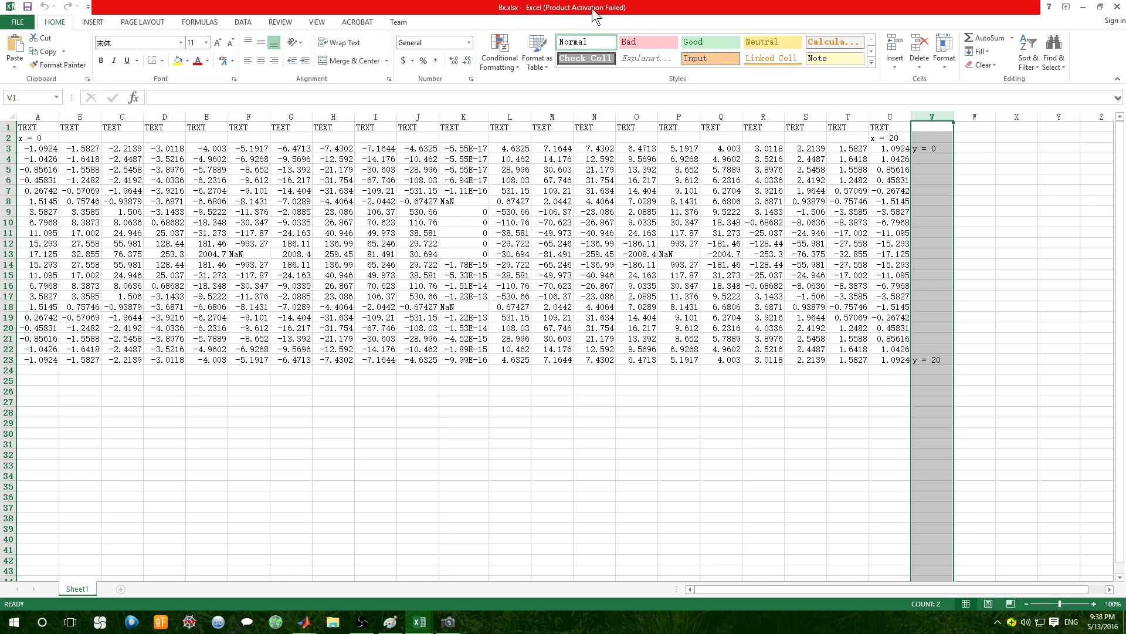
# Restore the Excel window to a smaller size, bring HalbachMagSim to the front and close the Bx.xlsx import tool.
pyautogui.moveTo(597, 9); pyautogui.dragTo(578, 140)
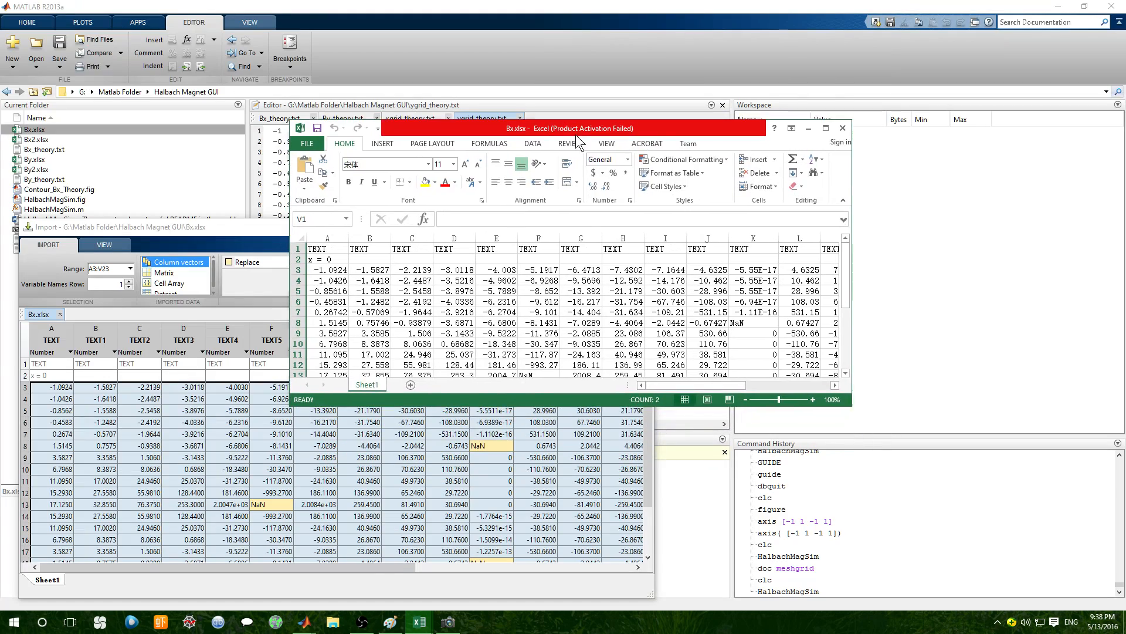
pyautogui.click(304, 622)
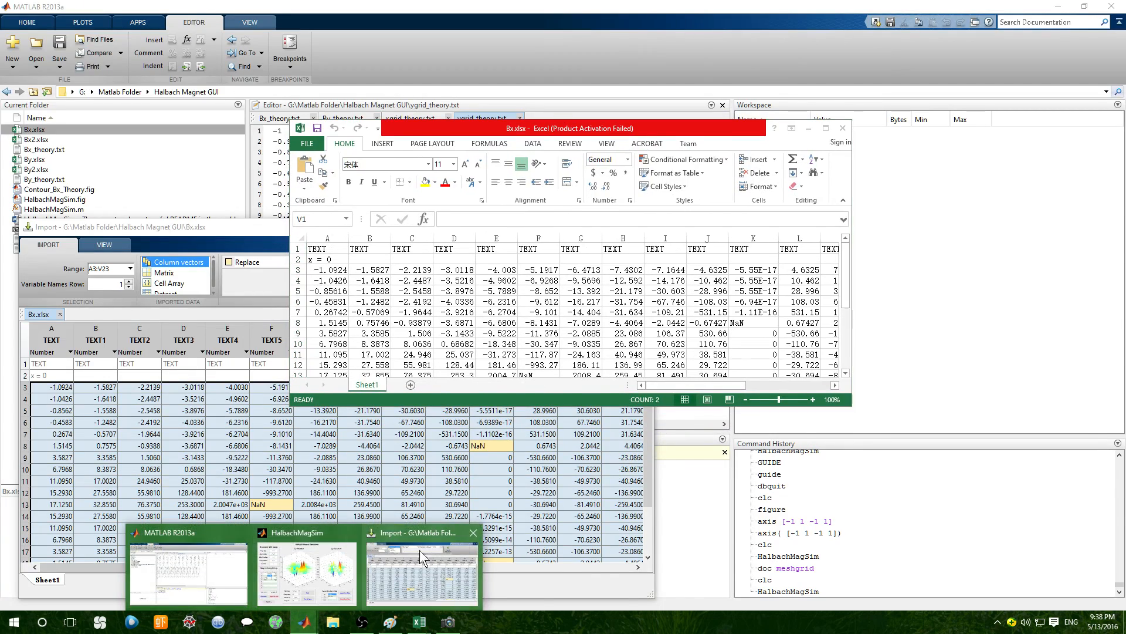
pyautogui.click(320, 560)
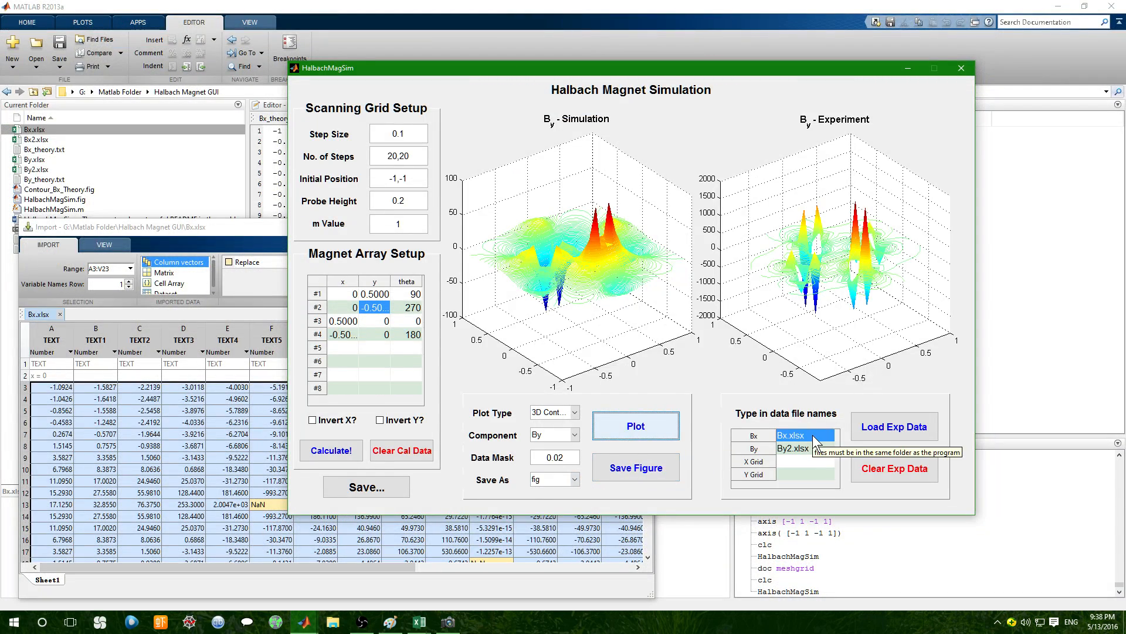
pyautogui.click(158, 230)
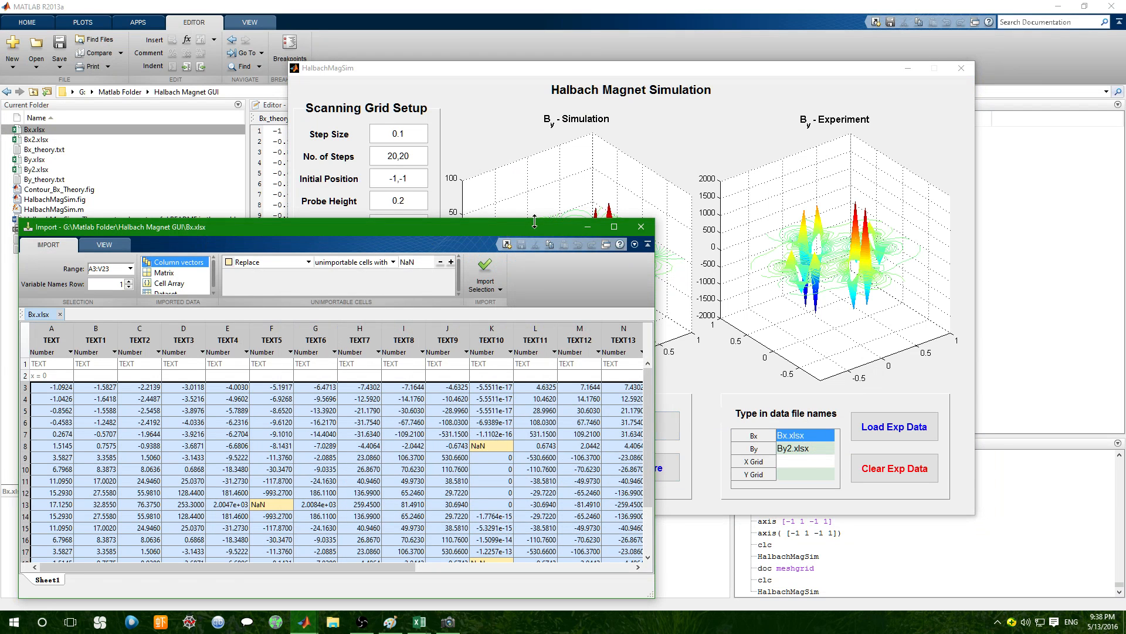
pyautogui.click(642, 227)
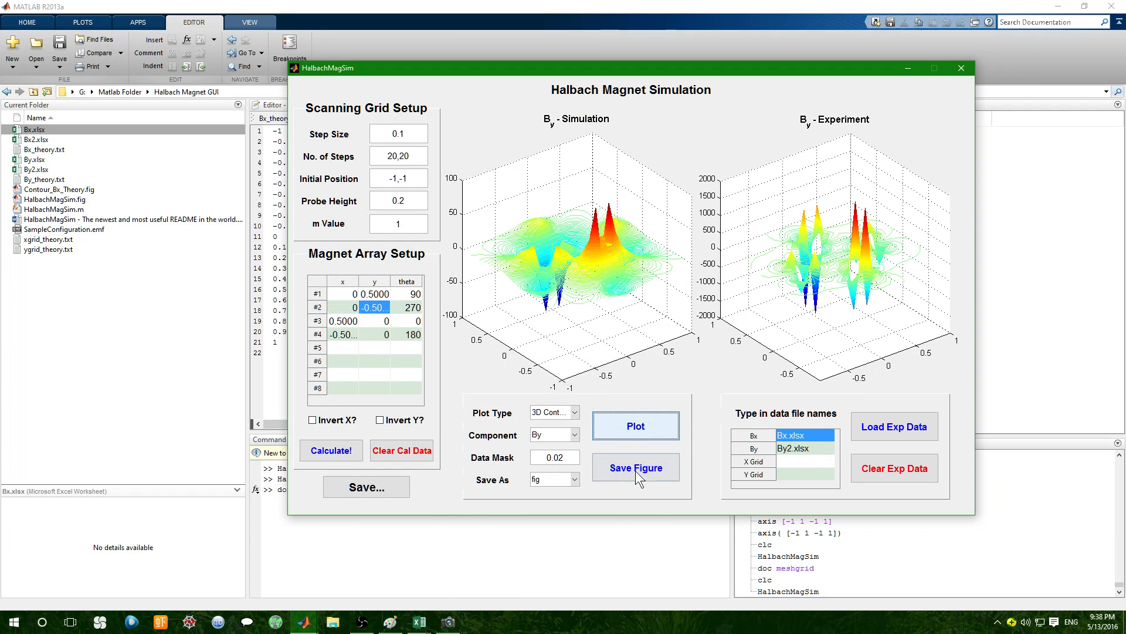
# View the Bx.xlsx workbook in a maximized Excel window, and return to HalbachMagSim.
pyautogui.click(421, 621)
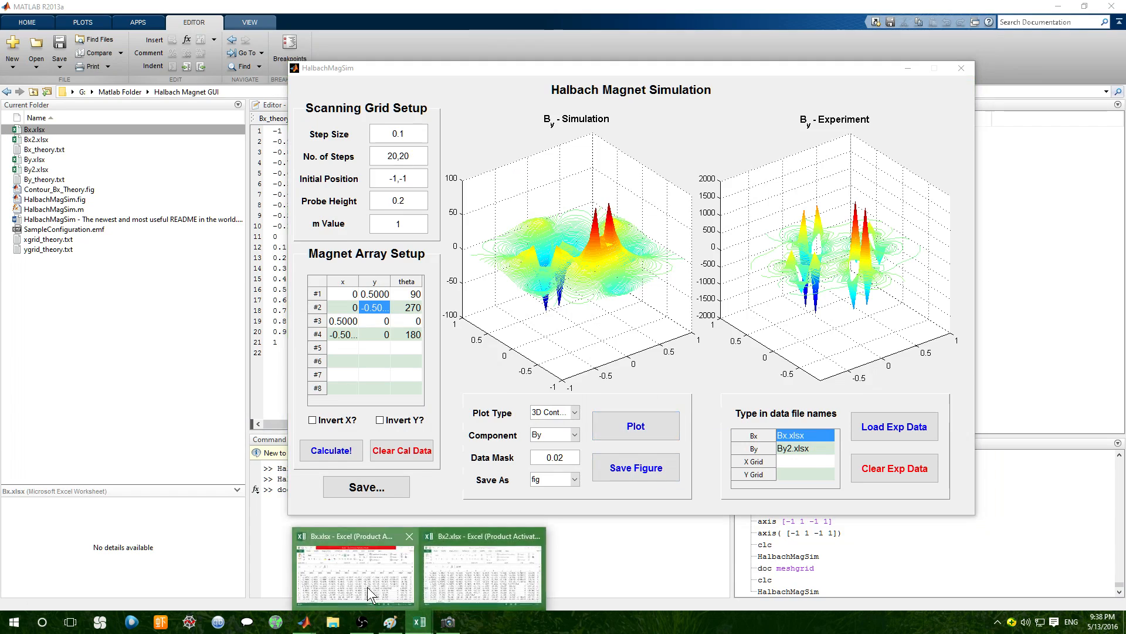
pyautogui.click(376, 589)
pyautogui.doubleClick(628, 130)
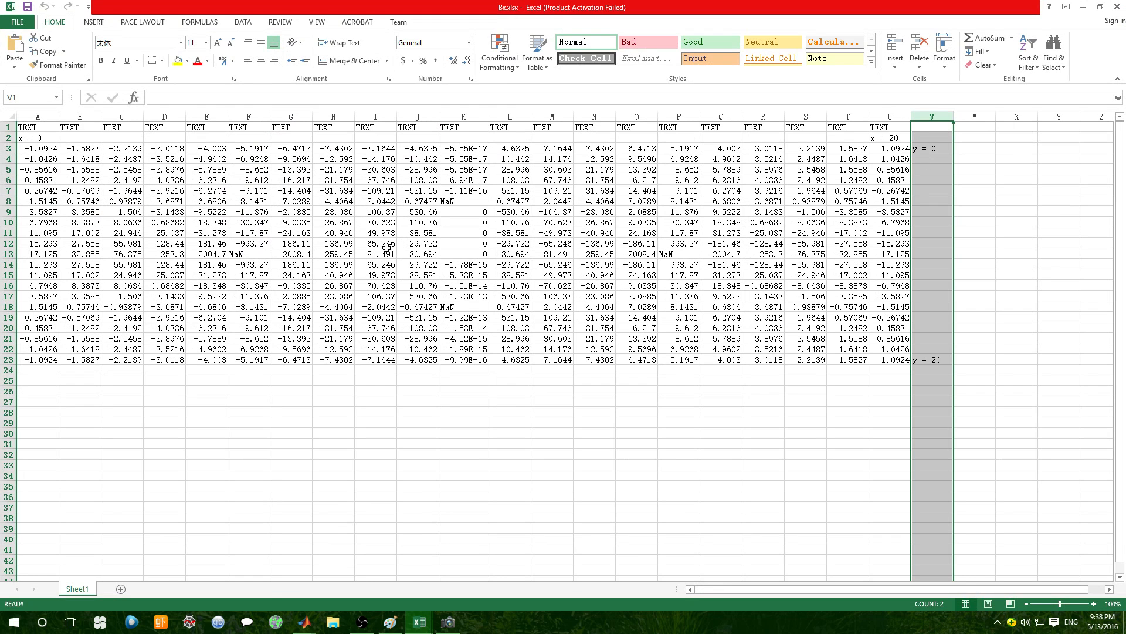
pyautogui.click(304, 622)
pyautogui.click(263, 578)
pyautogui.moveTo(296, 622)
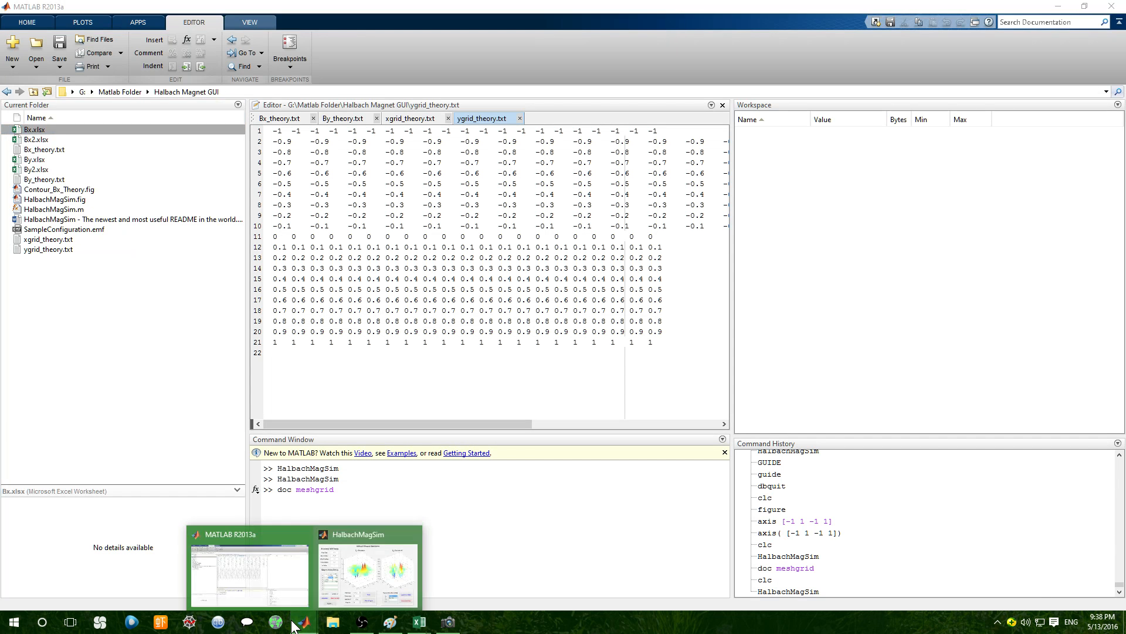
pyautogui.click(352, 563)
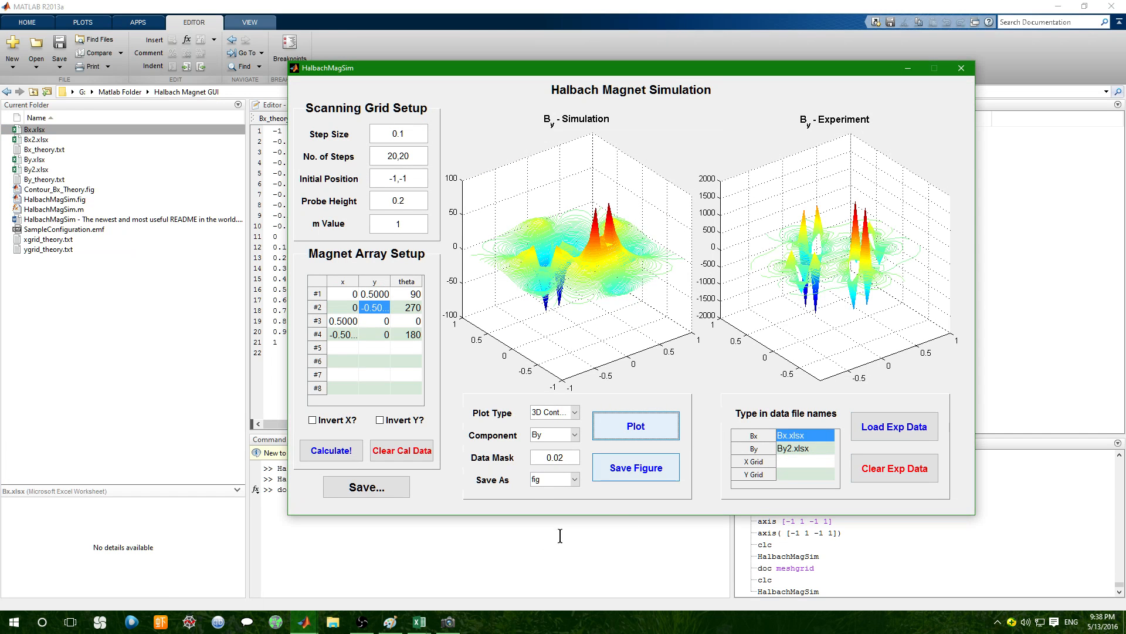
# Switch to Excel and view the Bx2.xlsx workbook, which holds the data without labels, in a maximized window.
pyautogui.moveTo(418, 622)
pyautogui.click(445, 558)
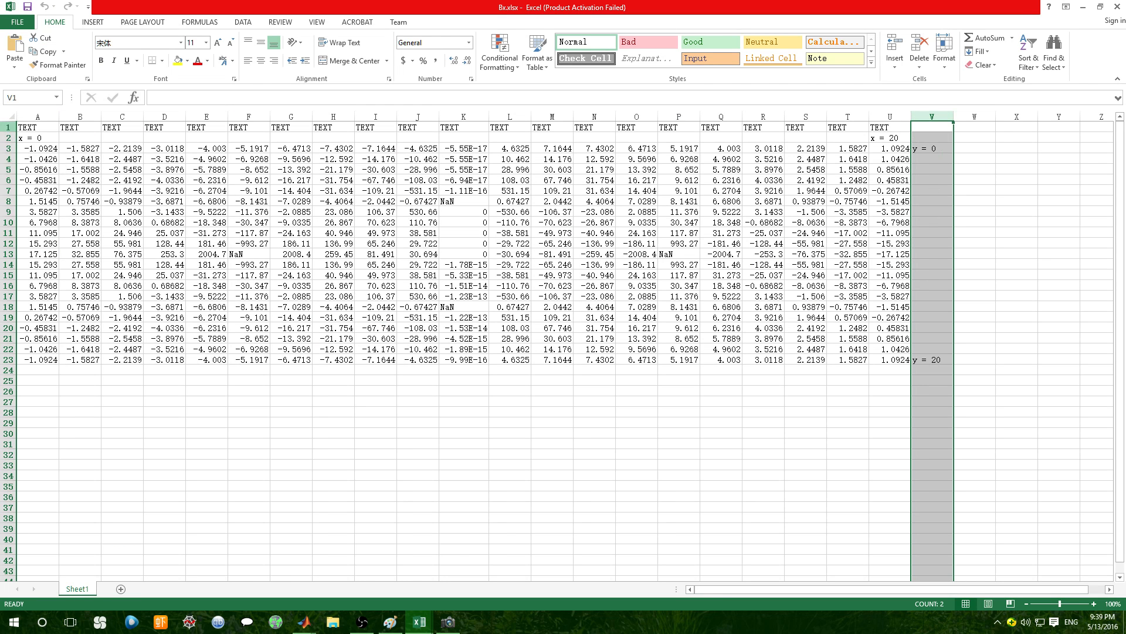
pyautogui.click(419, 622)
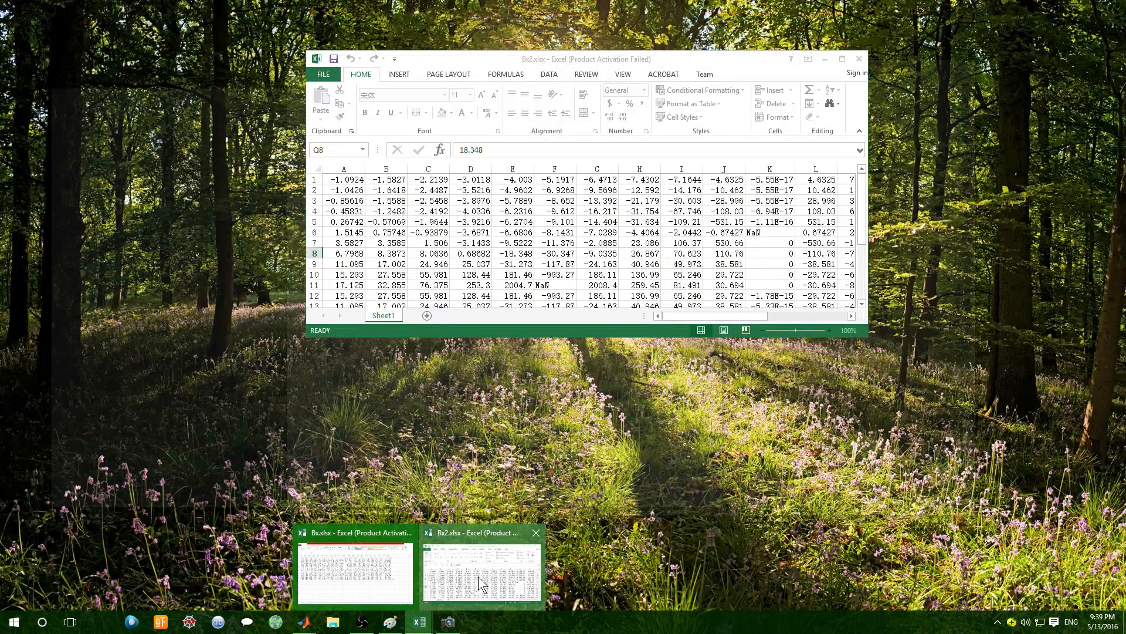
pyautogui.click(478, 576)
pyautogui.doubleClick(576, 56)
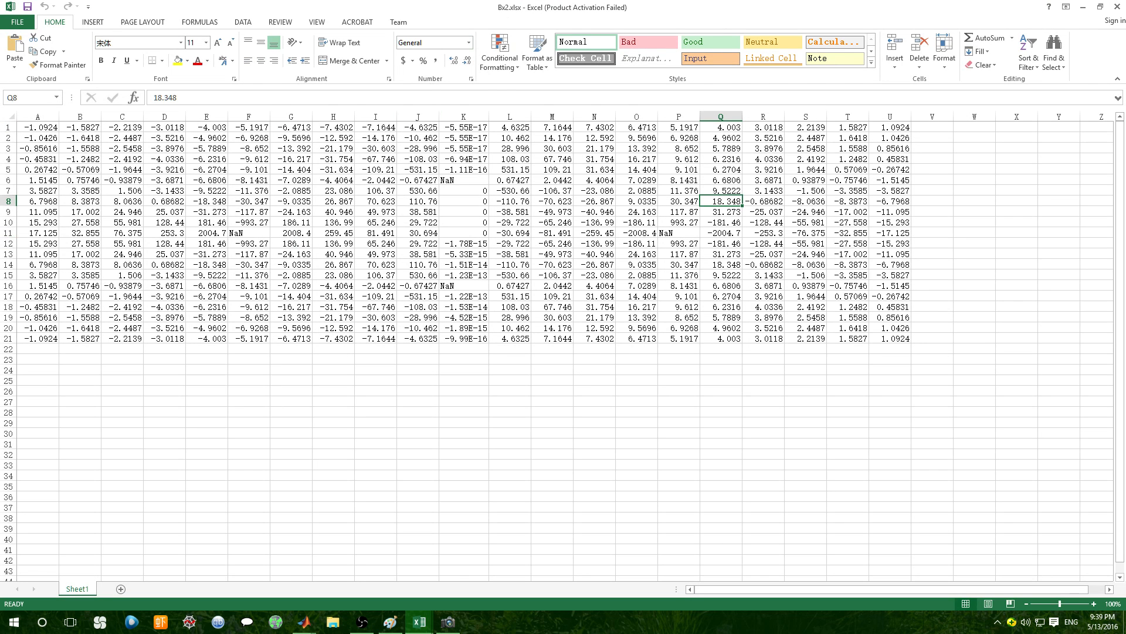
# Examine the file formats available for saving Bx2.xlsx in the Halbach Magnet GUI folder, and leave without saving.
pyautogui.click(18, 22)
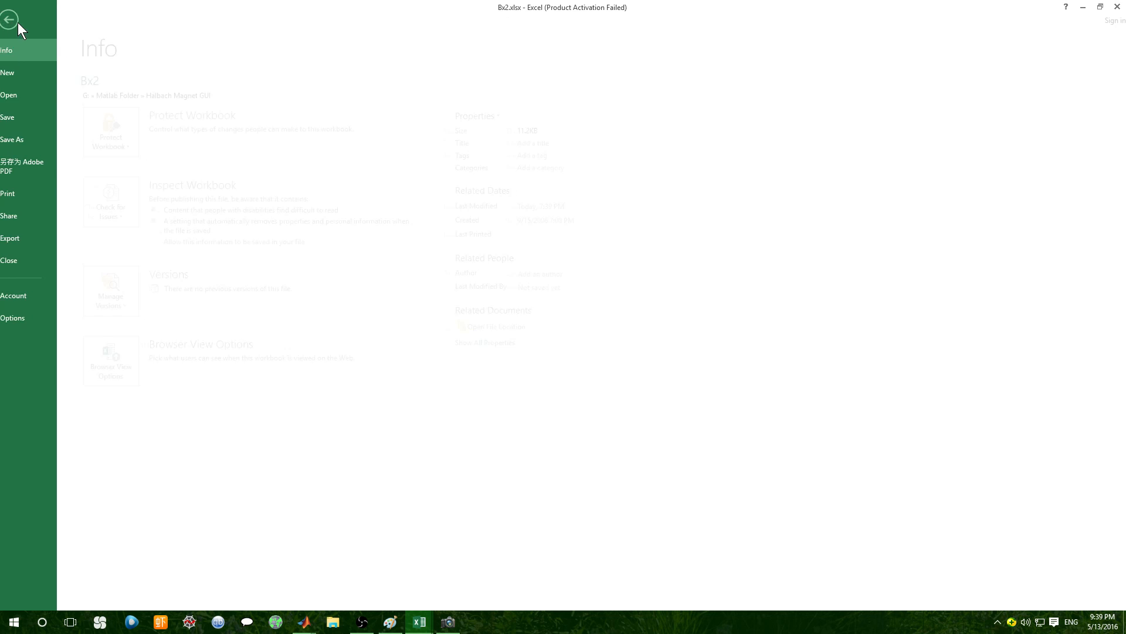
pyautogui.click(35, 138)
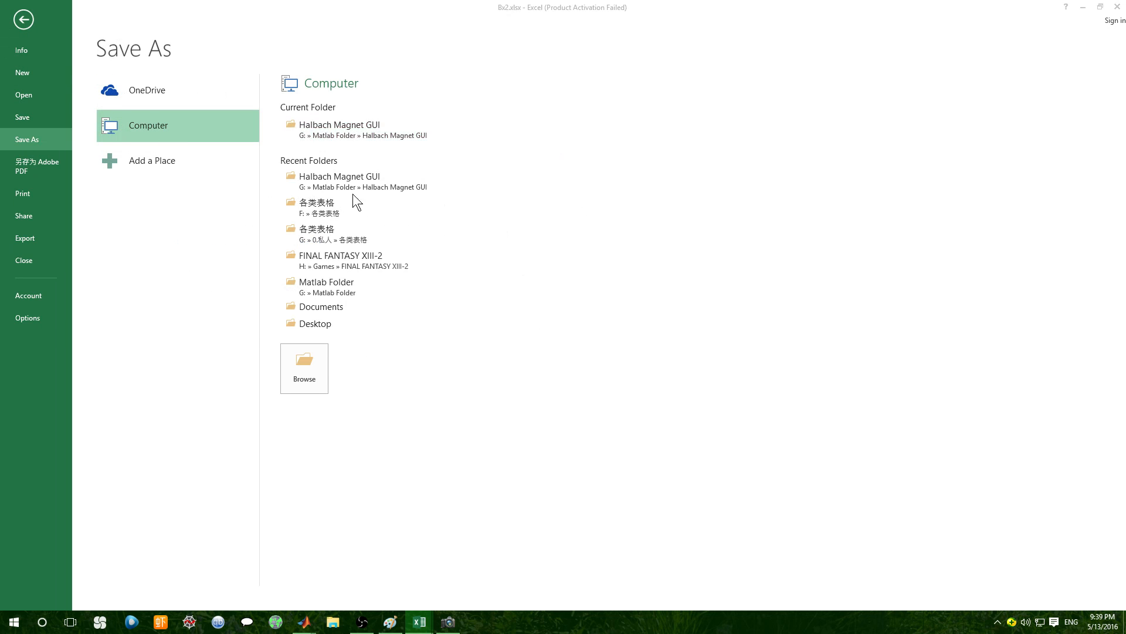
pyautogui.click(353, 192)
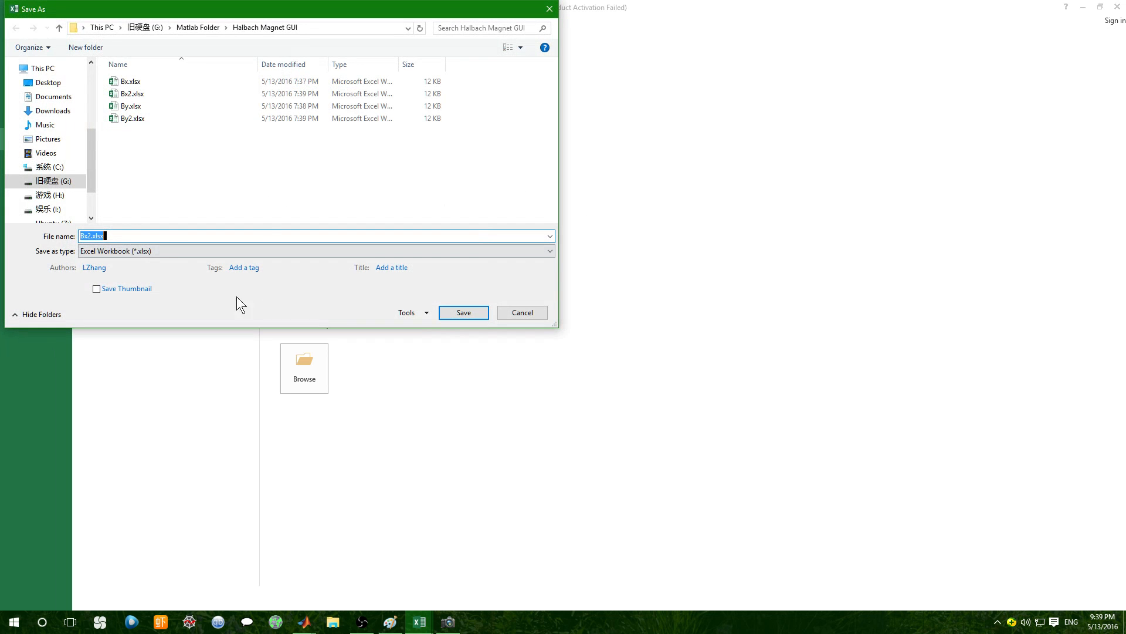
pyautogui.click(221, 251)
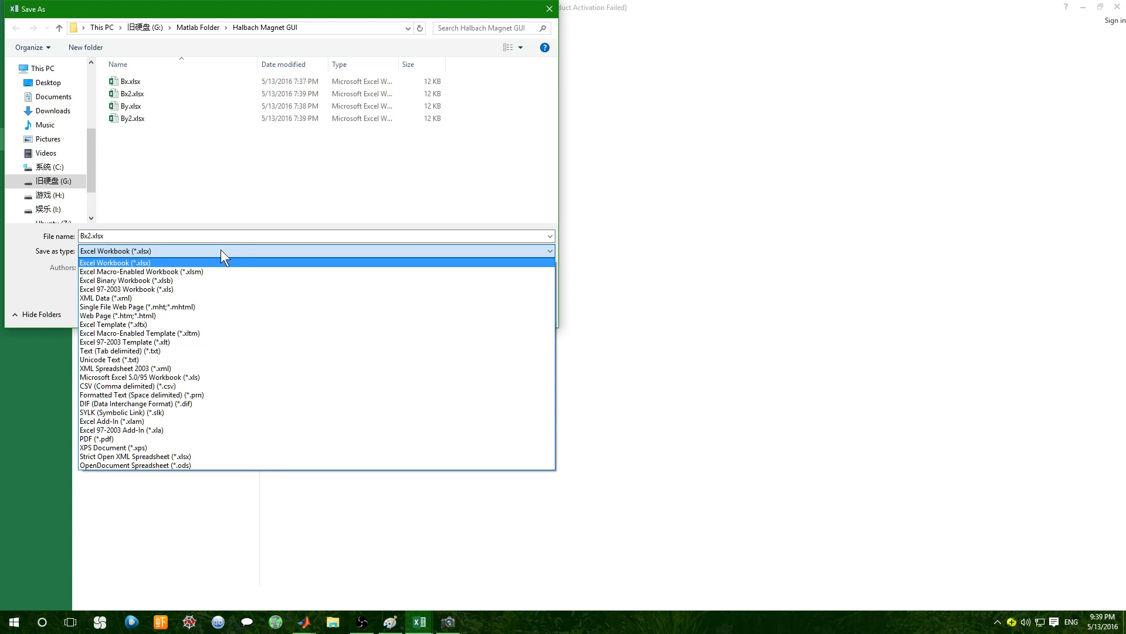
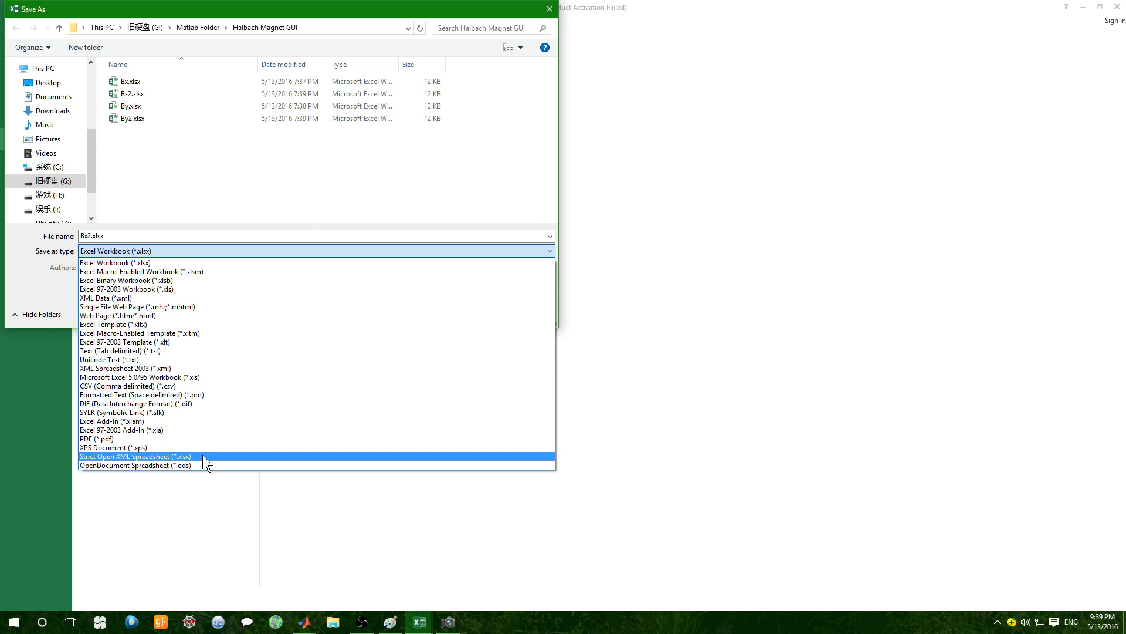
pyautogui.click(381, 180)
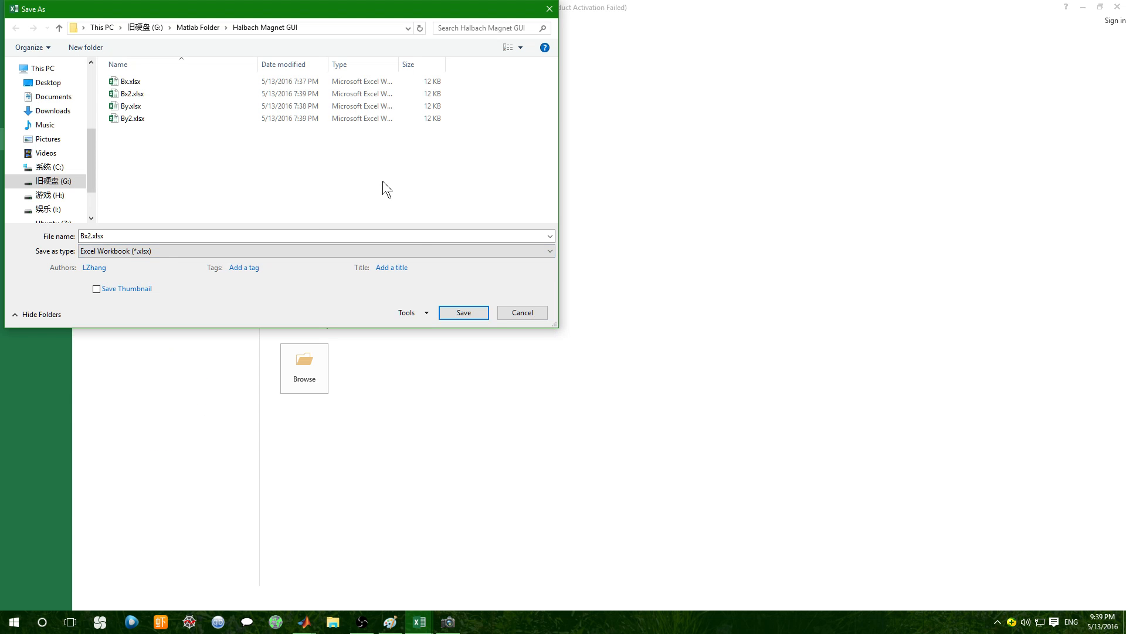
pyautogui.click(521, 313)
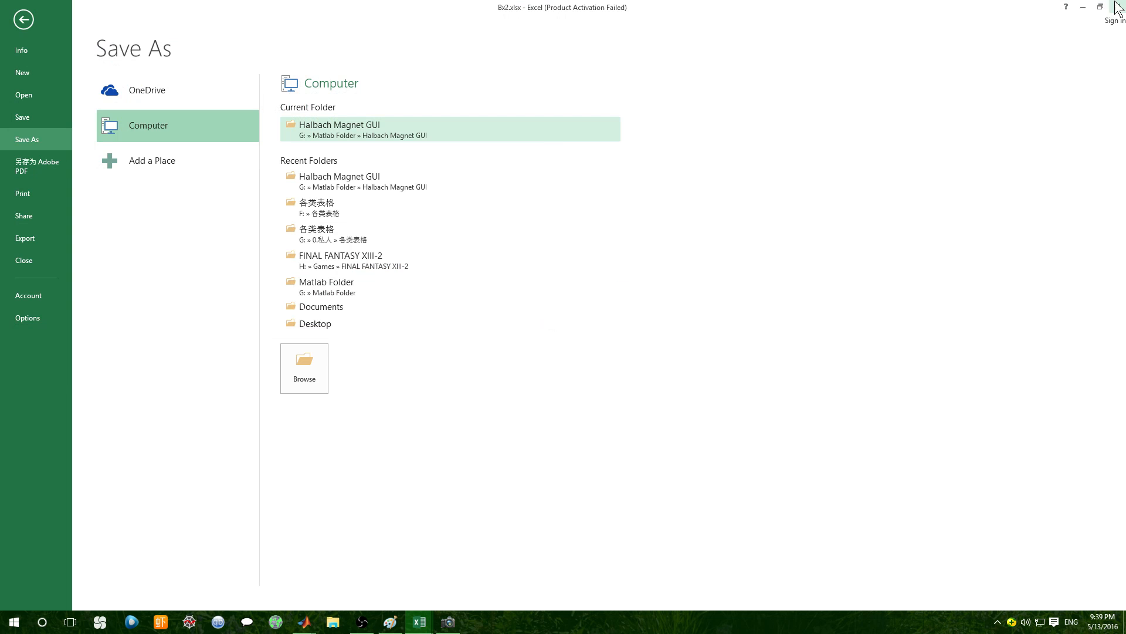
# Close the Bx2.xlsx workbook and switch to HalbachMagSim.
pyautogui.click(1117, 6)
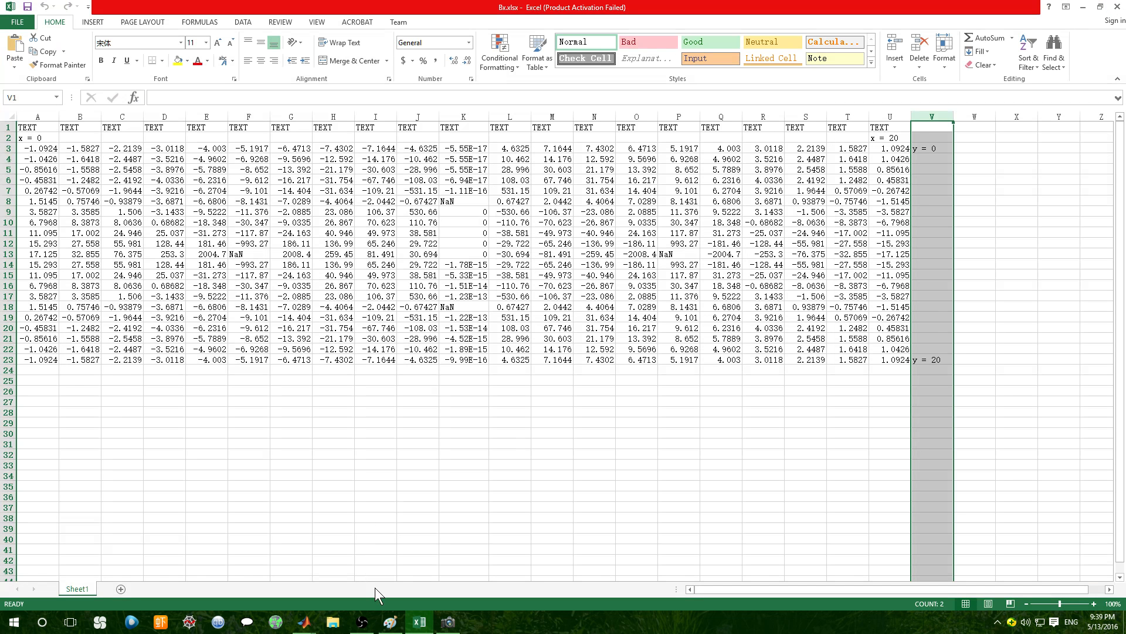
pyautogui.moveTo(418, 613)
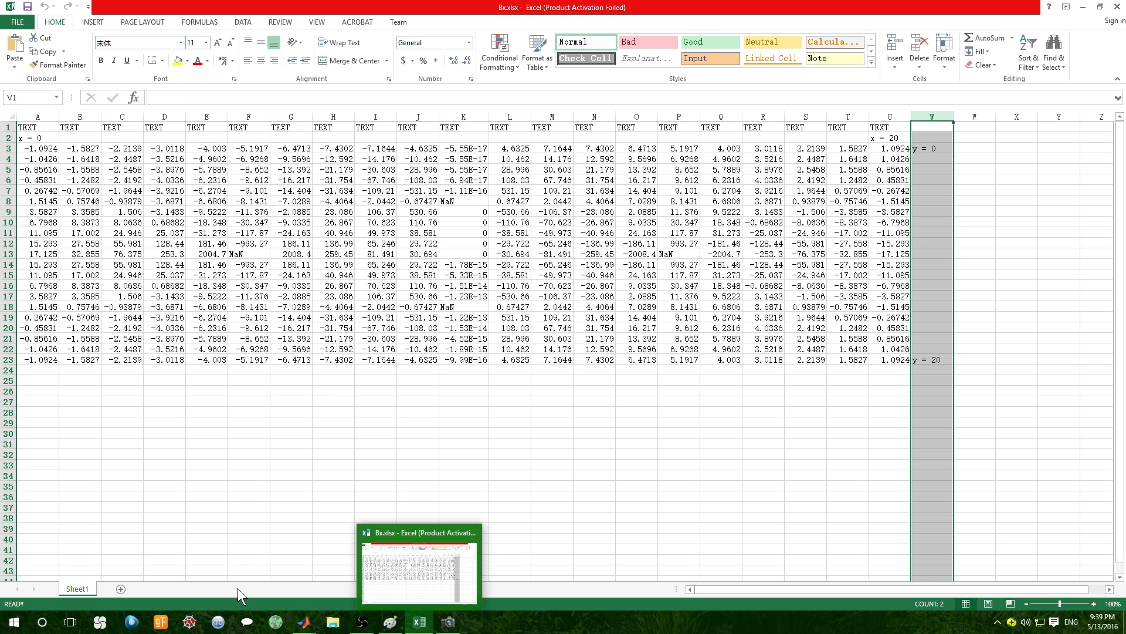
pyautogui.click(304, 622)
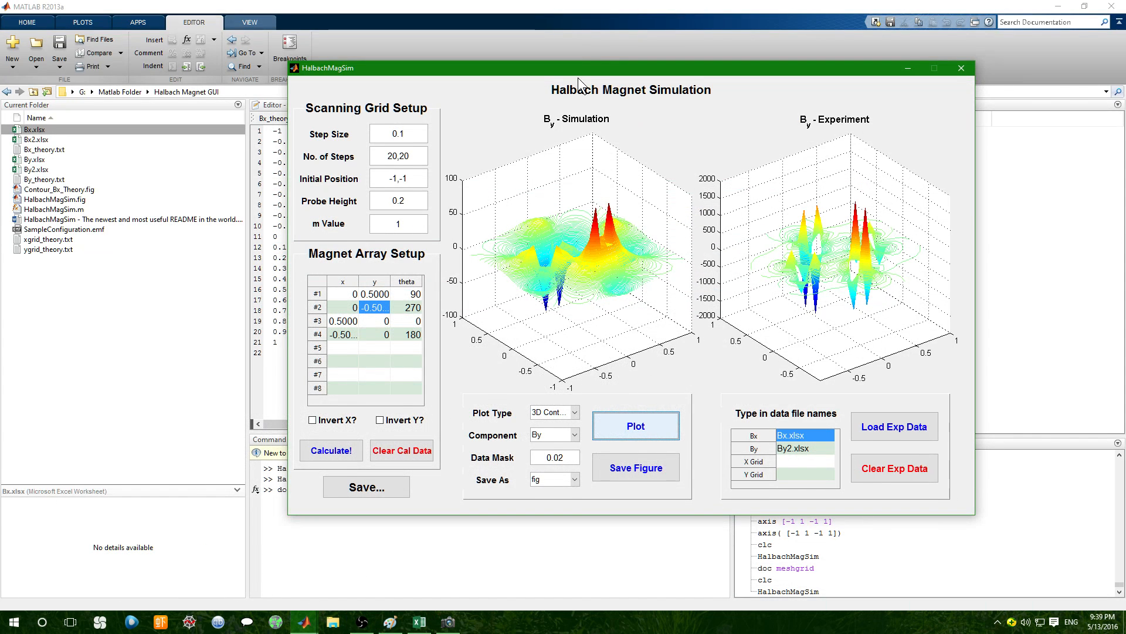
# Load the experimental data with Bx2.xlsx as the Bx file and plot the By component.
pyautogui.moveTo(606, 69); pyautogui.dragTo(576, 57)
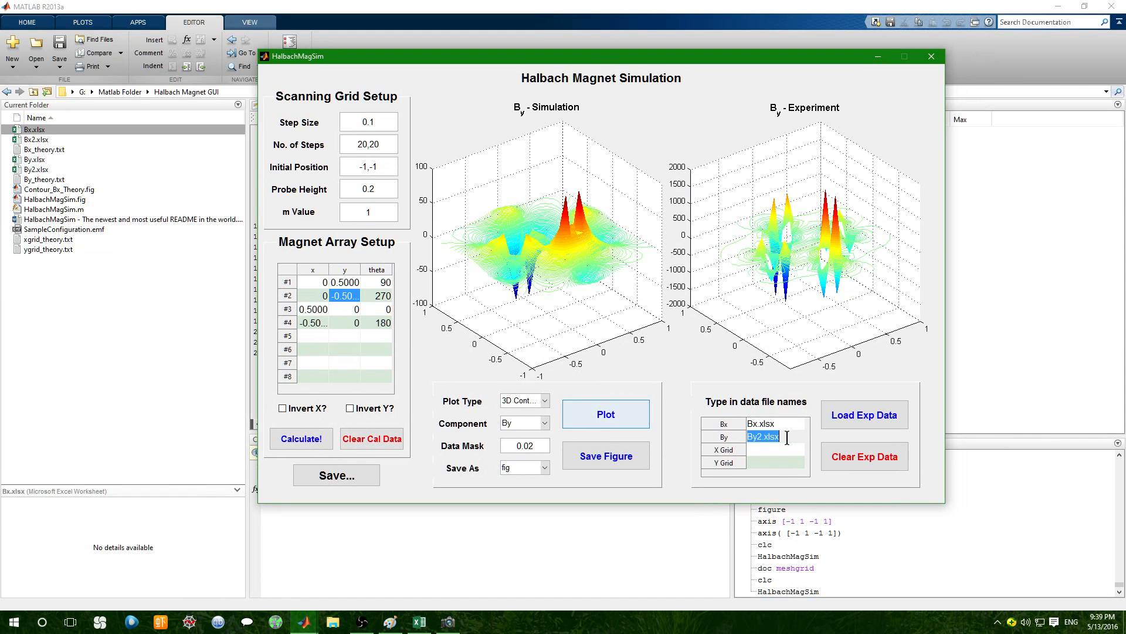
pyautogui.doubleClick(763, 423)
pyautogui.click(760, 423)
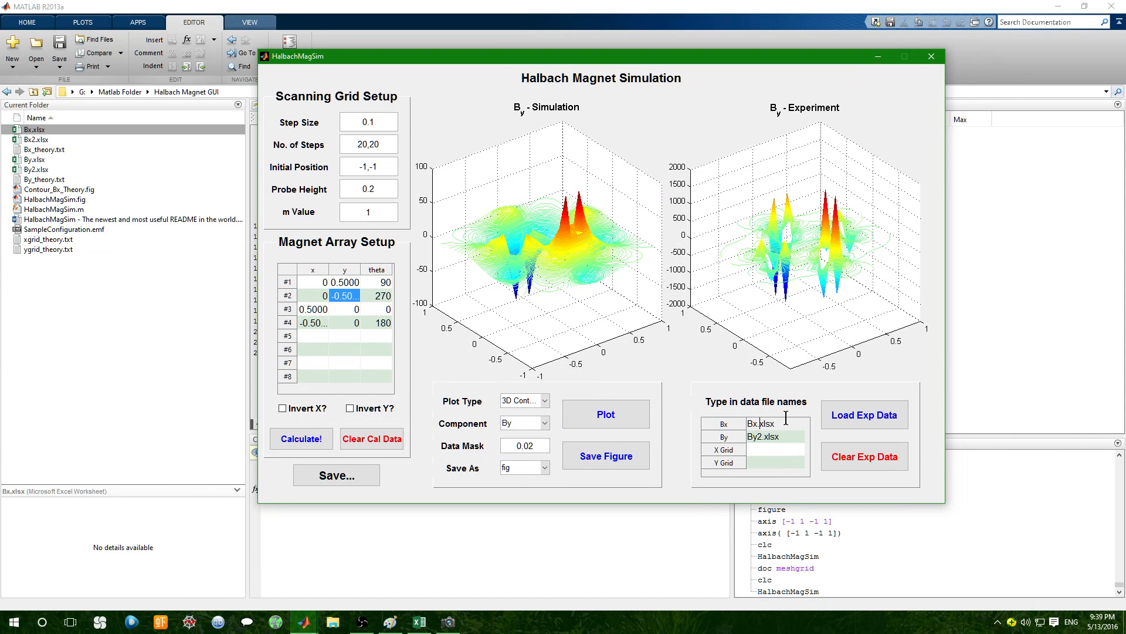
pyautogui.write('2')
pyautogui.click(903, 421)
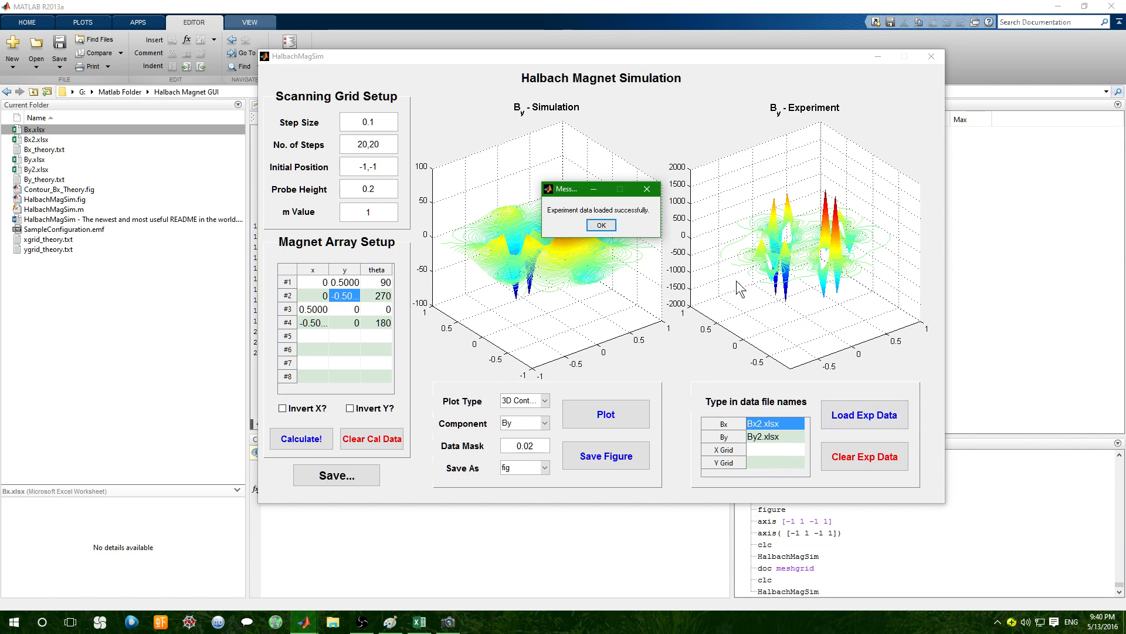
pyautogui.click(601, 225)
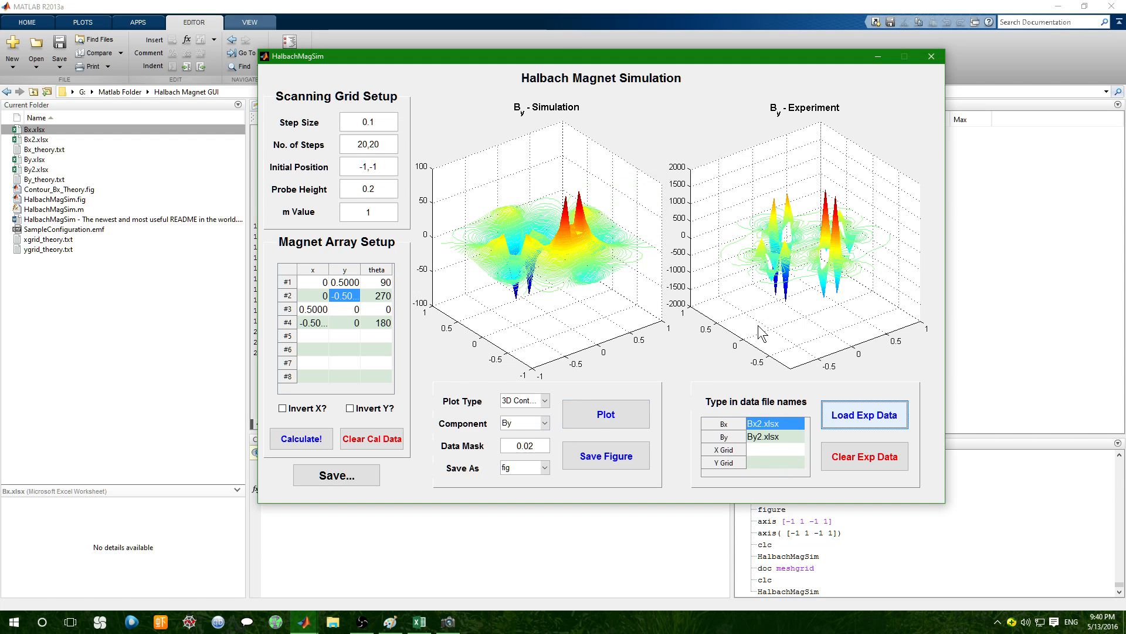
pyautogui.click(612, 417)
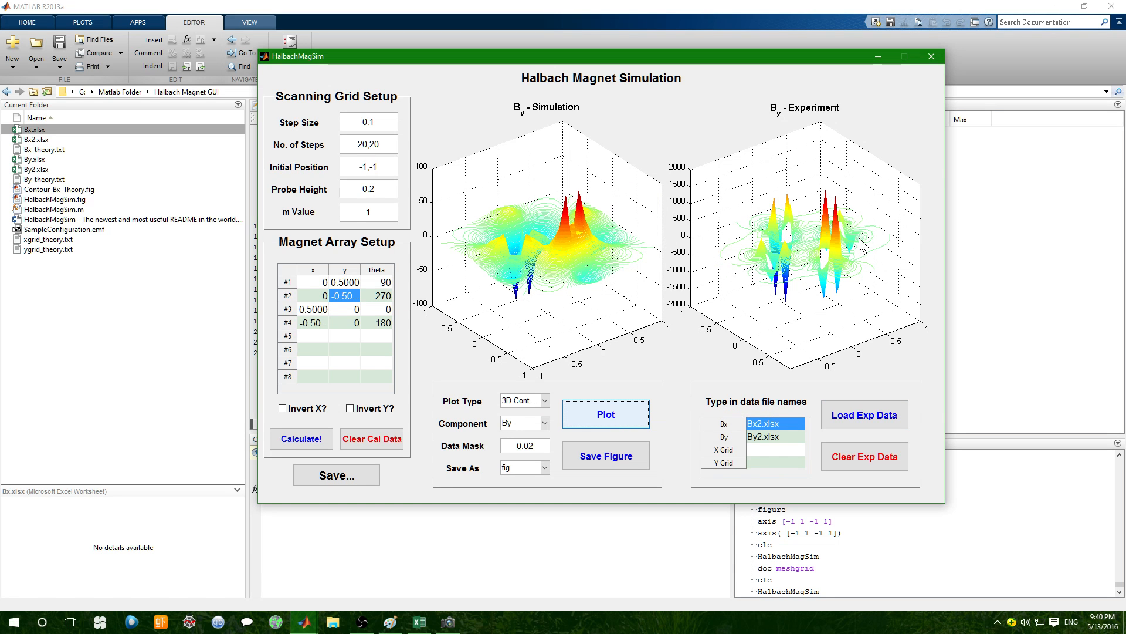
# Clear the calculated data and plot only the experimental By data.
pyautogui.click(372, 438)
pyautogui.click(596, 226)
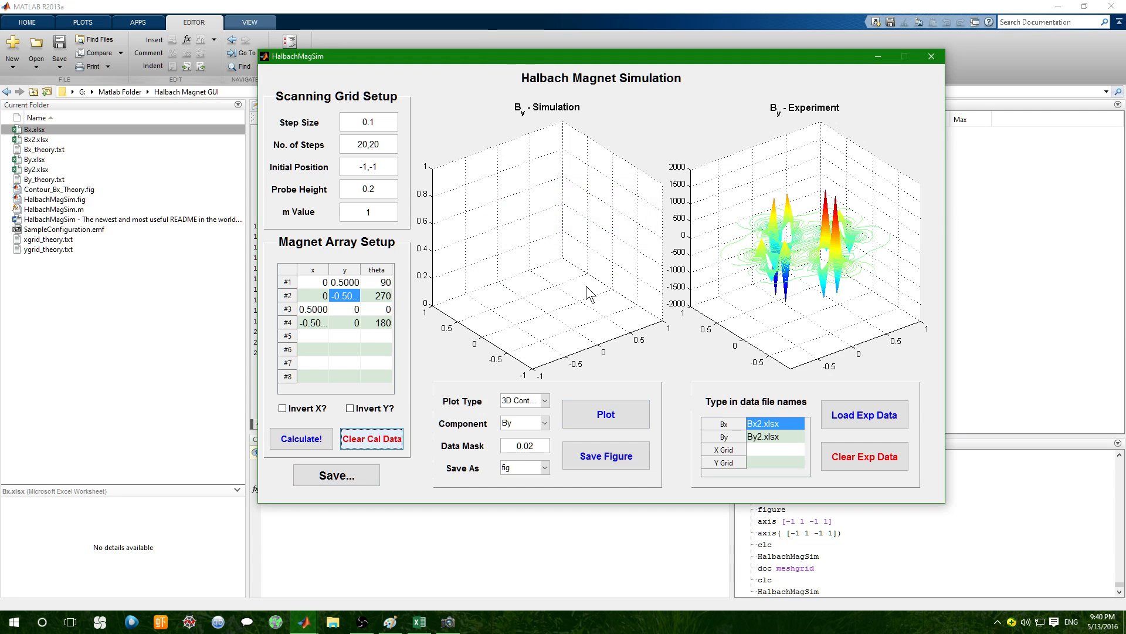
pyautogui.click(610, 420)
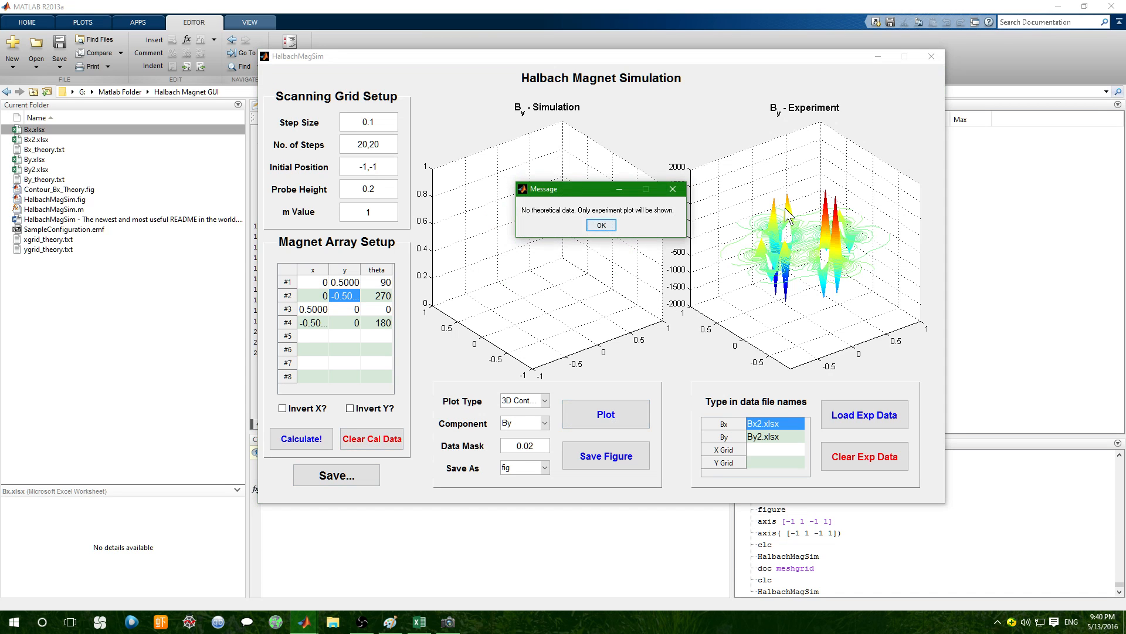
pyautogui.press('Return')
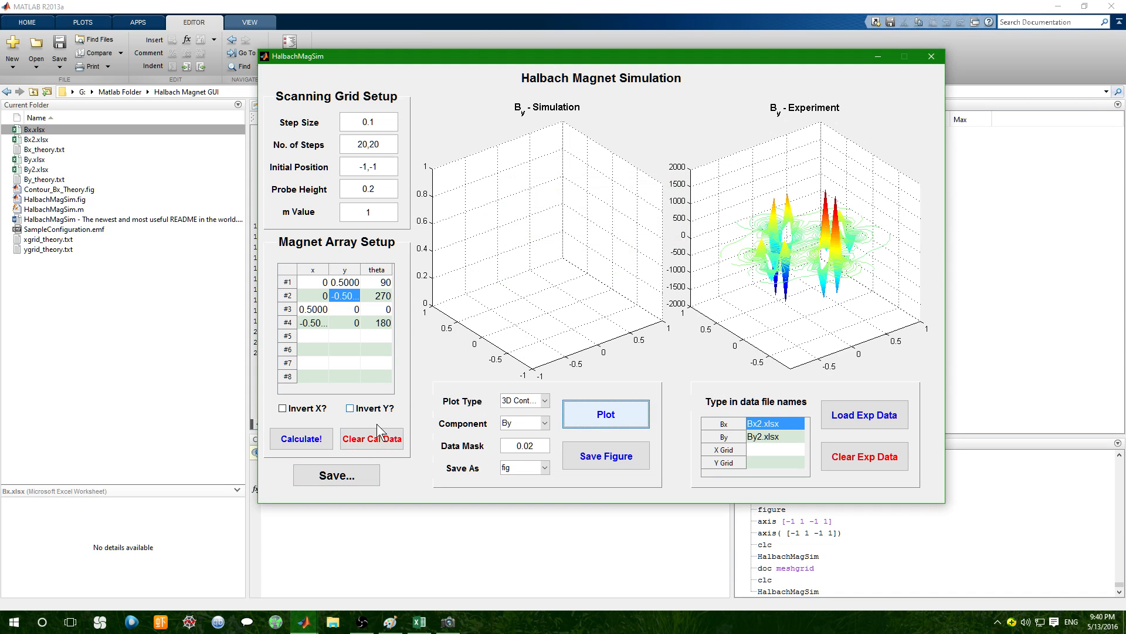
# Recalculate the magnet array's field and plot the By simulation beside the experimental data.
pyautogui.click(280, 447)
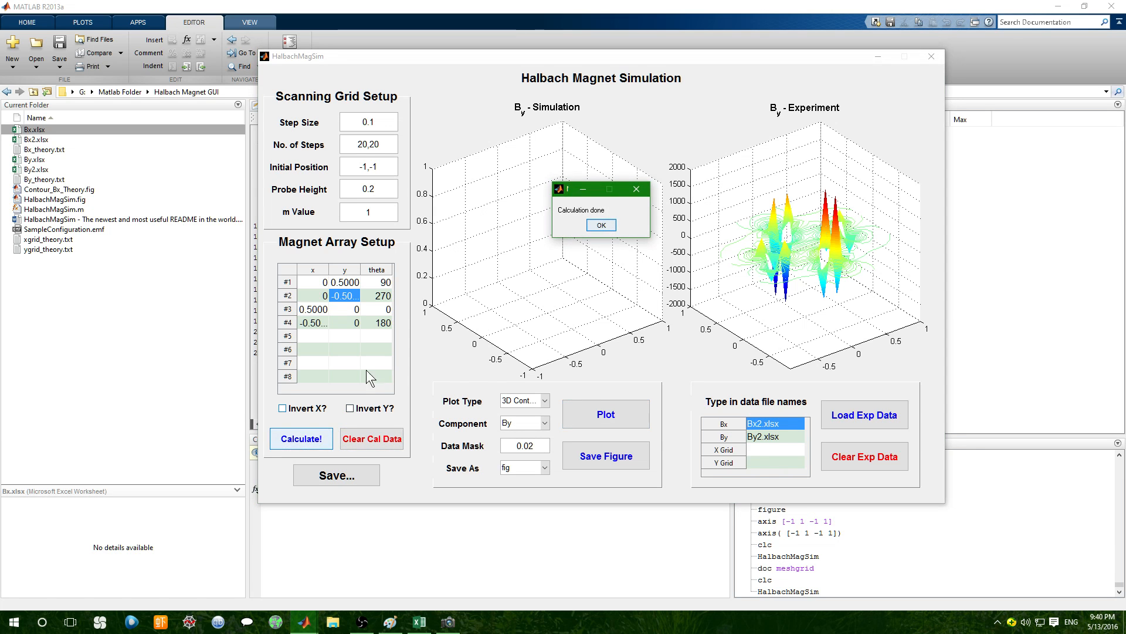
pyautogui.press('Return')
pyautogui.click(587, 415)
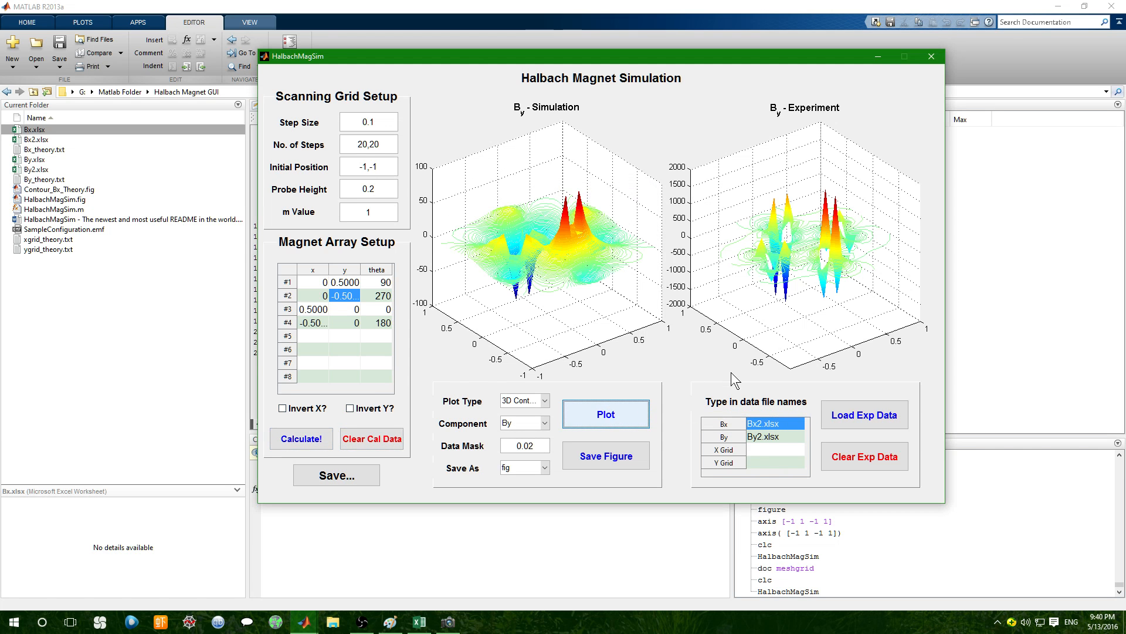
pyautogui.click(775, 449)
pyautogui.click(763, 467)
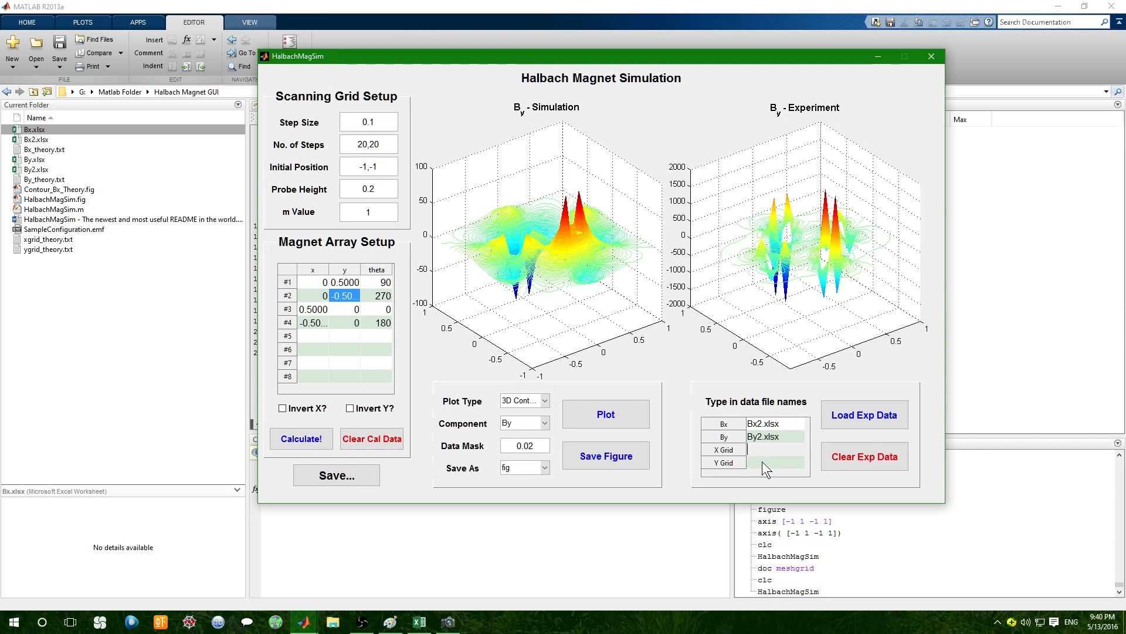
pyautogui.click(762, 462)
pyautogui.click(763, 449)
pyautogui.click(762, 463)
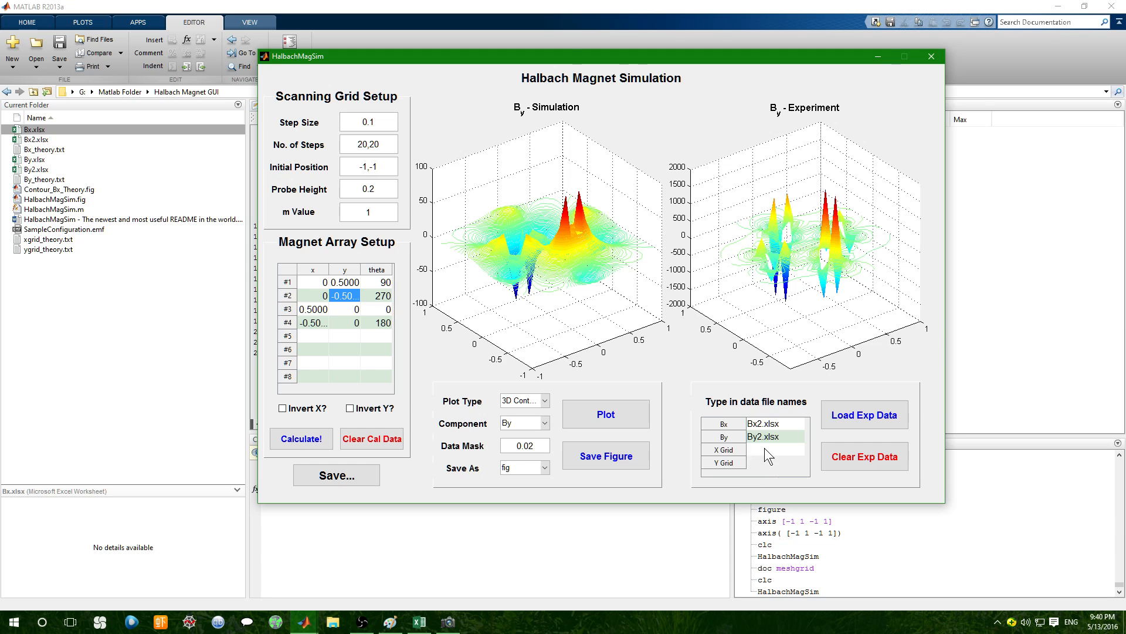
pyautogui.click(765, 448)
# Review the grid data in ygrid_theory.txt in the MATLAB editor and return to HalbachMagSim.
pyautogui.moveTo(793, 440)
pyautogui.click(133, 311)
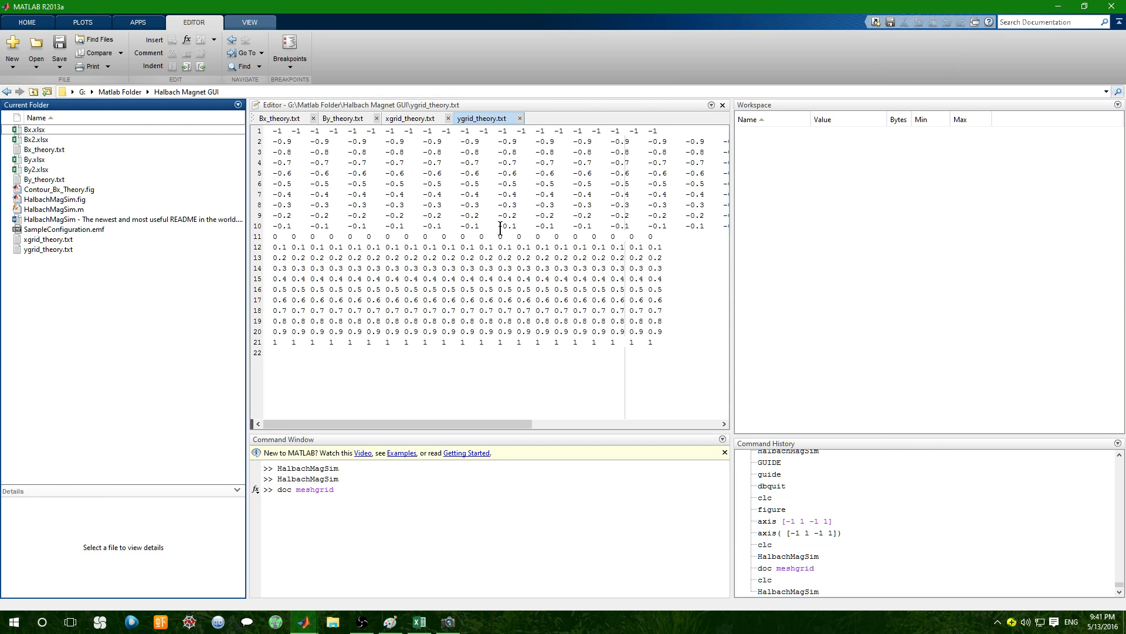
pyautogui.click(364, 496)
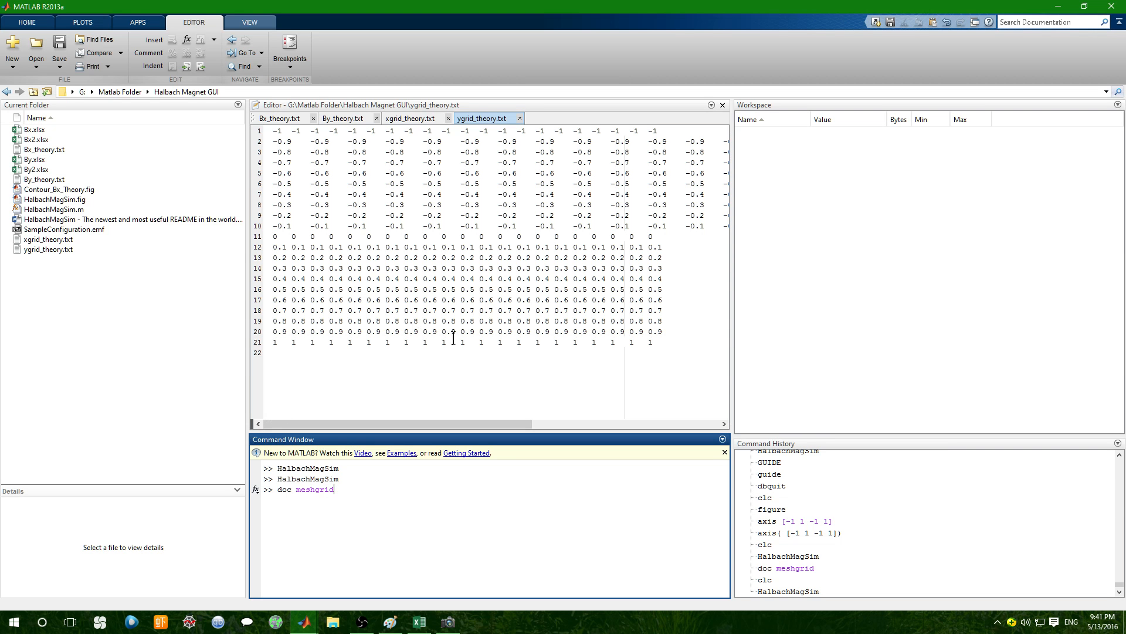
pyautogui.hotkey('alt', 'Tab')
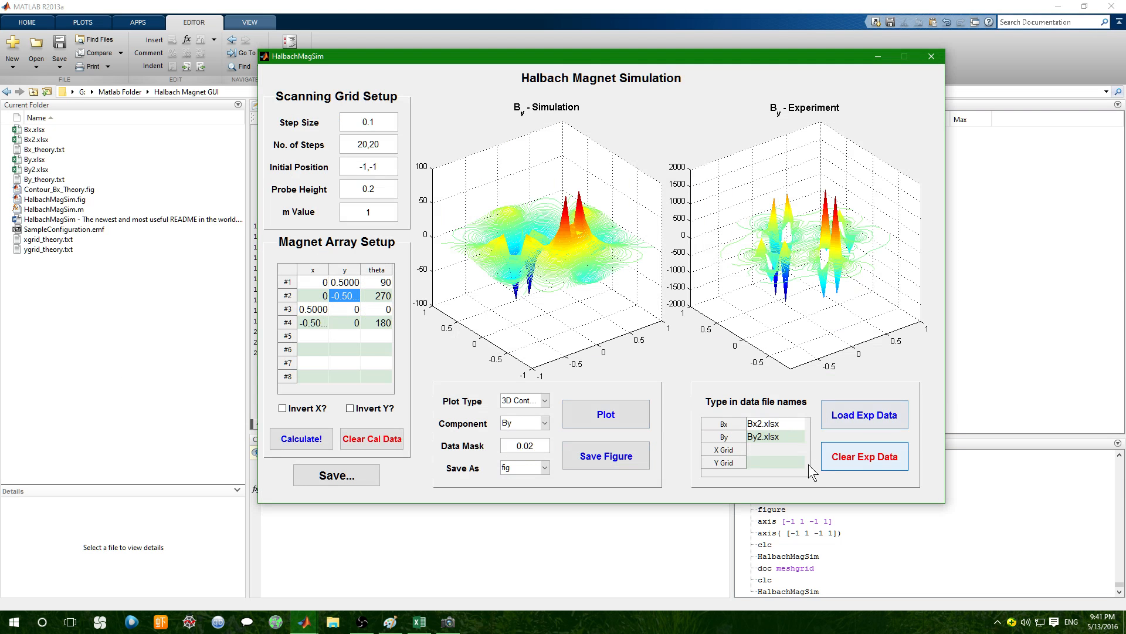
pyautogui.doubleClick(769, 450)
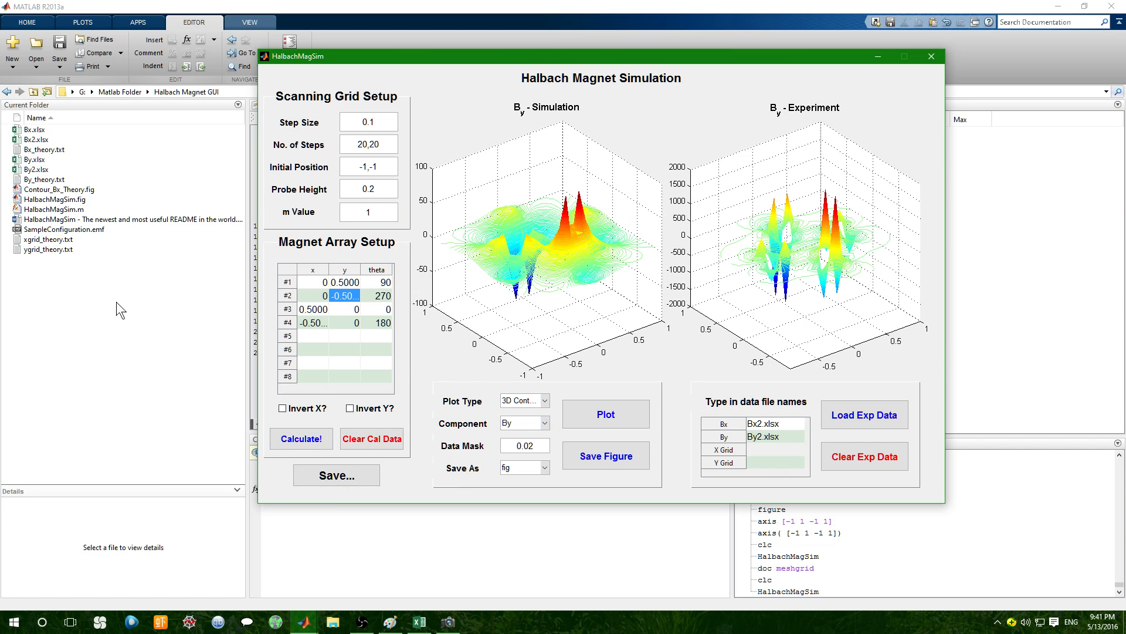
pyautogui.doubleClick(45, 249)
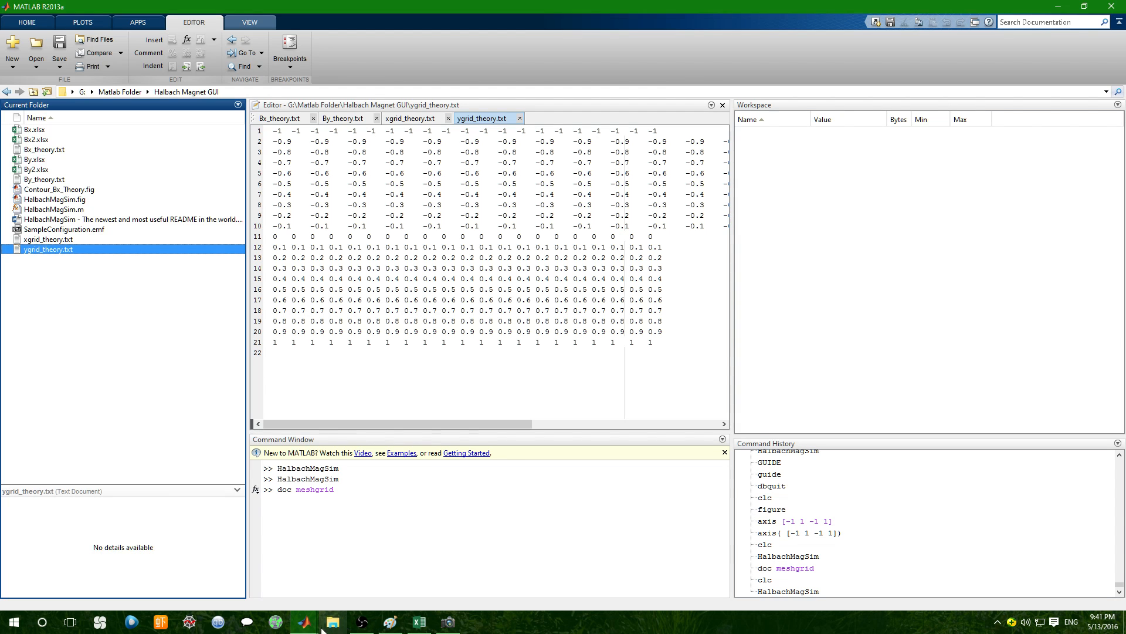
pyautogui.moveTo(311, 622)
pyautogui.click(379, 573)
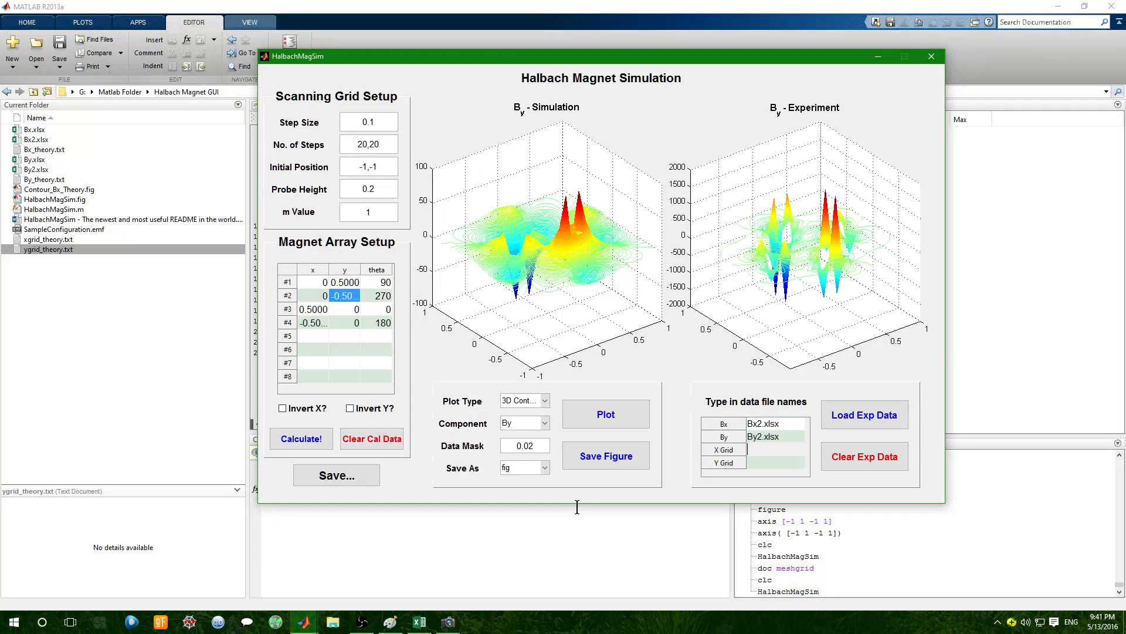
# Enter xgrid_theory.txt as the X Grid file and ygrid_theory.txt as the Y Grid file for the experimental data.
pyautogui.click(765, 449)
pyautogui.write('xgrid_theory.txt')
pyautogui.press('Return')
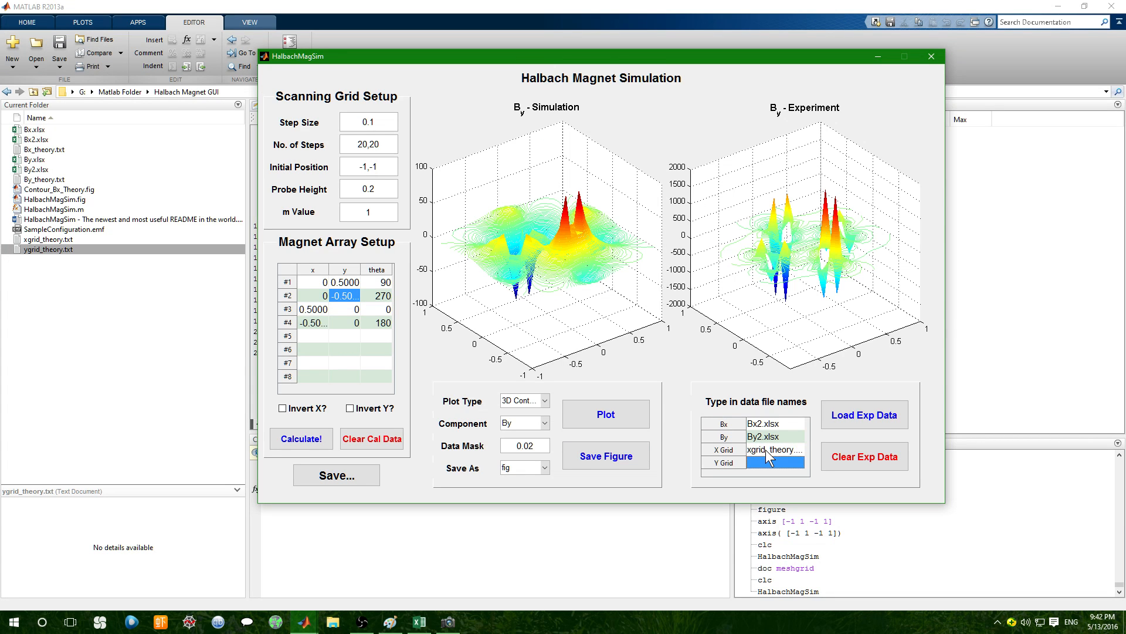
pyautogui.write('ygrid_theory.txt')
pyautogui.doubleClick(800, 435)
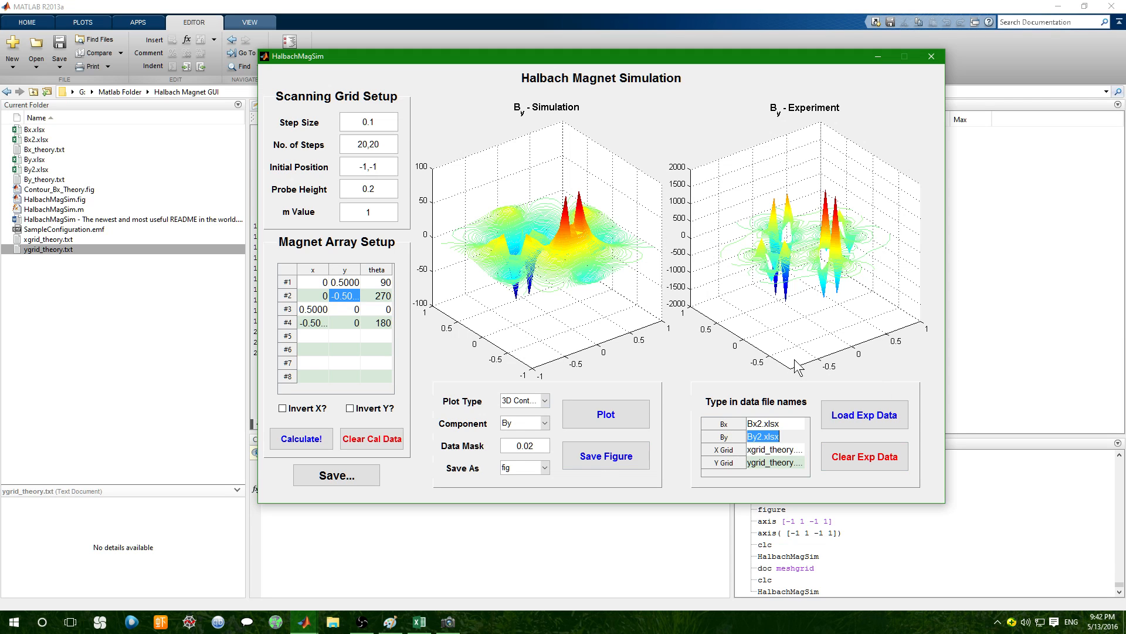
# Load the experimental data with the specified grid files and plot the By component as 3D contours.
pyautogui.click(848, 415)
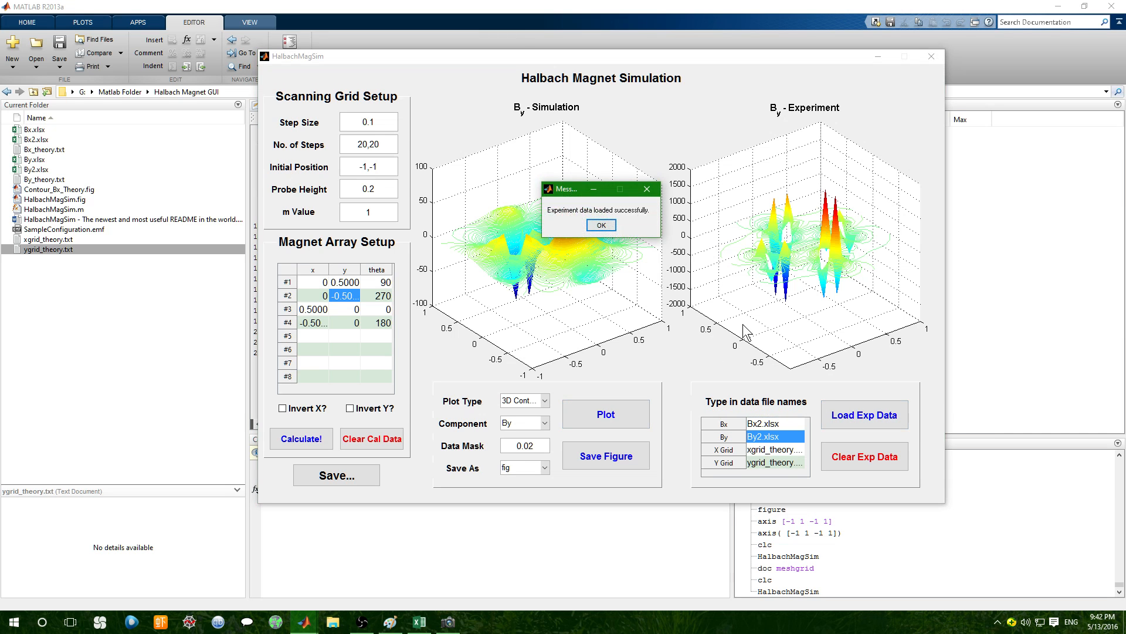
pyautogui.press('Return')
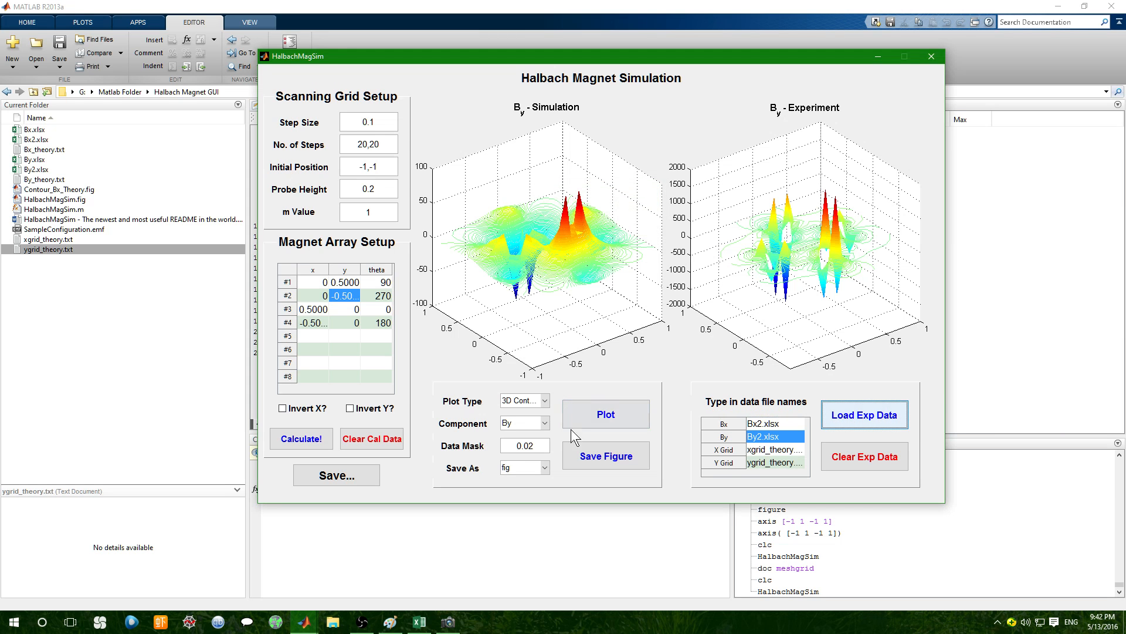
pyautogui.click(622, 424)
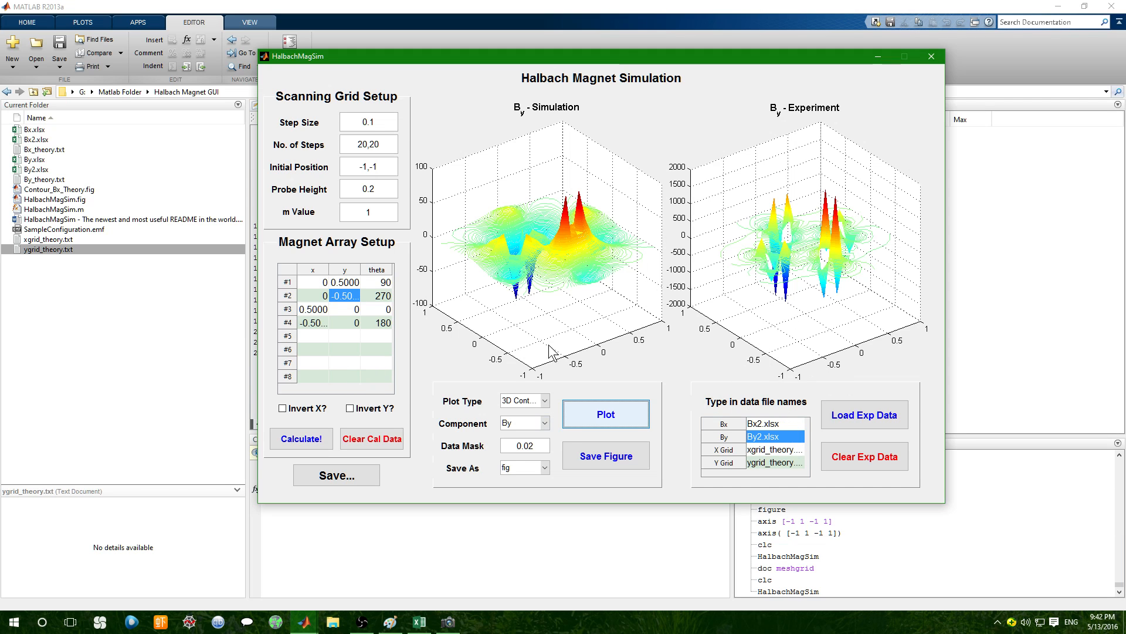
pyautogui.doubleClick(772, 424)
pyautogui.click(771, 437)
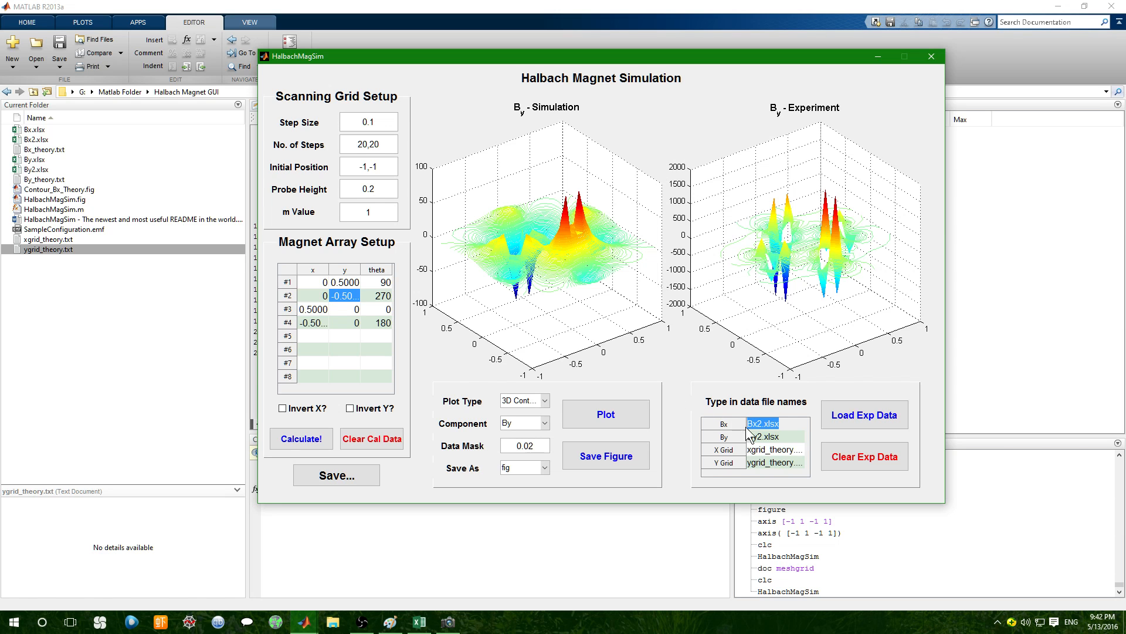
pyautogui.click(800, 437)
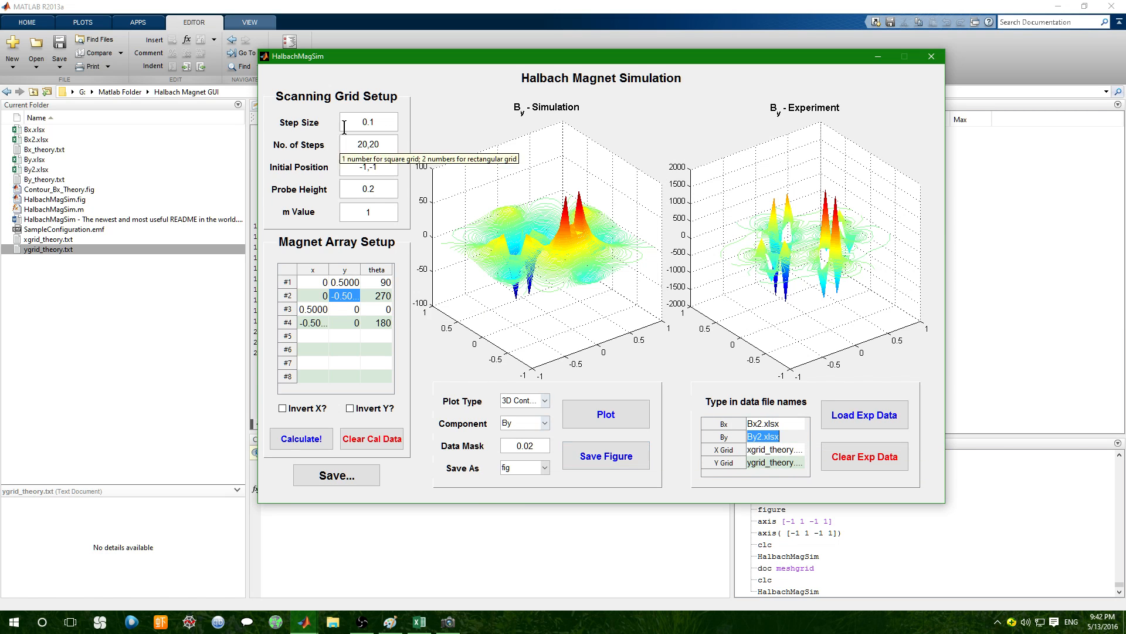
pyautogui.click(391, 123)
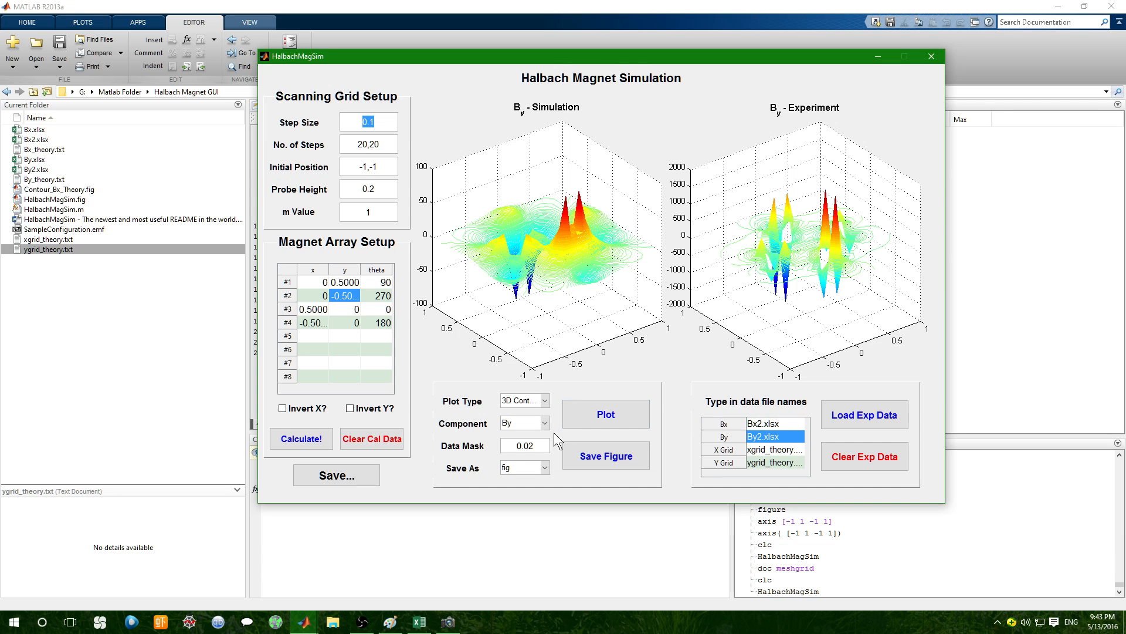
# Save the displayed By simulation and experiment plots as a figure in emf format.
pyautogui.click(539, 471)
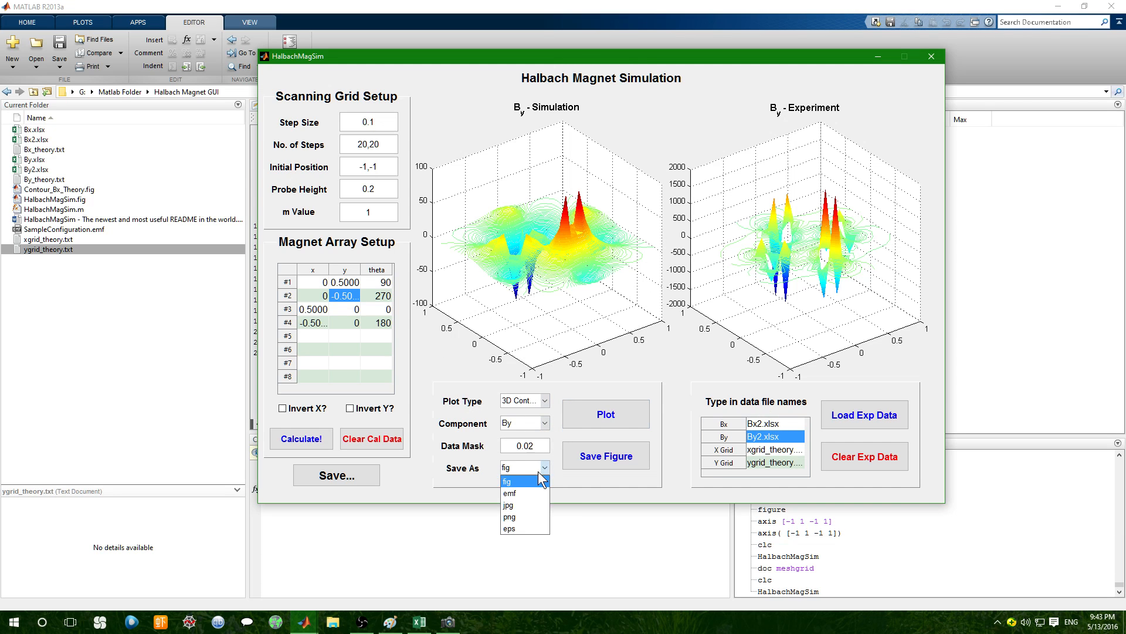
pyautogui.click(512, 502)
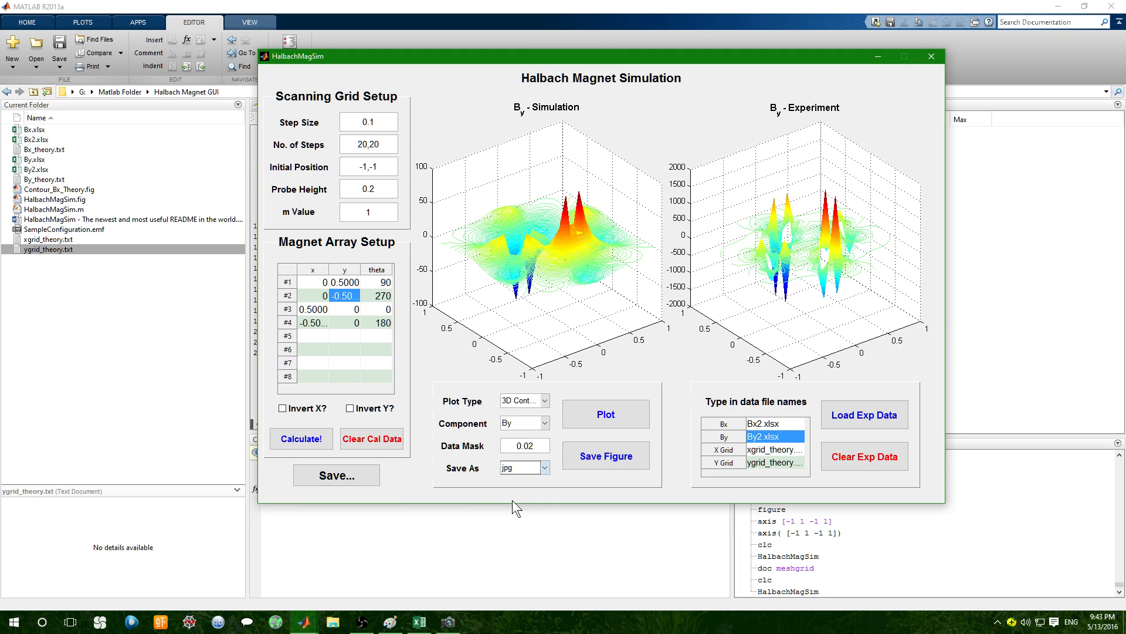
pyautogui.click(518, 474)
pyautogui.click(516, 492)
pyautogui.click(624, 468)
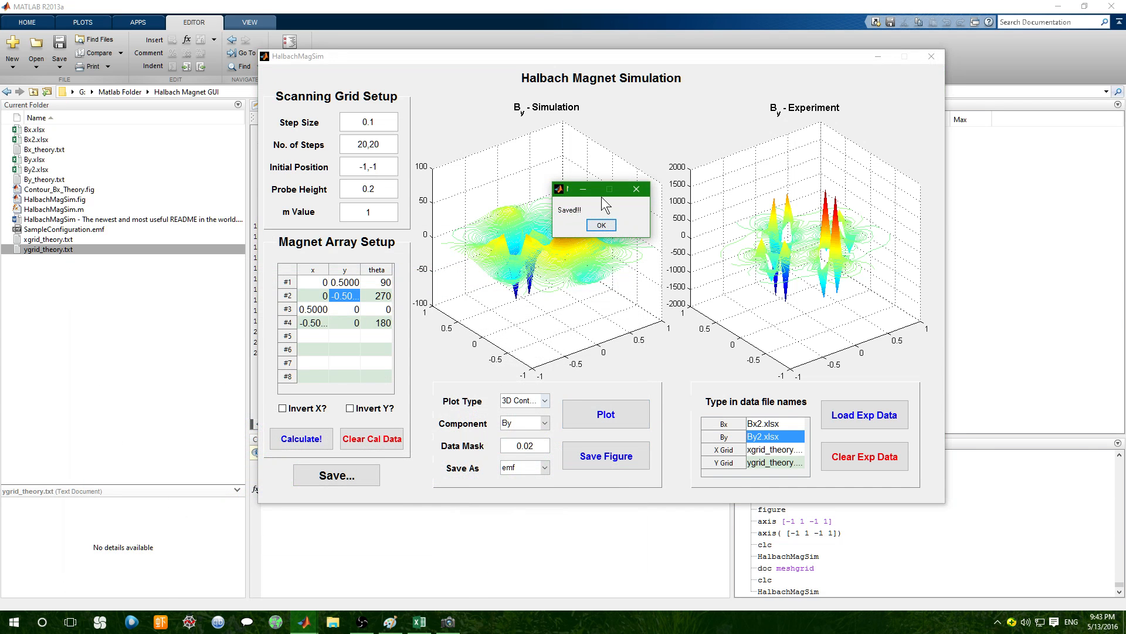
pyautogui.click(601, 224)
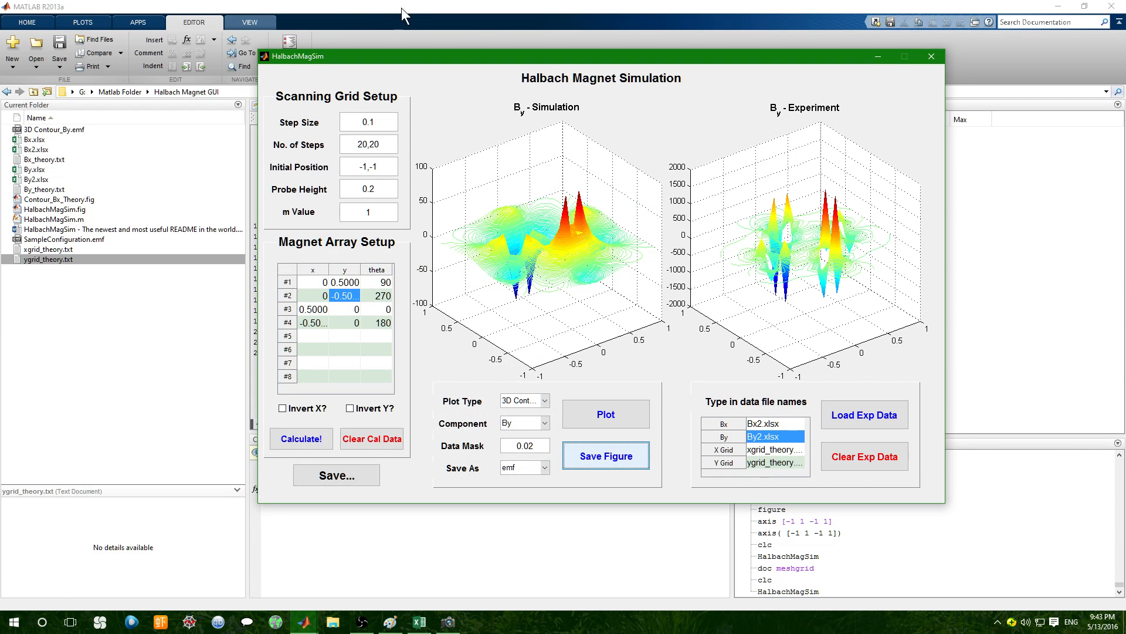
# Check the name and format of the saved 3D Contour_By.emf in the MATLAB current folder and return to HalbachMagSim.
pyautogui.click(402, 9)
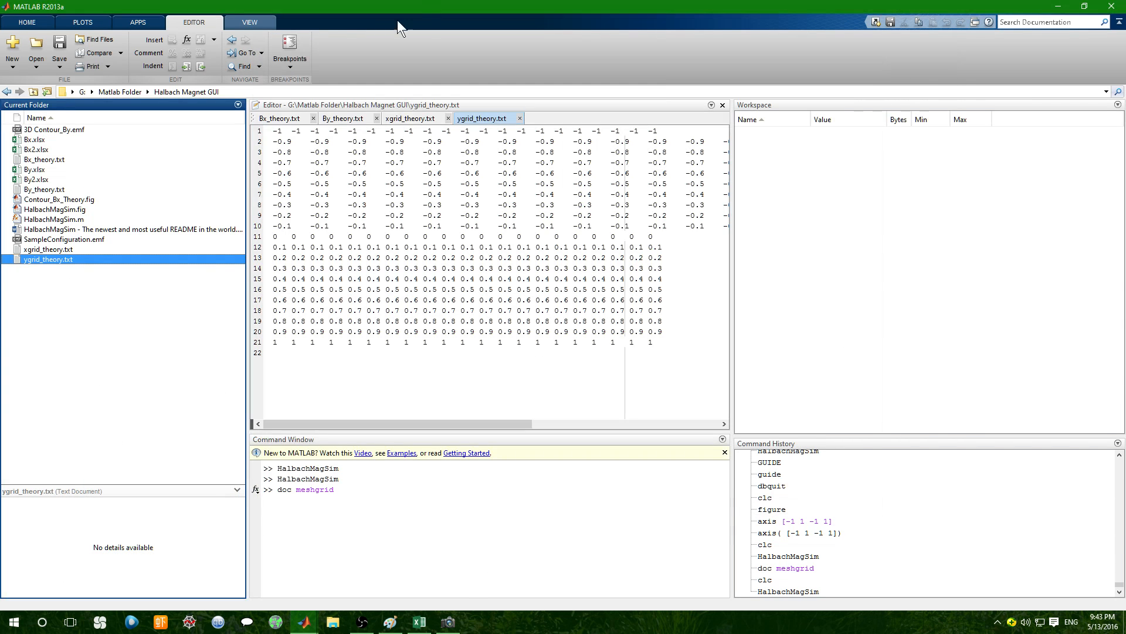
pyautogui.click(55, 130)
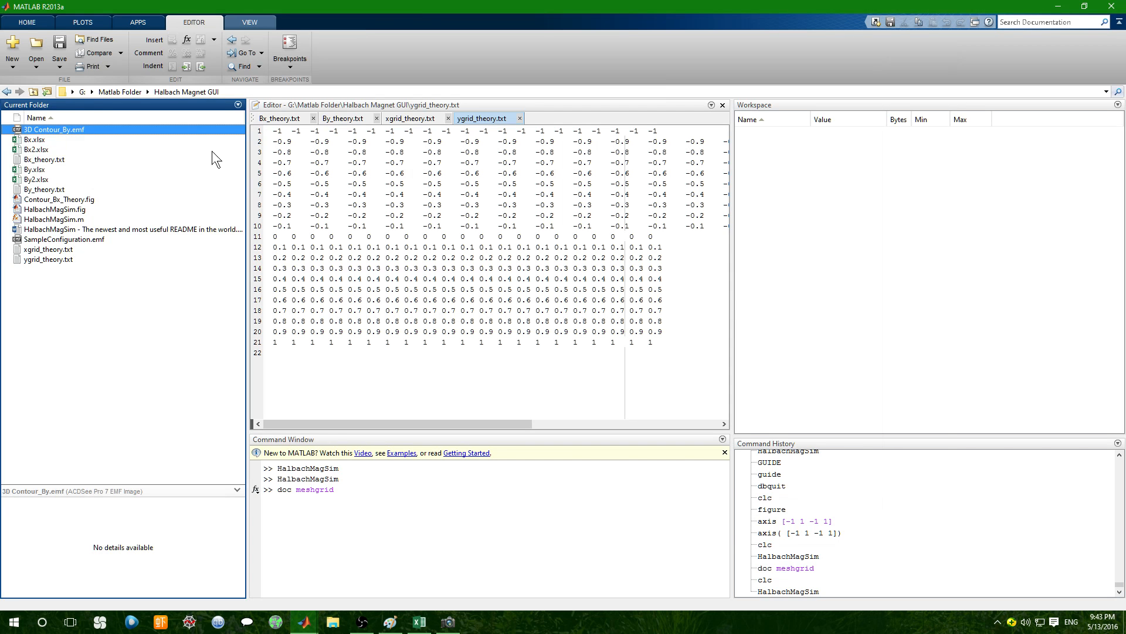
pyautogui.click(47, 139)
pyautogui.click(63, 131)
pyautogui.click(45, 141)
pyautogui.click(58, 132)
pyautogui.click(64, 138)
pyautogui.click(66, 131)
pyautogui.moveTo(304, 621)
pyautogui.click(326, 577)
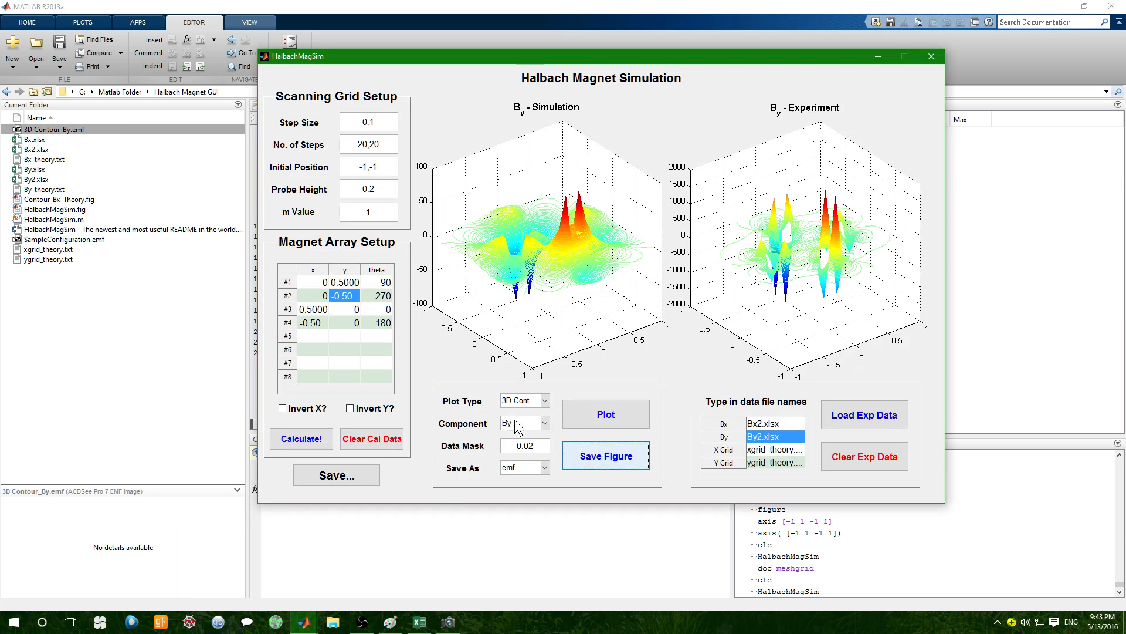
pyautogui.click(60, 144)
pyautogui.click(65, 130)
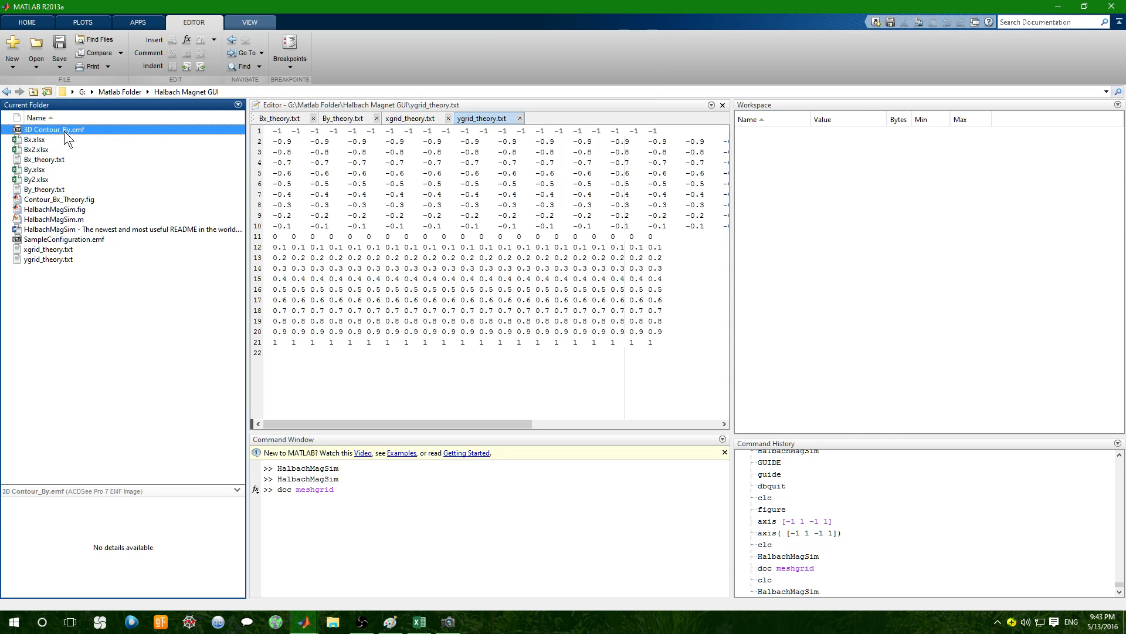
pyautogui.click(304, 622)
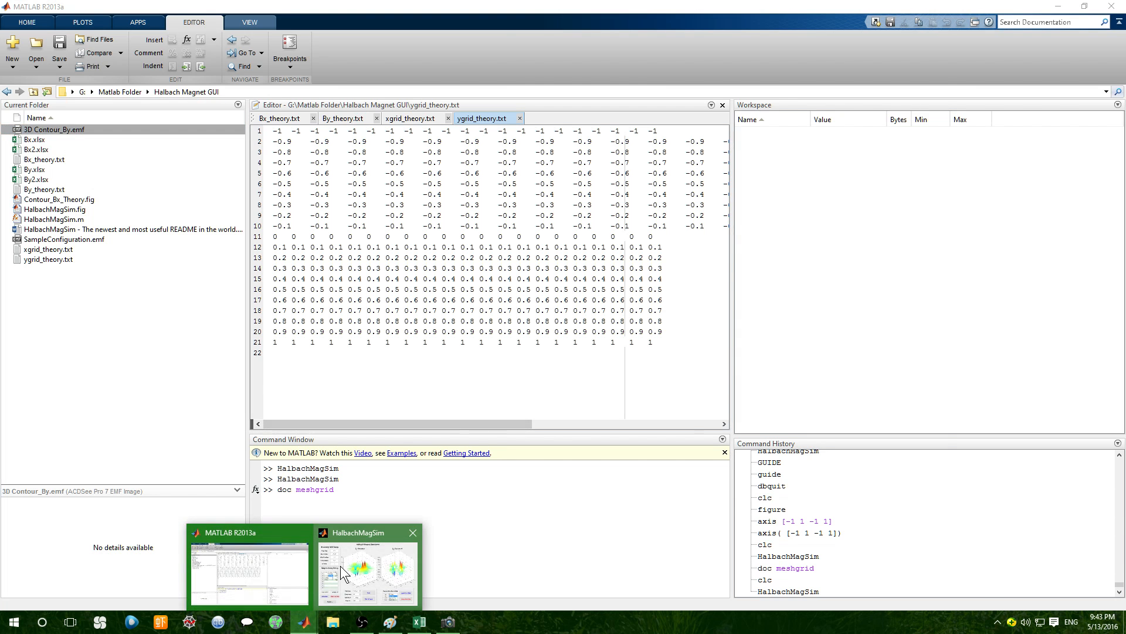
pyautogui.click(340, 565)
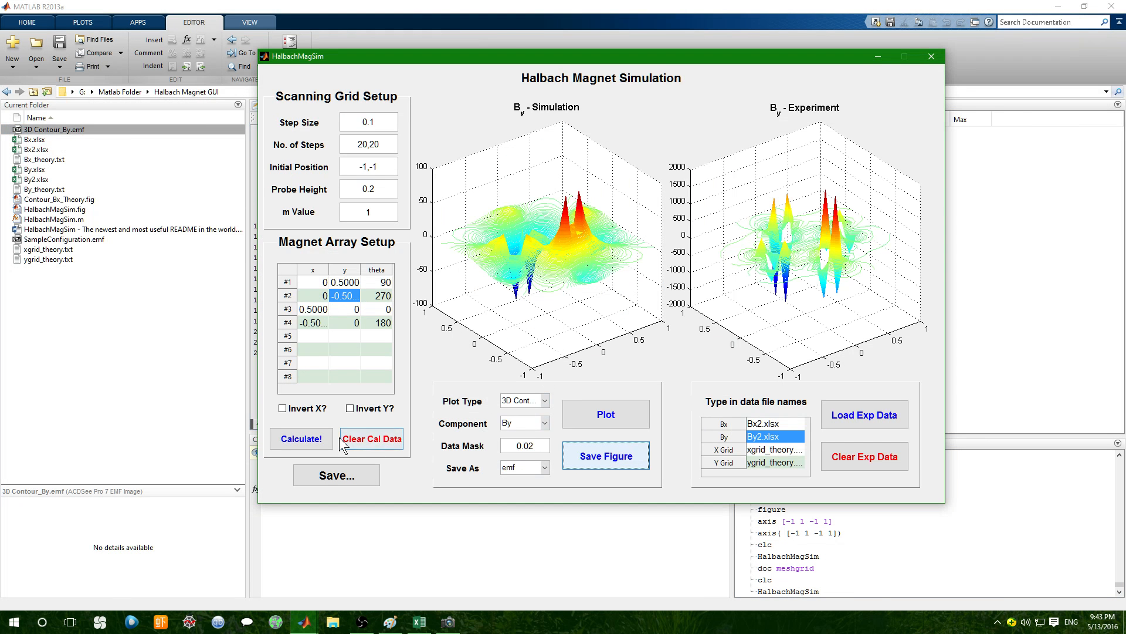
# Clear the calculated data and save only the experimental By plot in emf format.
pyautogui.click(372, 439)
pyautogui.click(659, 220)
pyautogui.click(609, 456)
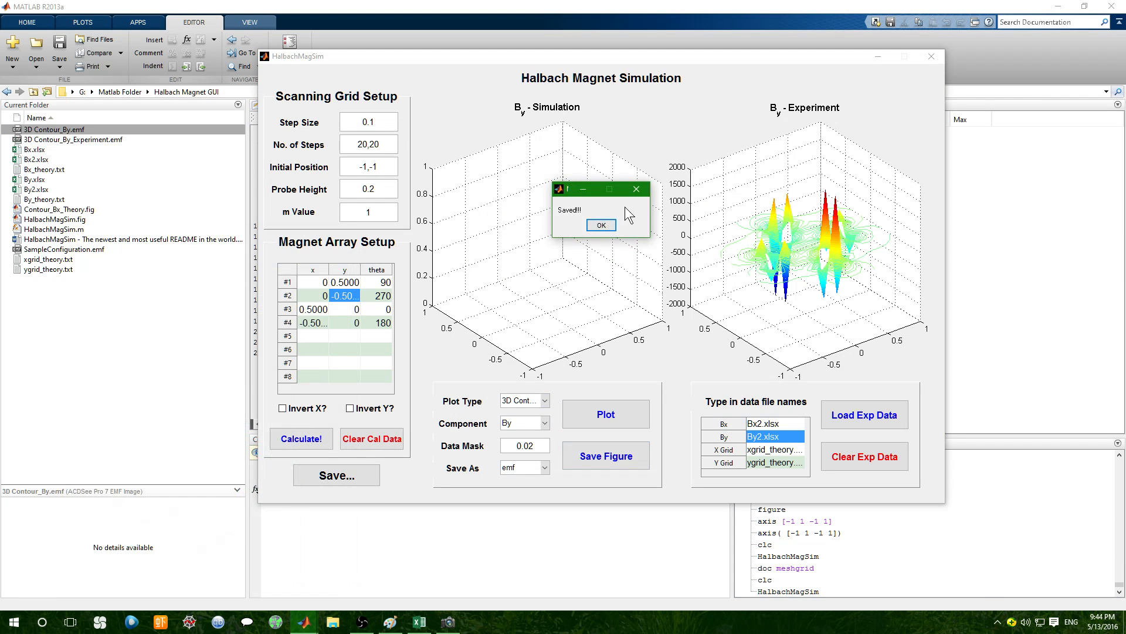
pyautogui.press('Return')
# Check the saved 3D Contour_By_Experiment.emf in the MATLAB current folder and return to HalbachMagSim.
pyautogui.click(73, 349)
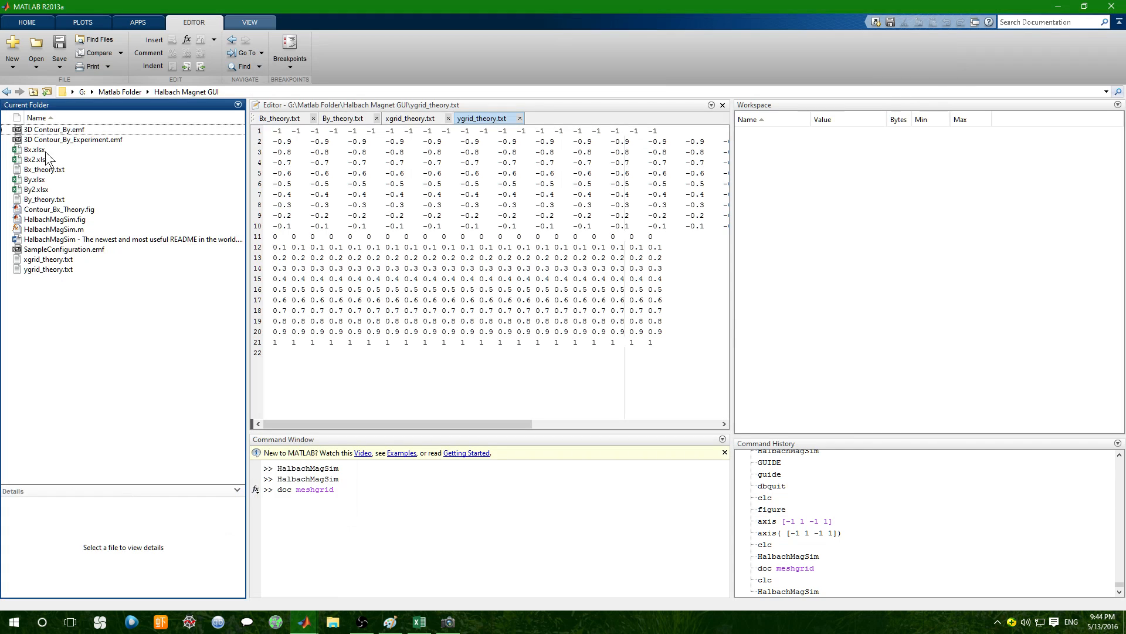
pyautogui.click(83, 143)
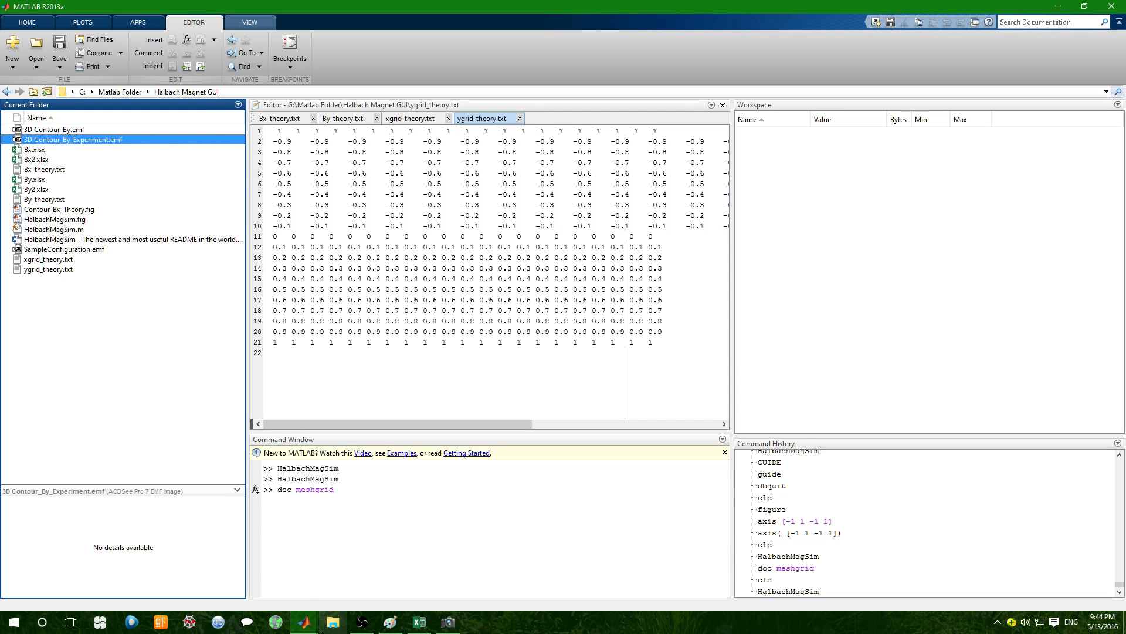
pyautogui.click(379, 555)
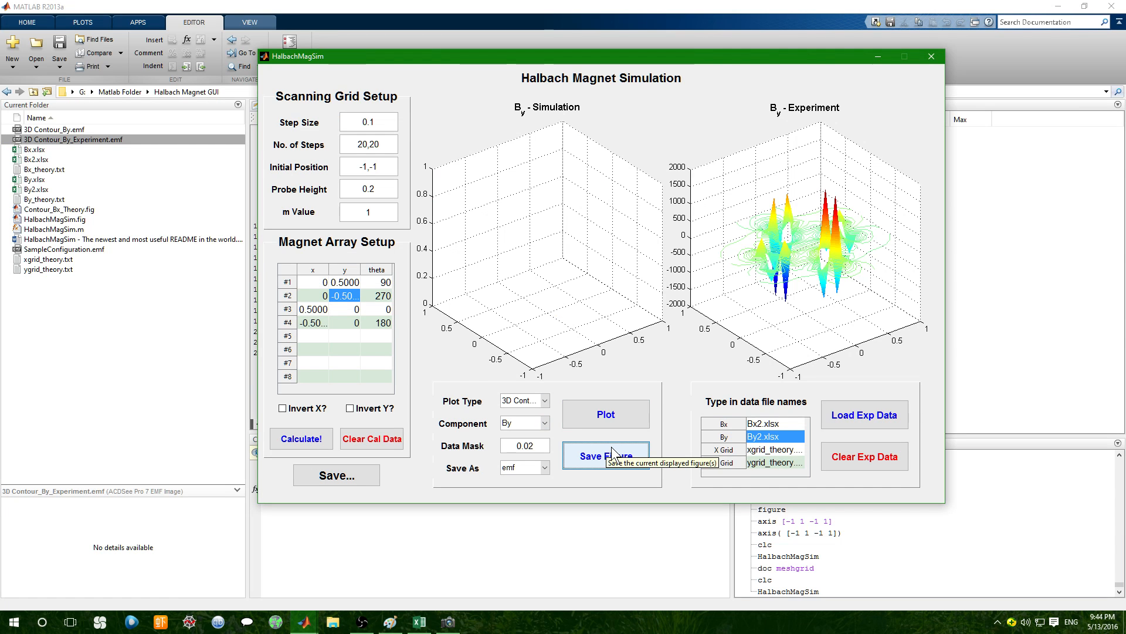
# Set the plot type to Contour, the component to By and the figure save format to fig.
pyautogui.click(526, 429)
pyautogui.click(531, 446)
pyautogui.click(526, 400)
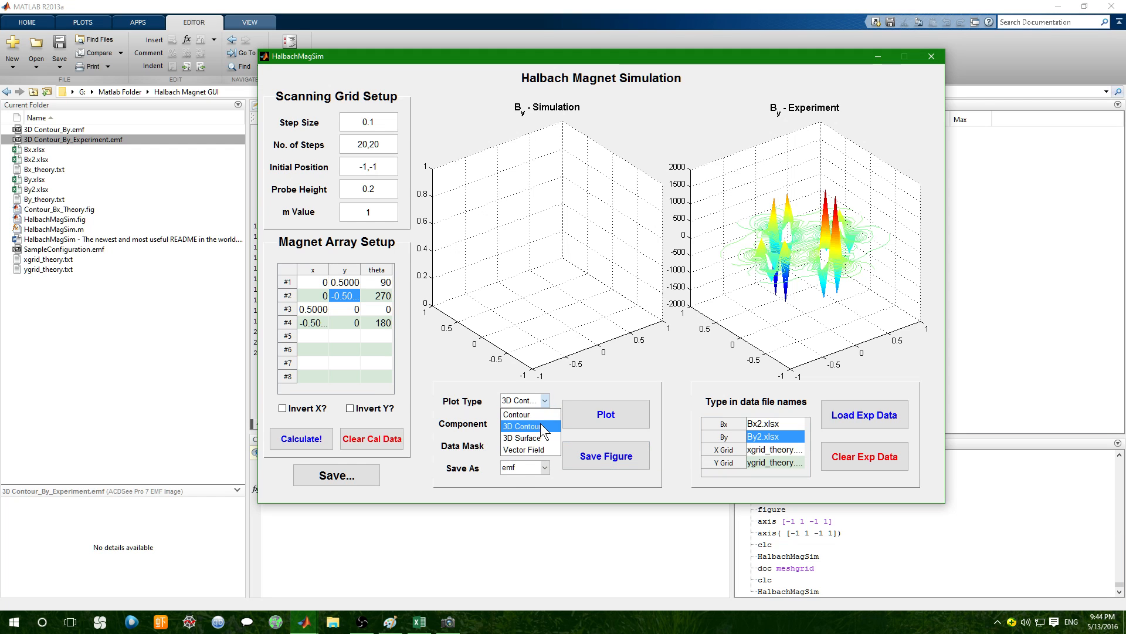
pyautogui.click(541, 423)
pyautogui.click(537, 405)
pyautogui.click(535, 415)
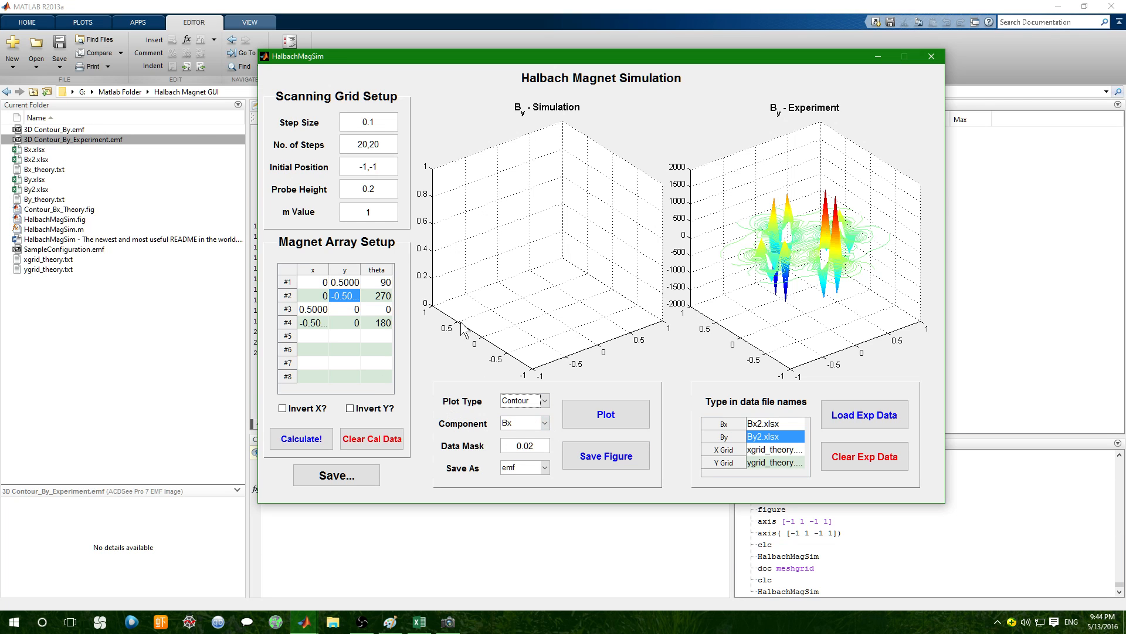
pyautogui.click(528, 422)
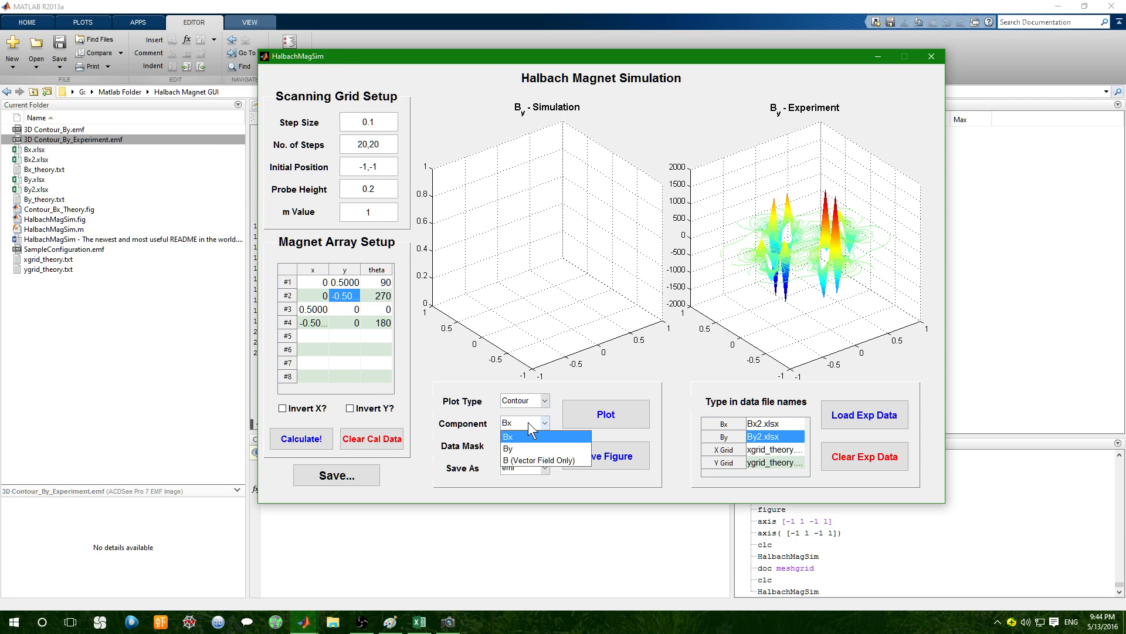
pyautogui.click(541, 447)
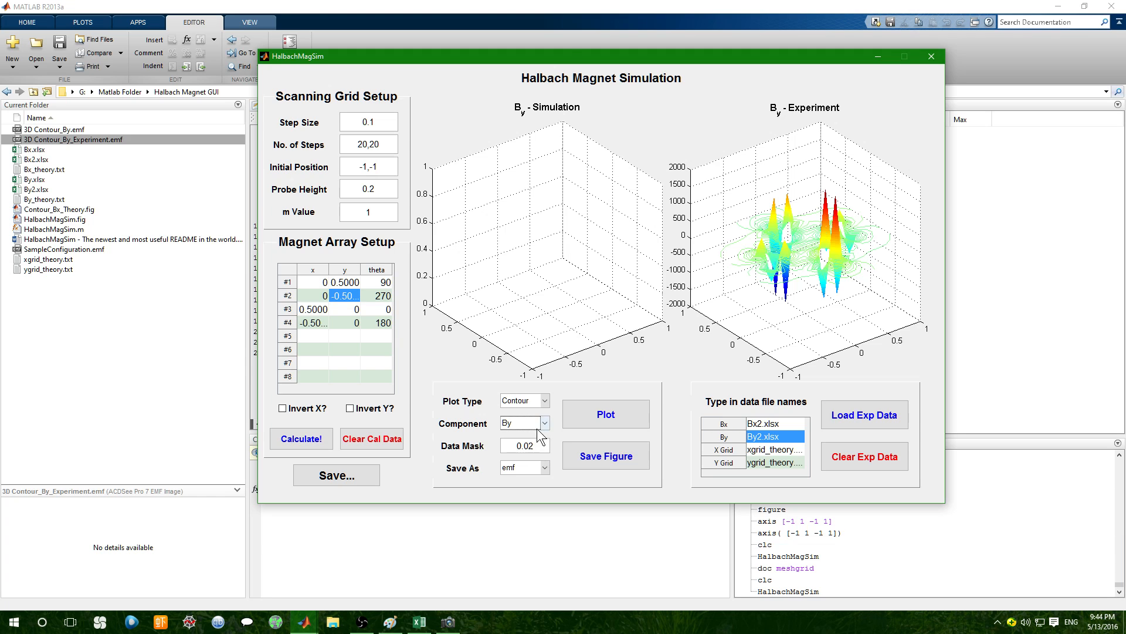
pyautogui.click(528, 472)
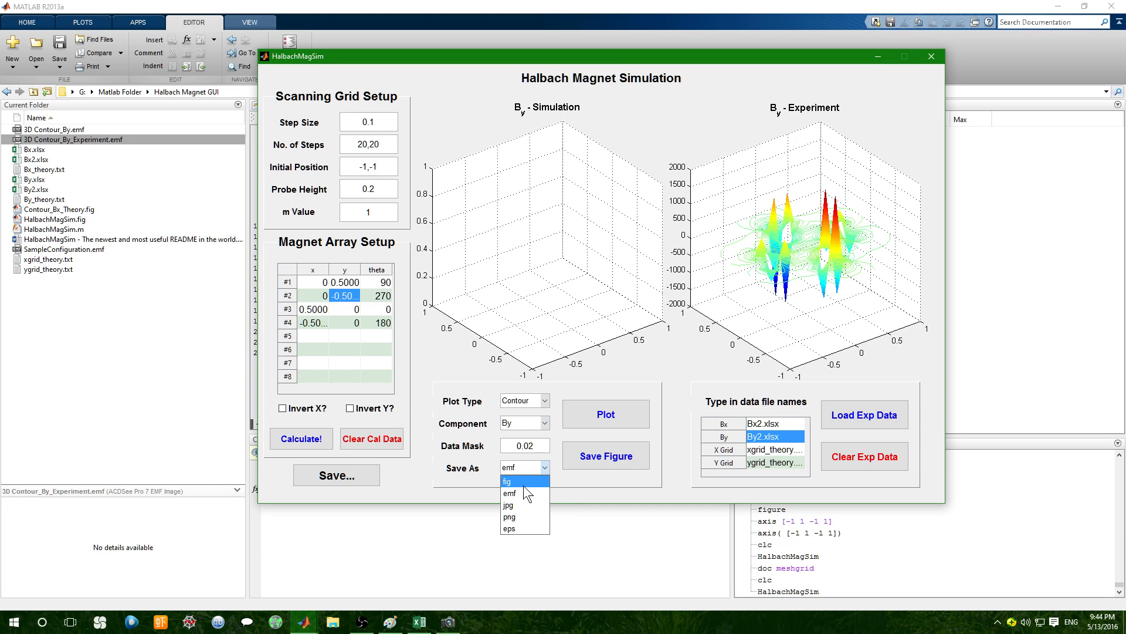
pyautogui.click(523, 484)
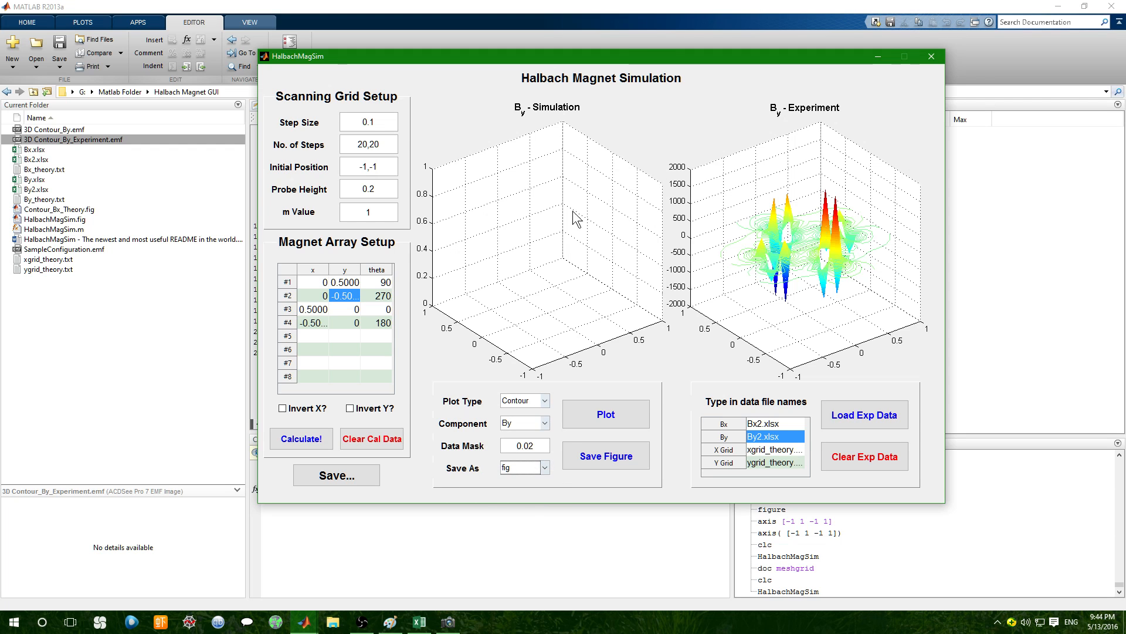
# Recalculate the simulation and save the By contour plots of simulation and experiment as a fig figure.
pyautogui.click(298, 439)
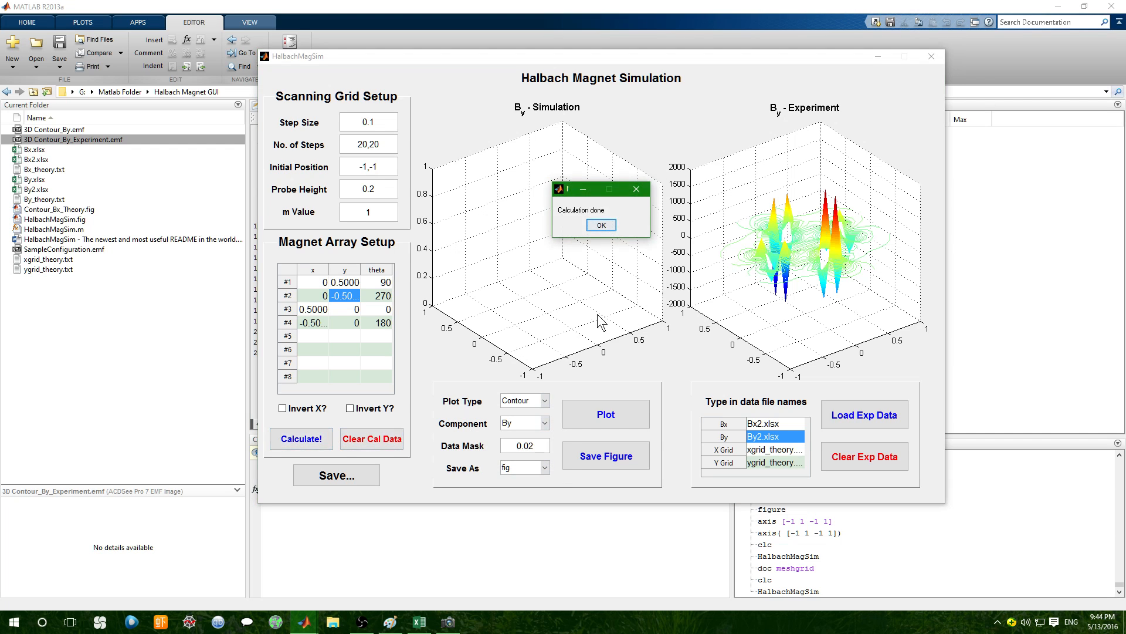
pyautogui.click(600, 224)
pyautogui.click(595, 415)
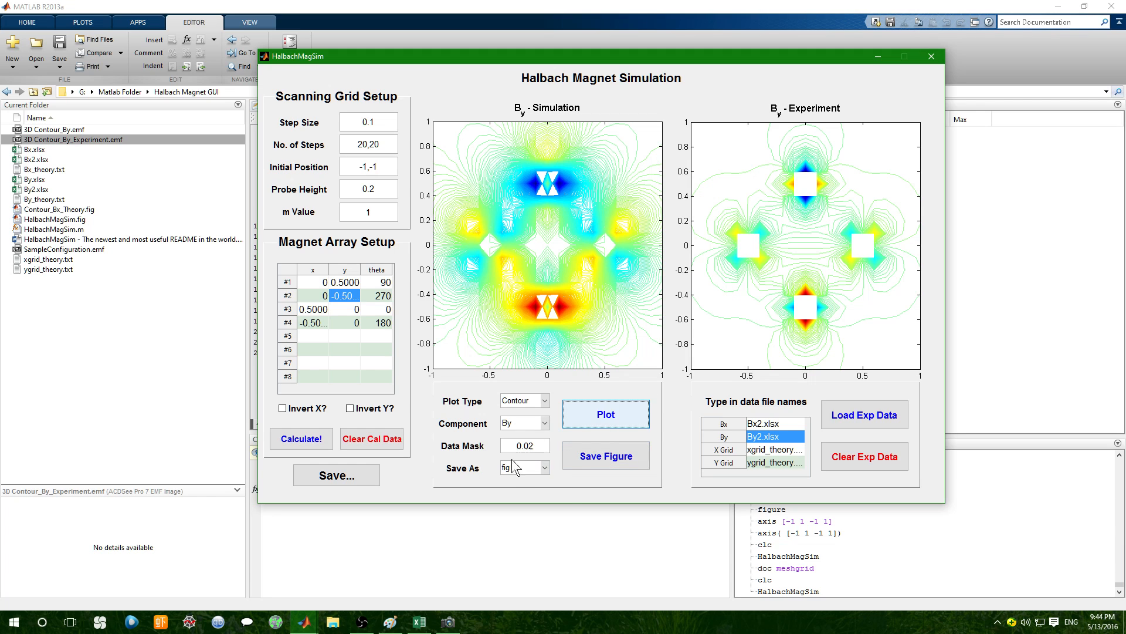
pyautogui.click(631, 468)
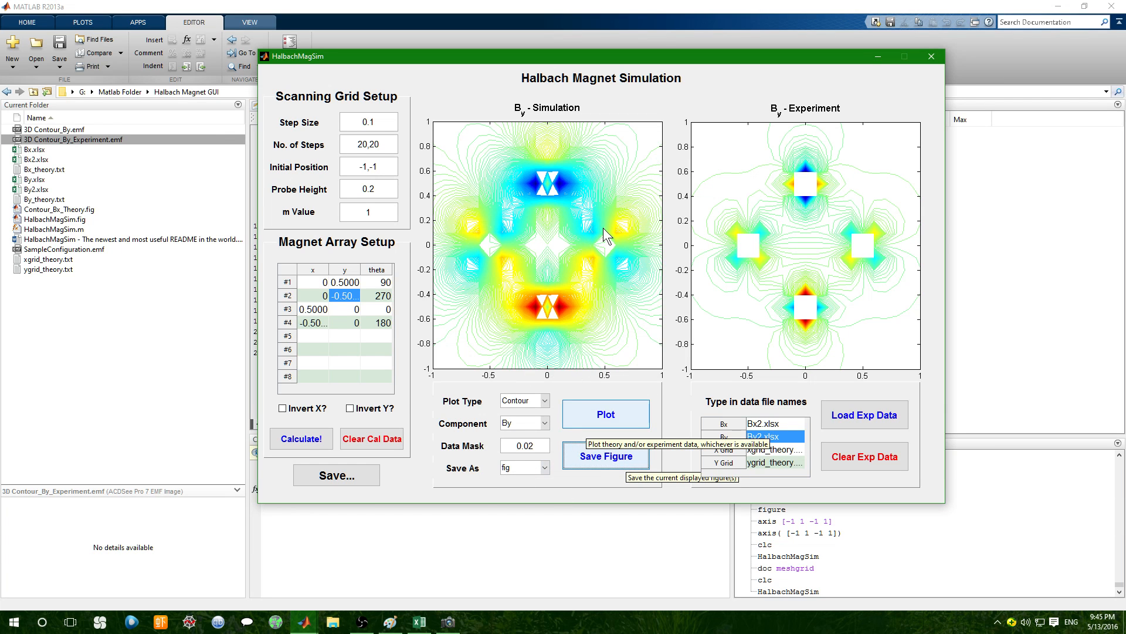
pyautogui.click(638, 222)
# Open the saved Contour_By.fig from the MATLAB current folder to check it, close it and return to HalbachMagSim.
pyautogui.click(117, 326)
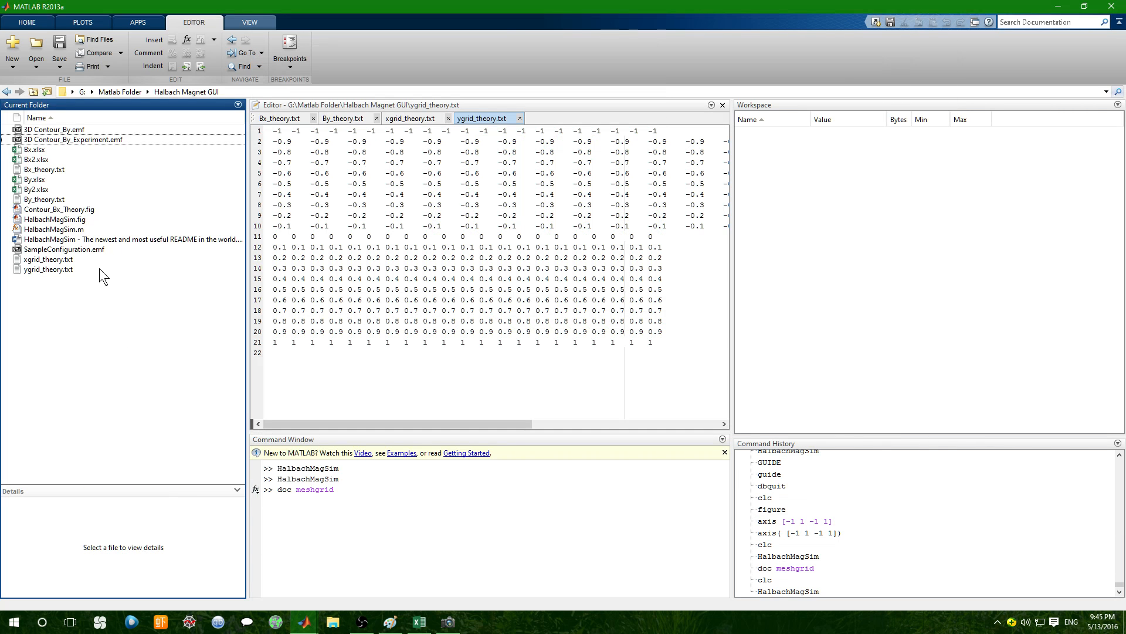
pyautogui.click(87, 221)
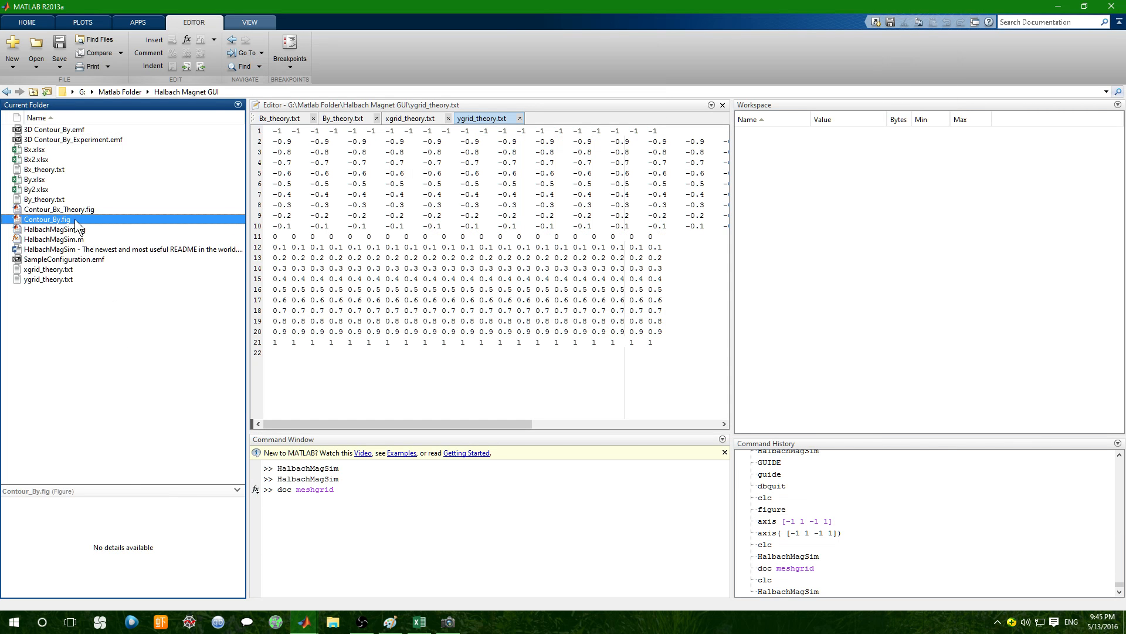
pyautogui.doubleClick(37, 220)
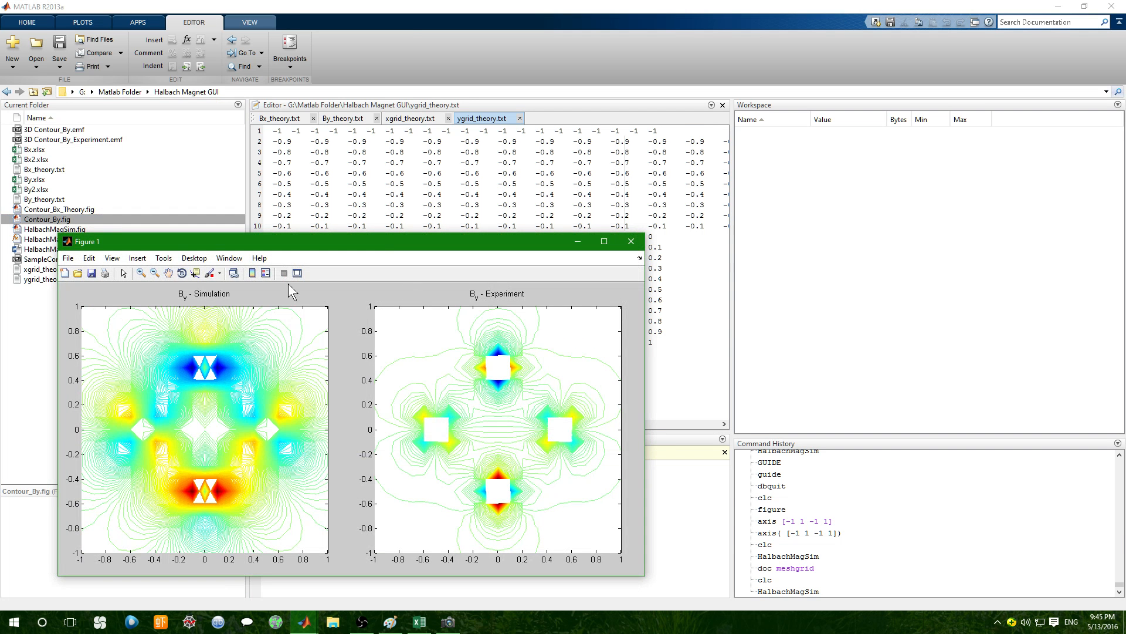
pyautogui.click(164, 258)
pyautogui.click(124, 303)
pyautogui.click(631, 242)
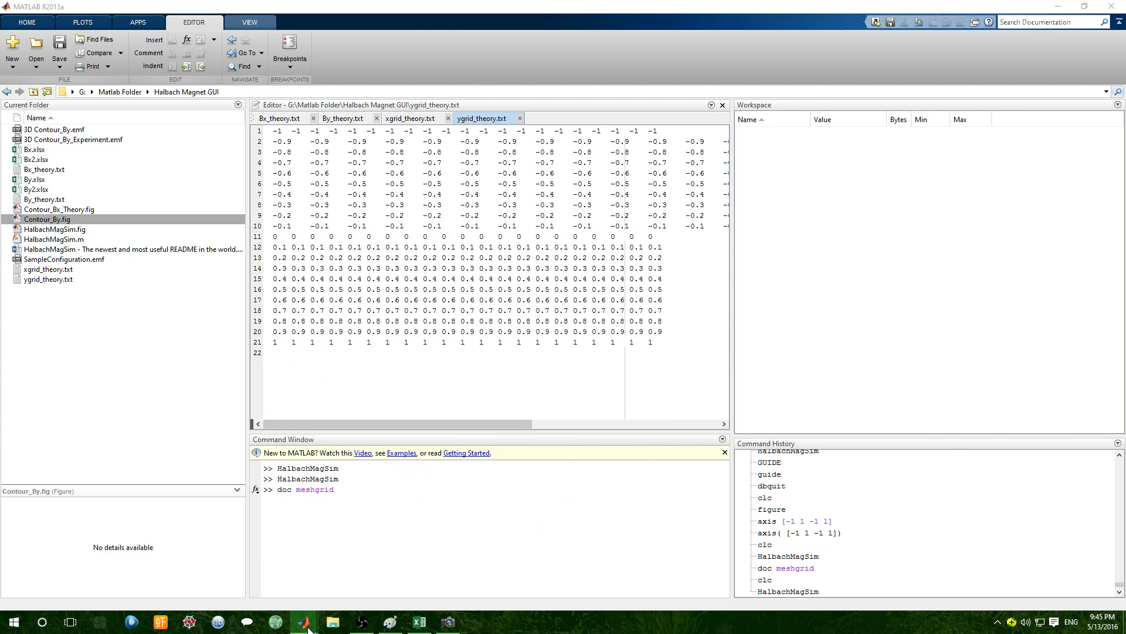
pyautogui.moveTo(304, 621)
pyautogui.click(357, 572)
# Replot the By simulation and experiment data as 3D contours.
pyautogui.click(543, 422)
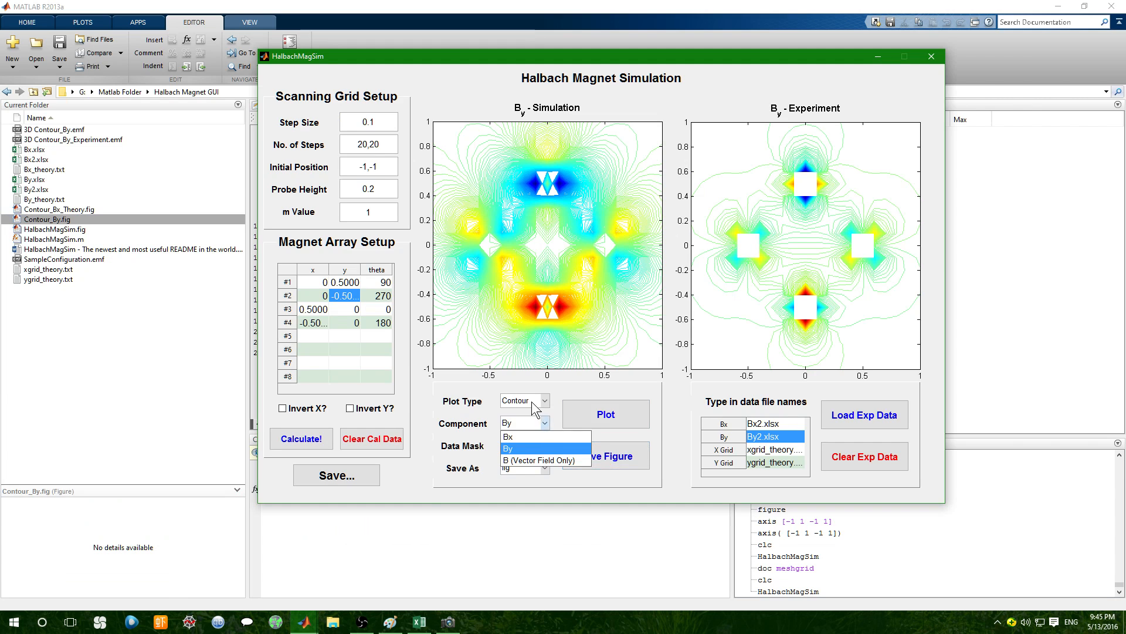
pyautogui.click(531, 402)
pyautogui.click(525, 435)
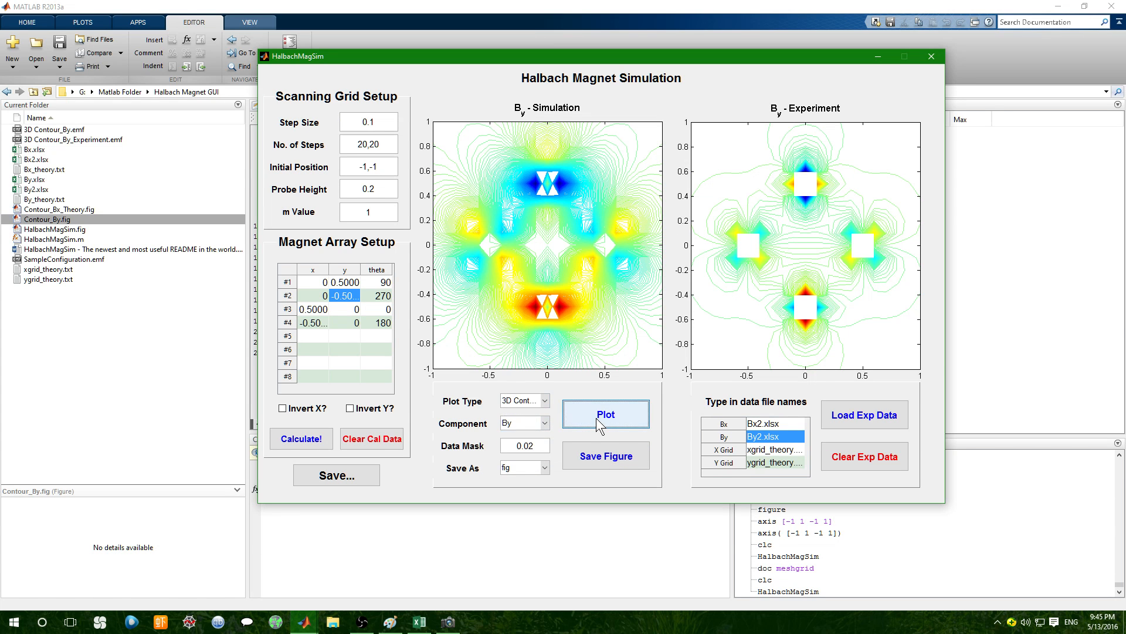
pyautogui.click(599, 420)
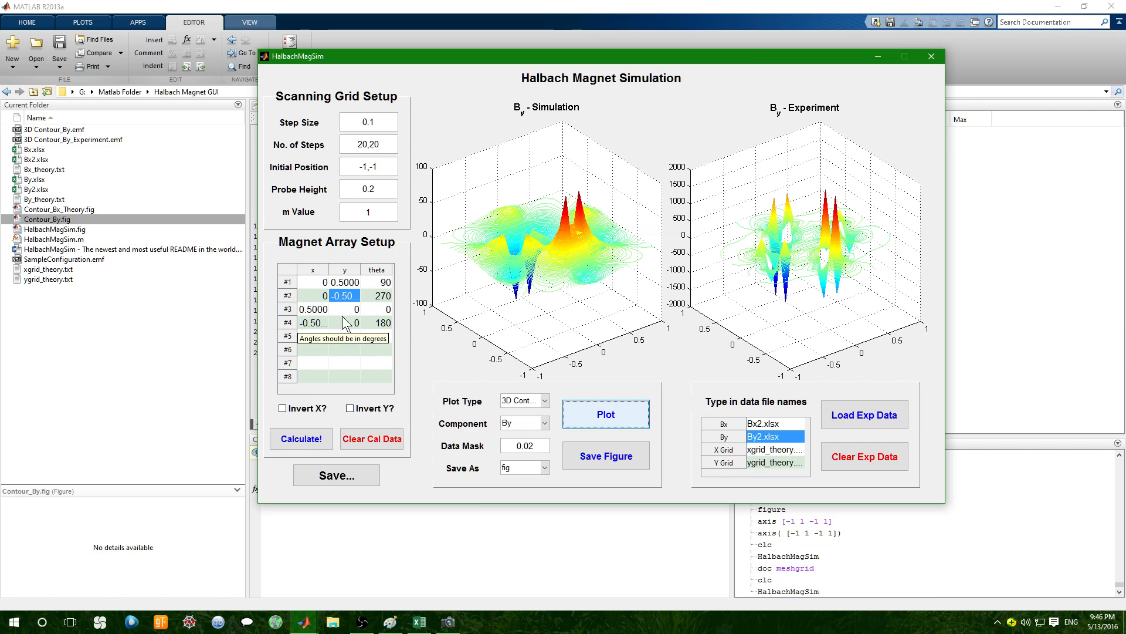
# Turn on Invert Y, recalculate the simulation and replot the By 3D contours.
pyautogui.click(351, 408)
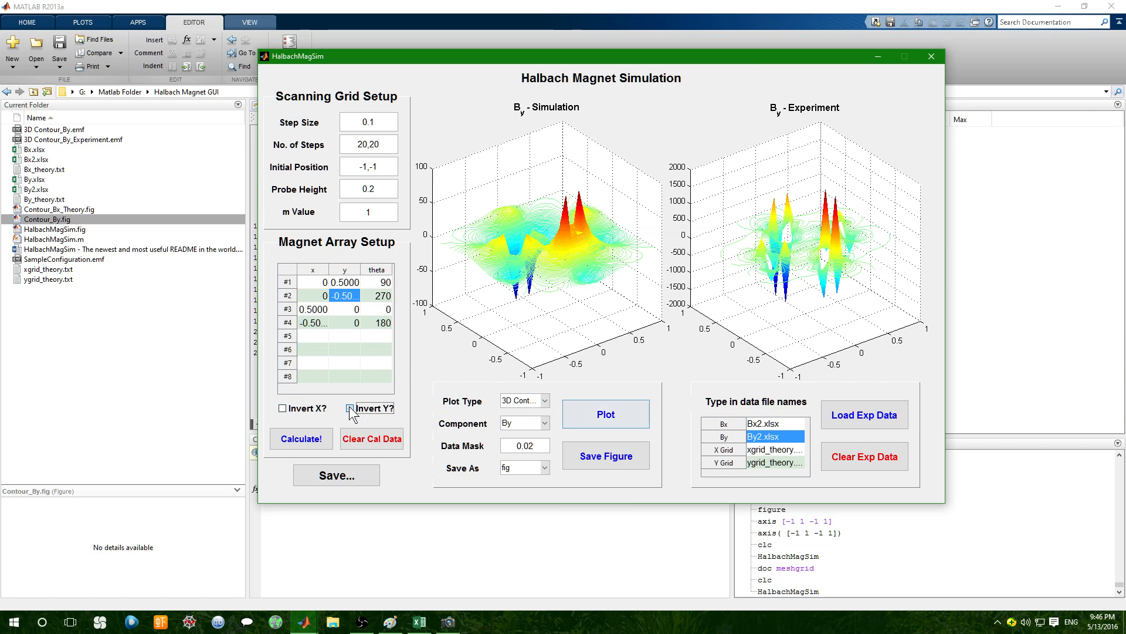
pyautogui.click(320, 437)
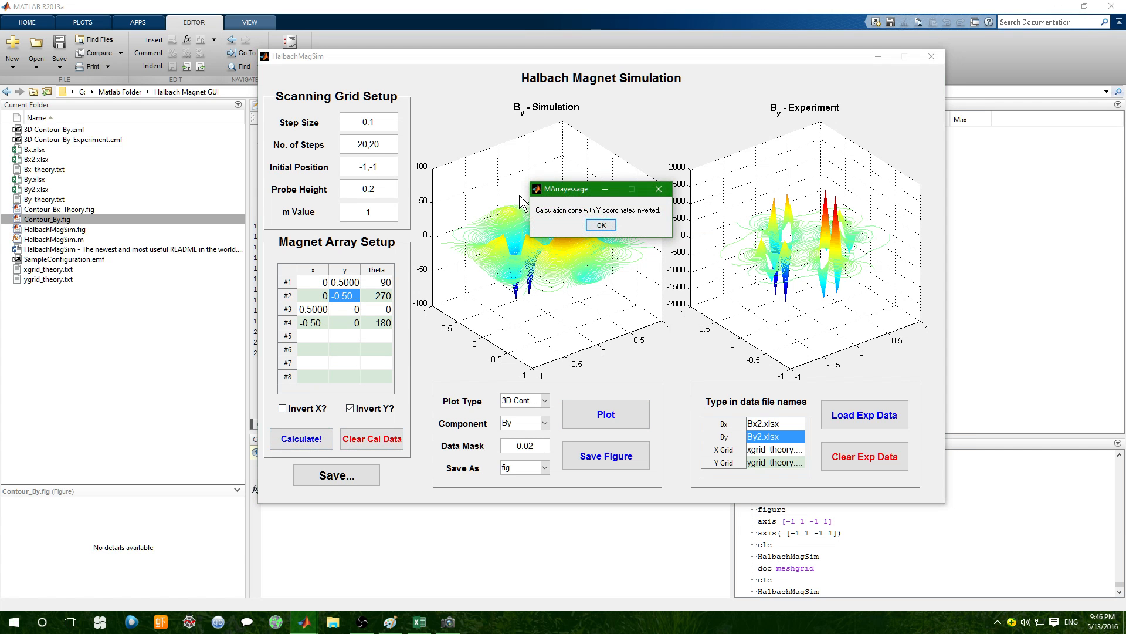
pyautogui.click(601, 224)
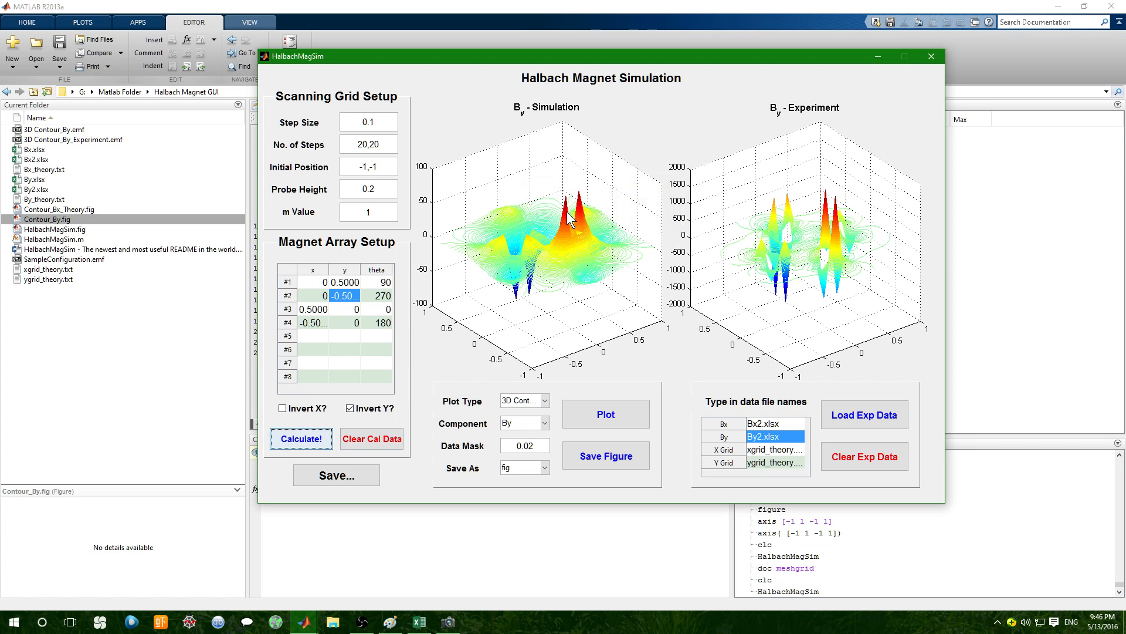
pyautogui.click(306, 447)
pyautogui.click(601, 224)
pyautogui.click(321, 439)
pyautogui.click(601, 225)
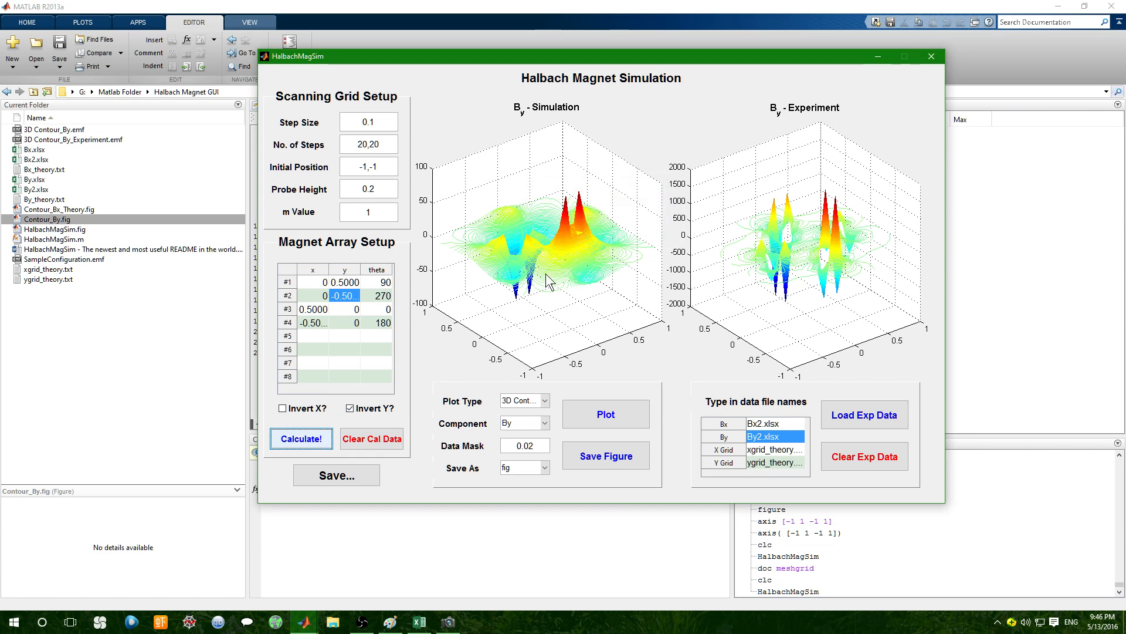
pyautogui.click(606, 417)
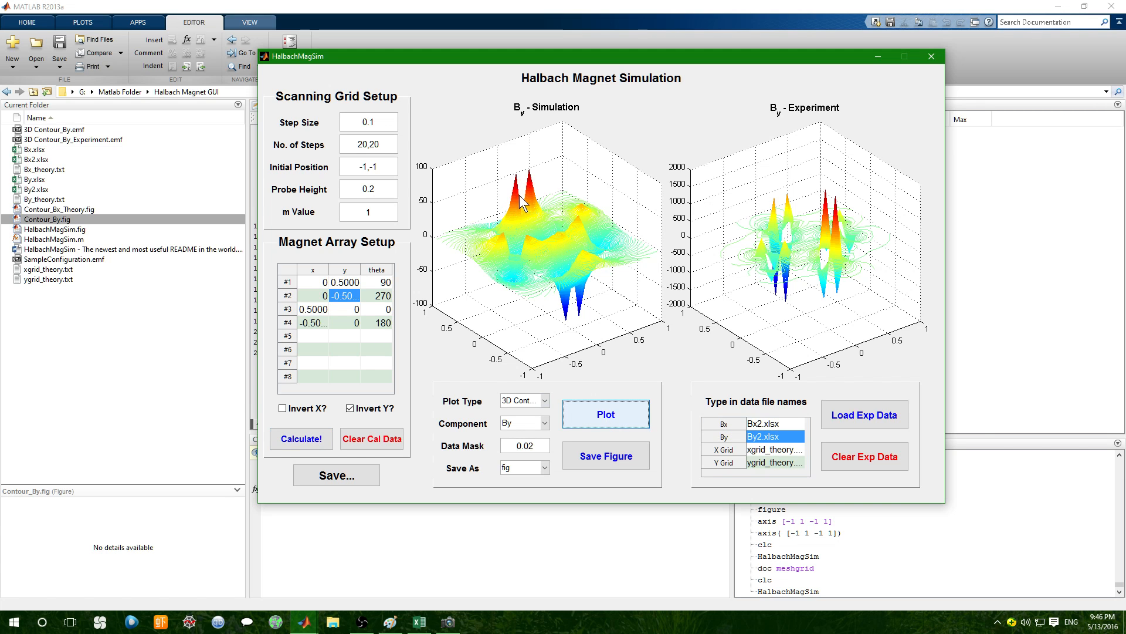
# Turn off Invert Y, recalculate the simulation and replot the By 3D contours.
pyautogui.click(350, 409)
pyautogui.click(301, 438)
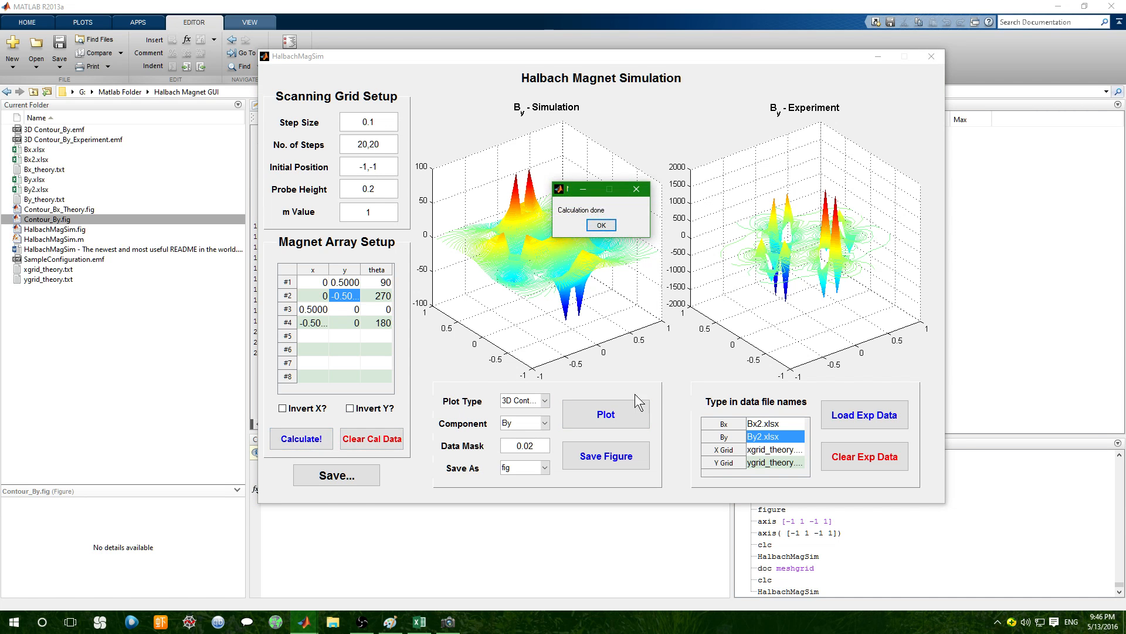
pyautogui.press('Return')
pyautogui.click(626, 414)
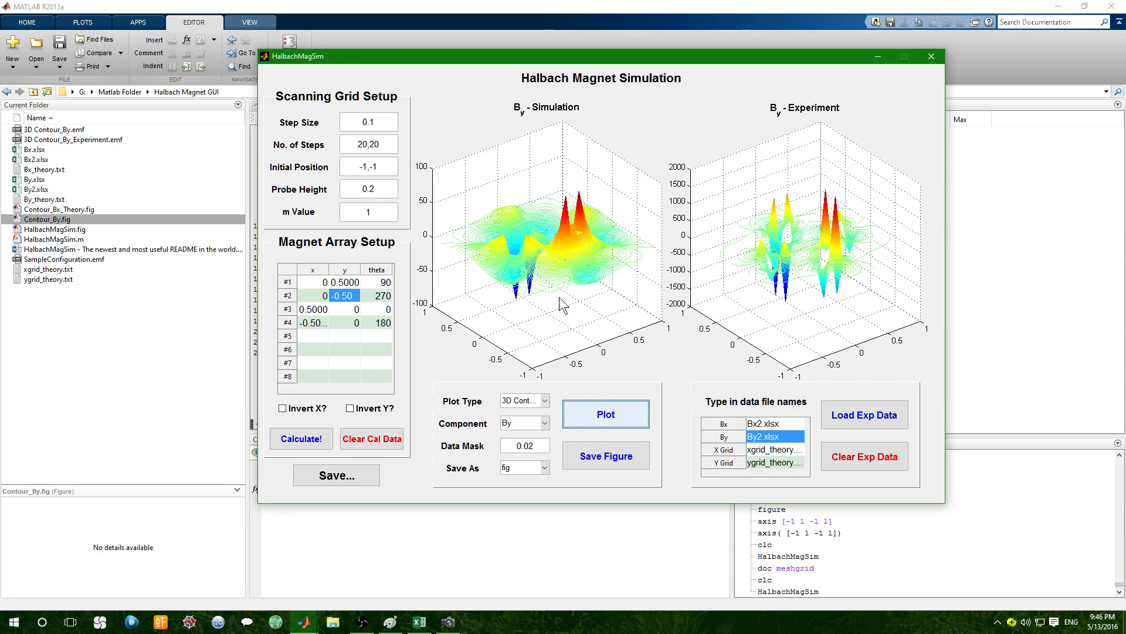
# Recalculate the simulation with Invert X on and plot the Bx component as 3D contours.
pyautogui.click(350, 410)
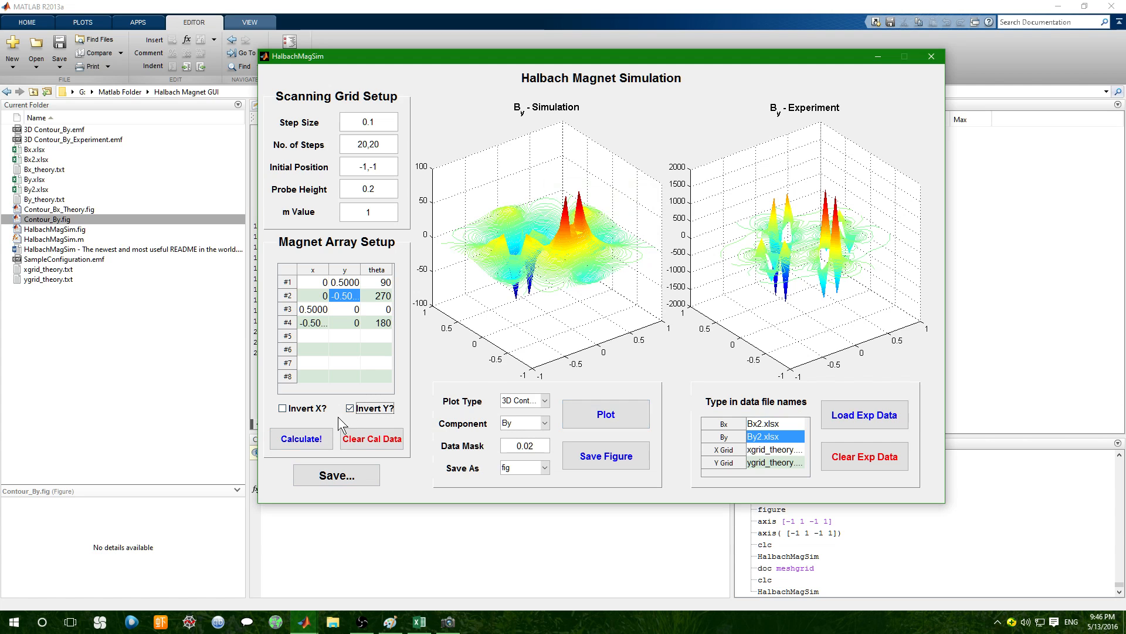
pyautogui.click(287, 409)
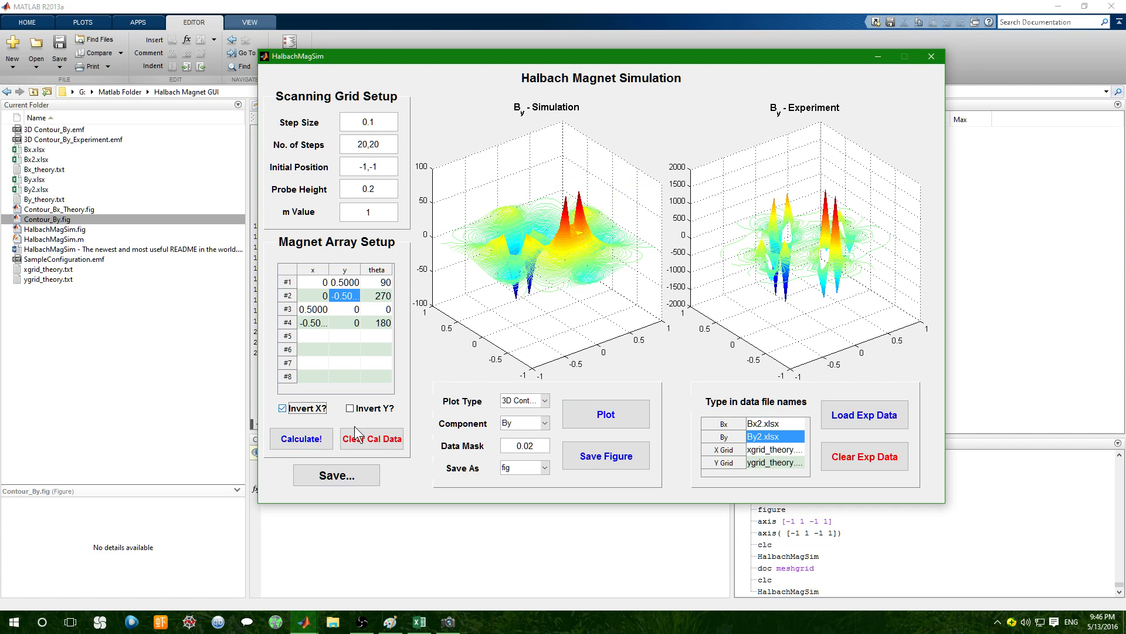
pyautogui.click(533, 423)
pyautogui.click(520, 435)
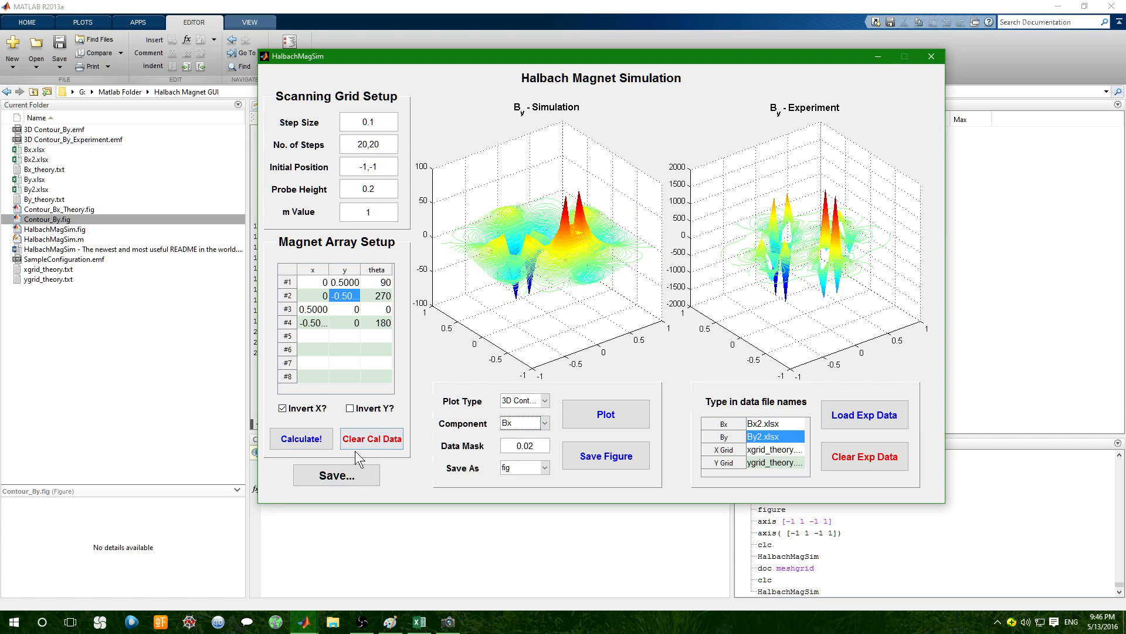
pyautogui.click(289, 438)
pyautogui.click(601, 224)
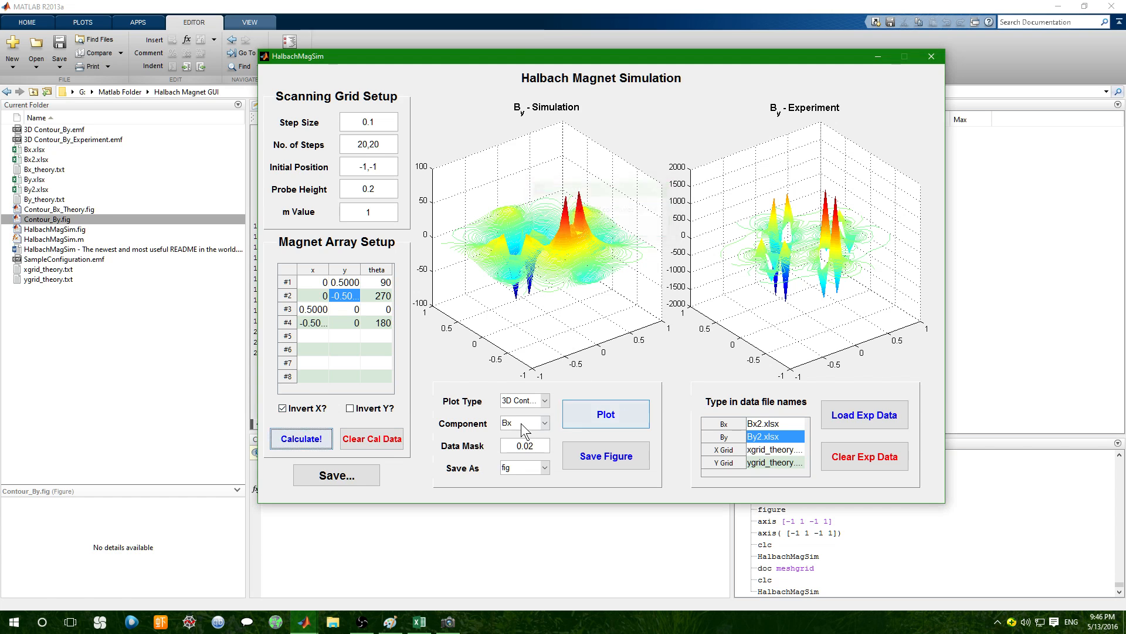
pyautogui.click(594, 418)
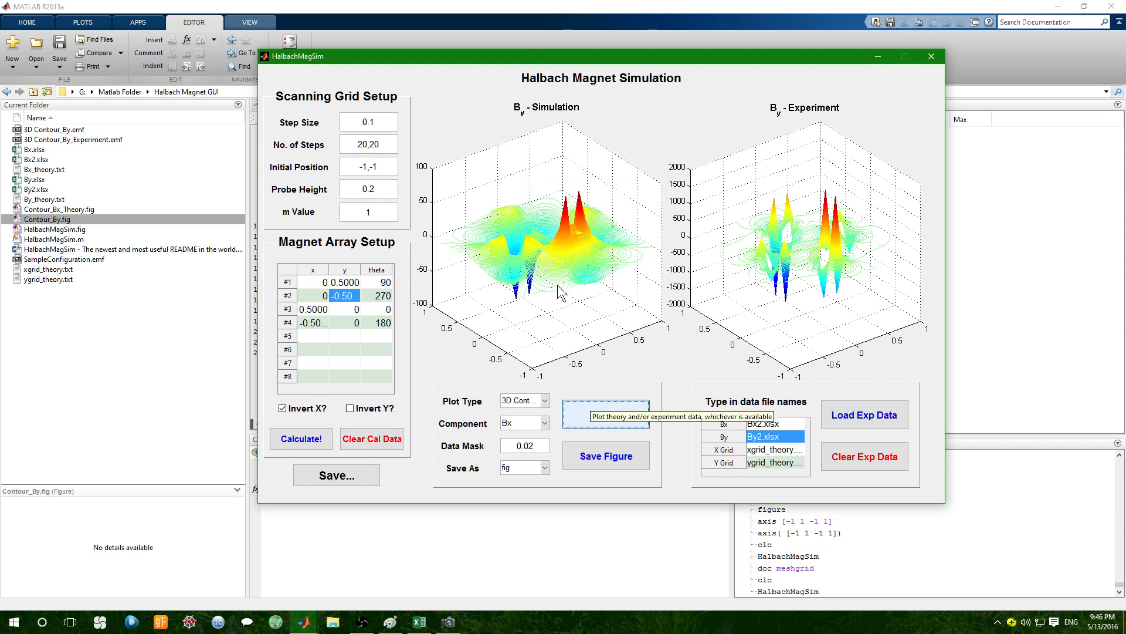
# Turn off Invert X, recalculate the simulation and replot the Bx 3D contours.
pyautogui.click(315, 409)
pyautogui.click(299, 439)
pyautogui.press('Return')
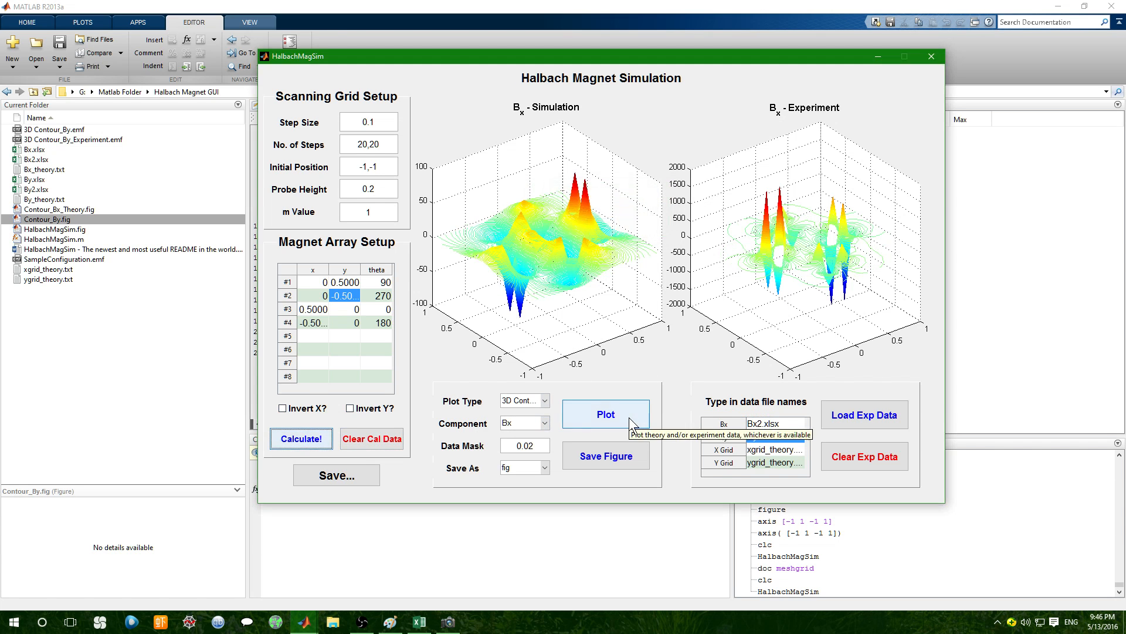
pyautogui.click(629, 417)
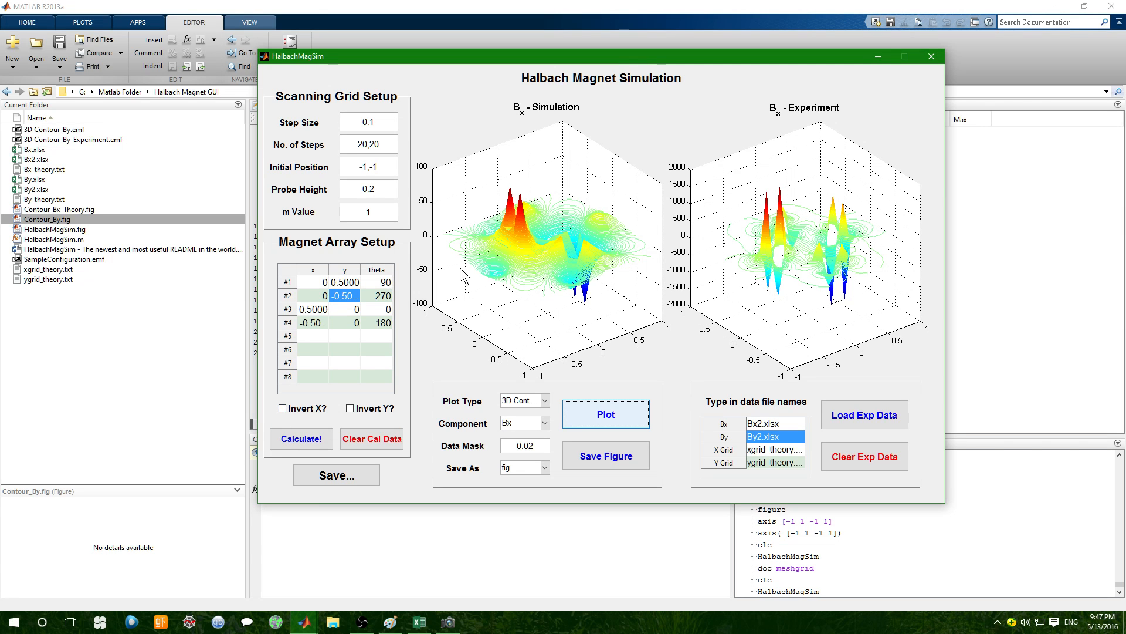
# Switch the plot type to Contour and plot the Bx simulation and experiment data.
pyautogui.click(540, 401)
pyautogui.click(528, 425)
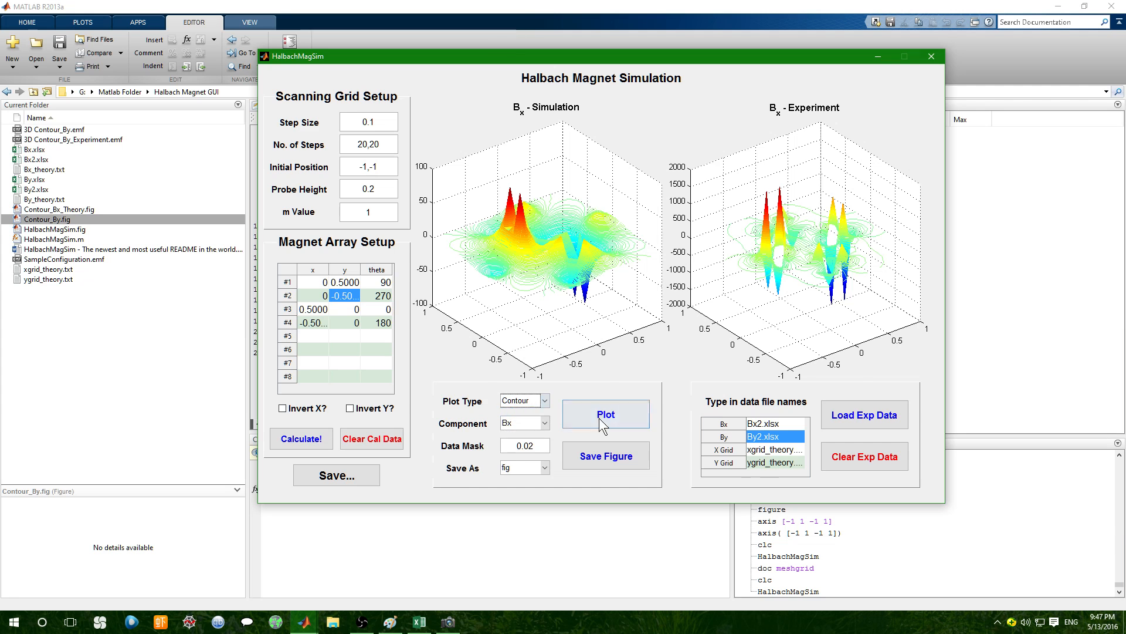
pyautogui.click(602, 419)
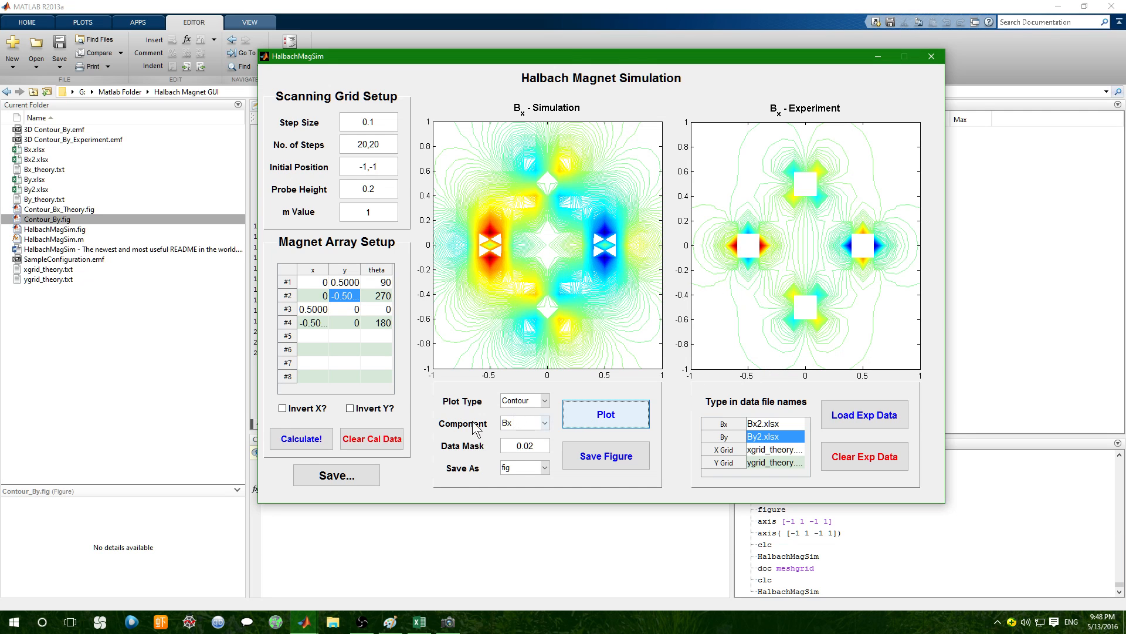
# Recalculate the simulation with Invert X on and replot the Bx contours.
pyautogui.click(294, 409)
pyautogui.click(297, 440)
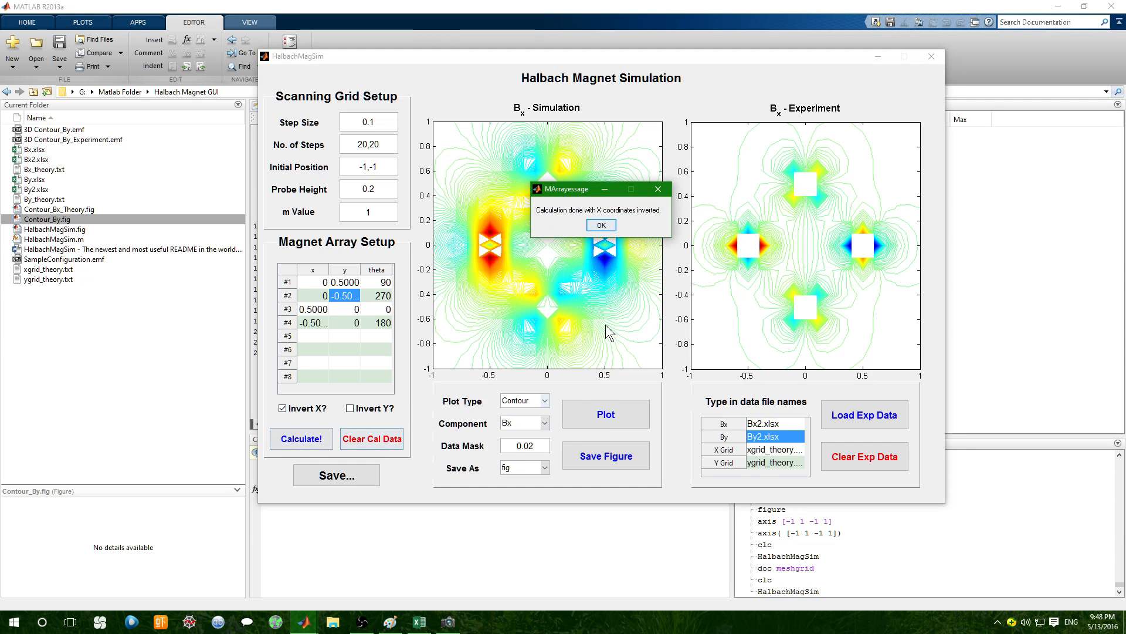
pyautogui.click(601, 224)
pyautogui.click(616, 421)
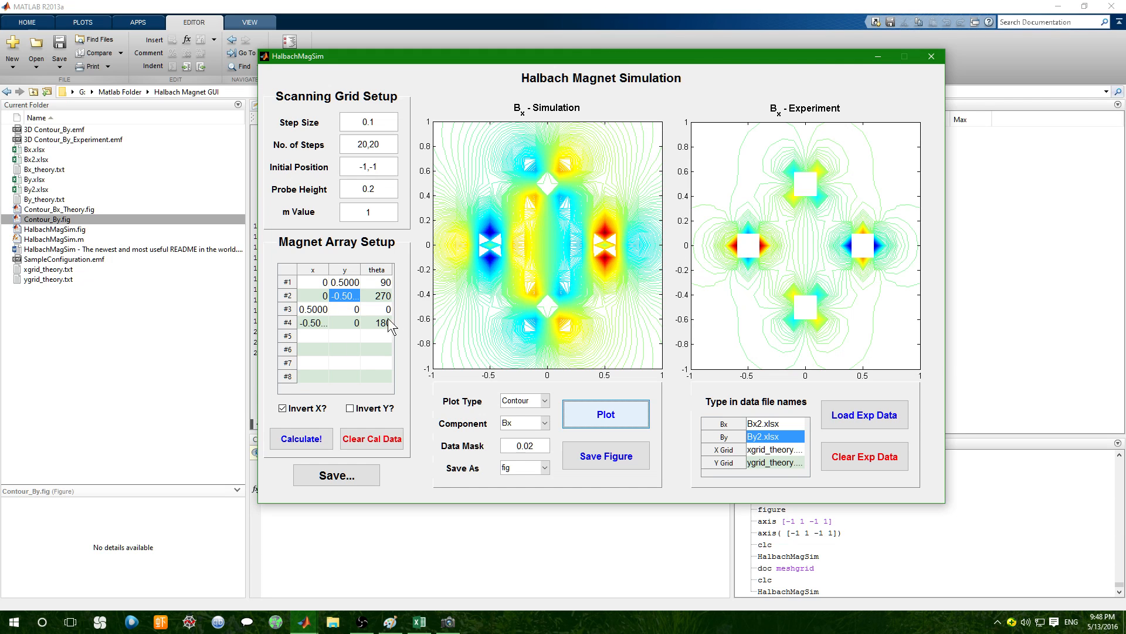
# Turn off Invert X, recalculate the simulation and replot the Bx contours.
pyautogui.click(283, 409)
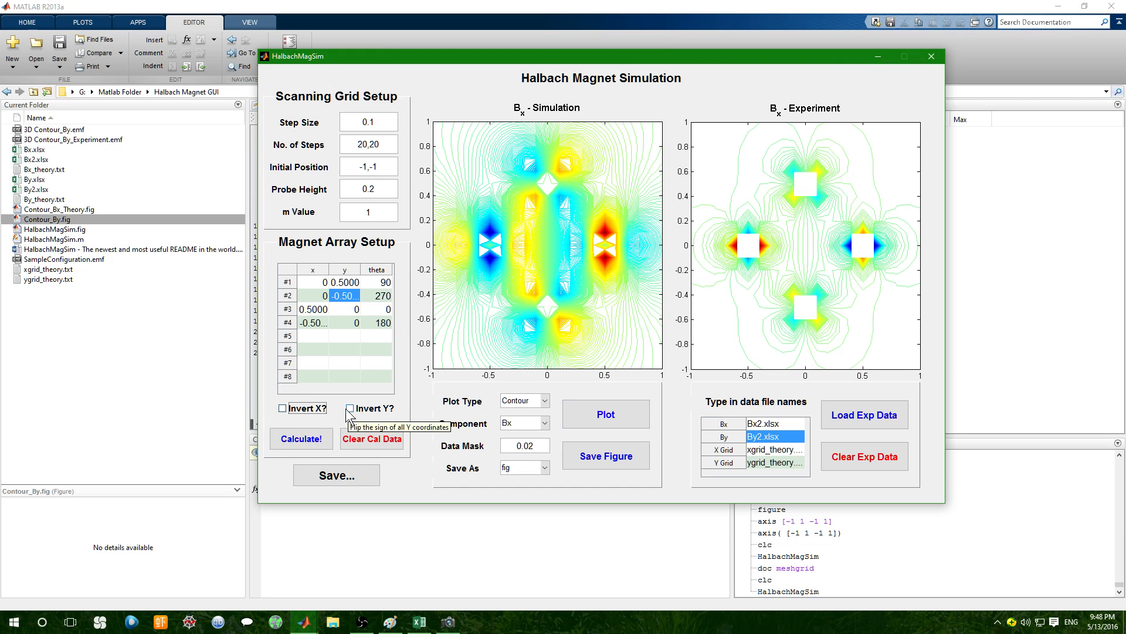
pyautogui.click(316, 443)
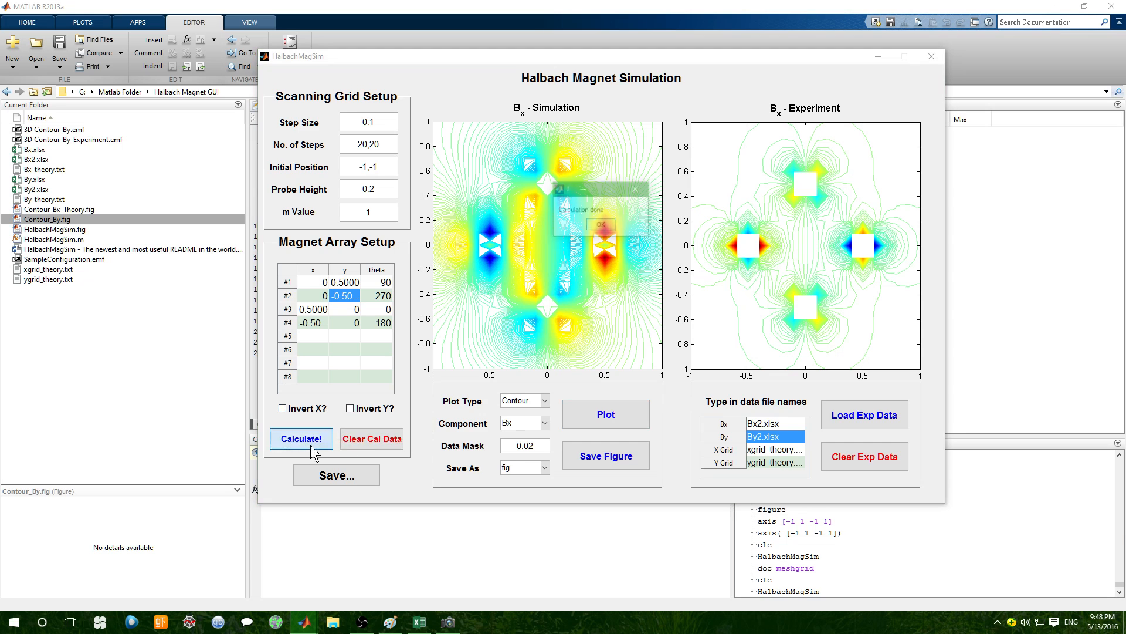
pyautogui.click(600, 224)
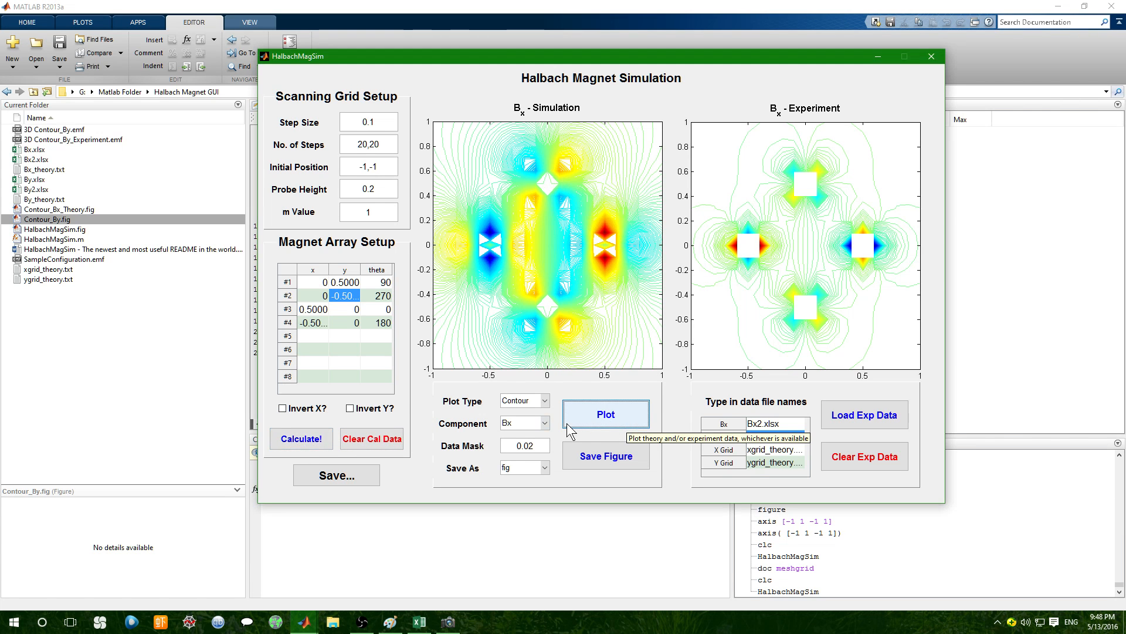
pyautogui.click(628, 427)
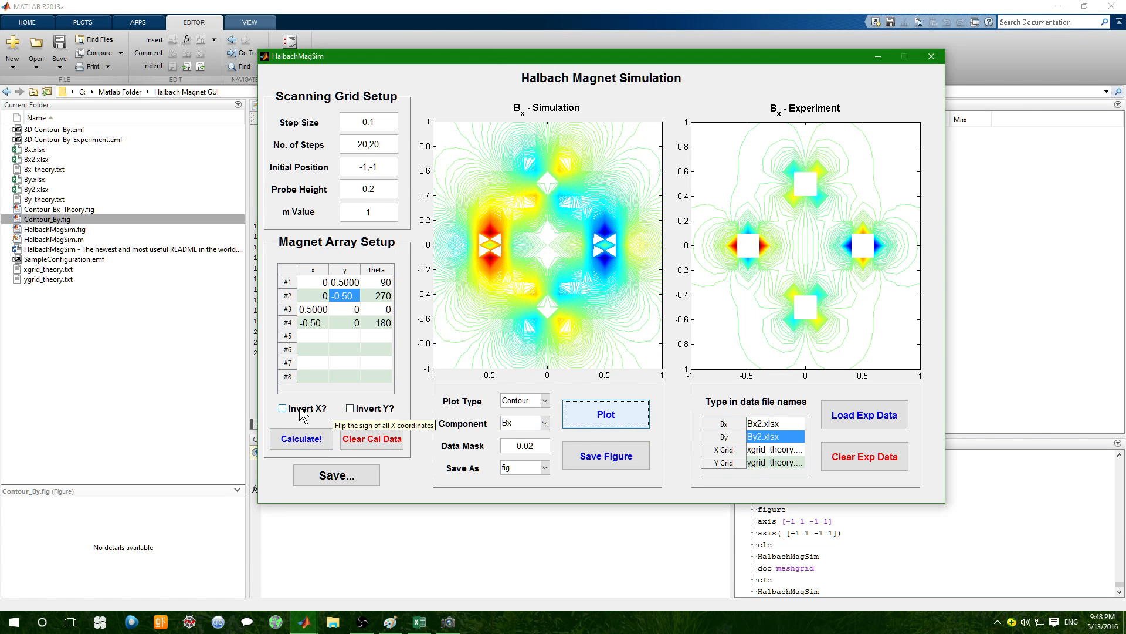
# Turn on Invert Y with Invert X off, recalculate the simulation and replot the Bx contours.
pyautogui.click(363, 409)
pyautogui.click(311, 413)
pyautogui.click(308, 417)
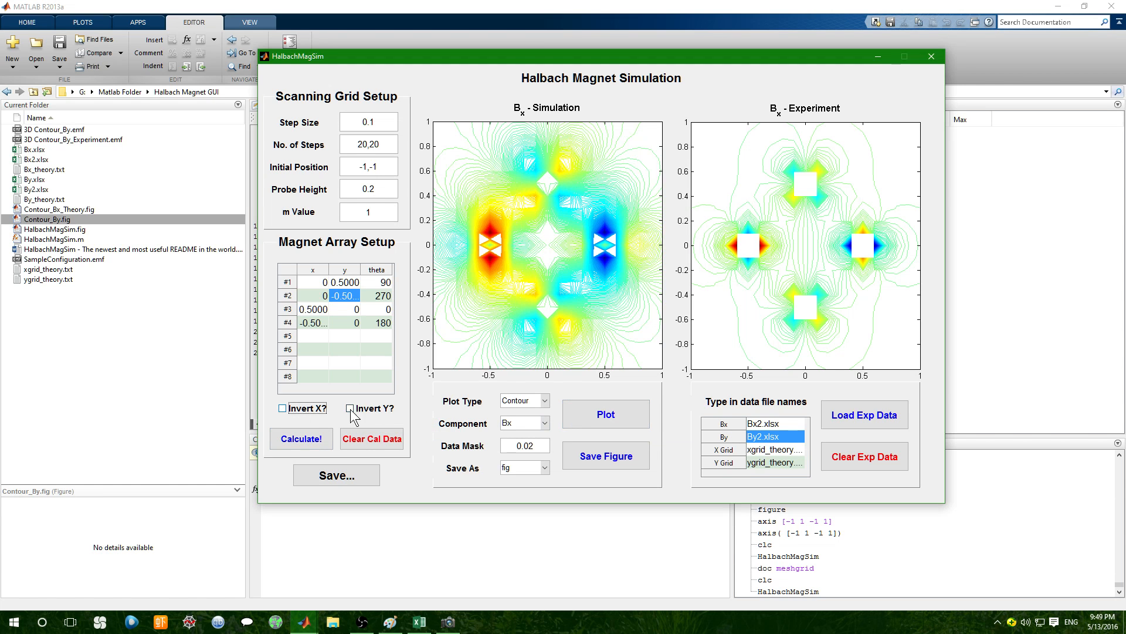
pyautogui.click(355, 410)
pyautogui.click(309, 439)
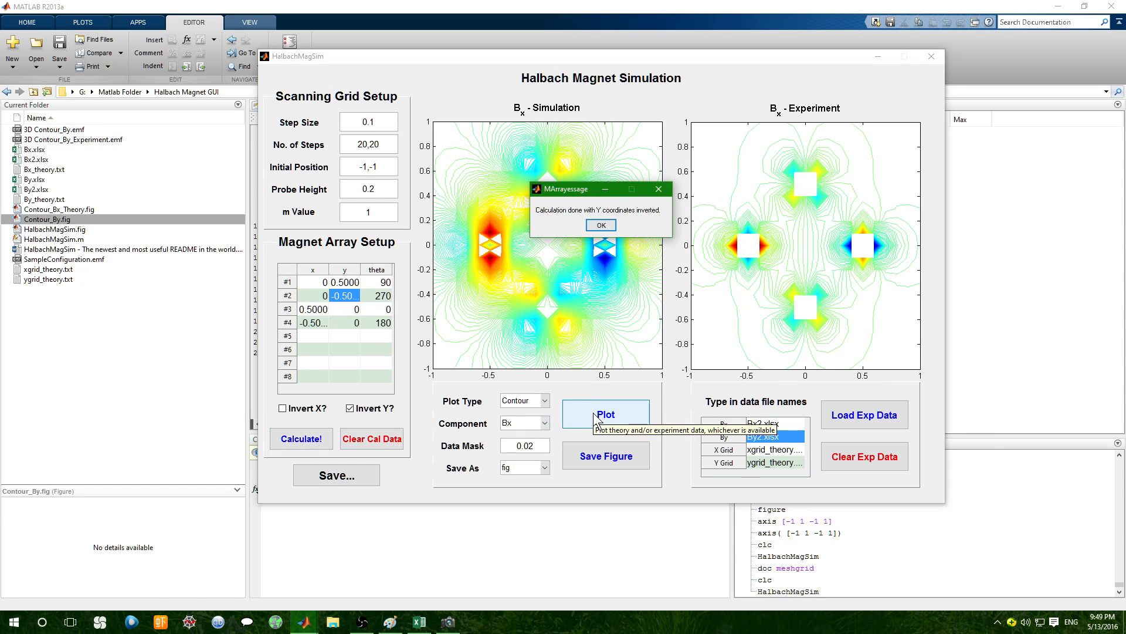
pyautogui.click(587, 418)
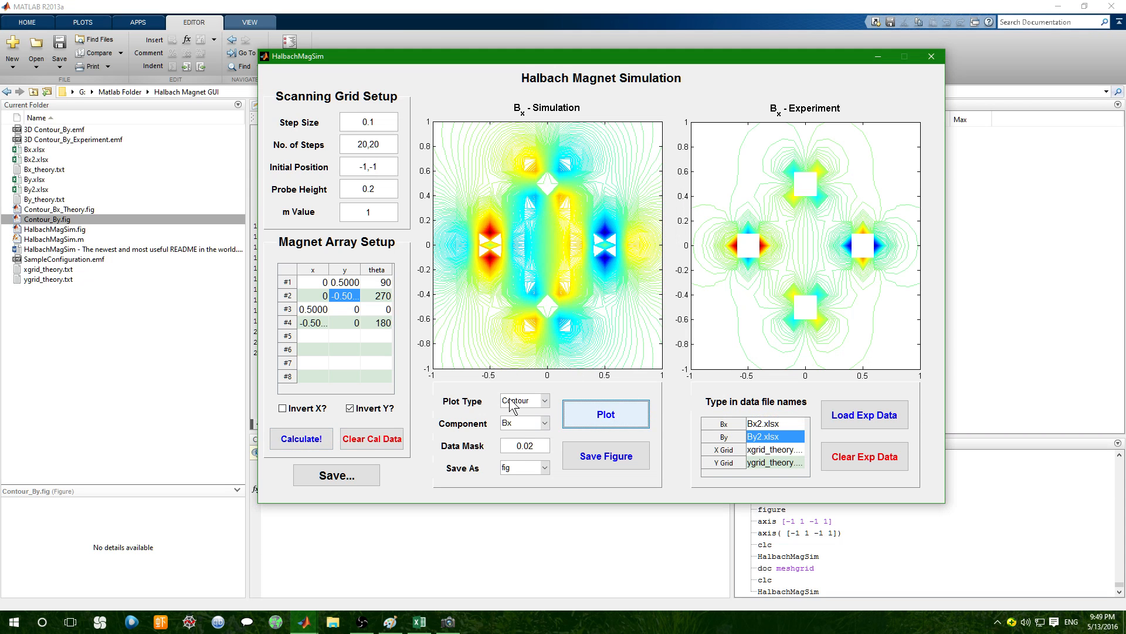
# Switch the component to By and plot the simulation and experiment contours with Invert Y on.
pyautogui.click(528, 422)
pyautogui.click(519, 443)
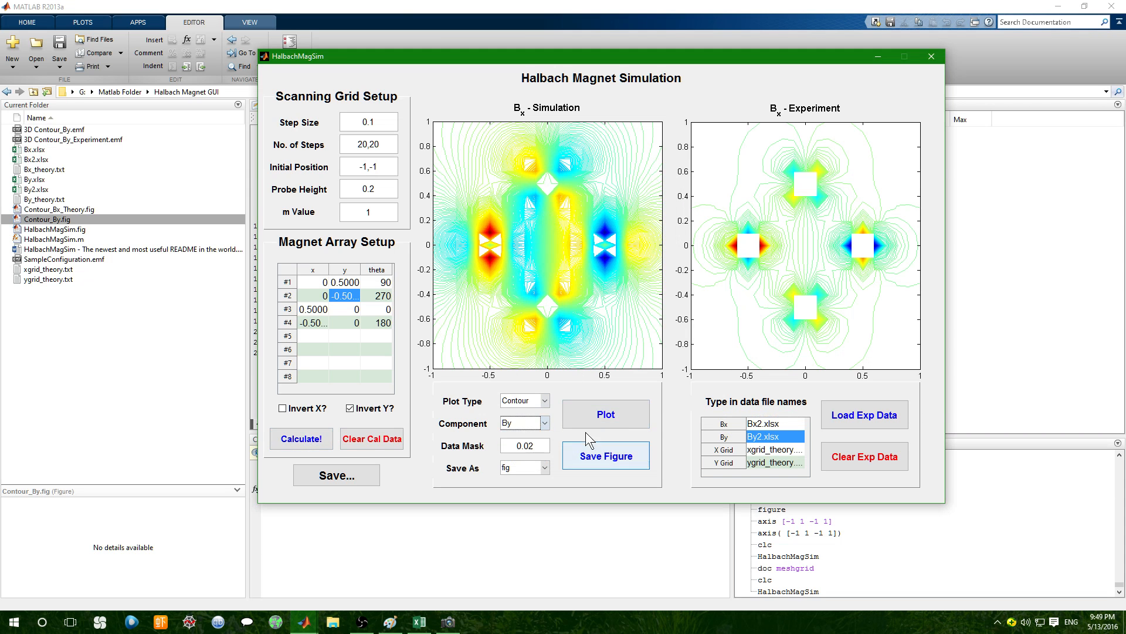
pyautogui.click(615, 420)
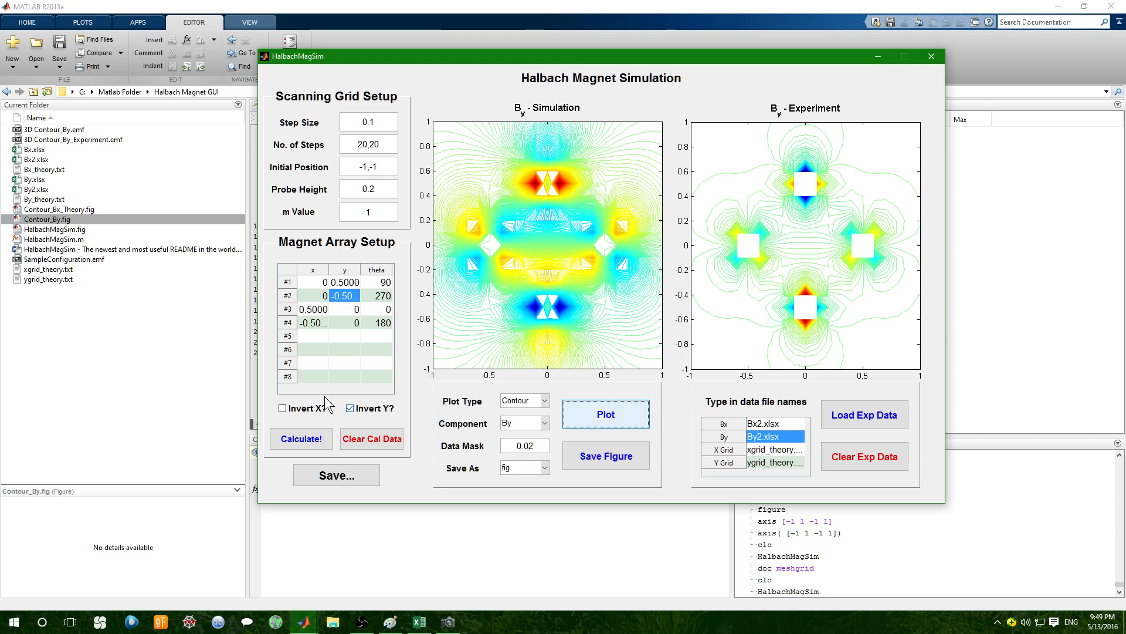
# Turn off Invert Y, recalculate the simulation and replot the By contours.
pyautogui.click(356, 410)
pyautogui.click(350, 409)
pyautogui.click(301, 439)
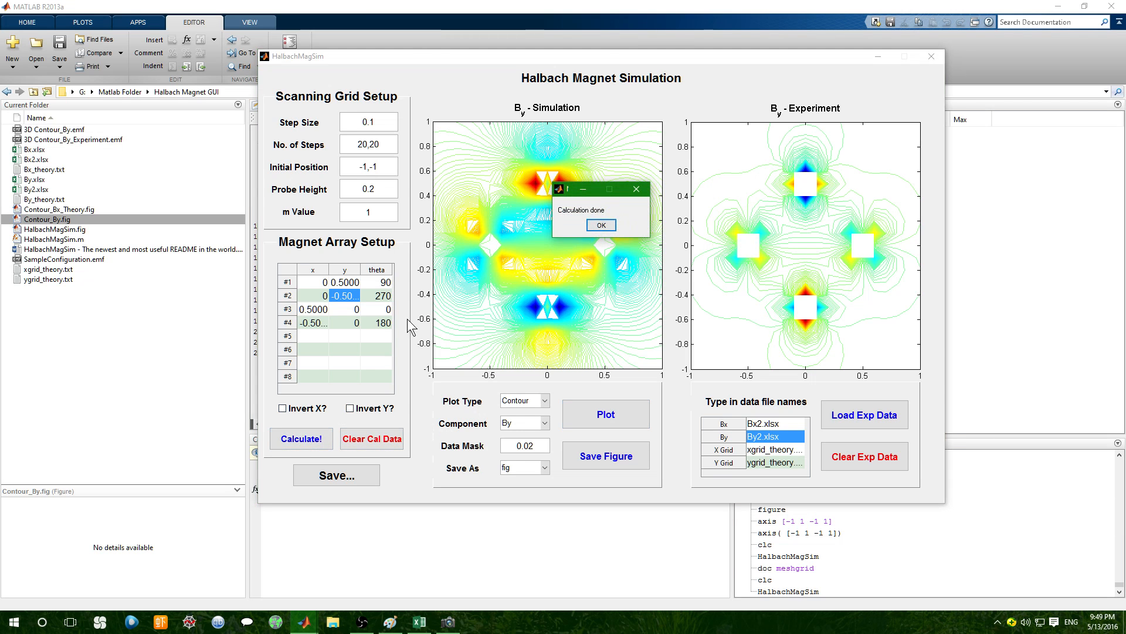
pyautogui.click(601, 224)
pyautogui.click(599, 412)
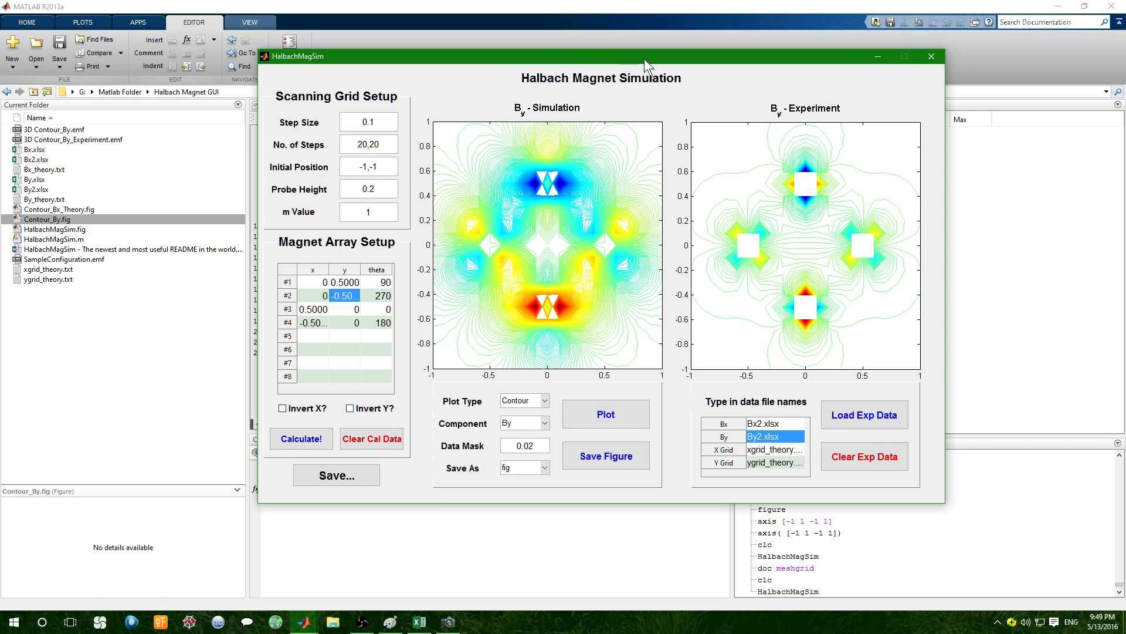
# Move the HalbachMagSim window and select the HalbachMagSim README document in the current folder.
pyautogui.moveTo(645, 60); pyautogui.dragTo(587, 80)
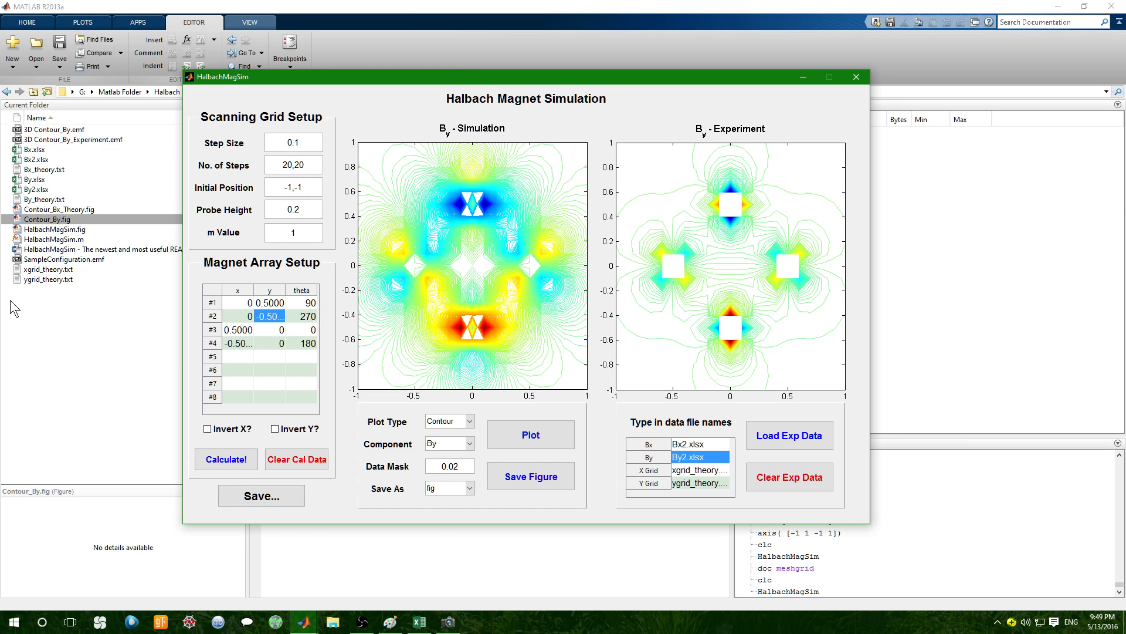
pyautogui.click(77, 316)
pyautogui.click(194, 250)
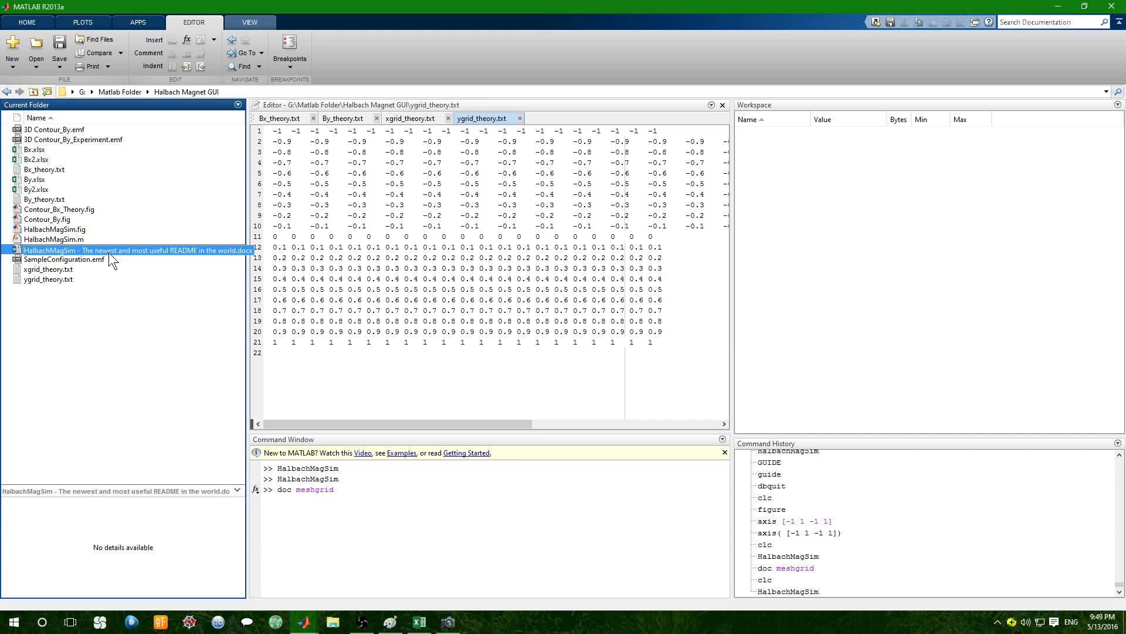
pyautogui.click(95, 301)
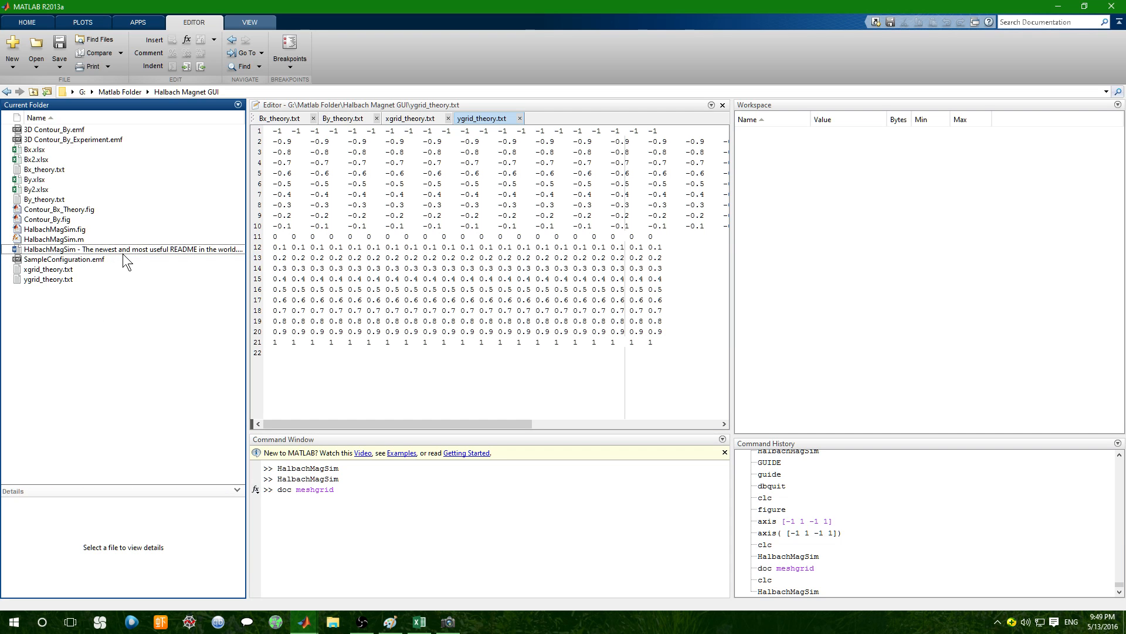
pyautogui.click(140, 253)
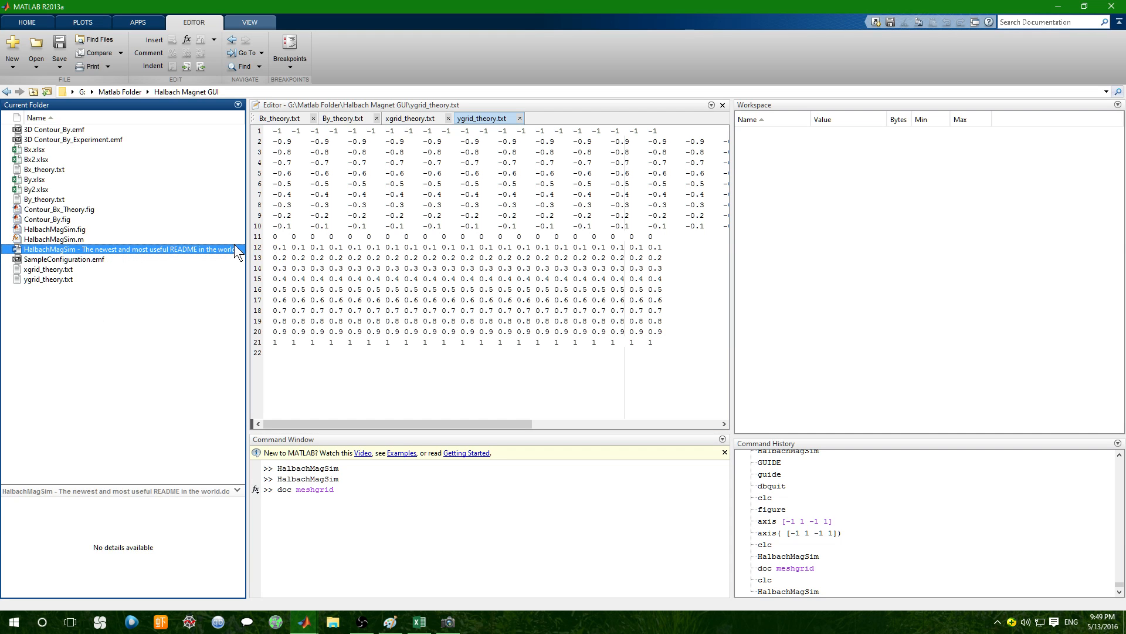
pyautogui.click(92, 337)
pyautogui.click(168, 248)
pyautogui.moveTo(305, 621)
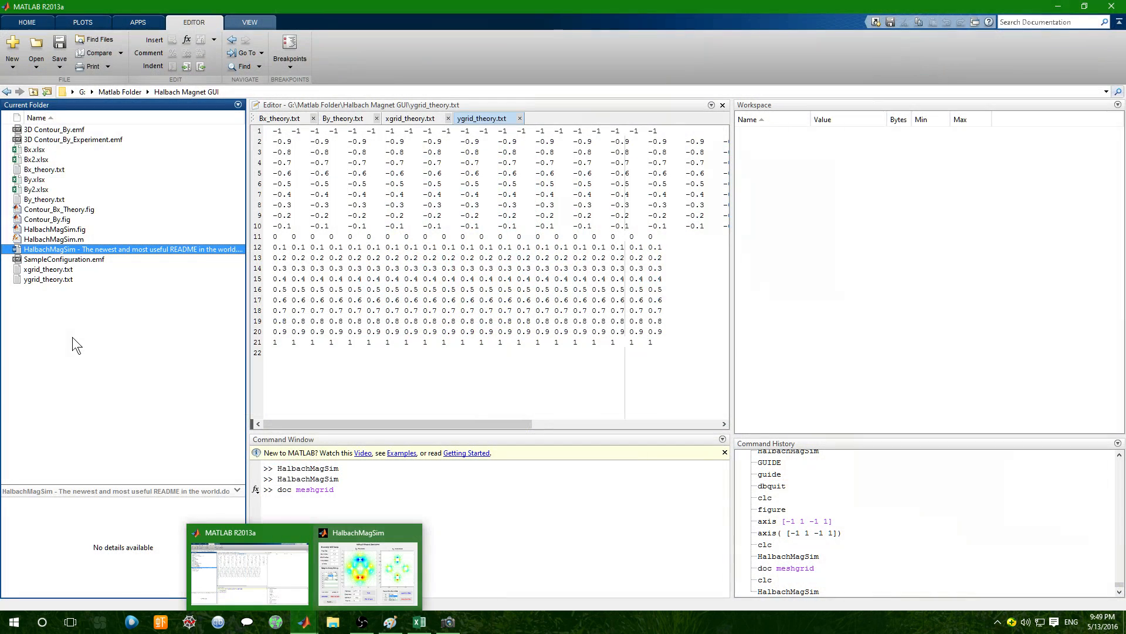
# View the available actions for the README document without choosing one, and bring the HalbachMagSim window back to the front.
pyautogui.rightClick(200, 248)
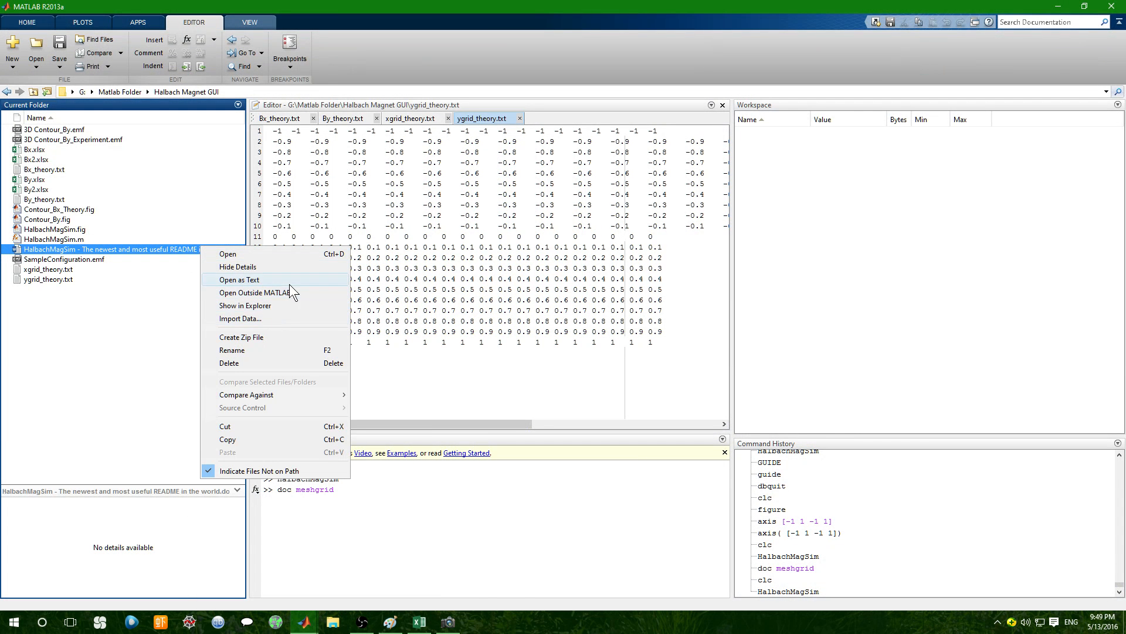
pyautogui.click(132, 339)
pyautogui.click(210, 250)
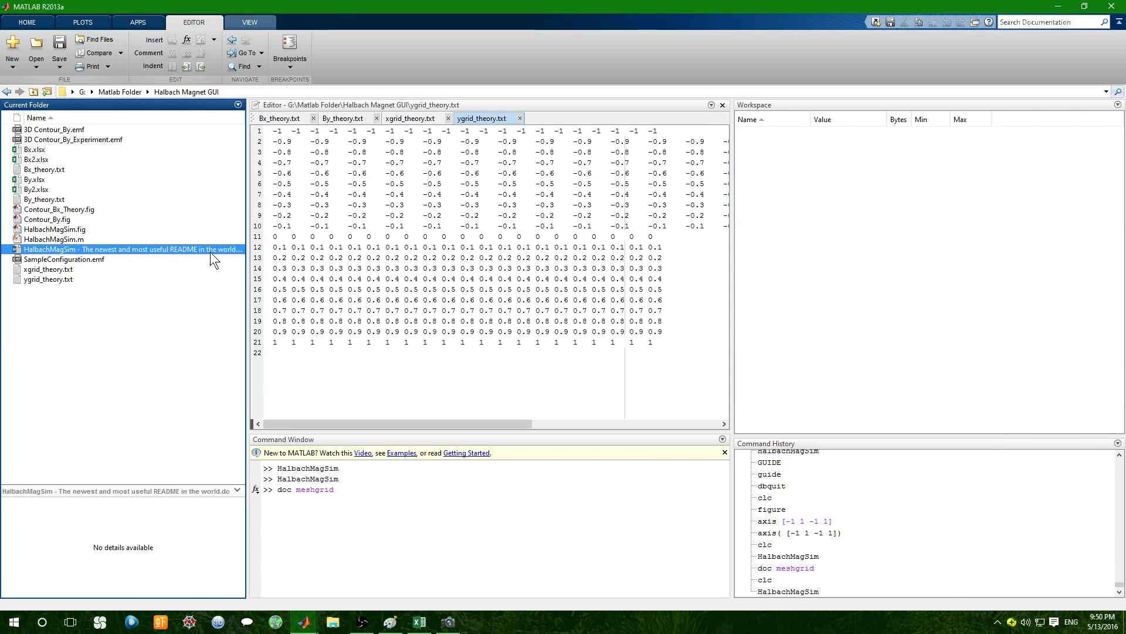
pyautogui.moveTo(302, 616)
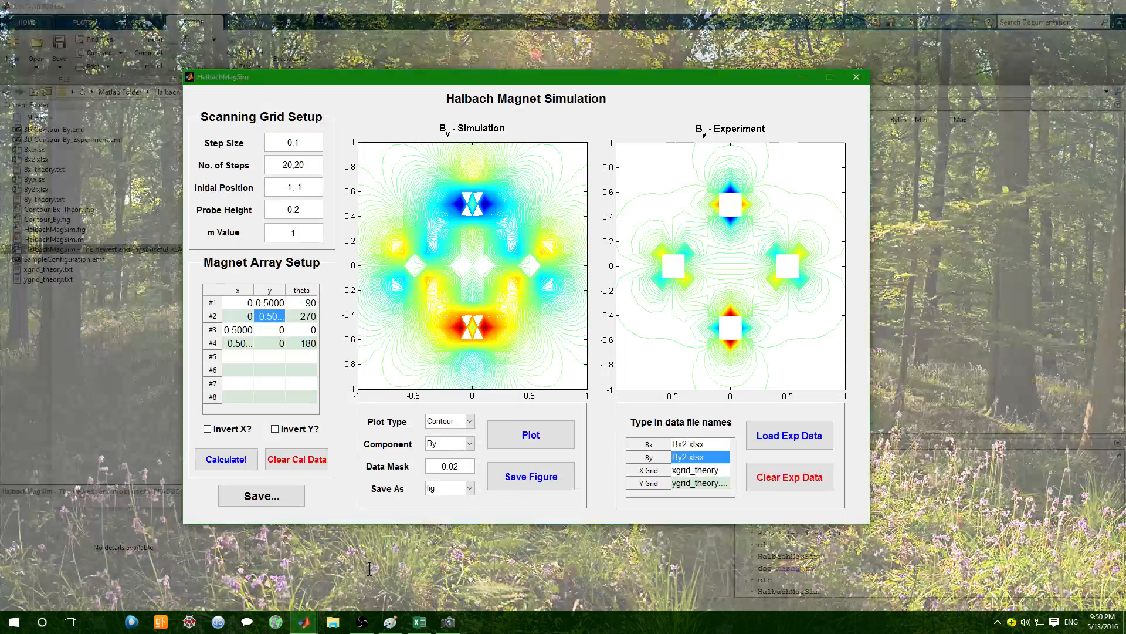
pyautogui.click(357, 575)
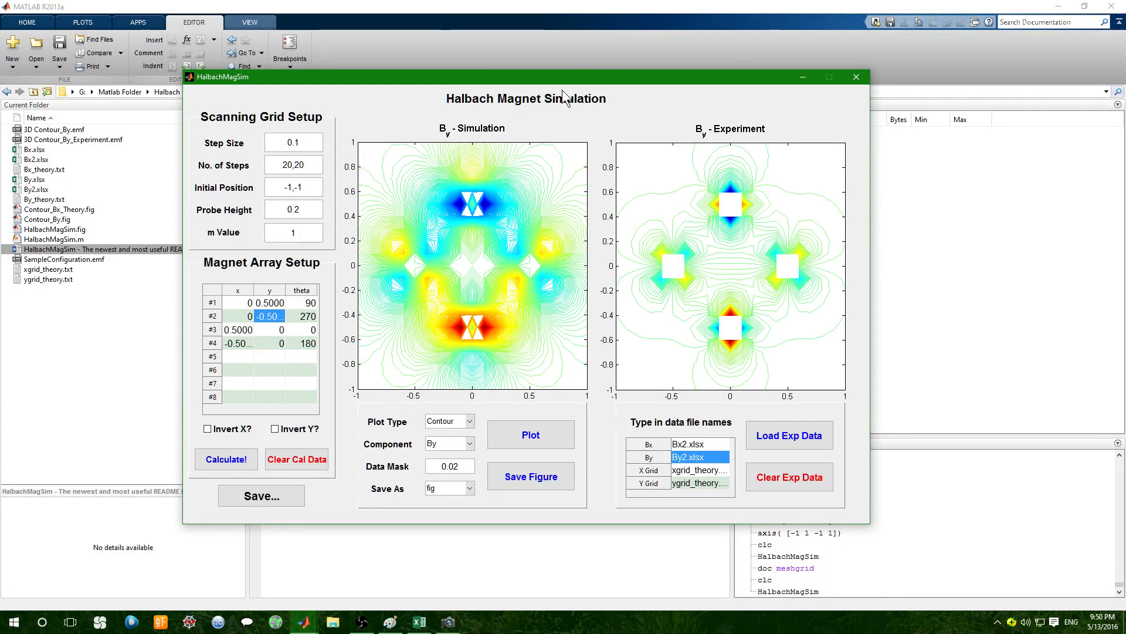
# Reposition the HalbachMagSim window, select the README document in the current folder again and return to the simulation window.
pyautogui.moveTo(599, 75); pyautogui.dragTo(620, 84)
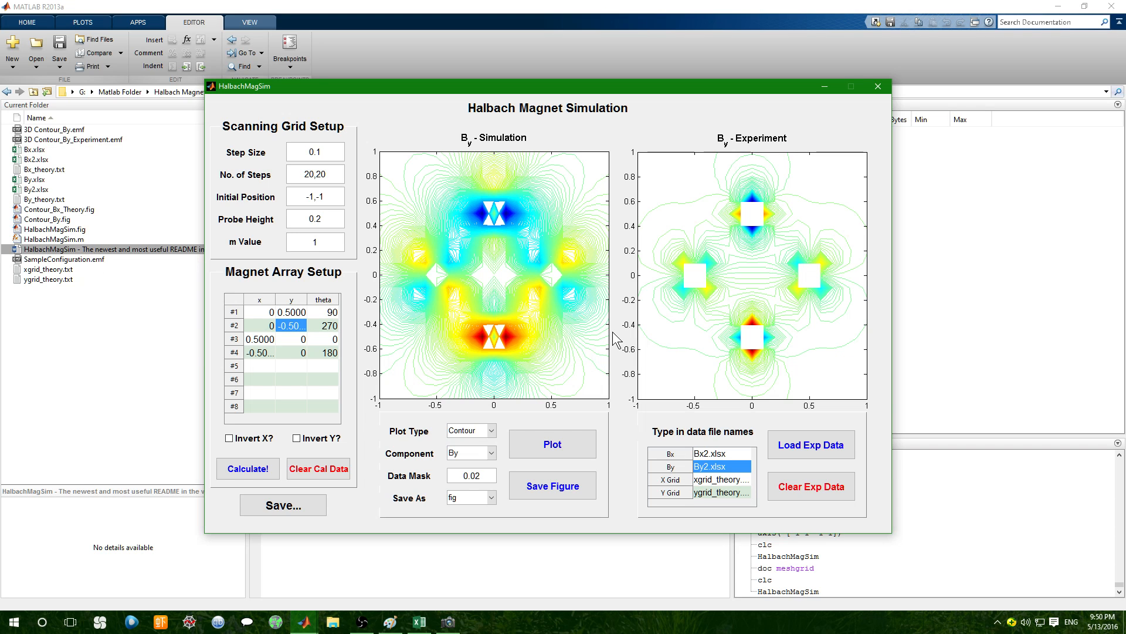
pyautogui.click(129, 294)
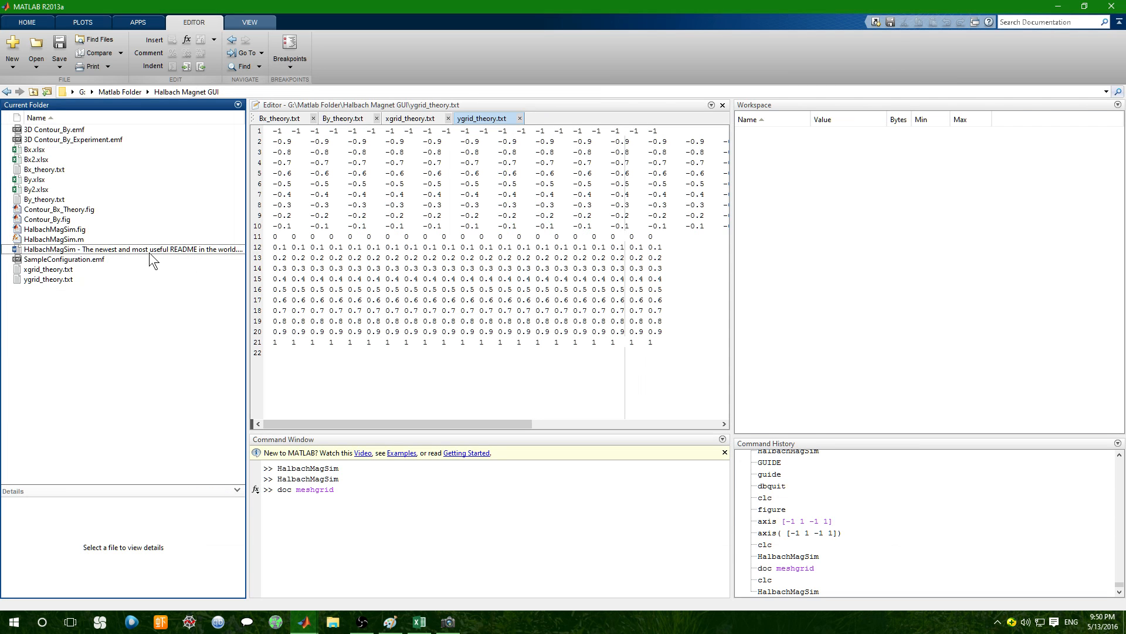
pyautogui.click(149, 252)
pyautogui.moveTo(305, 621)
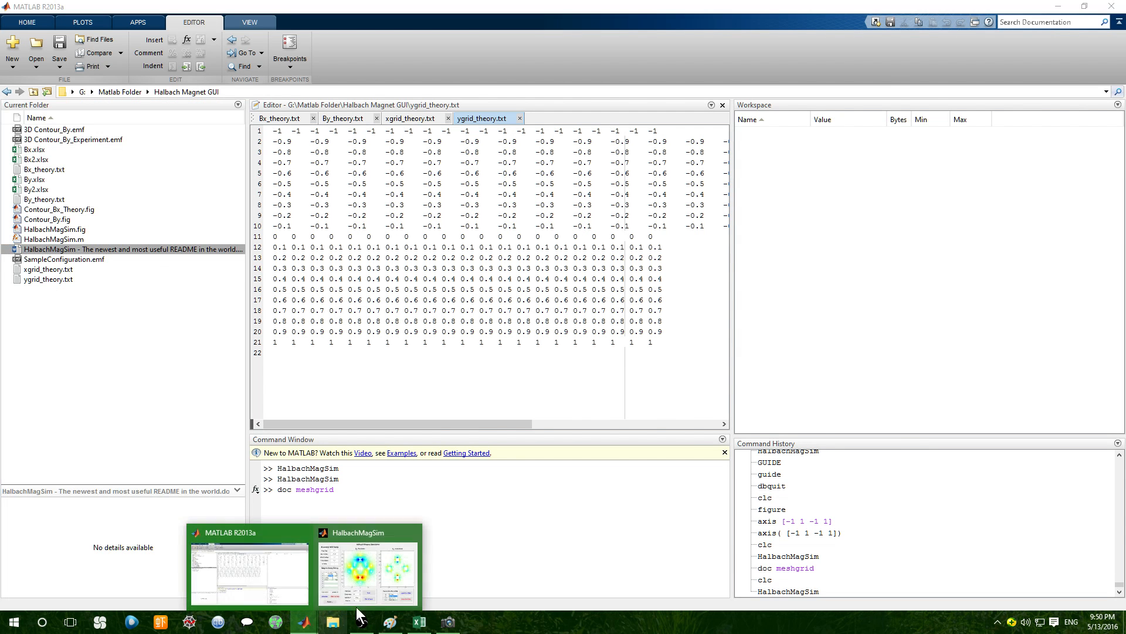
pyautogui.click(358, 598)
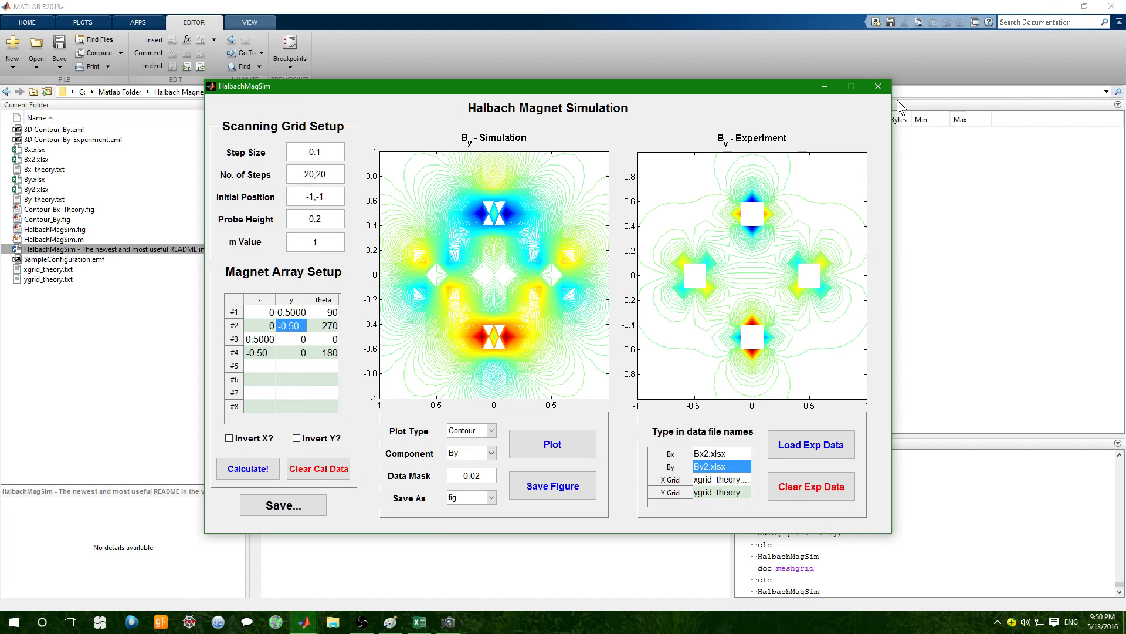